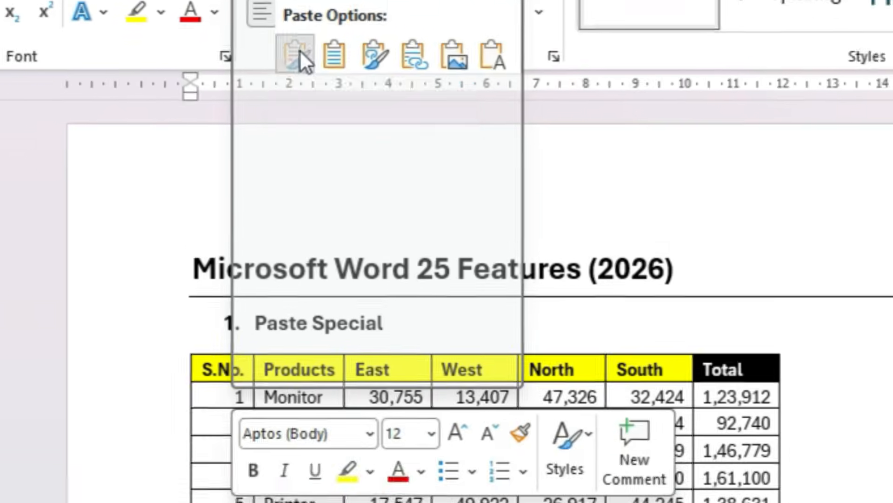
Try pasting the copied sales table with Keep Source Formatting and with Use Destination Styles, undoing each paste
left_click(365, 175)
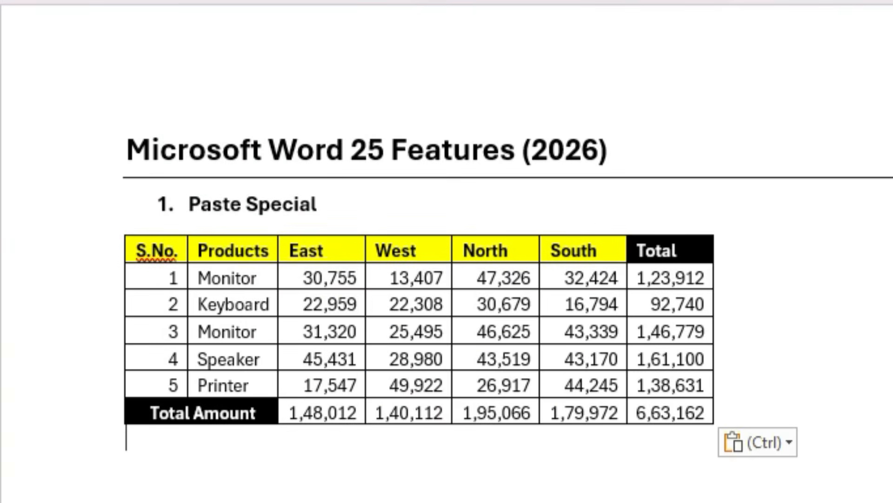
key("ctrl+z")
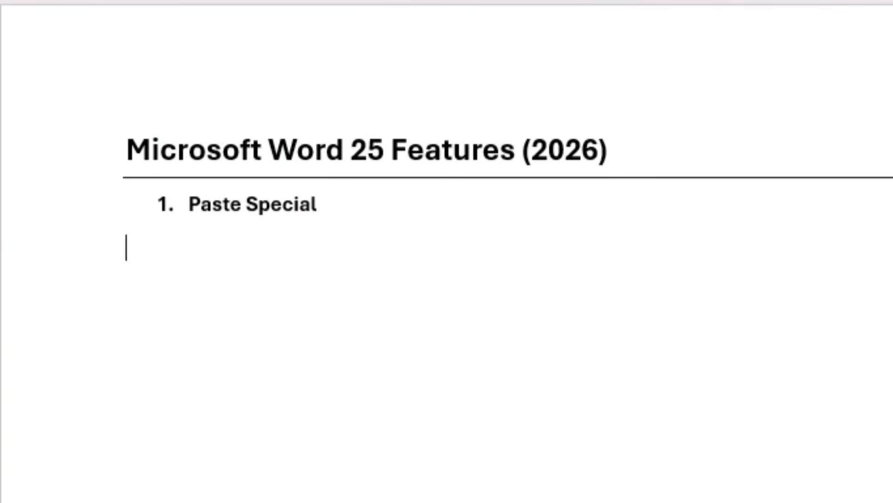
right_click(176, 286)
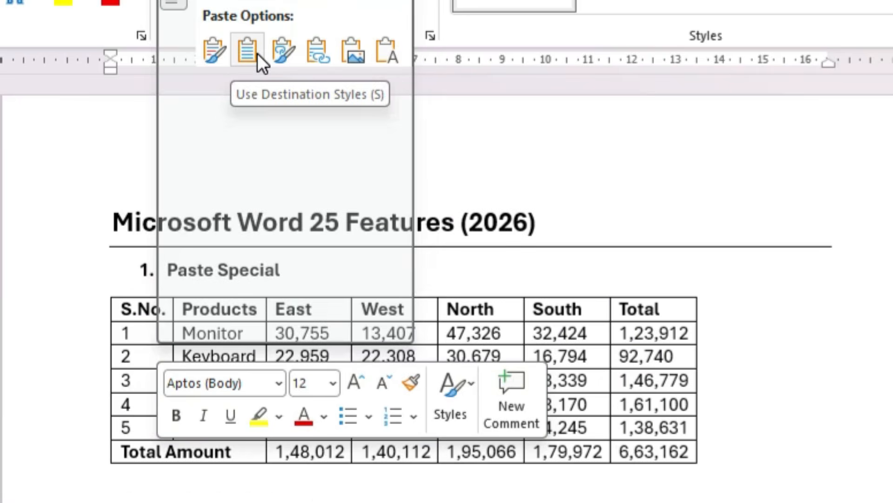
left_click(258, 53)
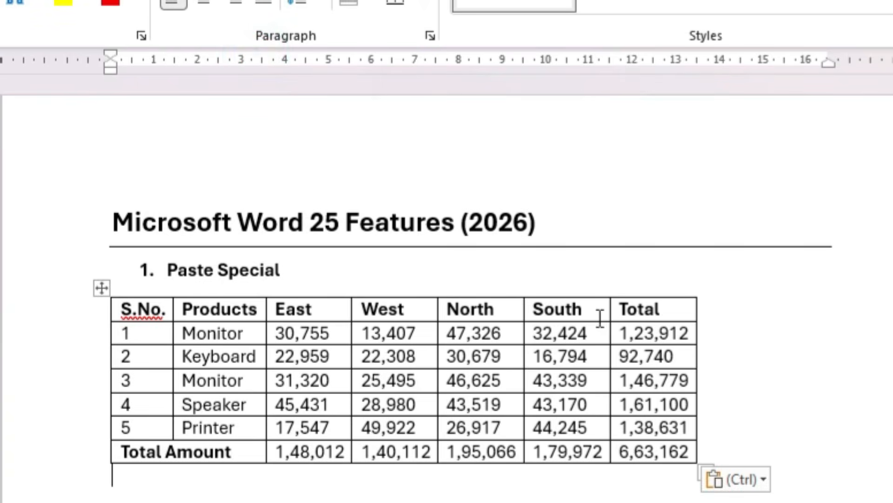
key("Escape")
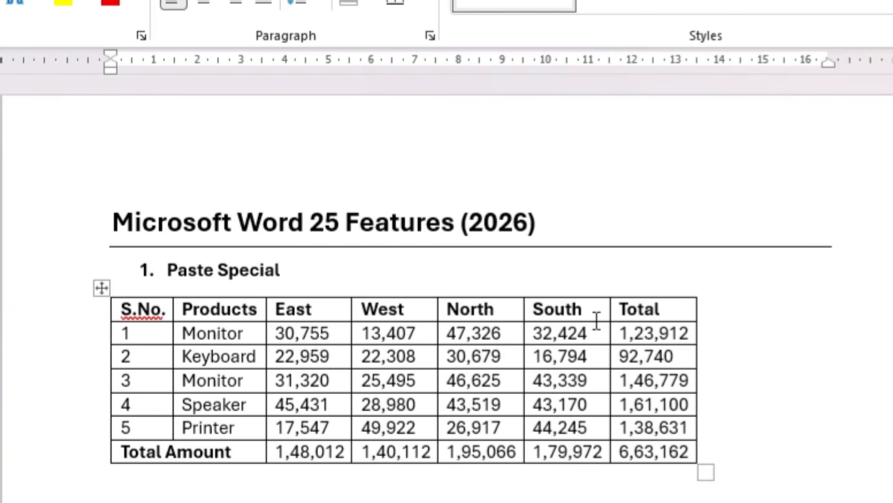
key("ctrl+z")
Paste the sales table with Link & Keep Source Formatting below the Paste Special heading
right_click(149, 315)
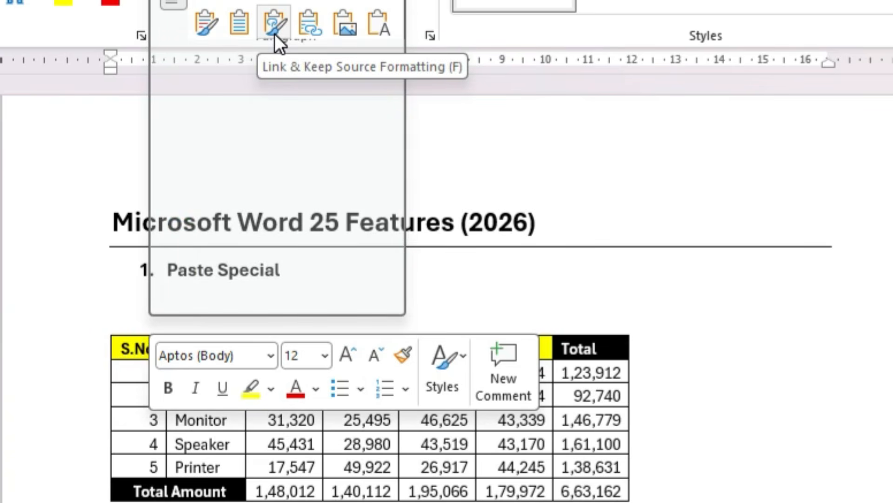
left_click(275, 33)
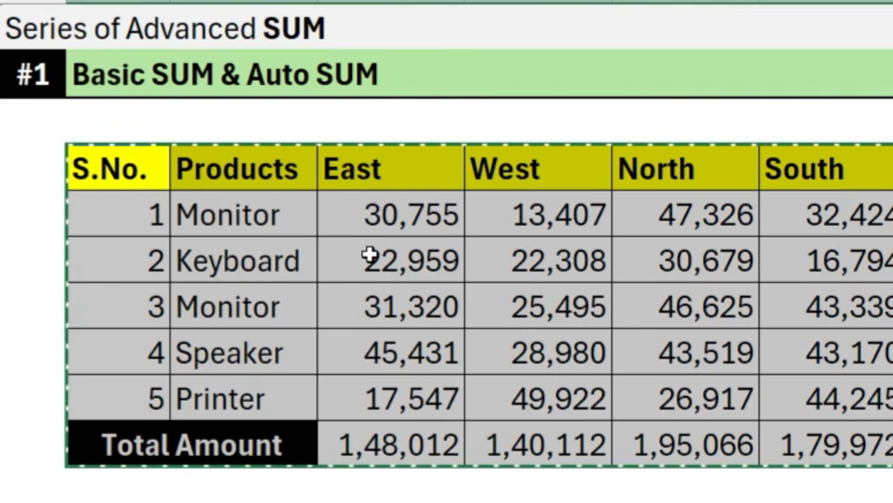
Switch to the Excel source sheet and change the first product in the sales table to mouse
left_click(305, 226)
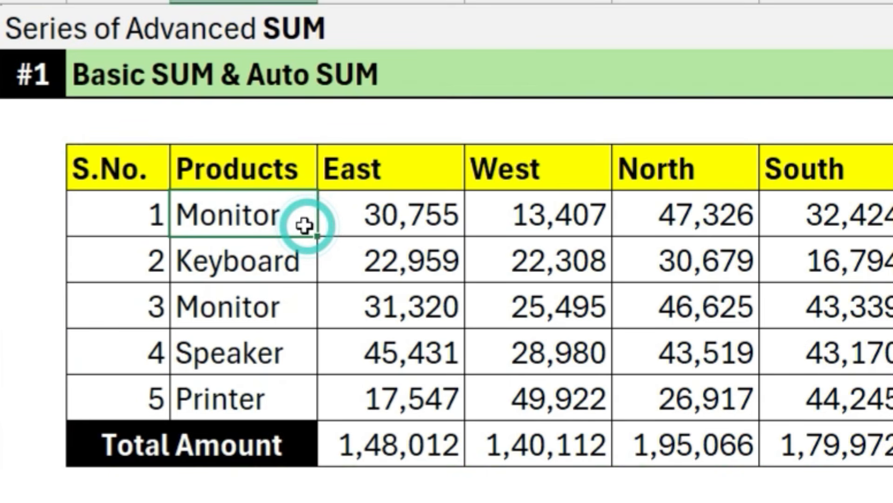
type("mouse")
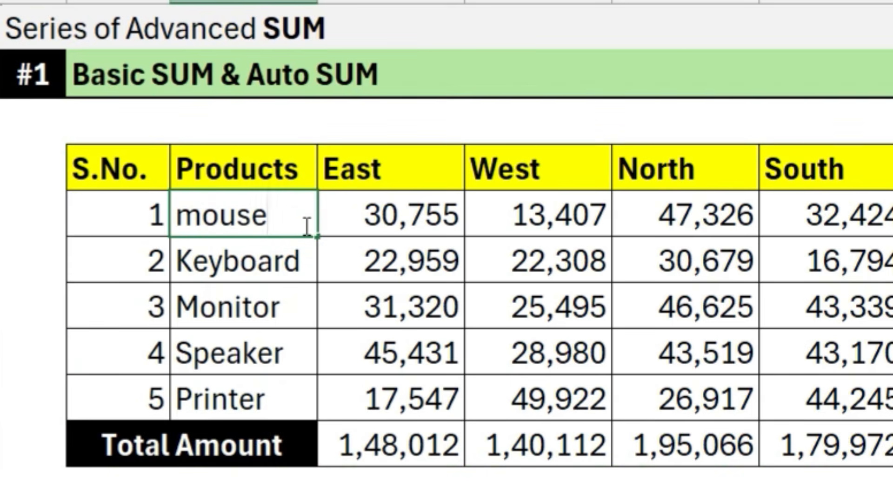
key("Return")
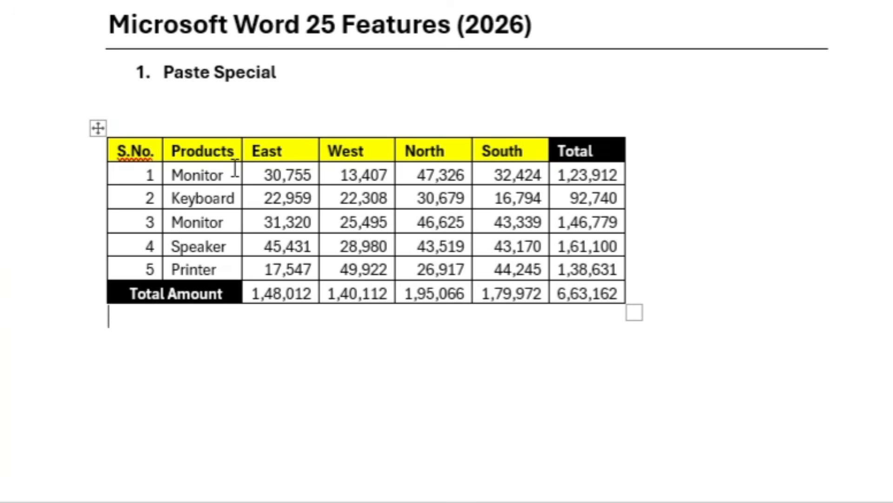
Back in Word, update the linked table from its Excel source, and undo both the update and the linked paste
right_click(234, 167)
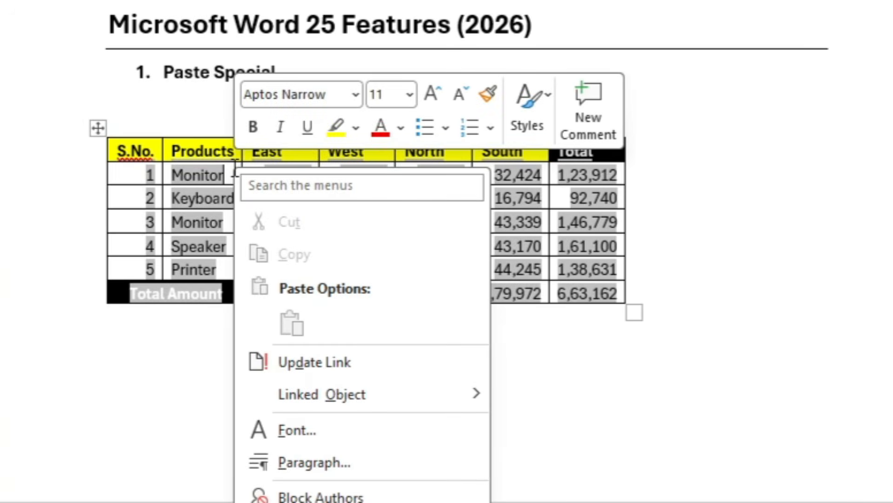
left_click(309, 358)
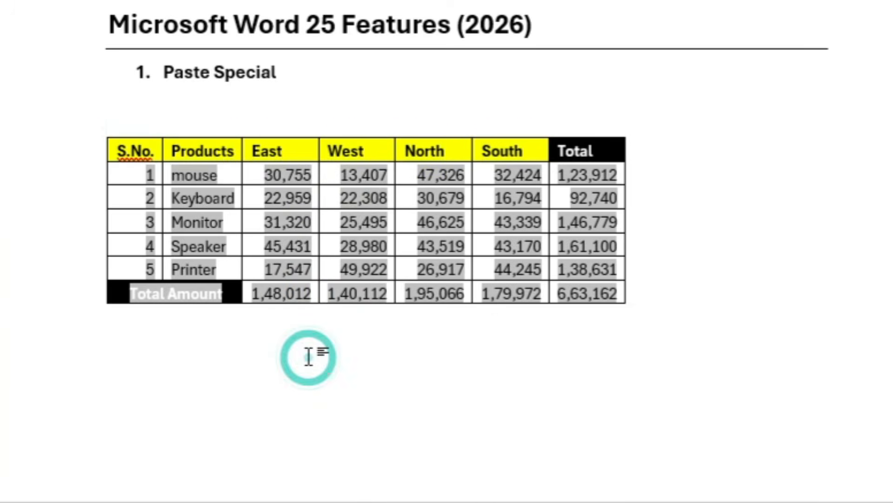
left_click(236, 199)
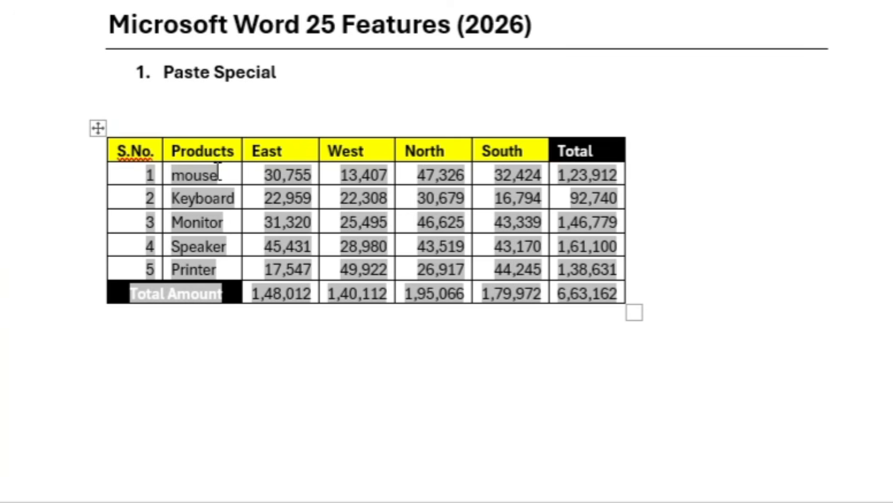
key("ctrl+z")
key("ctrl+z")
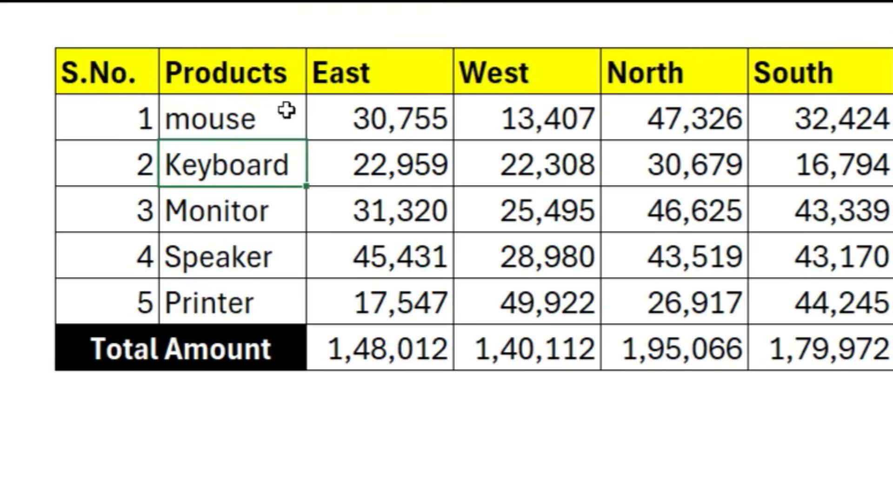
Copy the sales table in Excel, paste it into the Word document as a picture, and enlarge it to about the text width
left_click(96, 62)
key("ctrl+c")
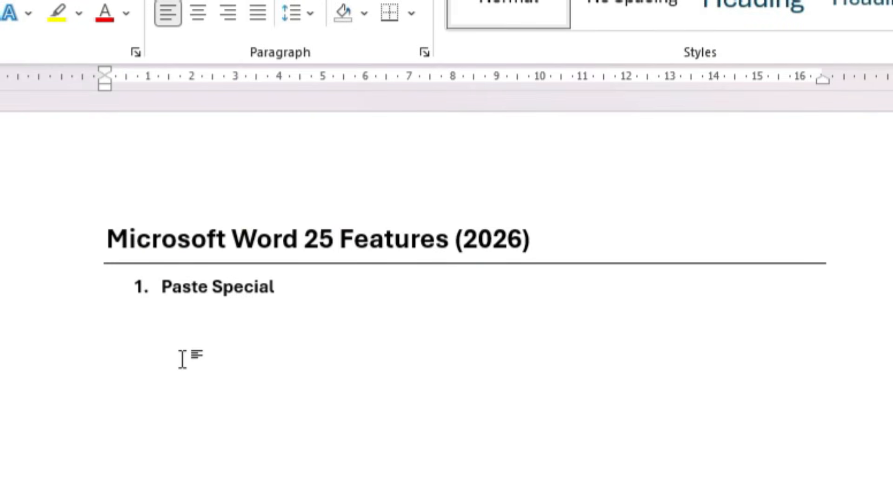
right_click(161, 343)
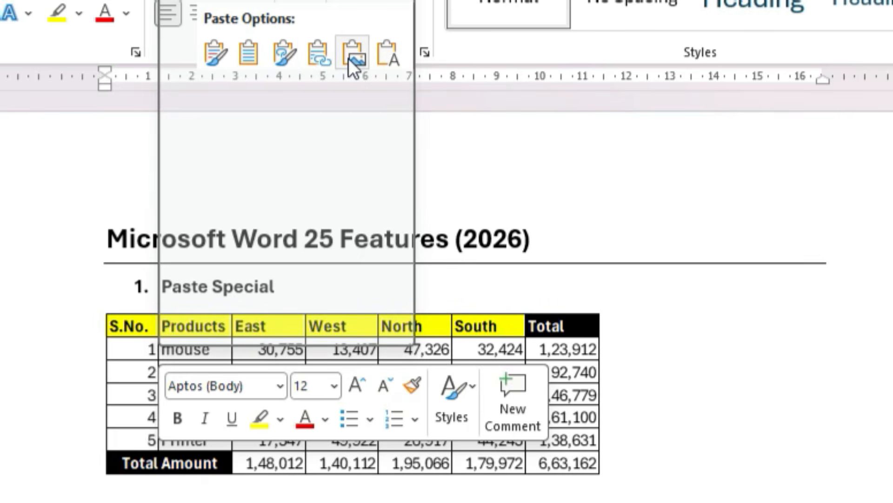
left_click(349, 58)
left_click(481, 331)
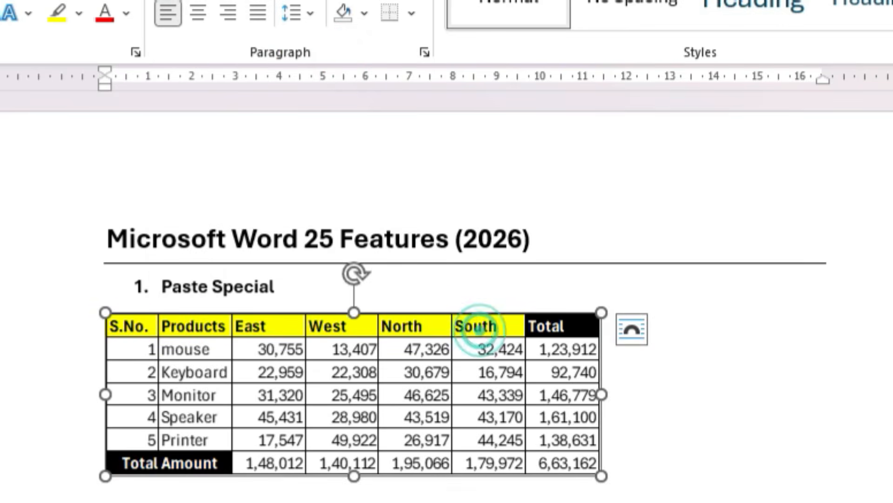
left_click_drag(601, 476, 851, 502)
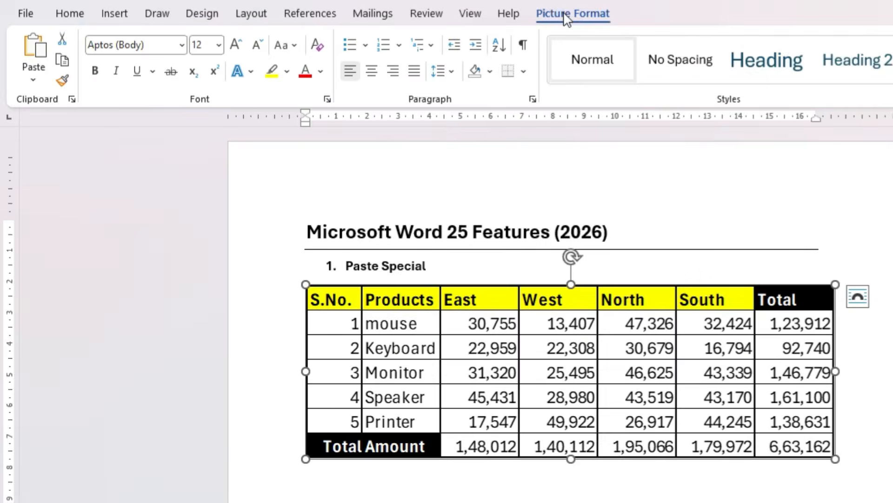
View the brightness and contrast presets for the table picture, and delete the picture
left_click(568, 13)
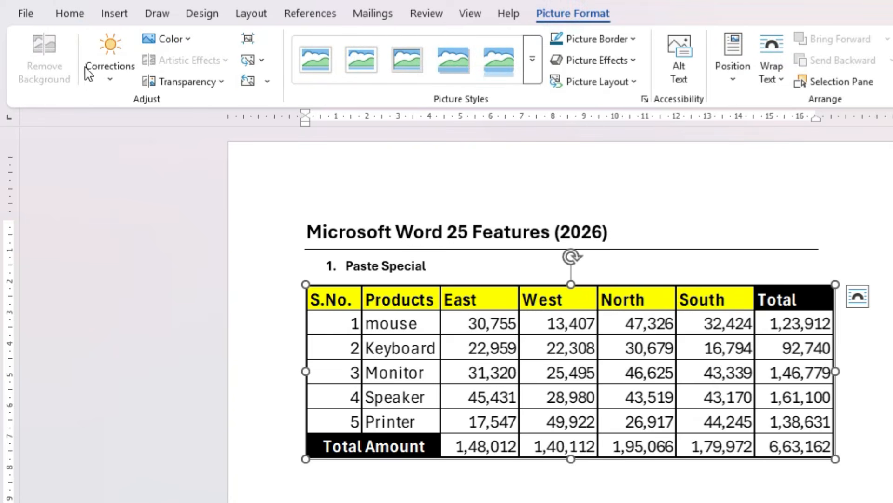
left_click(114, 69)
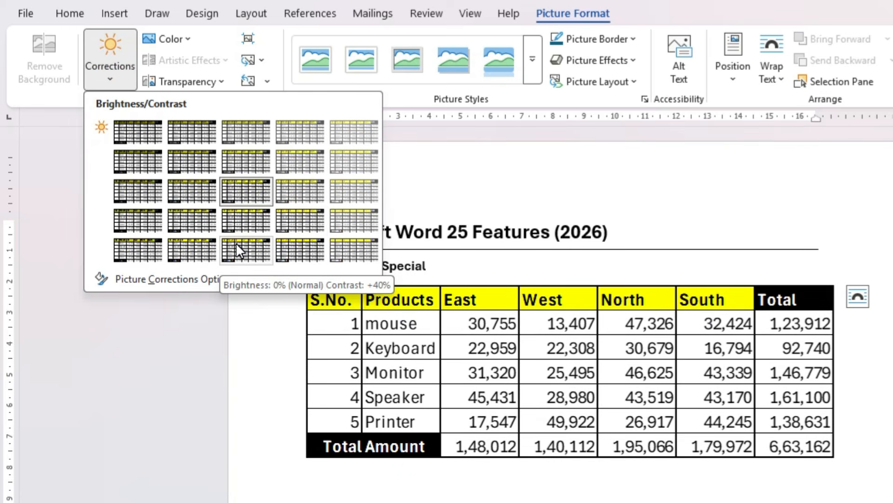
left_click(428, 323)
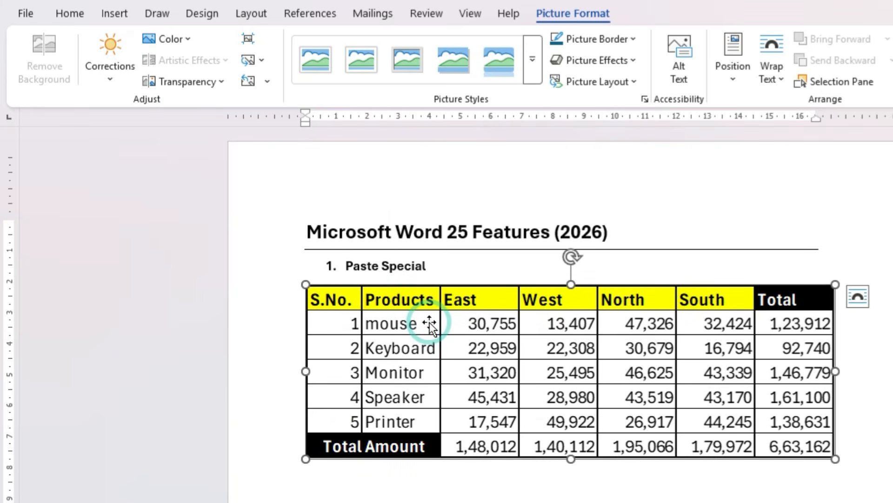
key("Delete")
Try pasting the sales table with Keep Text Only below the Paste Special heading, and undo the paste
right_click(429, 323)
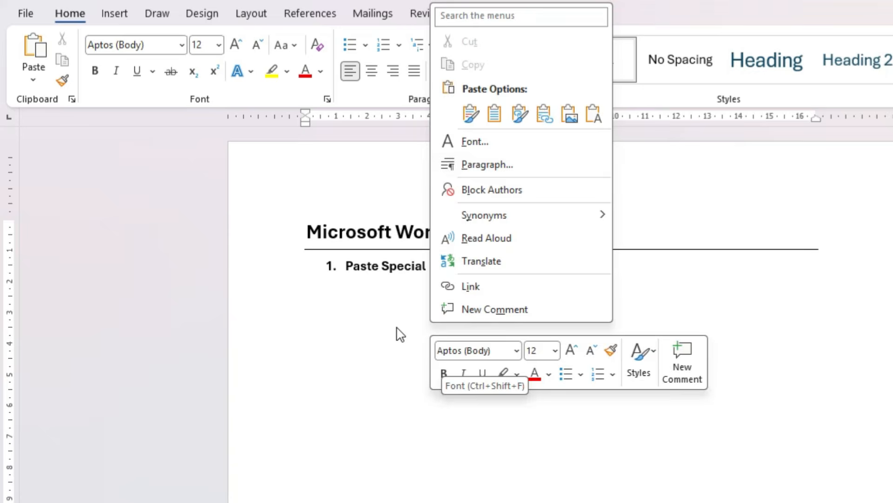
left_click(391, 327)
left_click(353, 308)
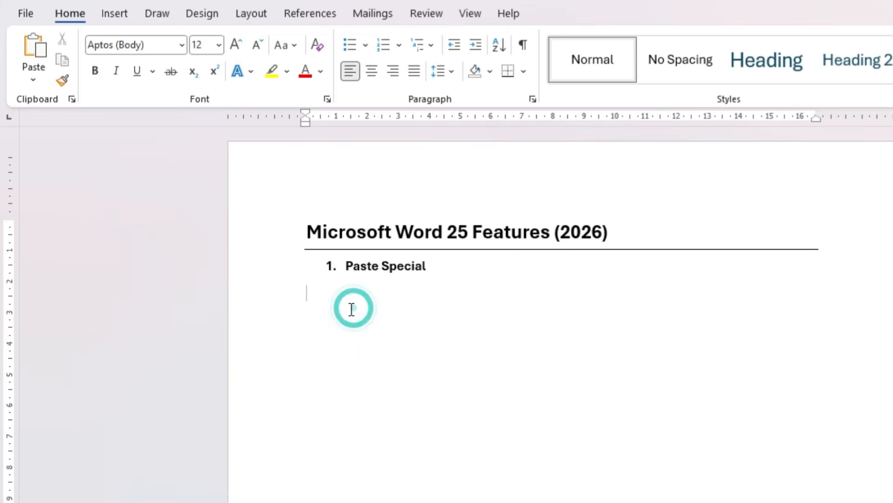
right_click(320, 302)
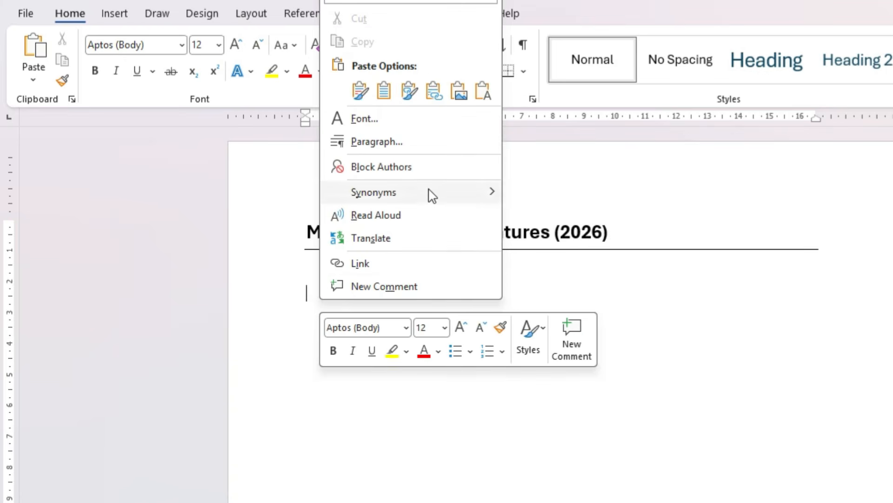
left_click(481, 95)
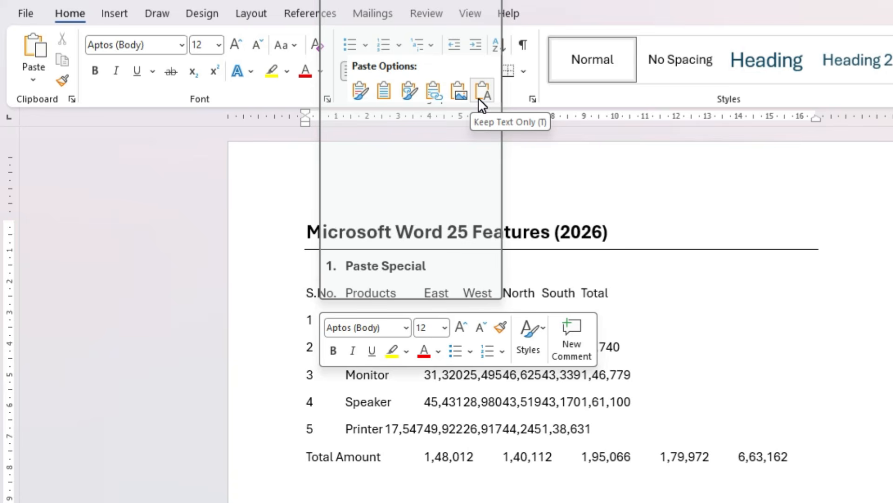
key("ctrl+z")
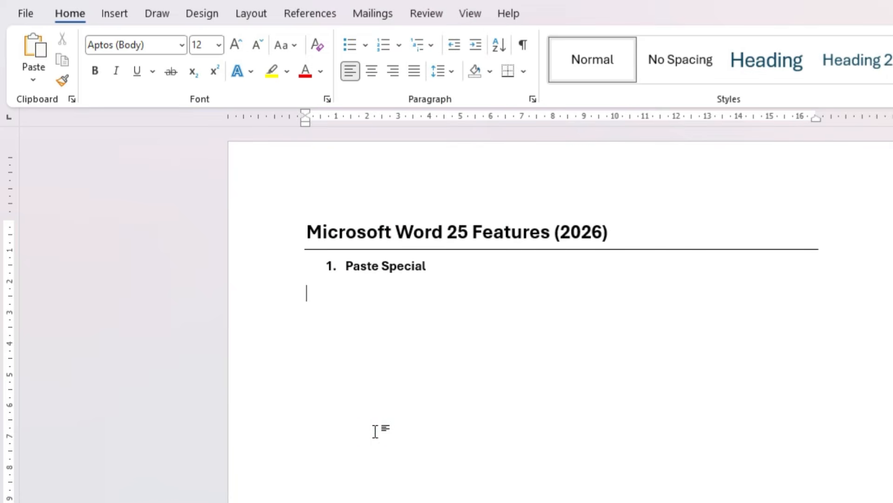
Copy the opening two paragraphs of the Wikipedia article Artificial intelligence in the browser and return to the Word document
key("alt+Tab")
key("alt+Tab")
key("alt+Tab")
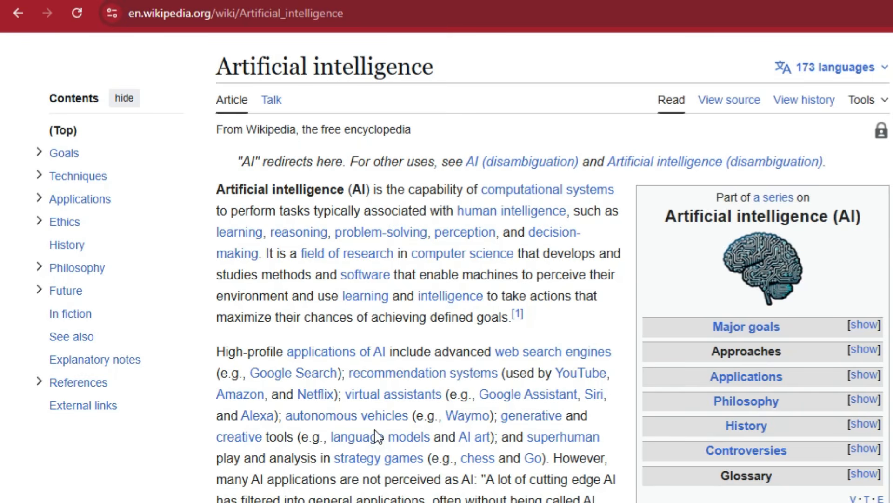
left_click_drag(217, 197, 598, 500)
key("alt+Tab")
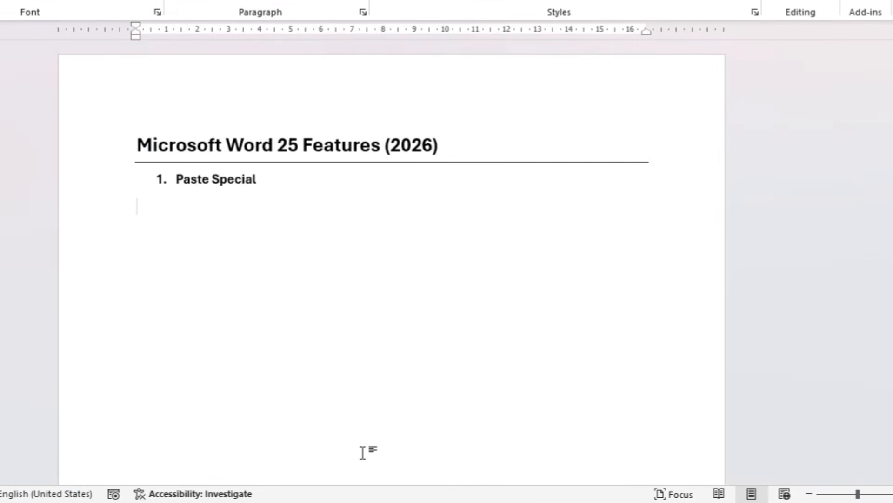
Try pasting the Wikipedia paragraphs with their web formatting, and replace that with a text-only paste
key("ctrl+v")
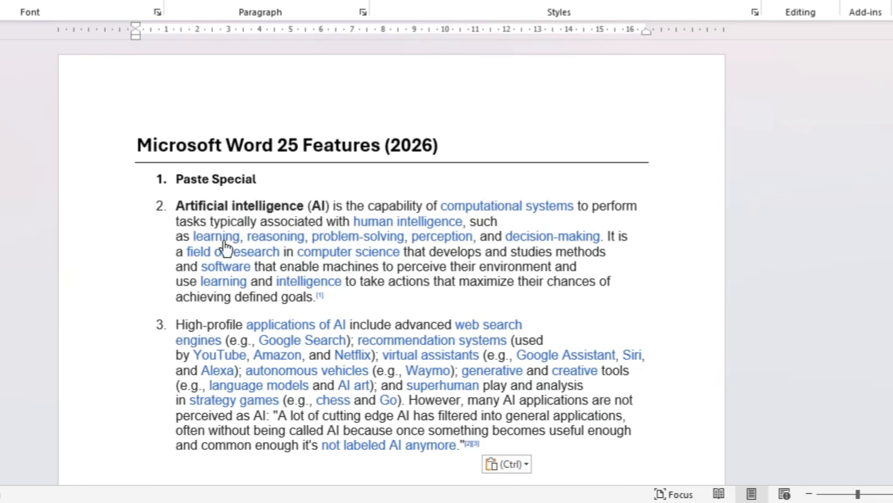
key("ctrl+z")
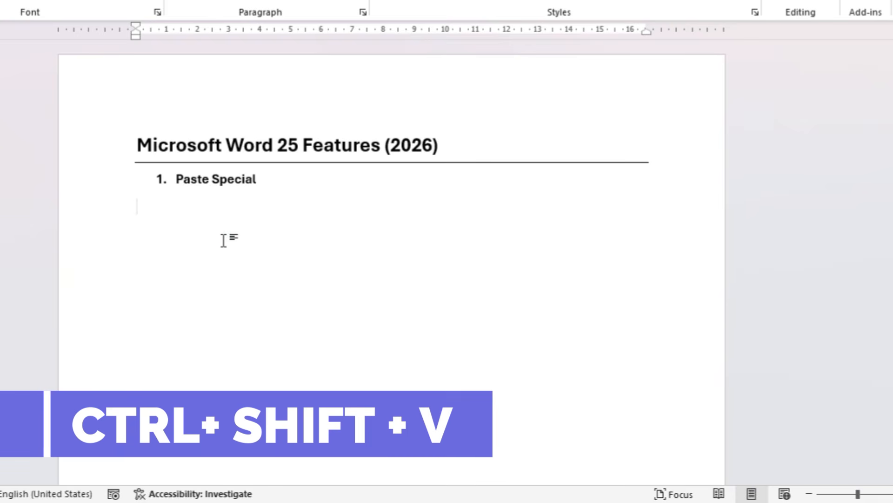
key("ctrl+shift+v")
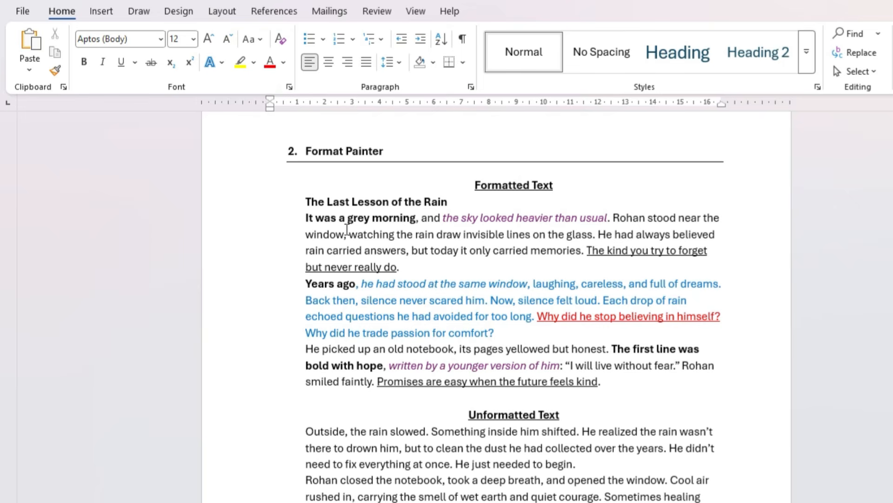
In the Format Painter section, copy the formatting of "stood at" onto the first paragraph under Unformatted Text
scroll(392, 284, "down", 1)
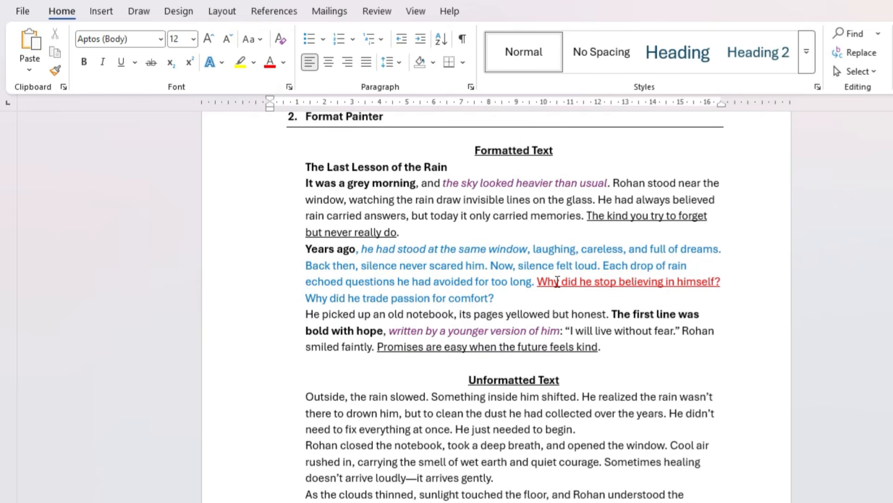
scroll(554, 330, "down", 1)
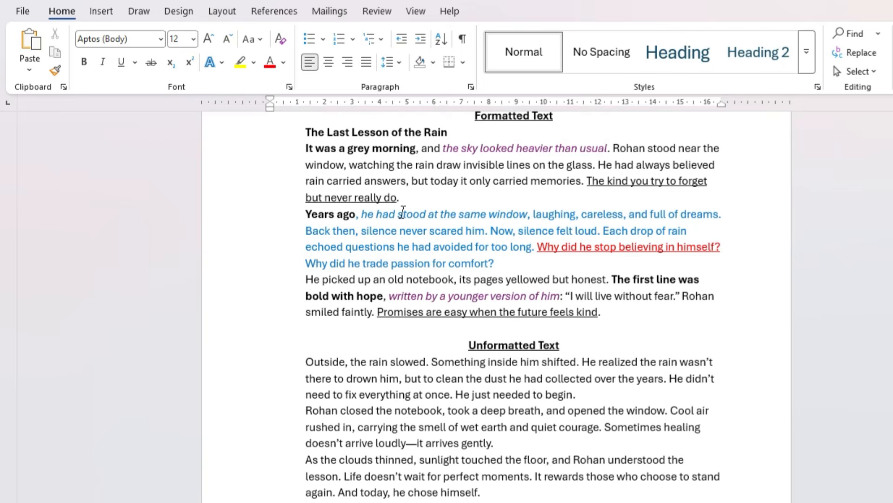
left_click_drag(399, 212, 444, 210)
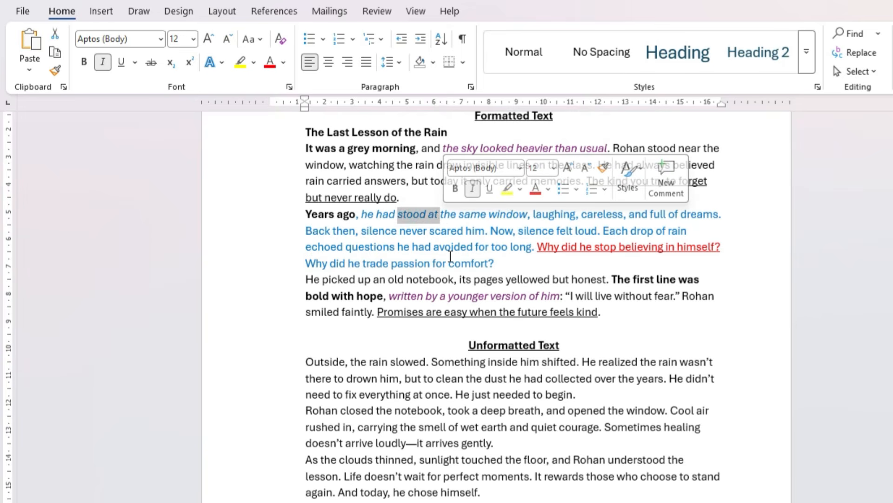
left_click(59, 73)
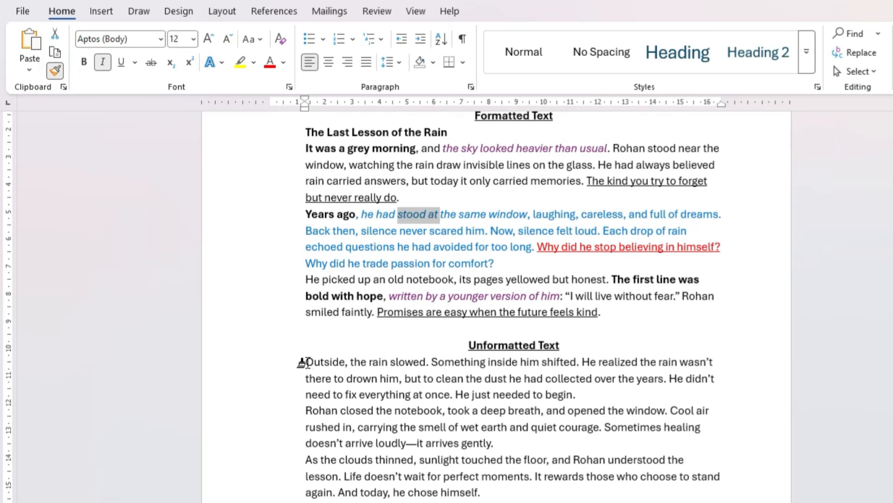
left_click_drag(303, 363, 578, 397)
left_click(502, 296)
scroll(445, 280, "down", 2)
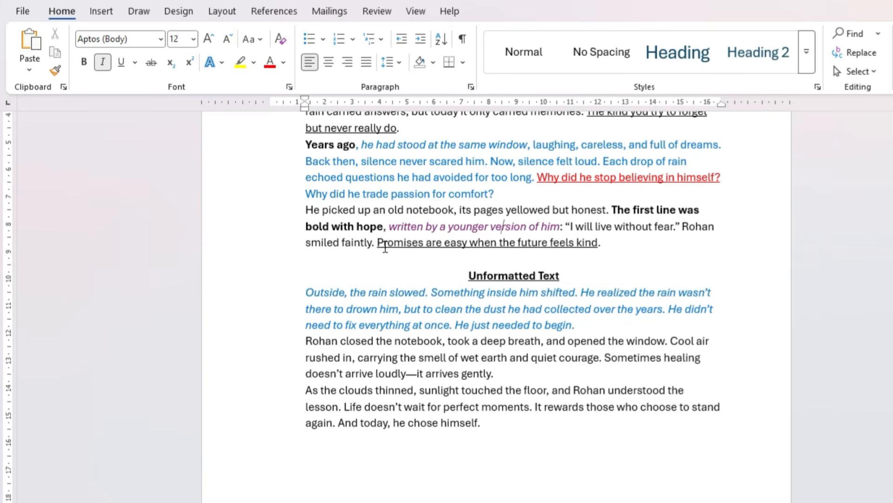
Copy the underlined formatting of "Promises are easy" onto the opening words of the second paragraph under Unformatted Text, up to "took a deep breath"
left_click_drag(380, 243, 469, 243)
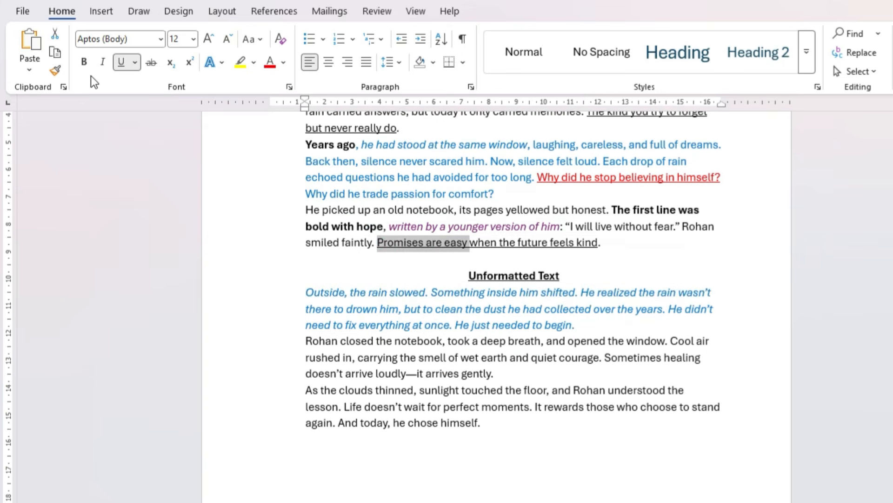
left_click(56, 72)
left_click_drag(305, 342, 537, 348)
left_click(518, 347)
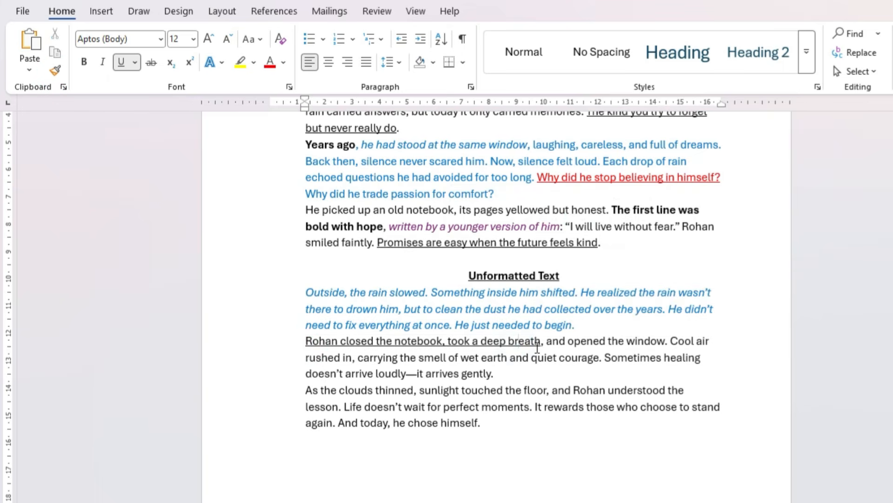
Copy the red underlined formatting of "Why" onto "doesn't arrive loudly—it arrives gently." with Format Painter
double_click(542, 177)
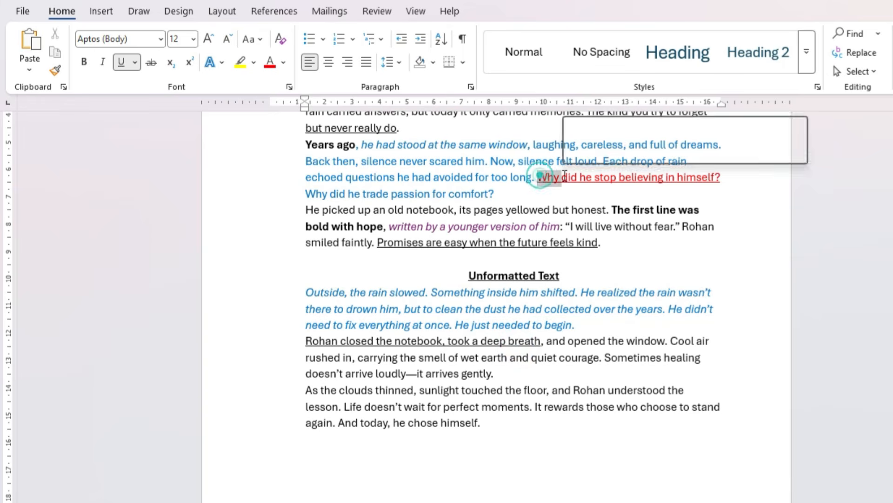
left_click(54, 70)
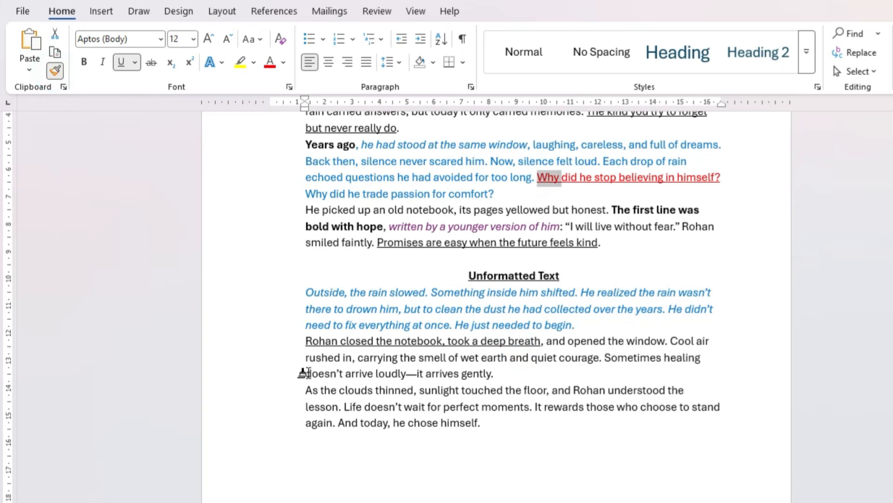
left_click_drag(308, 373, 492, 374)
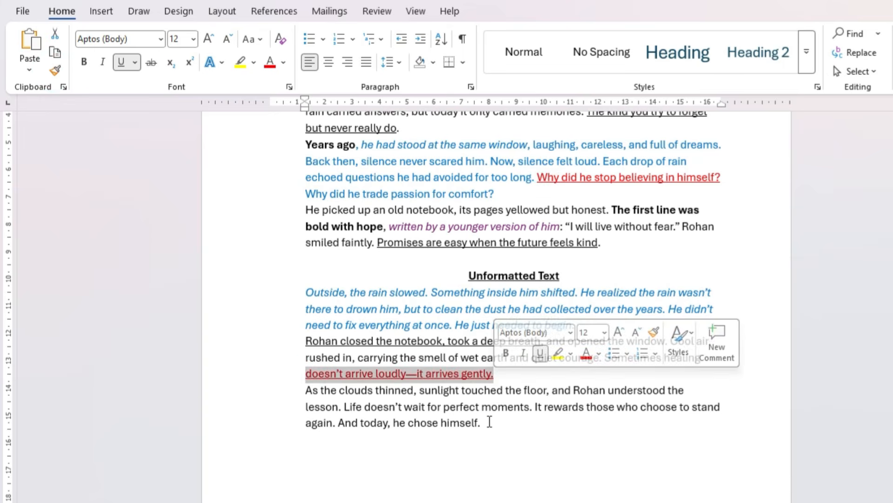
Copy the bold formatting of "was a grey" onto "Life doesn't wait for perfect moments" in the last paragraph under Unformatted Text
scroll(466, 195, "up", 3)
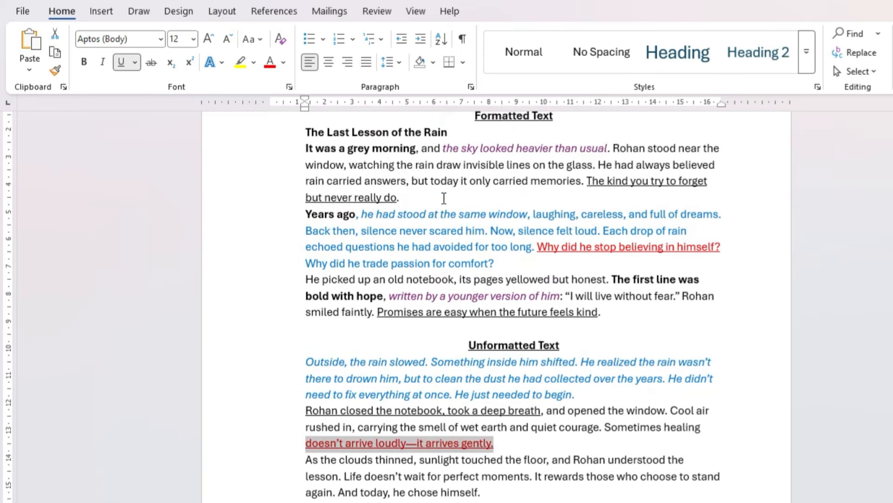
left_click_drag(316, 149, 372, 148)
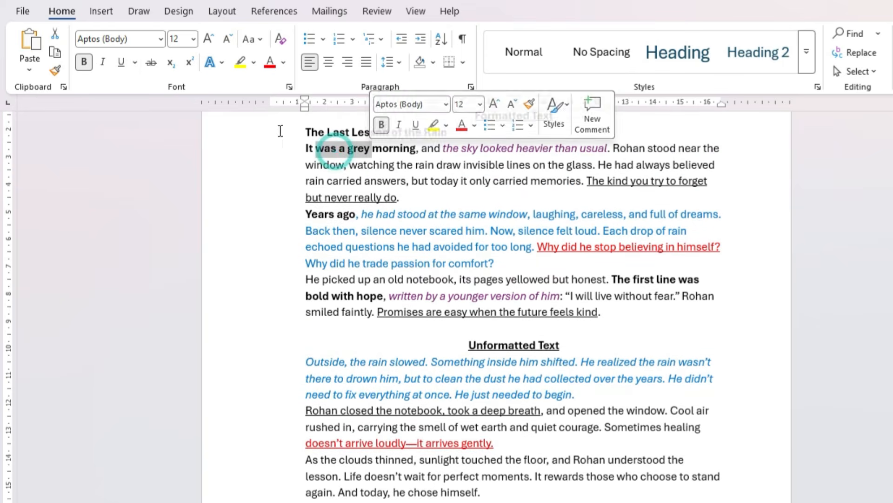
left_click(55, 71)
scroll(447, 314, "down", 3)
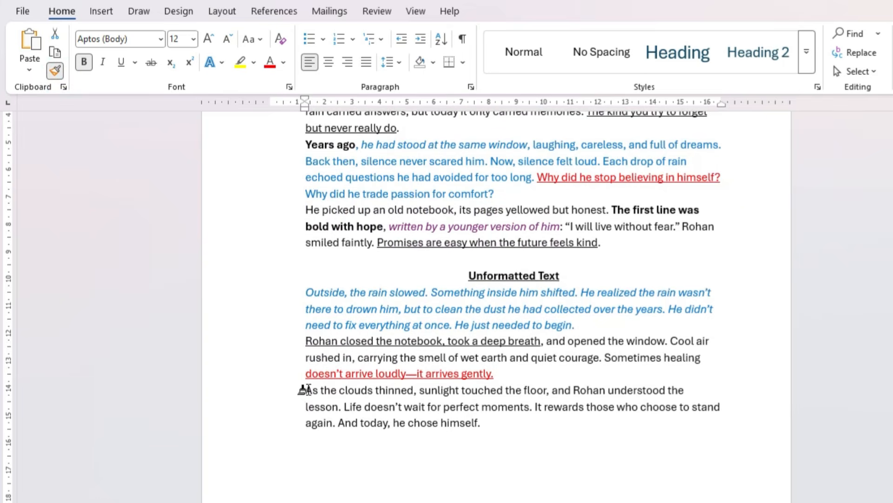
left_click_drag(344, 407, 528, 408)
left_click(540, 423)
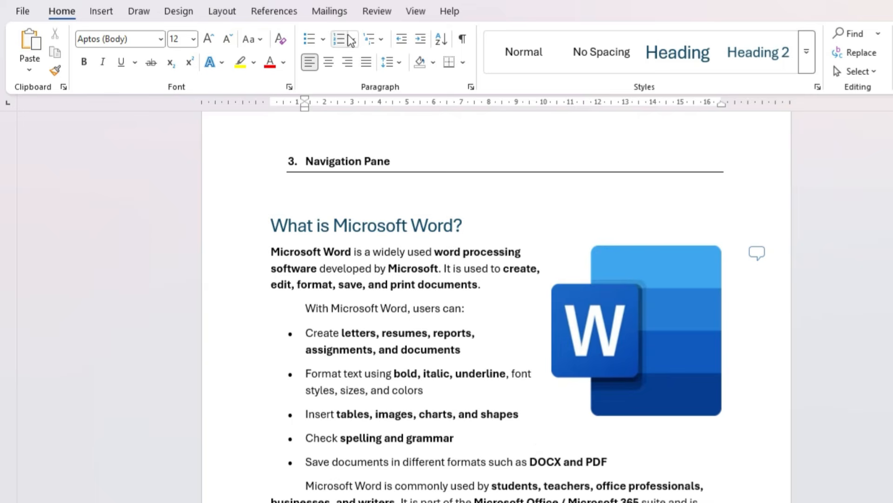
Show the Navigation pane and jump to the headings Conclusion, Types of Artificial Intelligence and What is Microsoft Word?
key("alt+w")
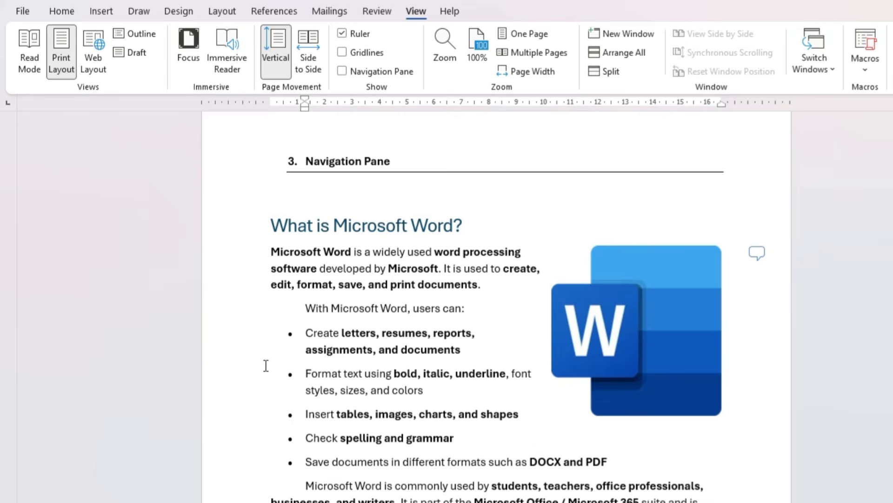
left_click(373, 73)
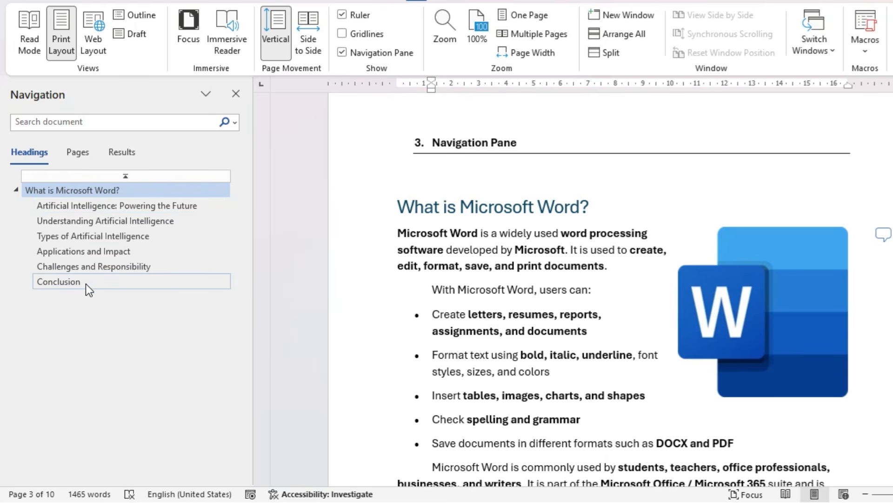
left_click(70, 286)
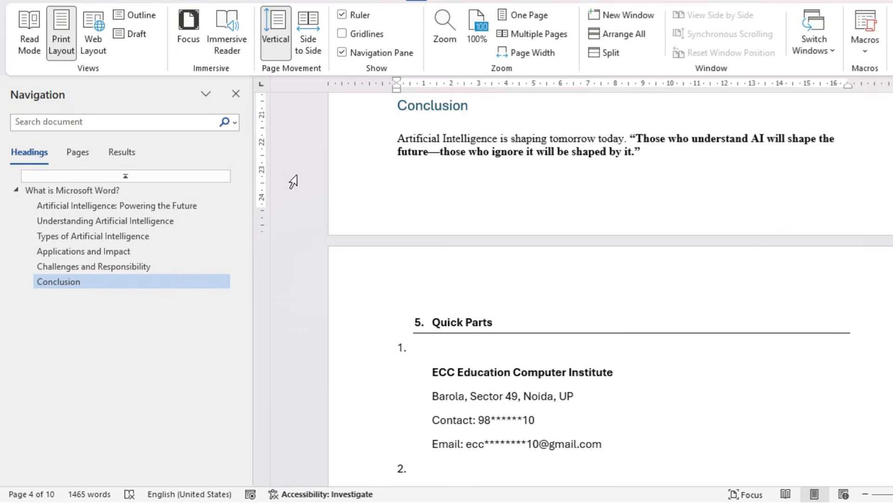
left_click(87, 241)
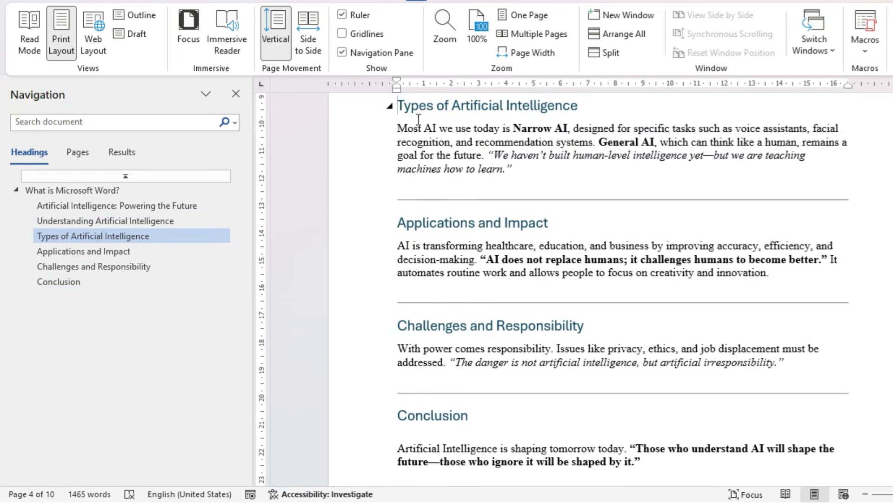
left_click(60, 191)
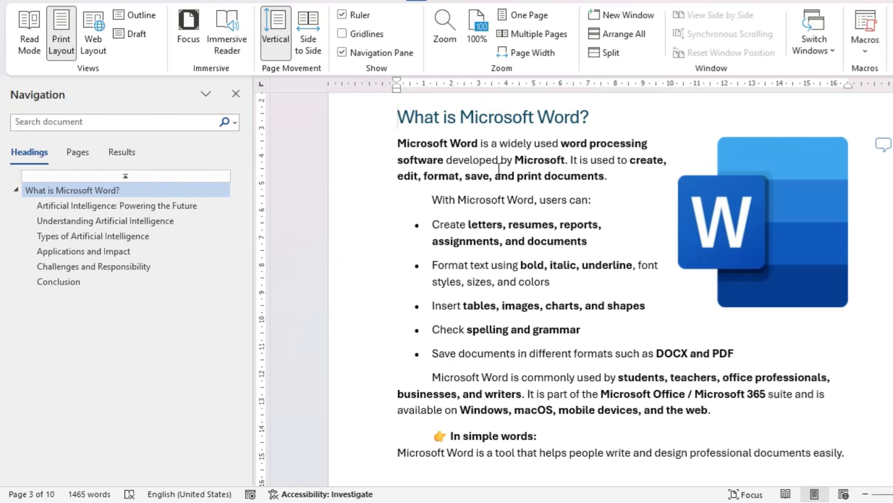
Browse the document's page thumbnails in the Navigation pane and jump to pages 1, 4 and 3
left_click(81, 152)
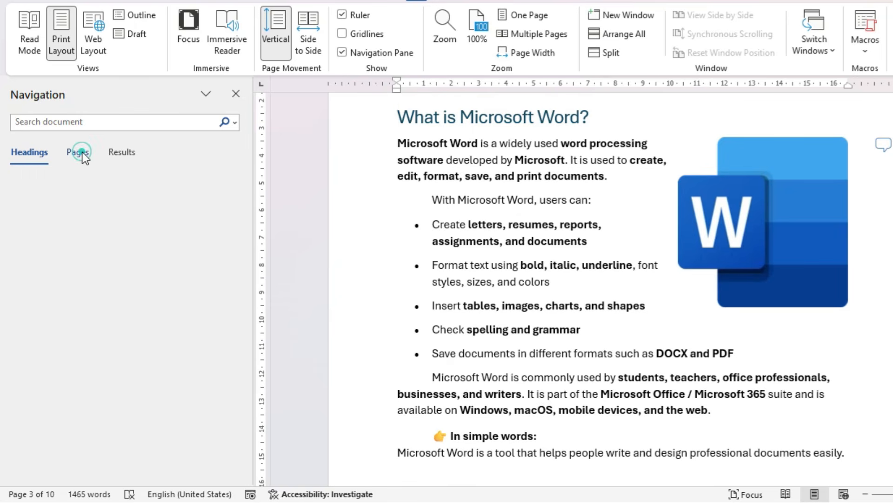
scroll(108, 299, "up", 3)
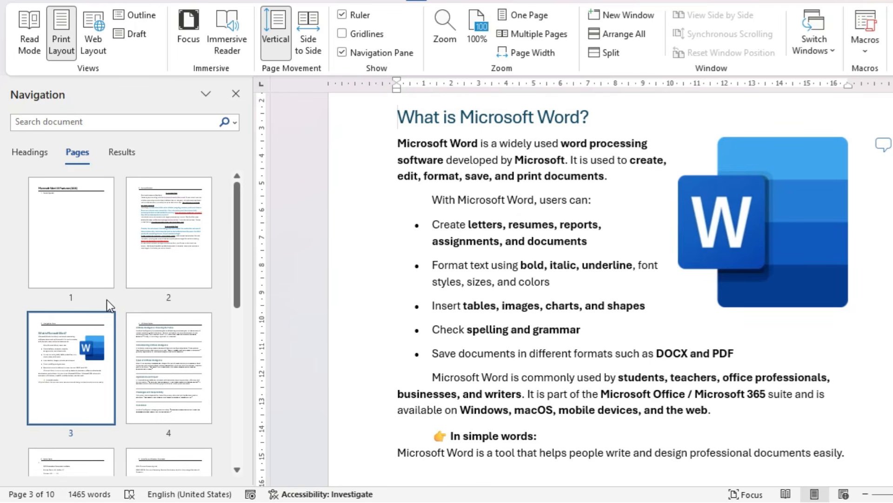
scroll(186, 322, "down", 8)
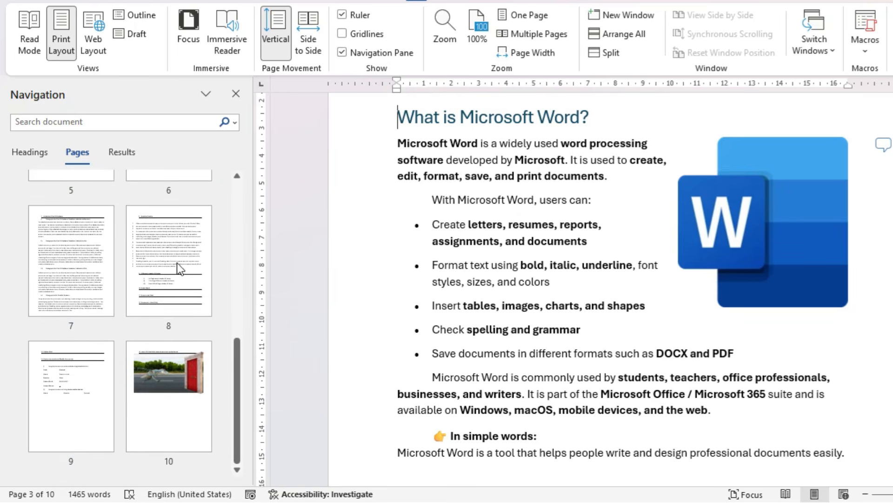
scroll(176, 260, "up", 8)
left_click(86, 248)
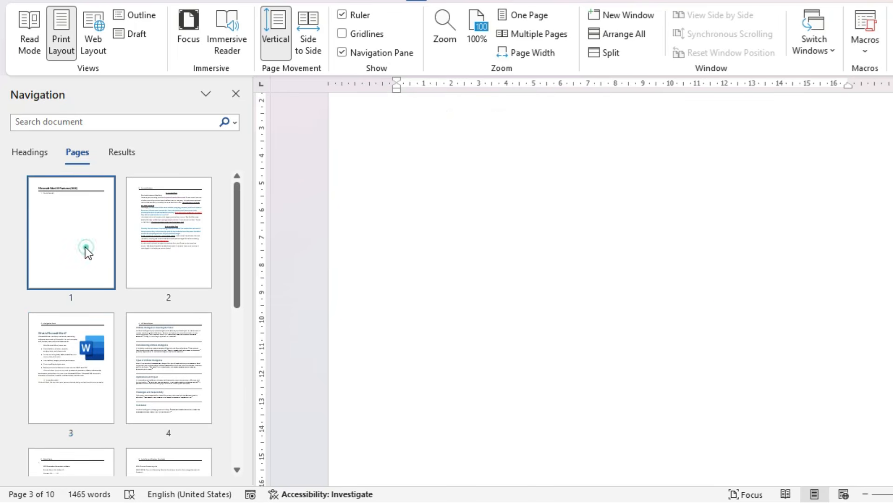
left_click(149, 348)
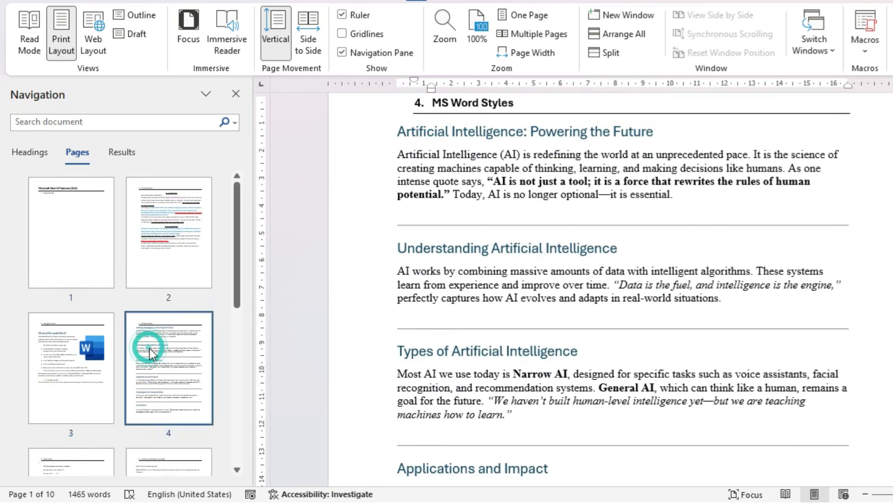
left_click(92, 358)
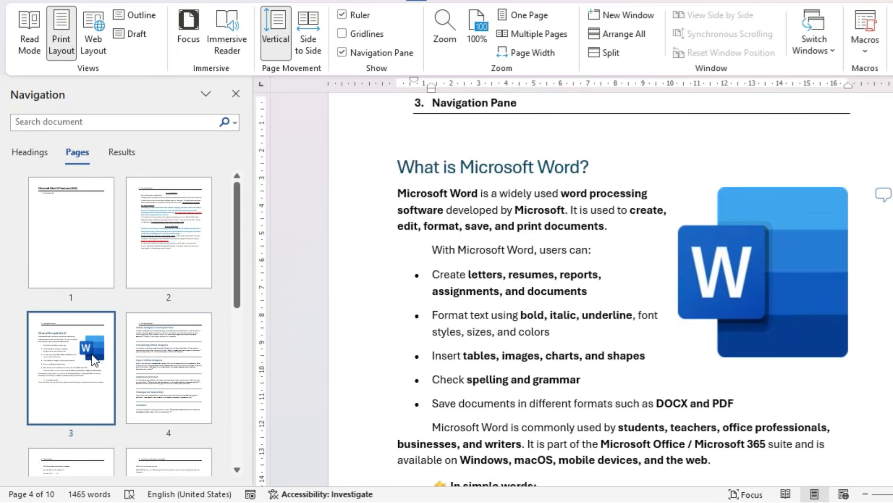
Search the document for "the" in the Navigation pane, look through the matches, and clear the search
left_click(119, 153)
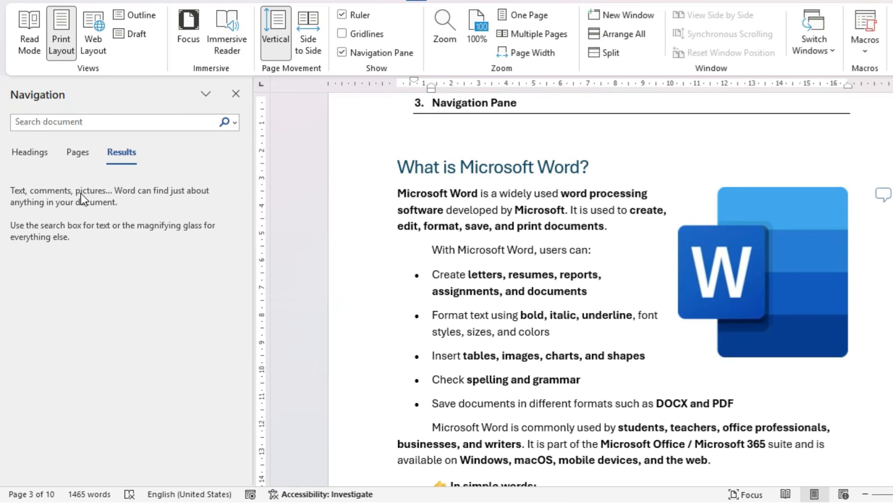
left_click(97, 128)
type("the")
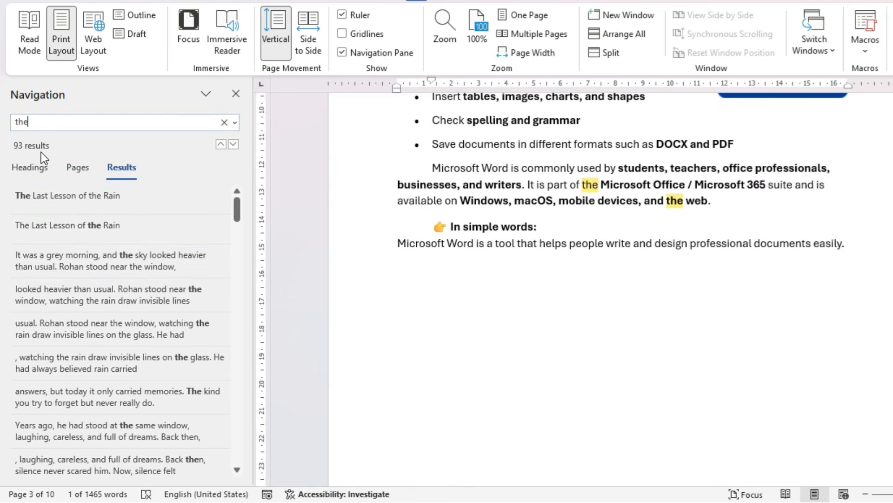
scroll(111, 335, "down", 3)
scroll(108, 345, "down", 15)
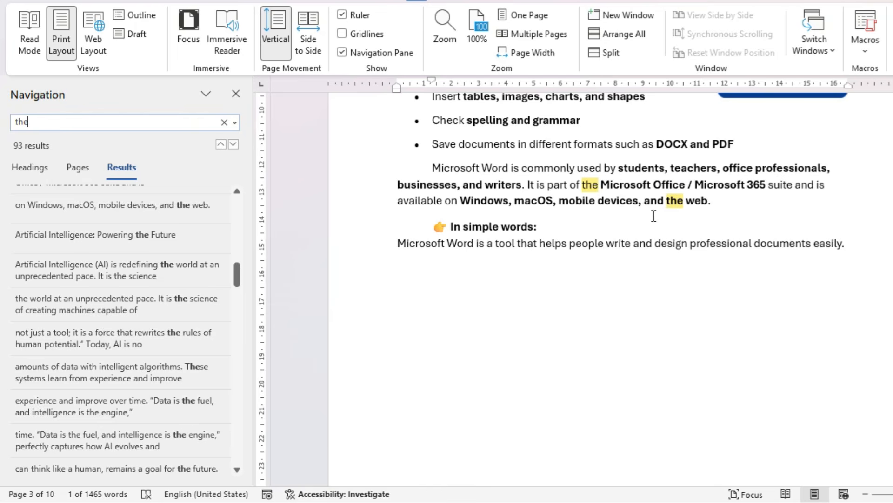
scroll(90, 275, "up", 10)
scroll(93, 299, "up", 2)
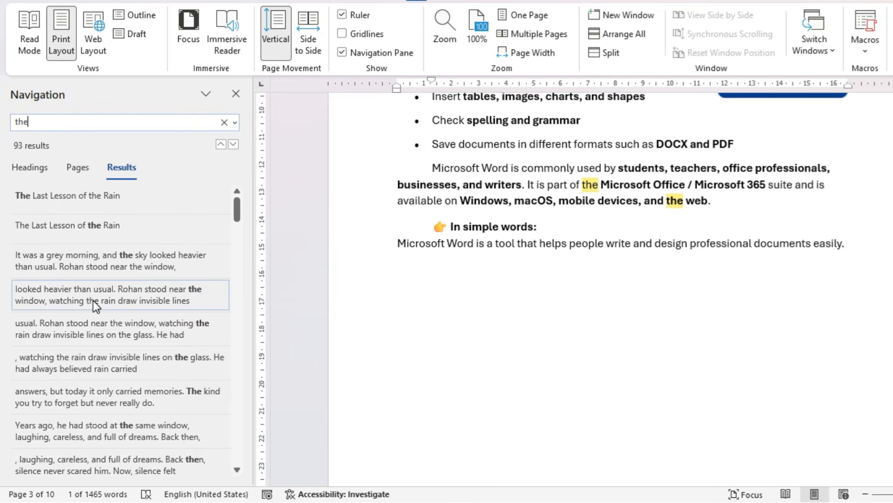
left_click(225, 123)
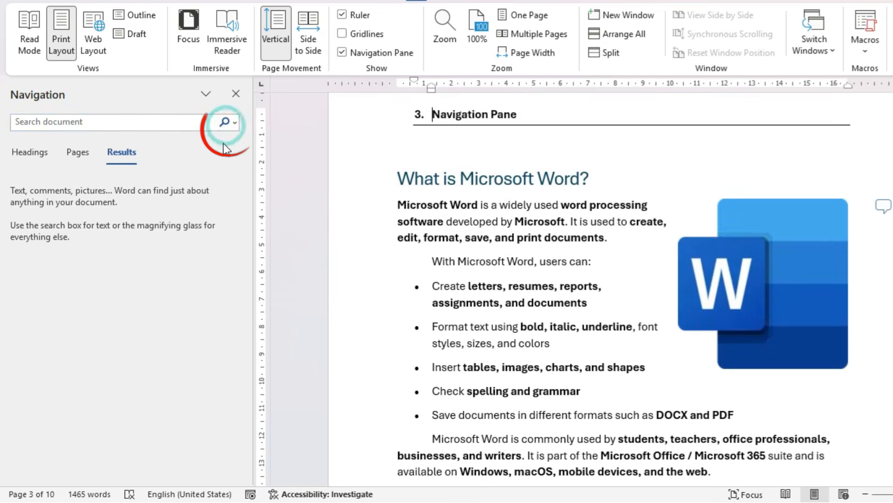
Find the graphics in the document through the Navigation pane search
left_click(237, 123)
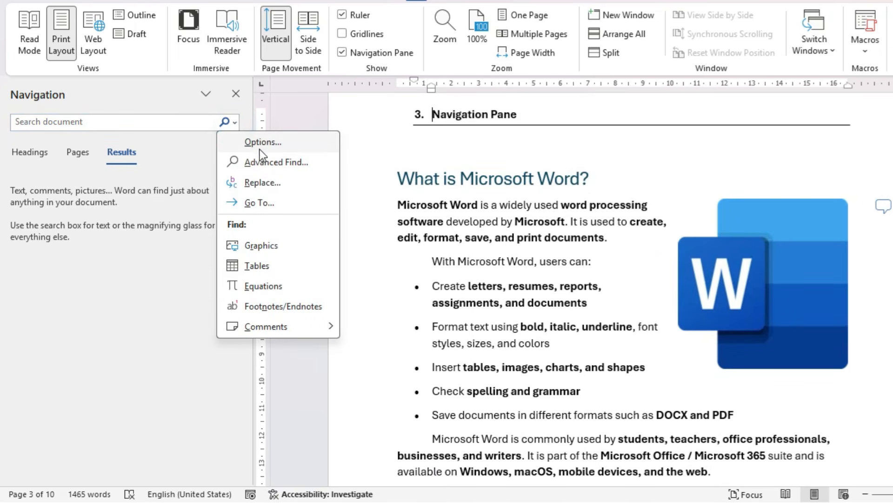
left_click(260, 246)
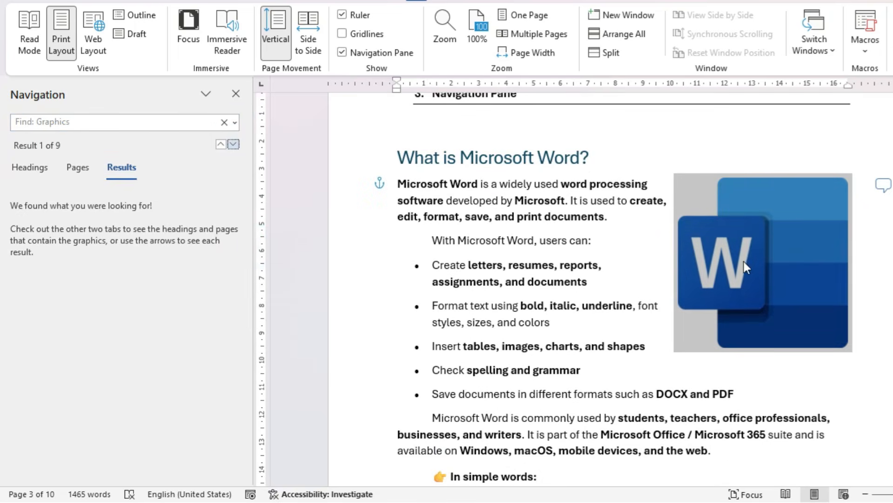
left_click(221, 144)
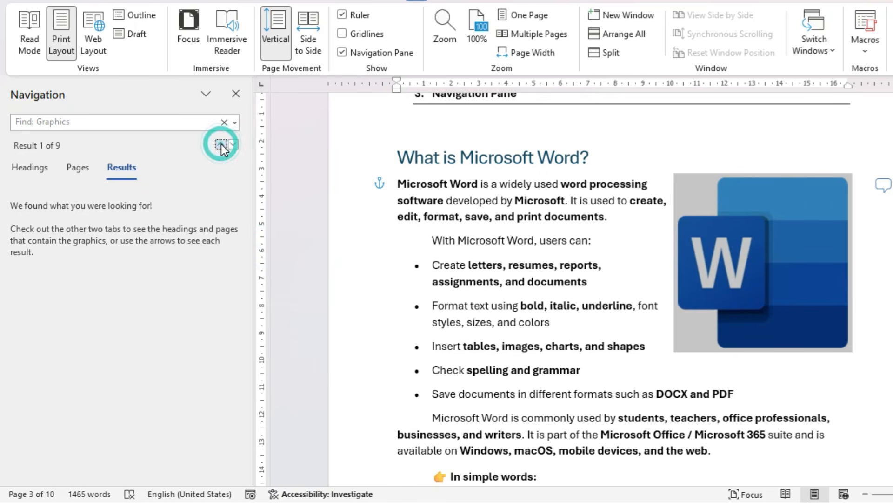
Find the comments of the individually listed reviewer, then dismiss the comment and close the Navigation pane
left_click(236, 122)
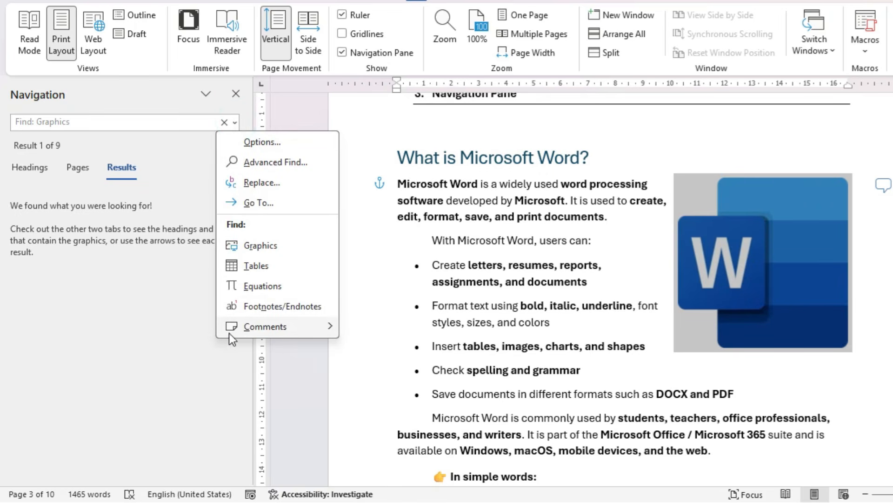
mouse_move(253, 326)
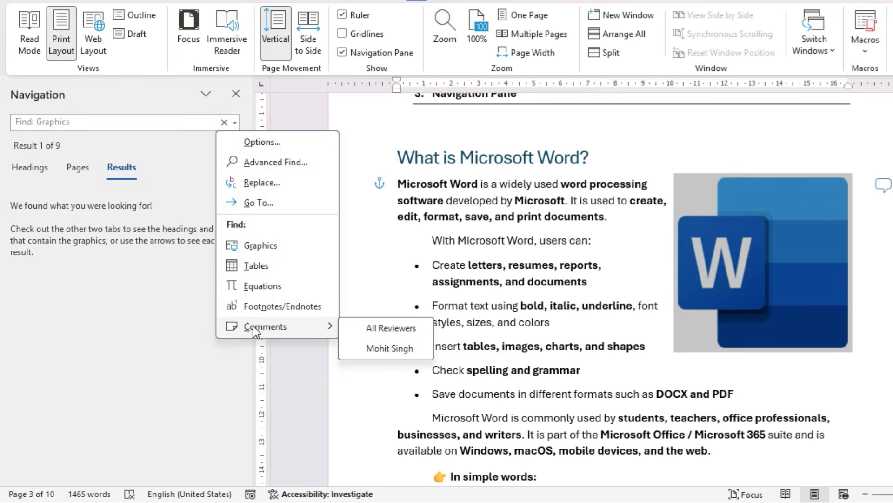
left_click(397, 349)
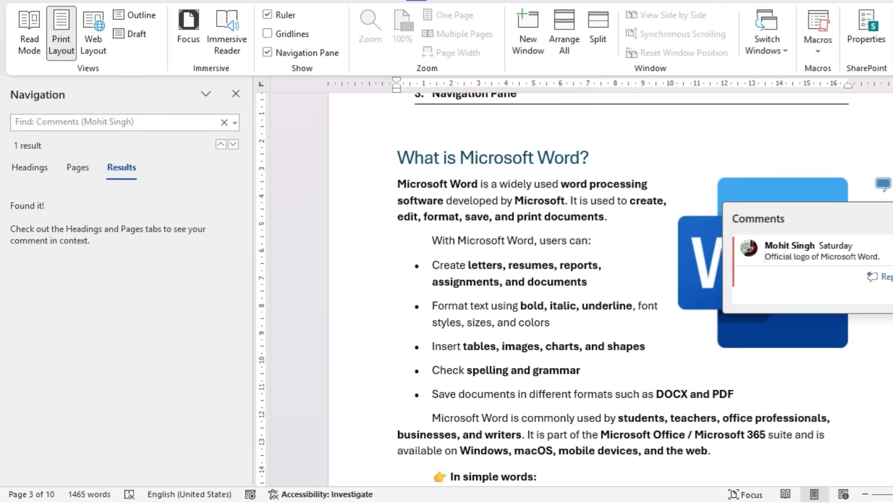
key("Escape")
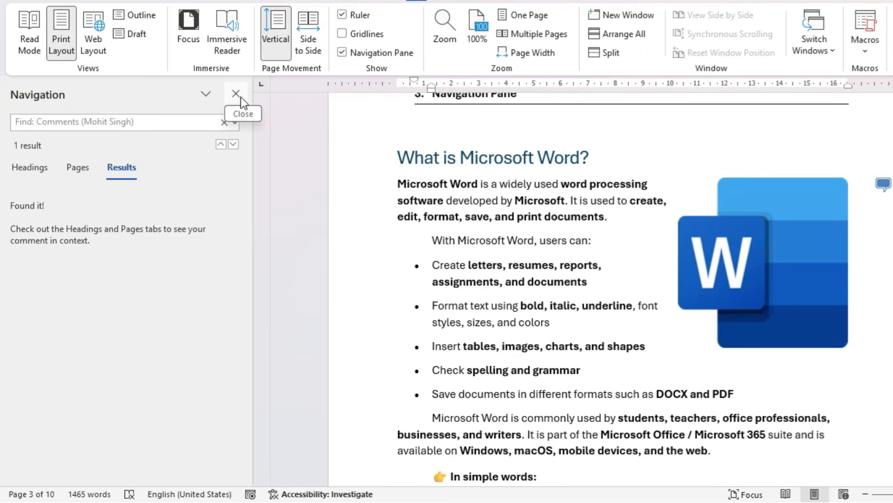
left_click(237, 92)
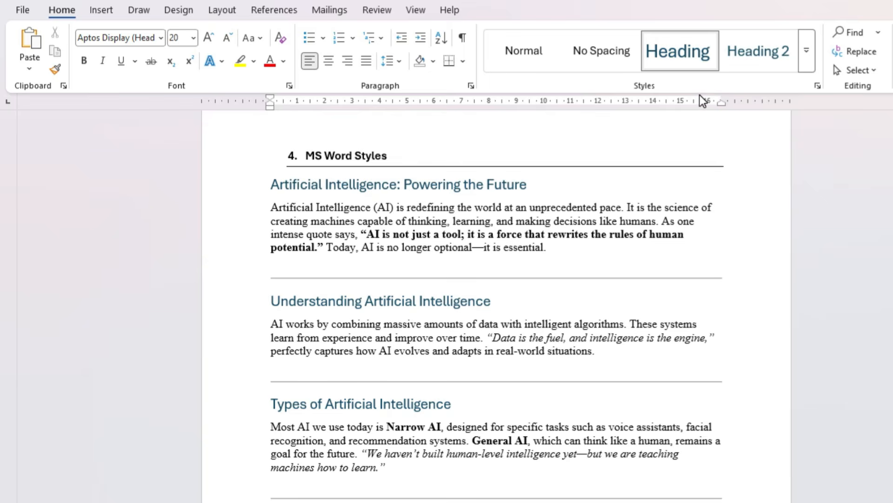
Examine the full style gallery, and place the cursor in the heading "Artificial Intelligence: Powering the Future" to check its style
left_click(807, 63)
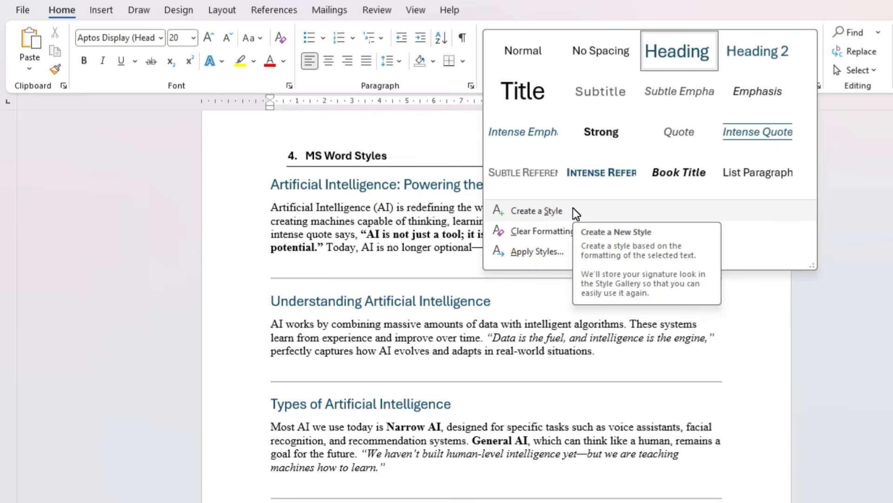
left_click(398, 245)
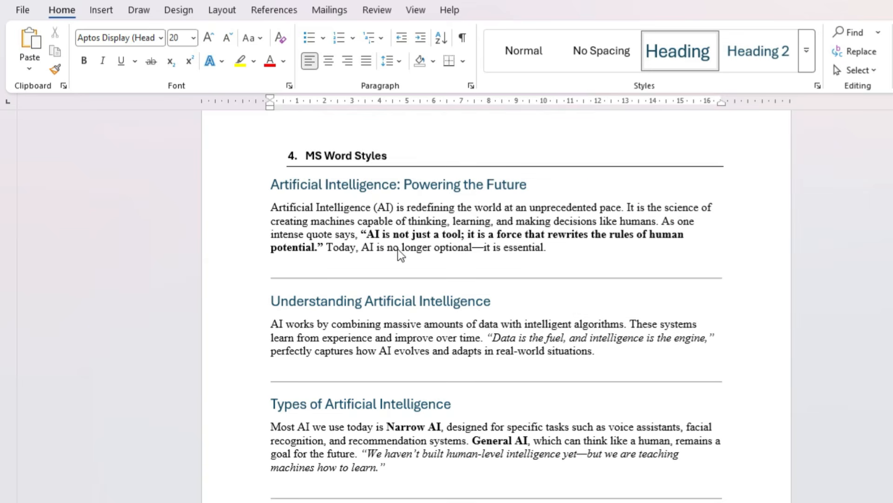
left_click(367, 181)
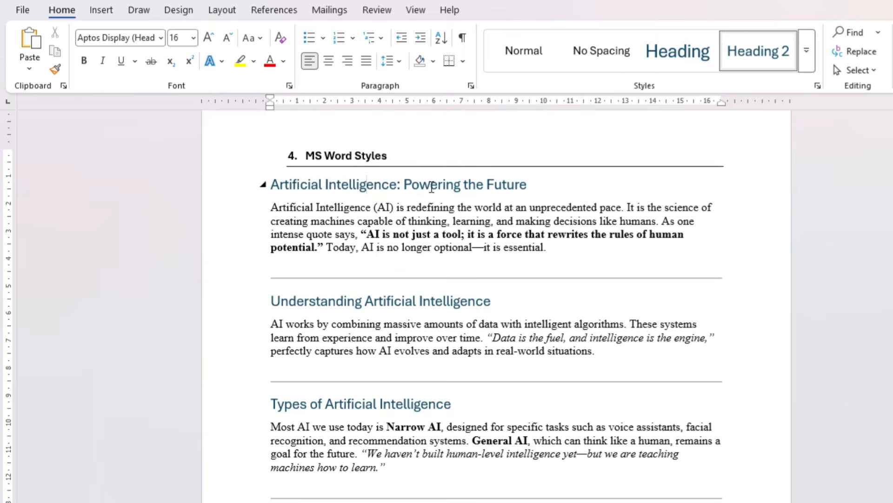
Check which styles the "4. MS Word Styles" line and the section headings below it use
left_click(397, 150)
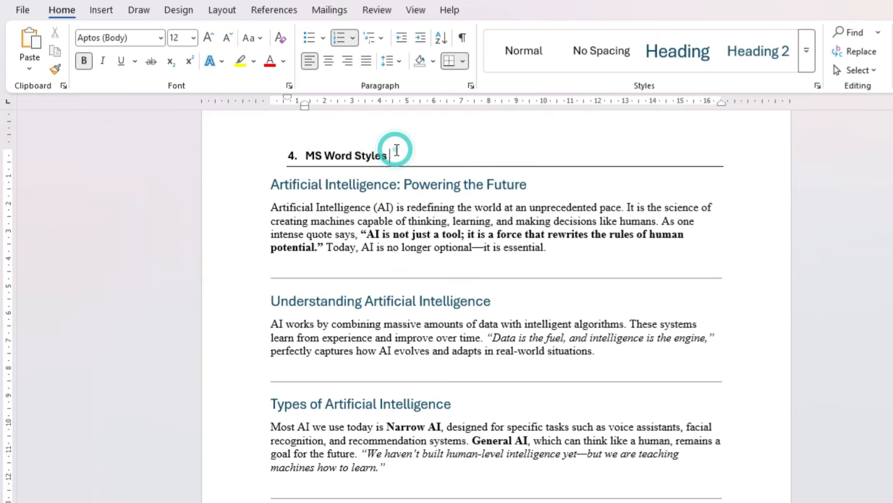
left_click(402, 302)
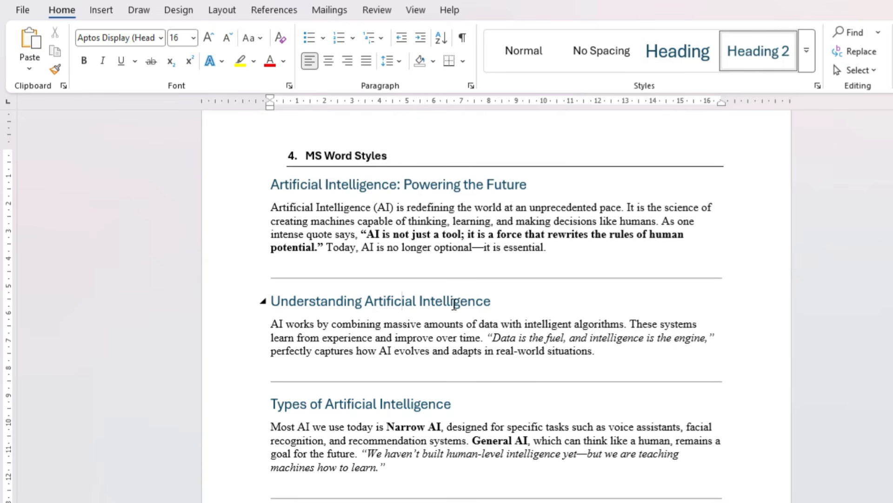
scroll(605, 327, "down", 3)
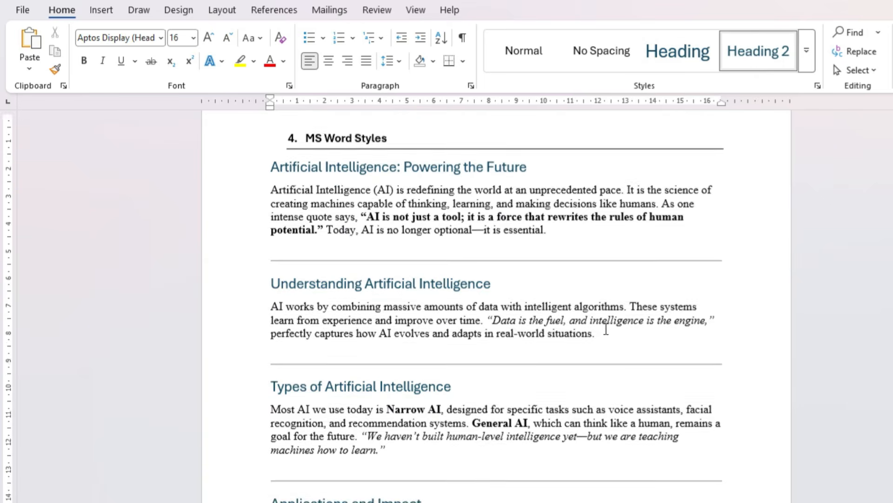
left_click(449, 299)
scroll(443, 341, "down", 3)
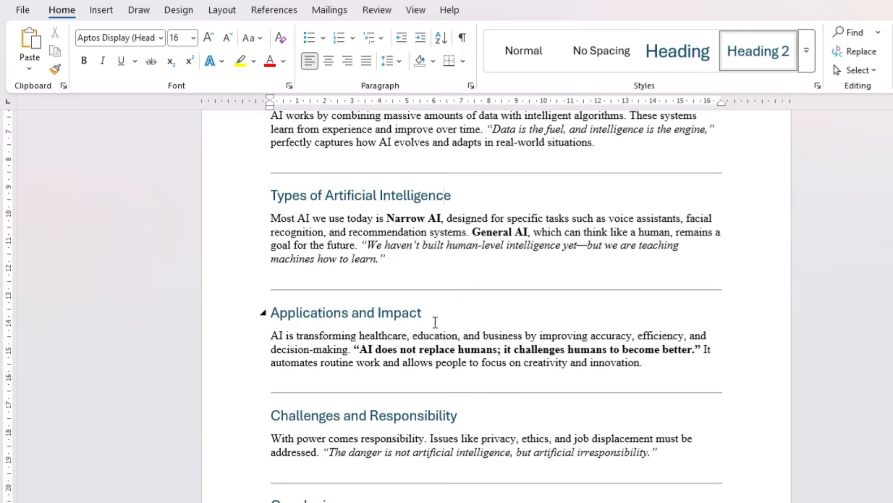
left_click(433, 320)
scroll(439, 332, "down", 3)
scroll(518, 348, "up", 9)
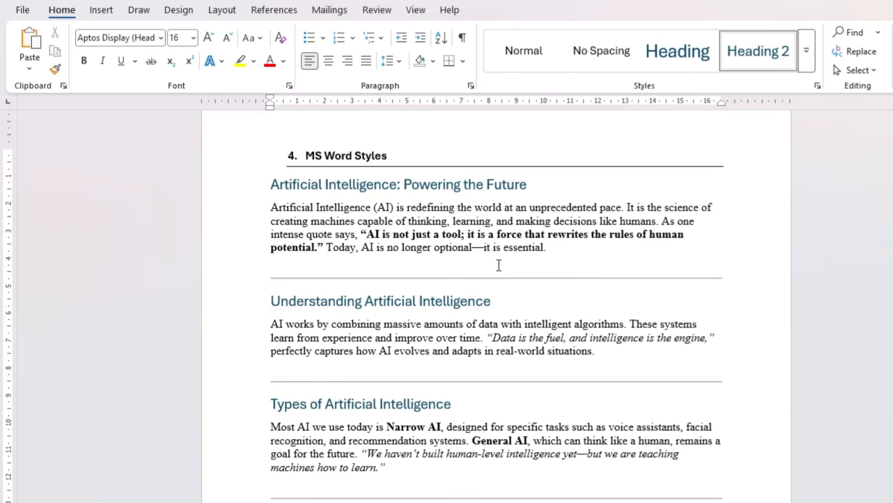
Apply the Heading 1 style to the headings "Artificial Intelligence: Powering the Future", "Understanding Artificial Intelligence" and "Types of Artificial Intelligence"
left_click(374, 185)
left_click(691, 51)
left_click(690, 51)
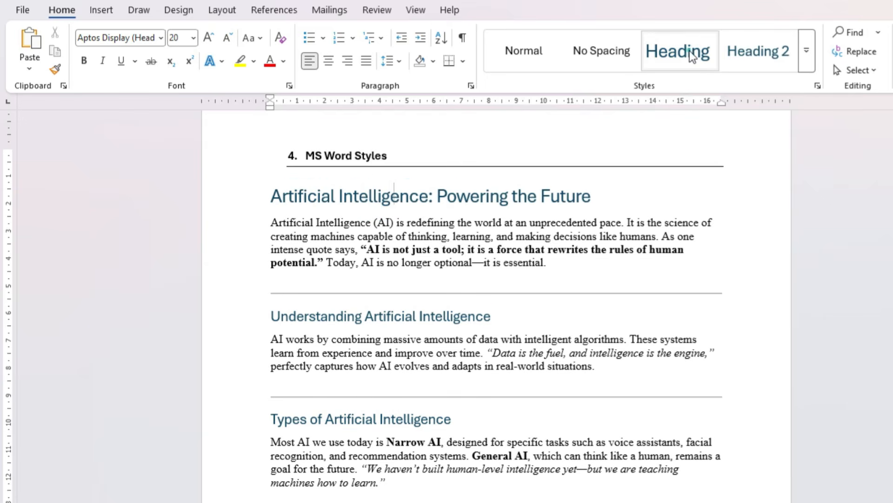
left_click(436, 316)
left_click(666, 43)
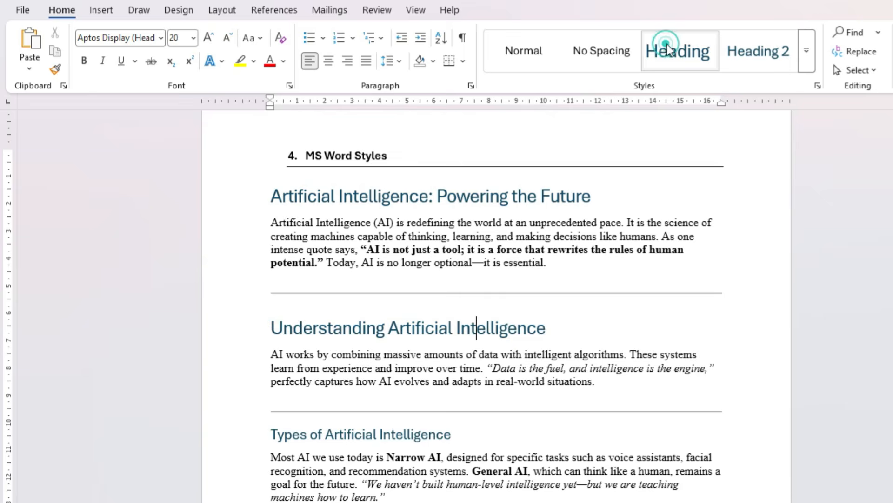
scroll(545, 411, "down", 3)
left_click(436, 367)
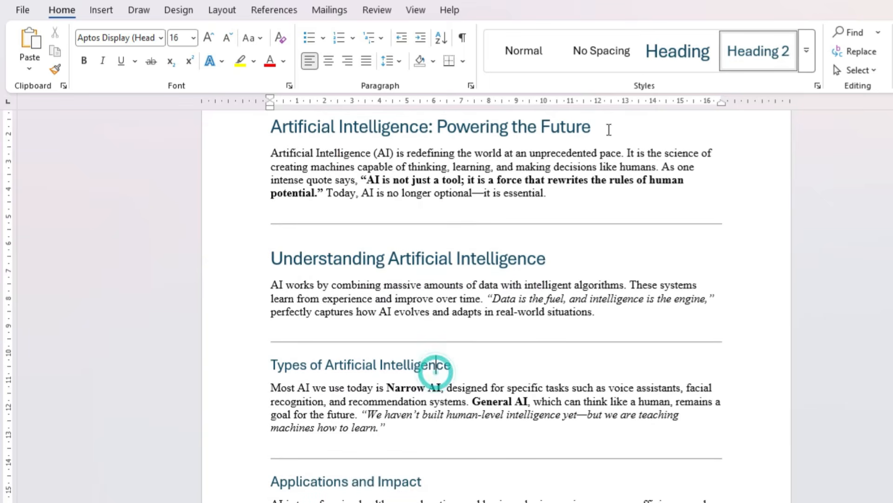
left_click(681, 52)
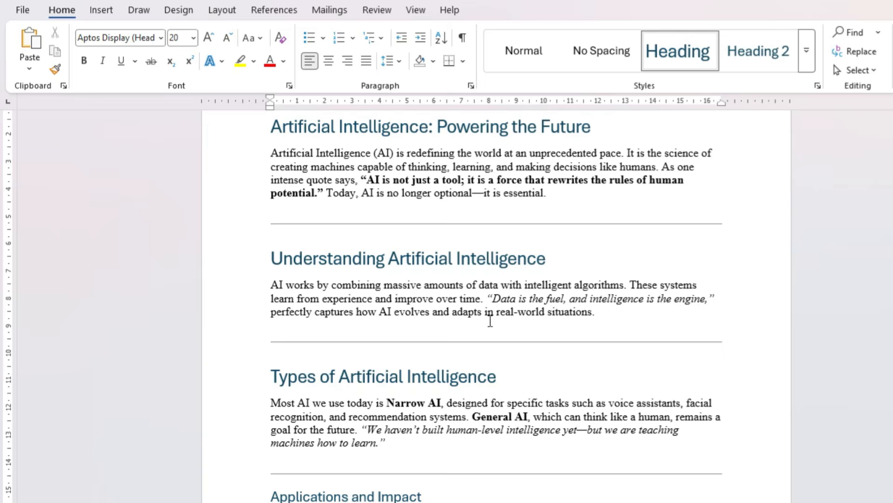
Apply the Intense Quote style to the quote "Data is the fuel, and intelligence is the engine," and preview Intense Reference on it
left_click_drag(486, 298, 720, 299)
left_click(705, 300)
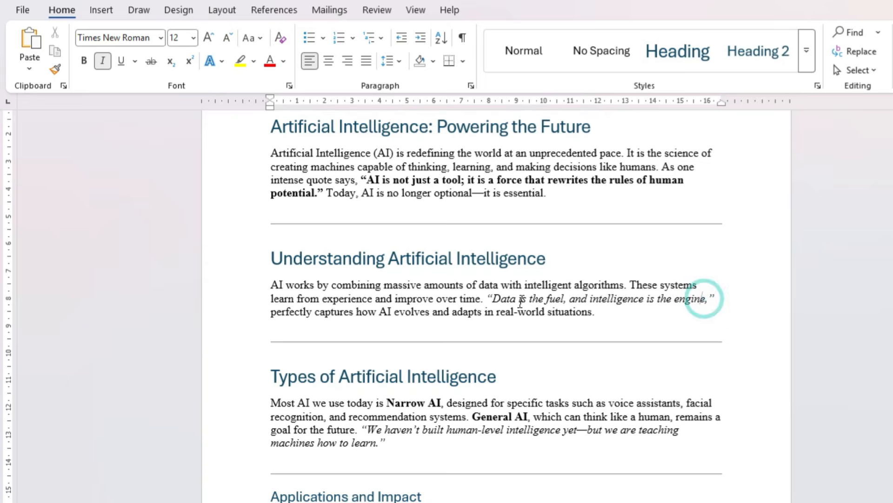
left_click_drag(487, 298, 712, 296)
left_click(807, 56)
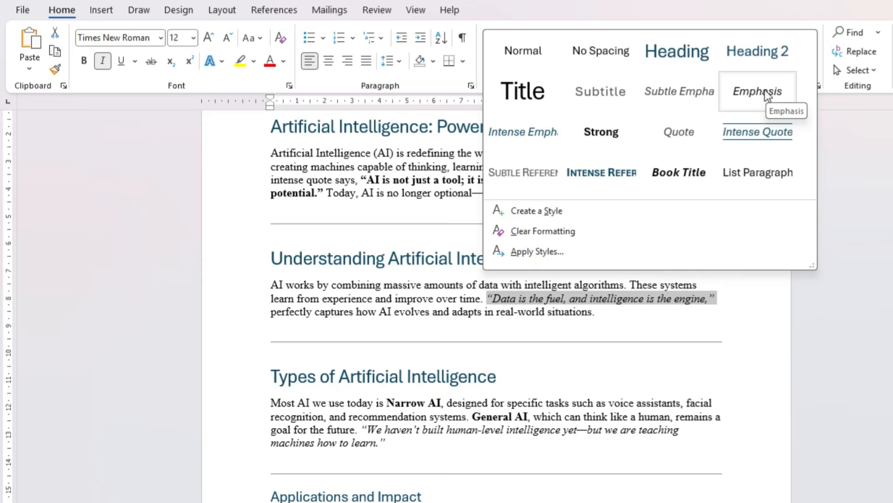
left_click(765, 130)
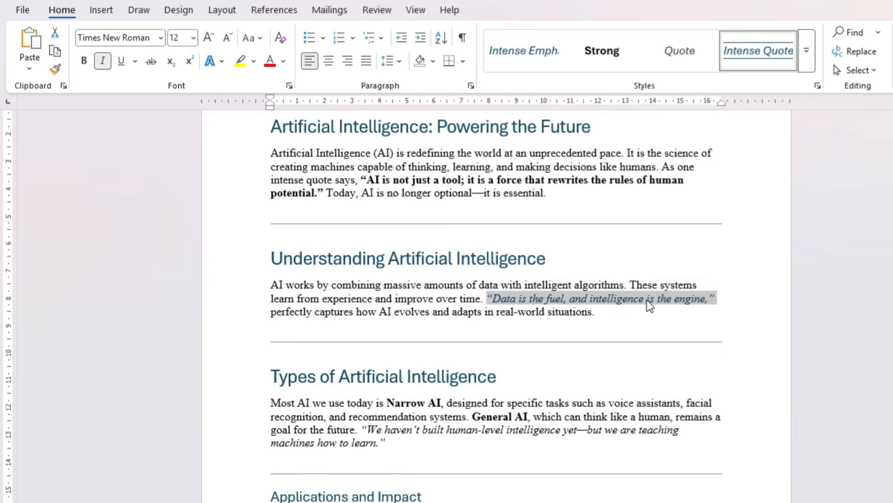
left_click(806, 50)
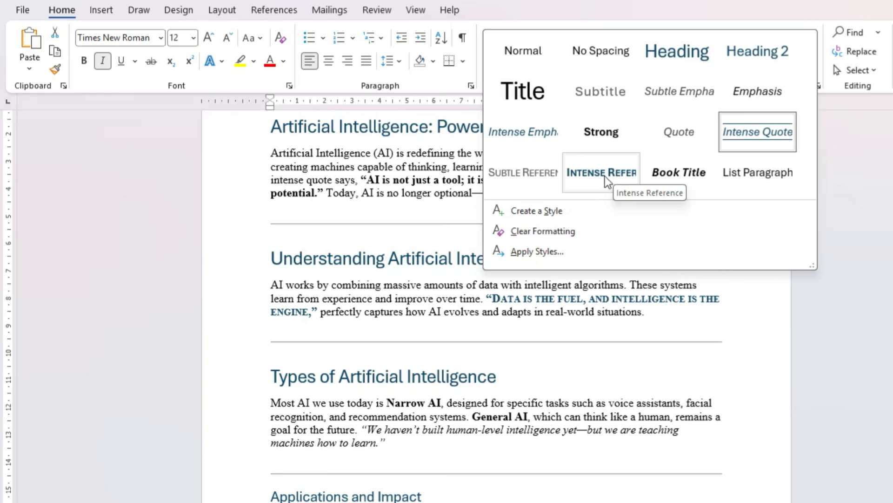
left_click(461, 310)
Start a new style named "New" from the paragraph under "Challenges and Responsibility" and open its full formatting options
scroll(517, 328, "down", 2)
scroll(517, 328, "down", 6)
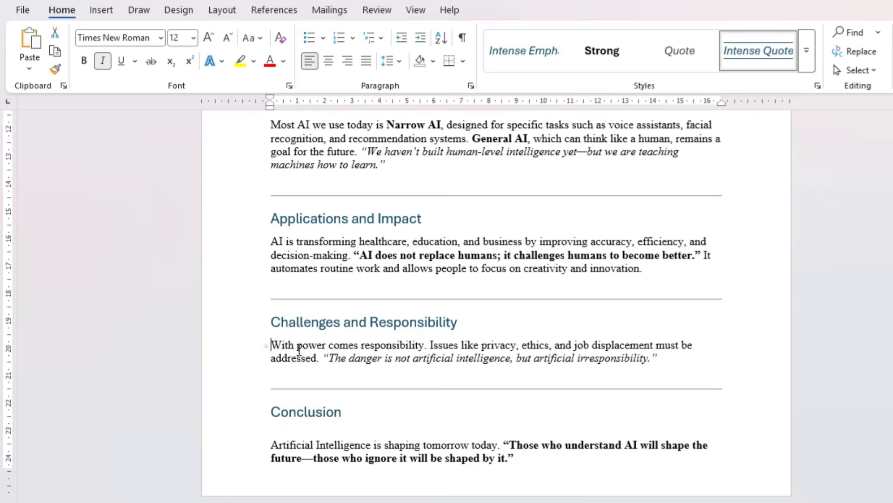
triple_click(269, 348)
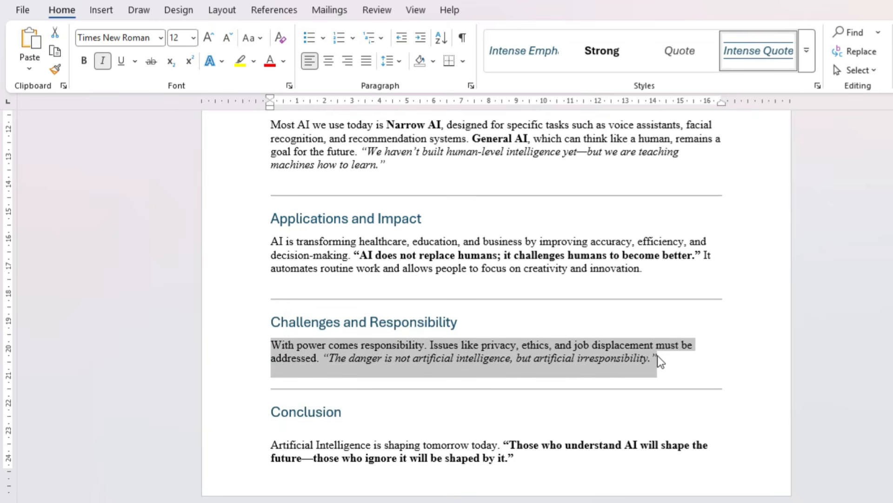
left_click(810, 65)
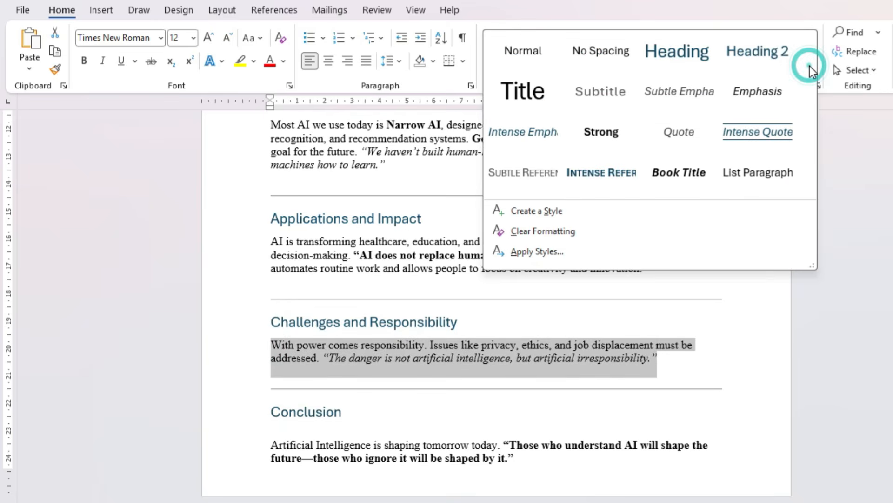
left_click(535, 210)
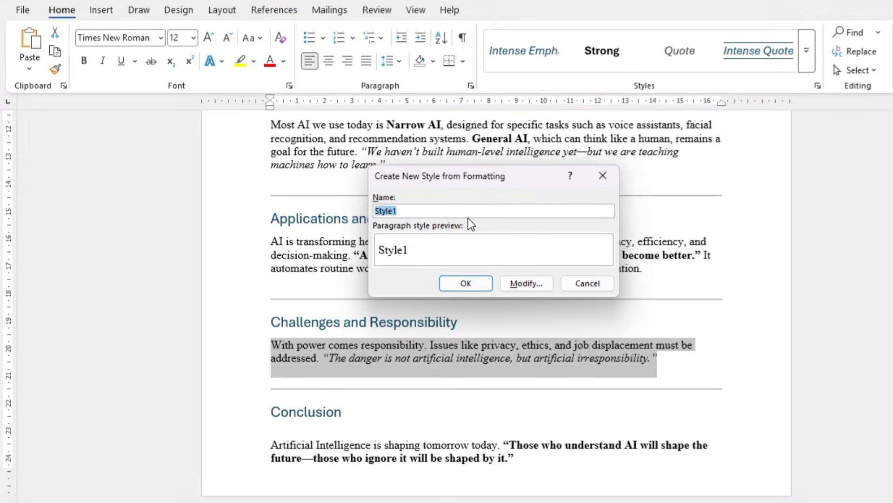
type("New")
left_click(507, 283)
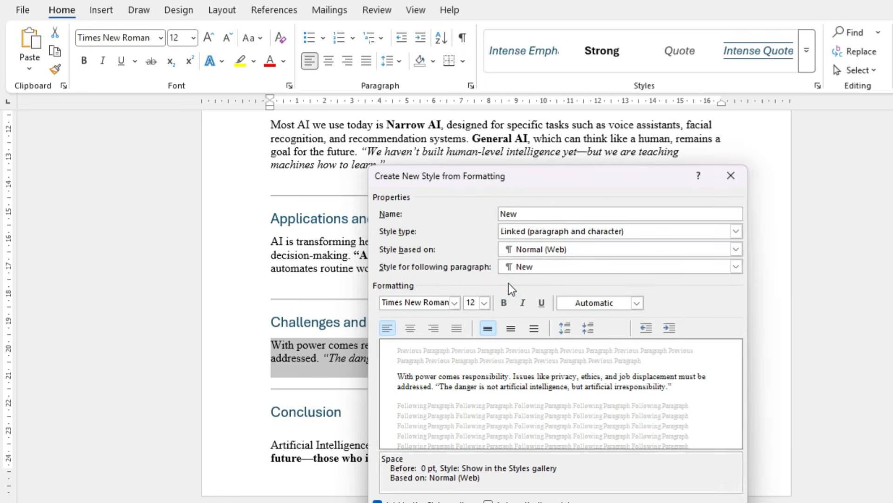
Keep the new style's type as Linked (paragraph and character) and base it on List Paragraph
left_click(737, 231)
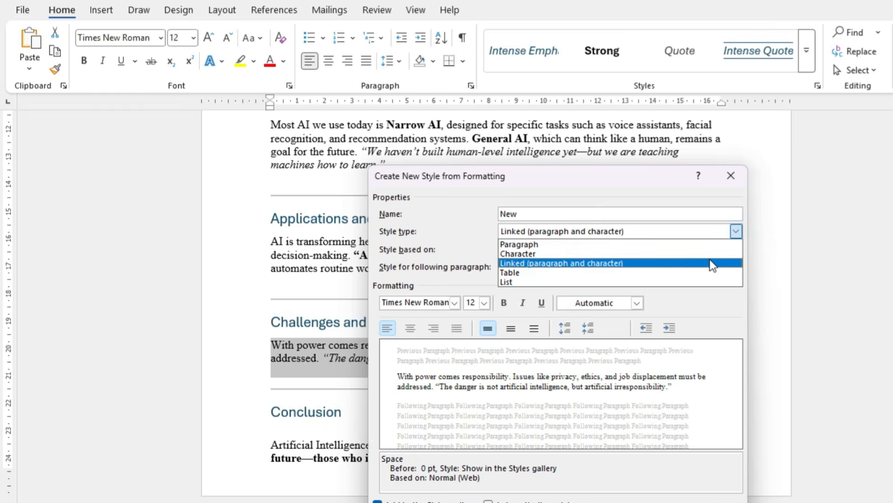
left_click(581, 264)
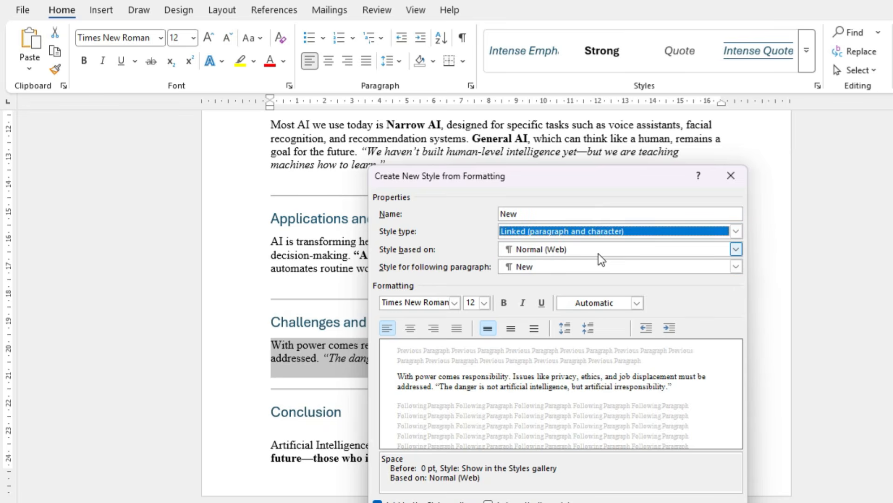
left_click(598, 253)
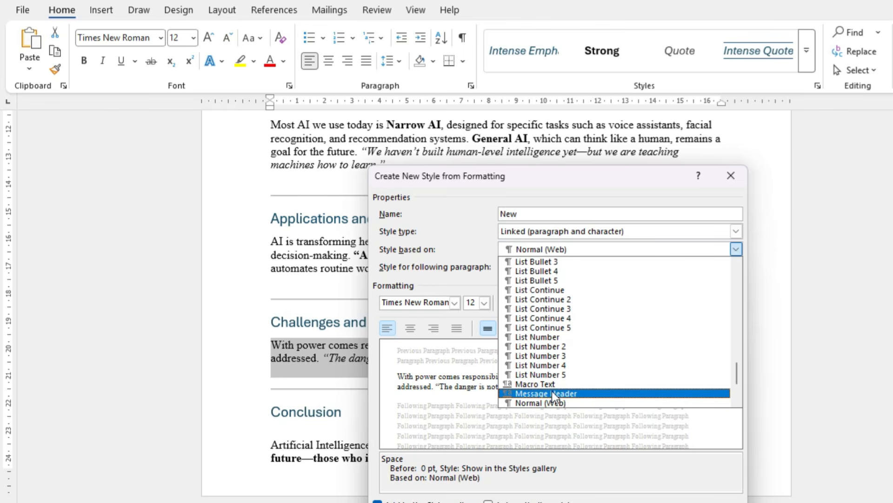
scroll(556, 321, "up", 1)
scroll(556, 321, "up", 15)
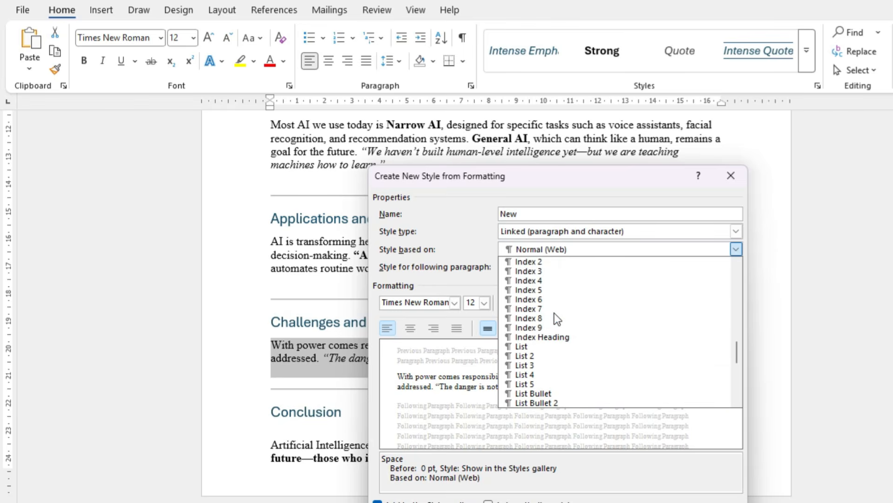
scroll(553, 314, "up", 9)
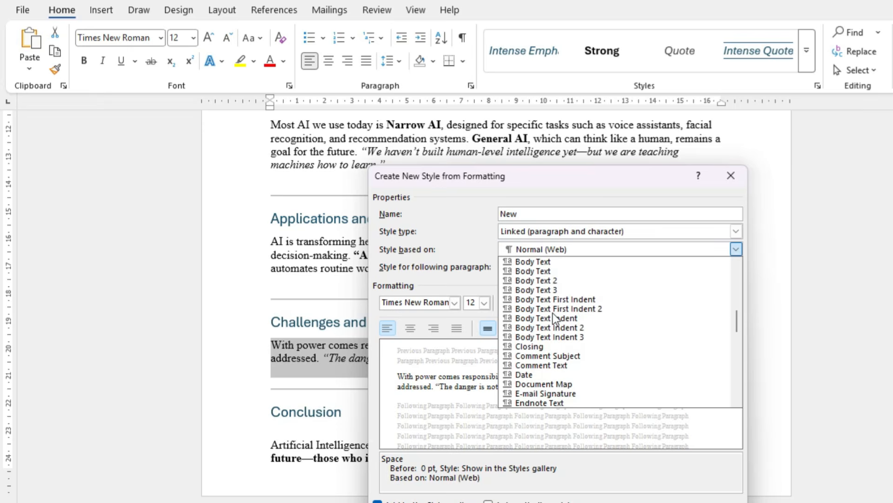
scroll(553, 312, "up", 4)
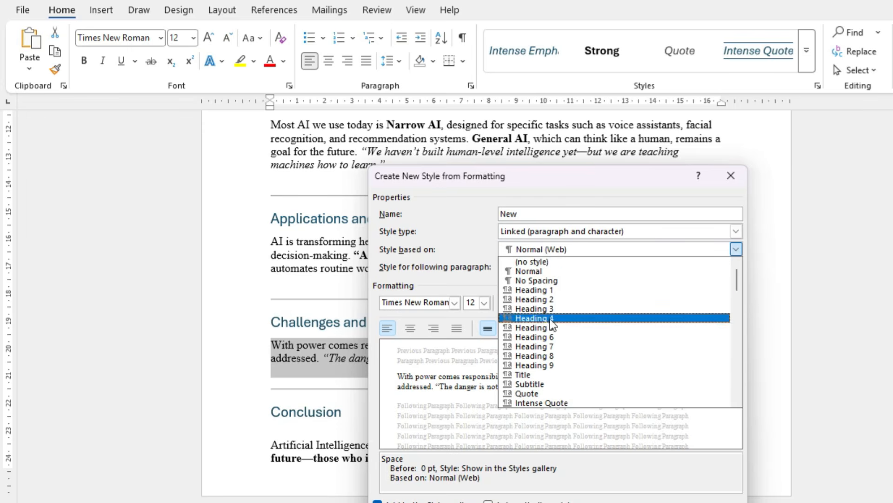
scroll(558, 375, "down", 1)
scroll(578, 386, "down", 1)
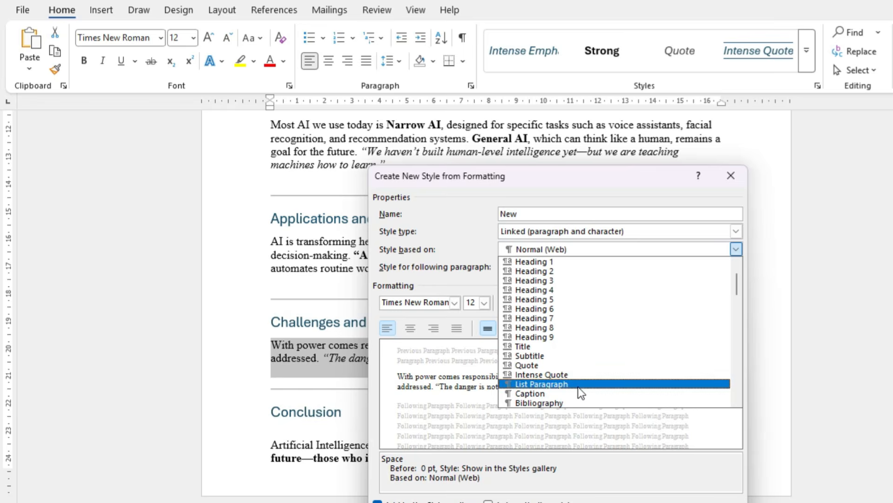
left_click(560, 386)
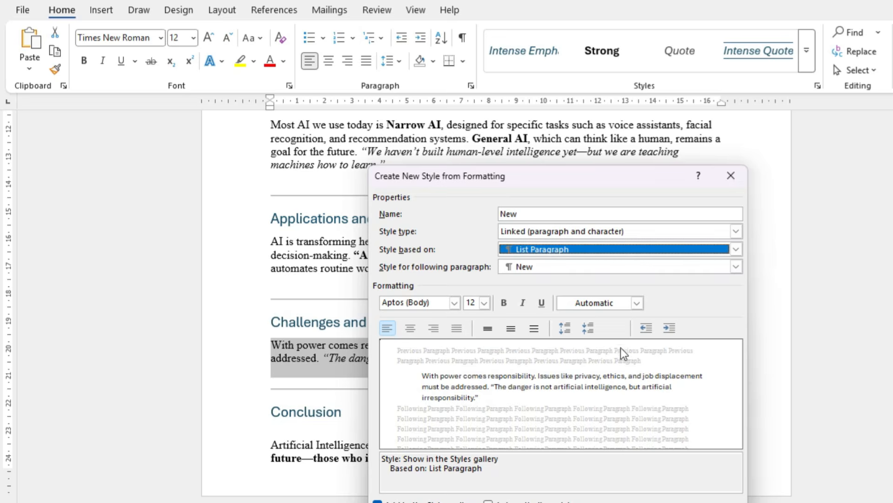
Try the Agency FB font for the new style, and set its font to Aptos
left_click(455, 302)
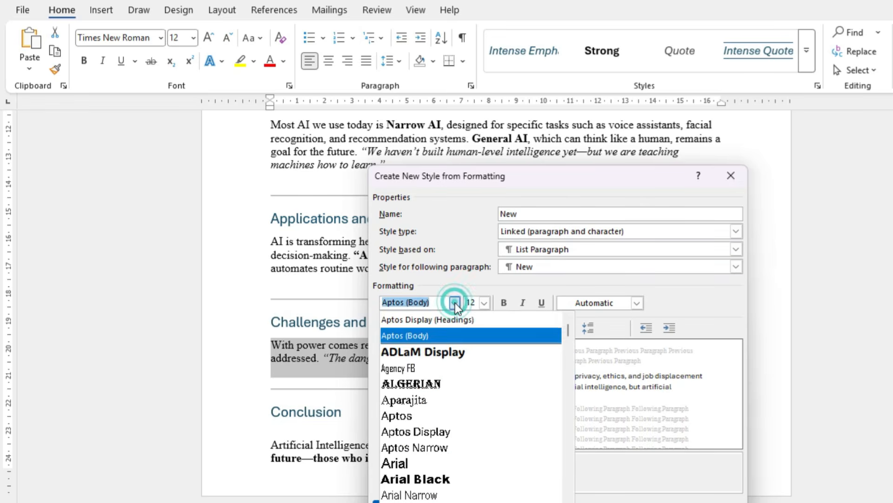
key("Escape")
left_click(435, 370)
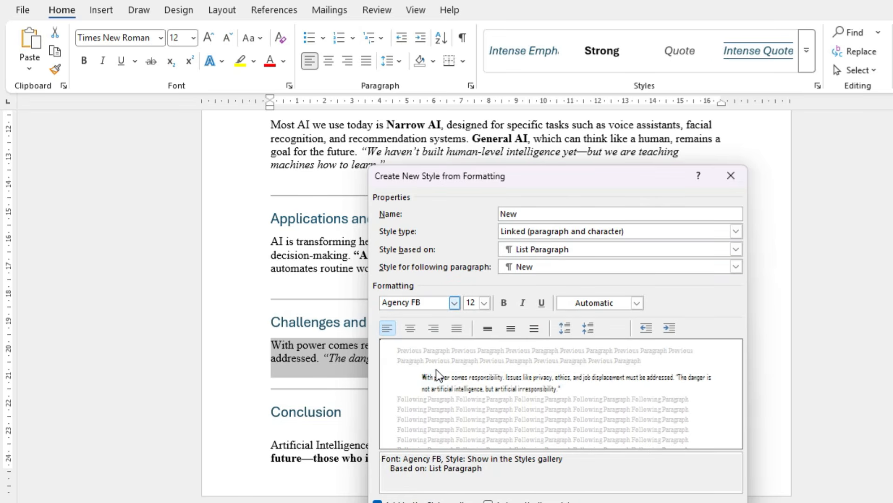
left_click(455, 302)
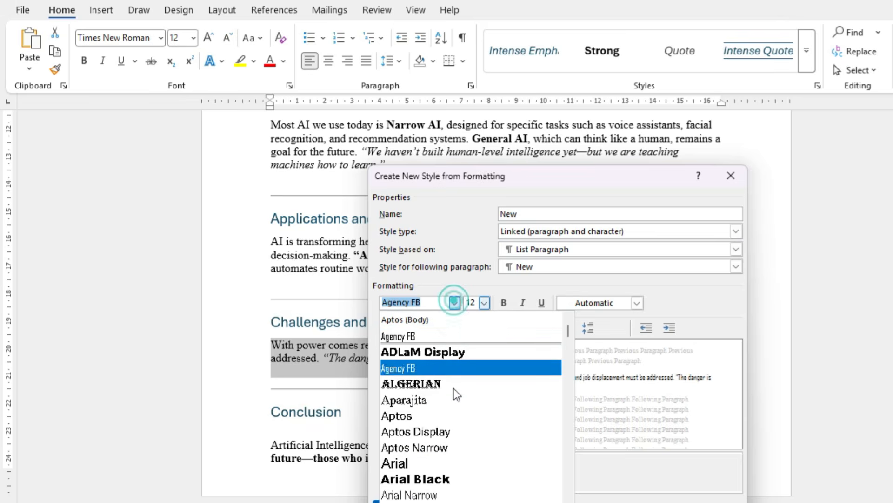
left_click(416, 400)
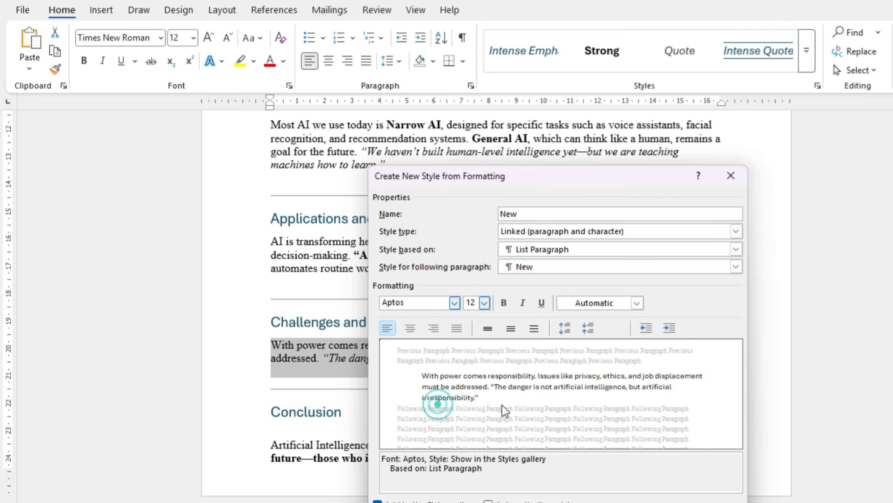
Give the new style the pink Accent 5 font color, save the style, and look over the restyled paragraph
left_click(637, 303)
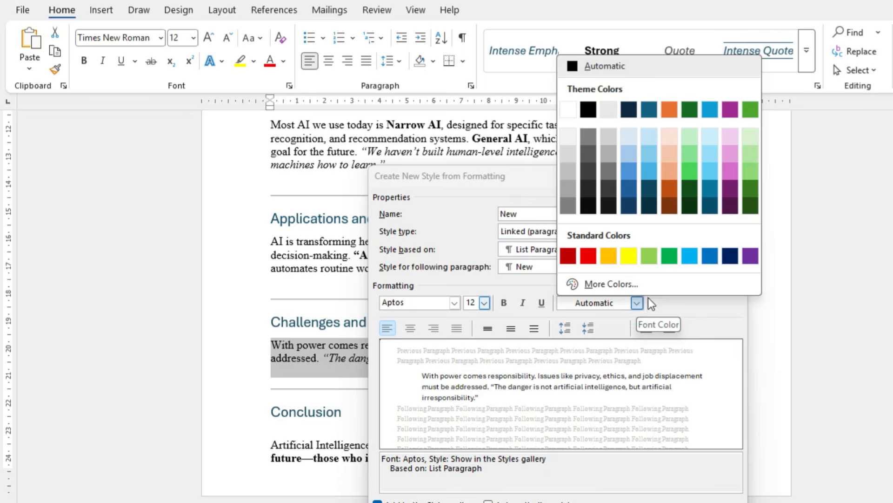
left_click(734, 173)
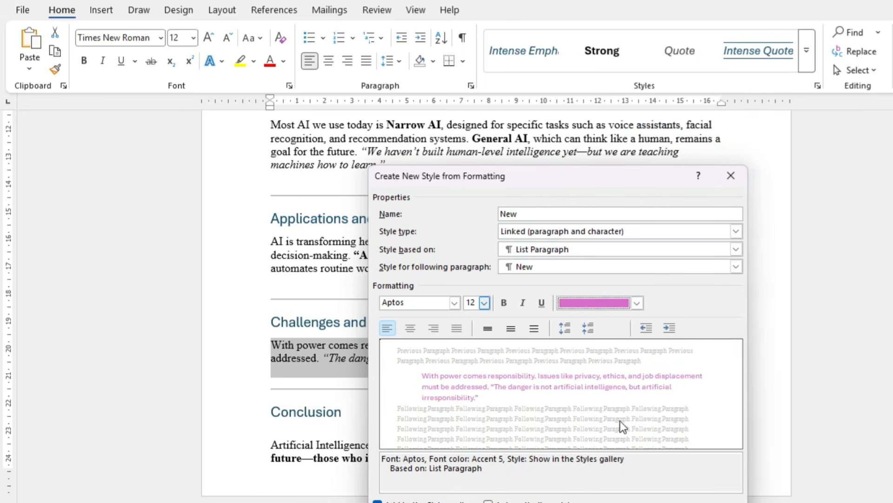
left_click_drag(692, 186, 608, 19)
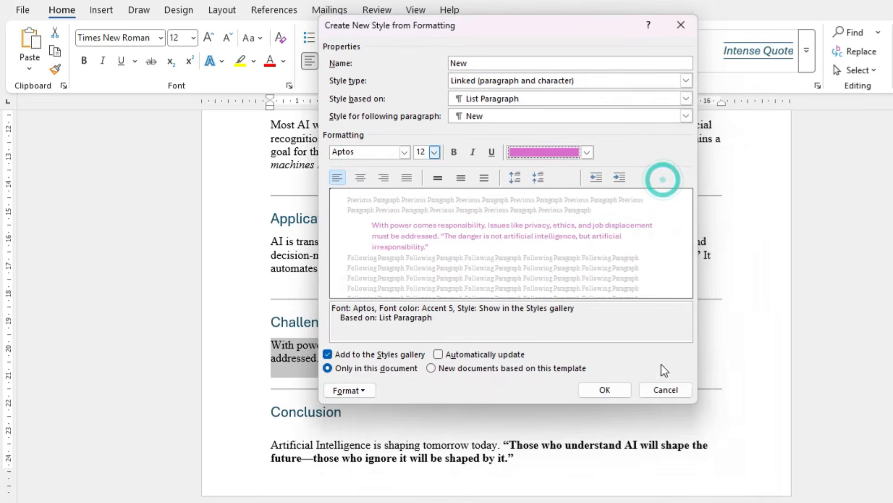
left_click(618, 396)
left_click(545, 388)
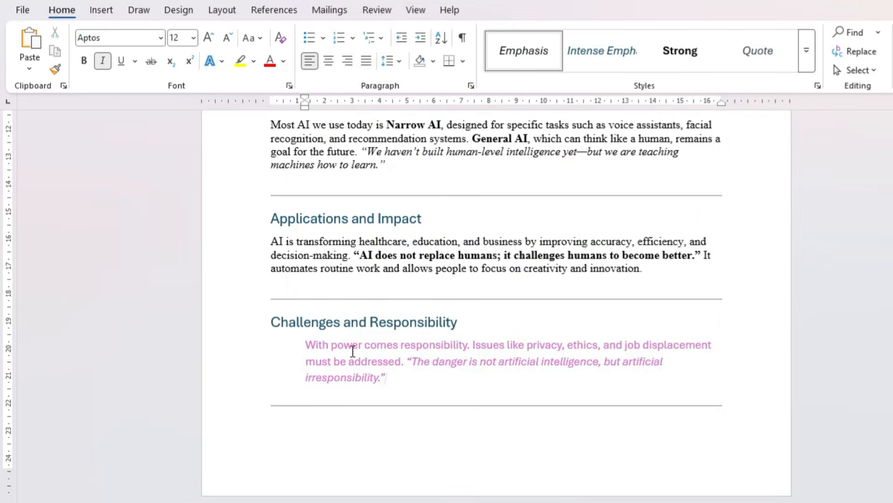
scroll(370, 375, "down", 8)
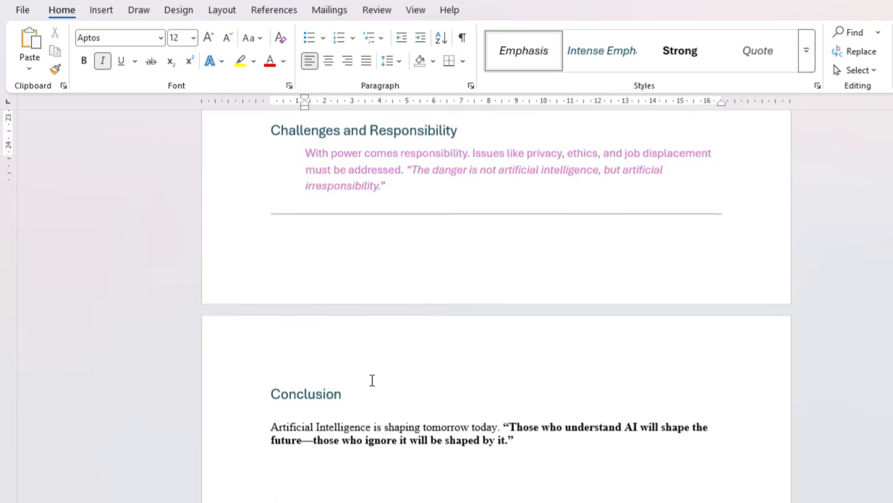
Apply the custom style New to the paragraph under "Conclusion" and look over the restyled document
scroll(372, 375, "up", 1)
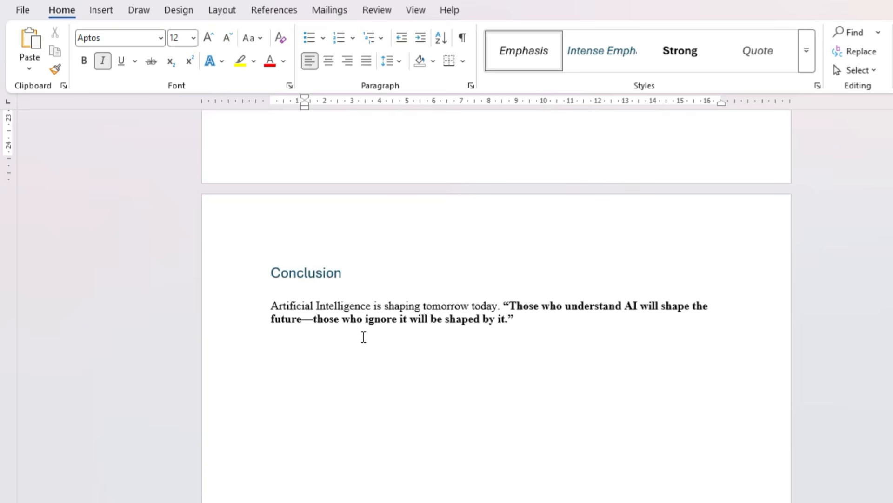
left_click(270, 309)
left_click(515, 321, "shift")
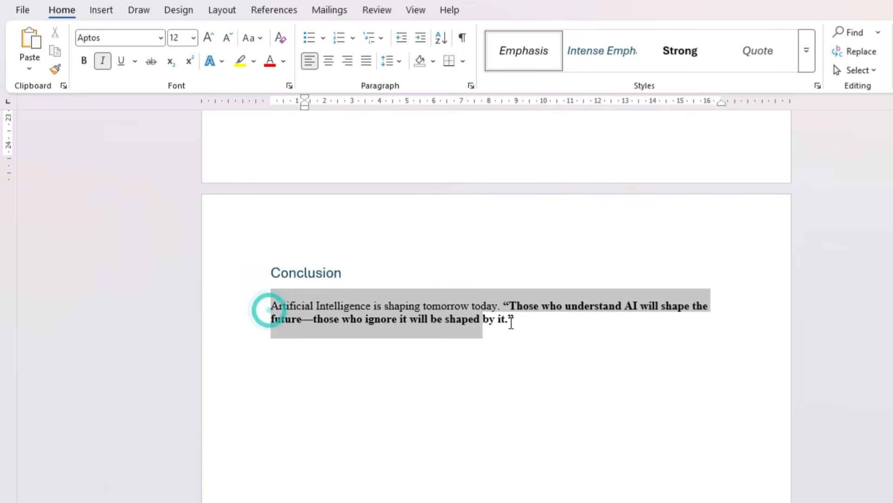
left_click(809, 51)
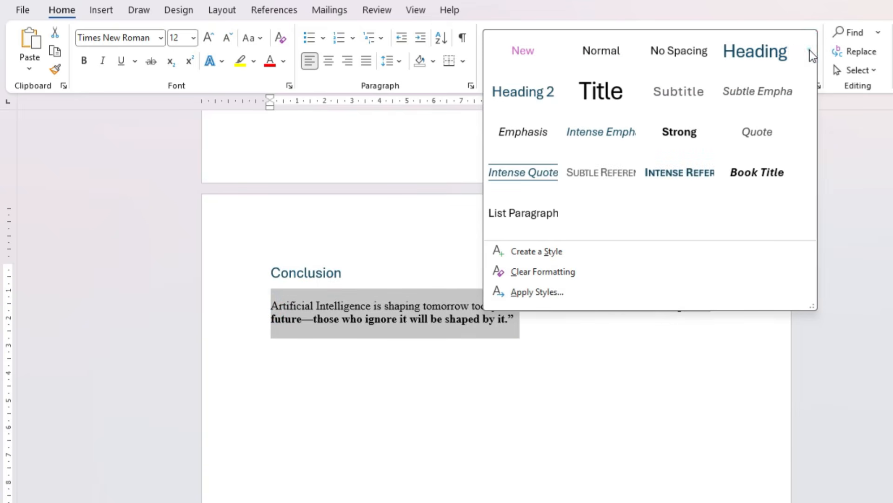
left_click(510, 60)
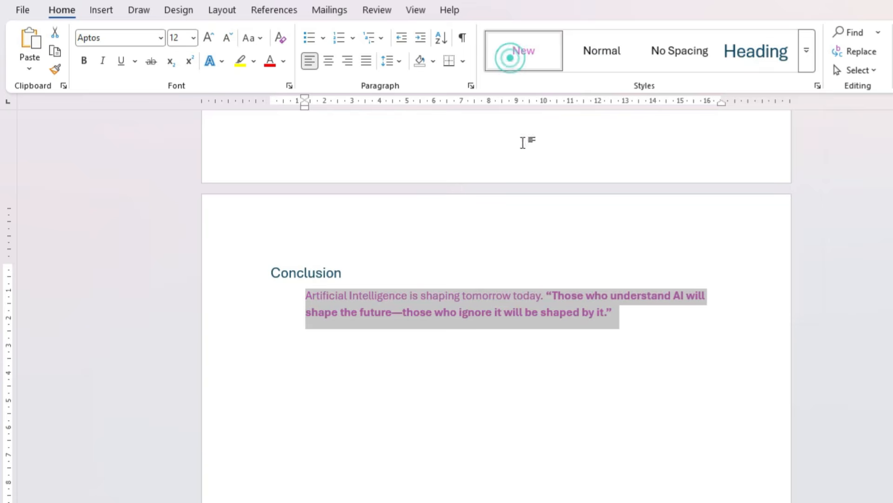
left_click(628, 334)
scroll(628, 334, "up", 8)
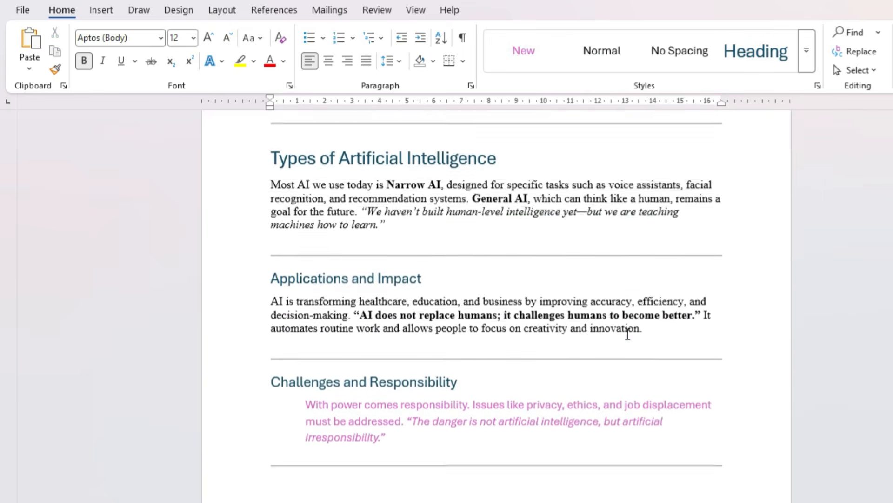
scroll(627, 334, "up", 5)
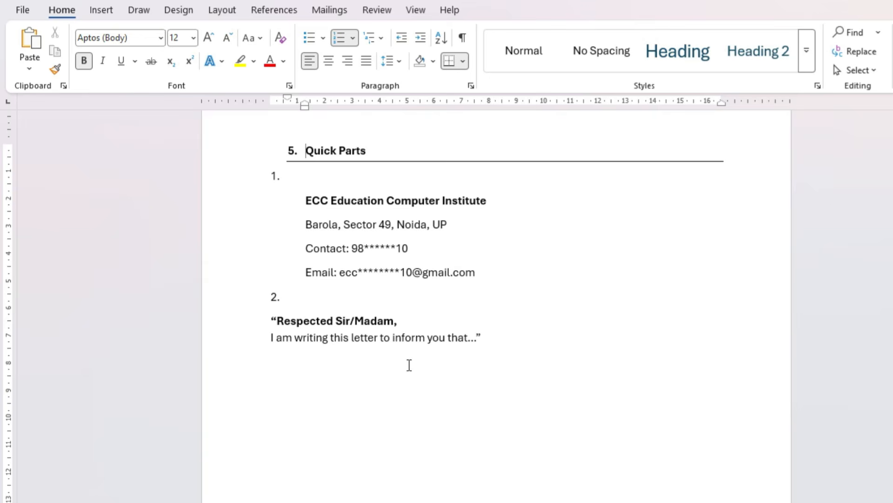
Add item "3." below the letter opening and insert the saved OfficeAddress quick part under it
left_click(323, 204)
left_click(323, 204)
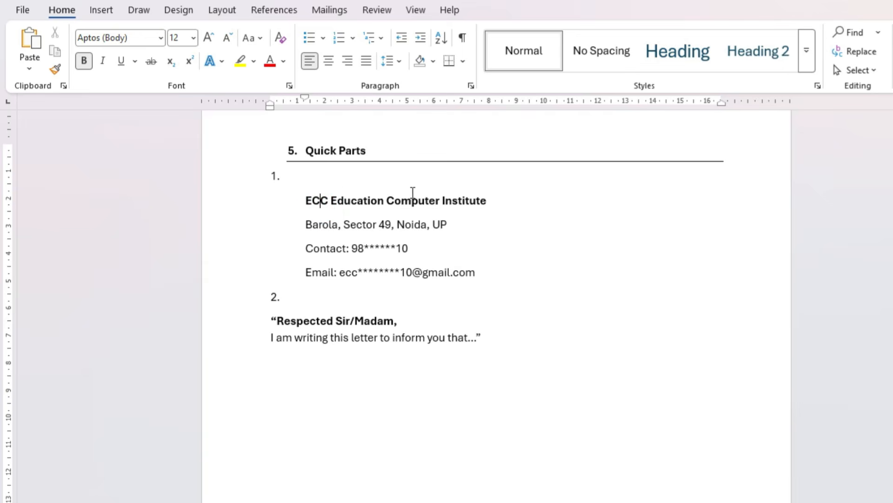
left_click(362, 325)
left_click(545, 347)
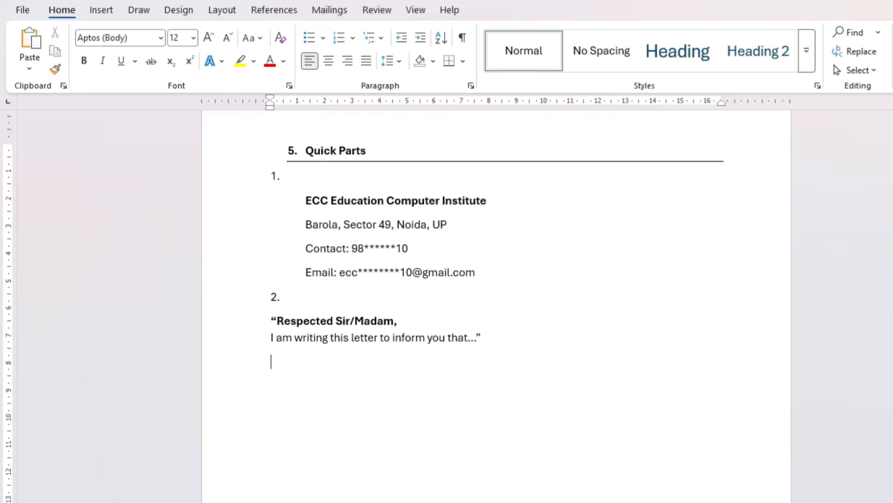
type("3.")
left_click(107, 2)
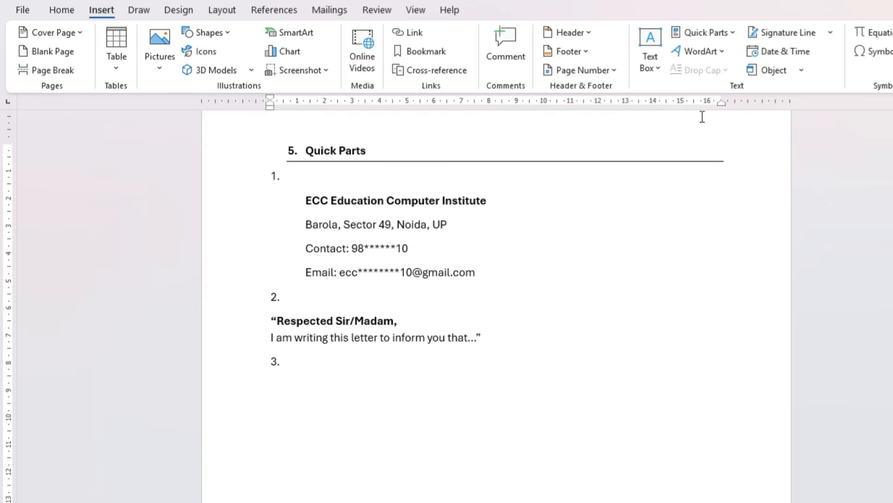
left_click(727, 31)
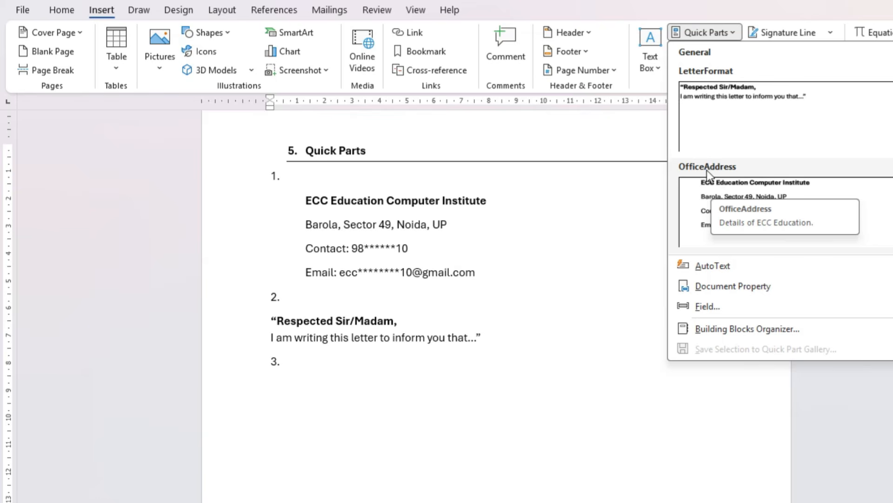
left_click(710, 192)
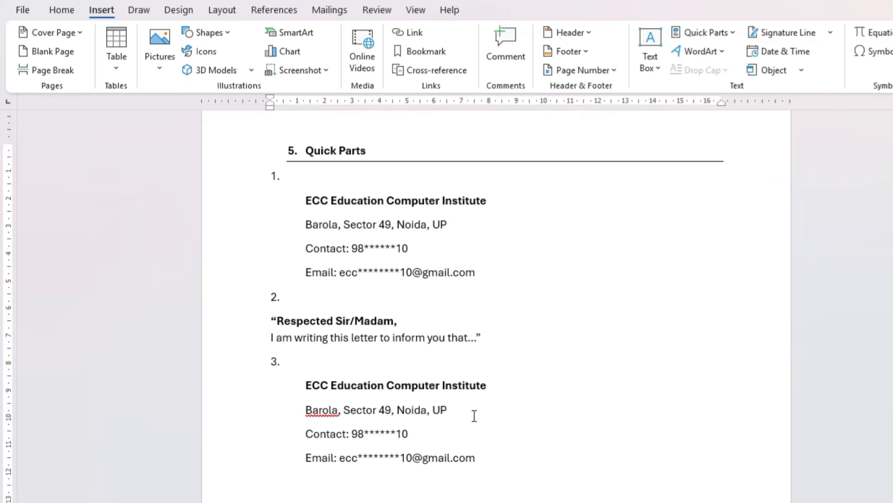
Add item "4." below the inserted office address and insert the LetterFormat quick part under it
type("4.")
key("Return")
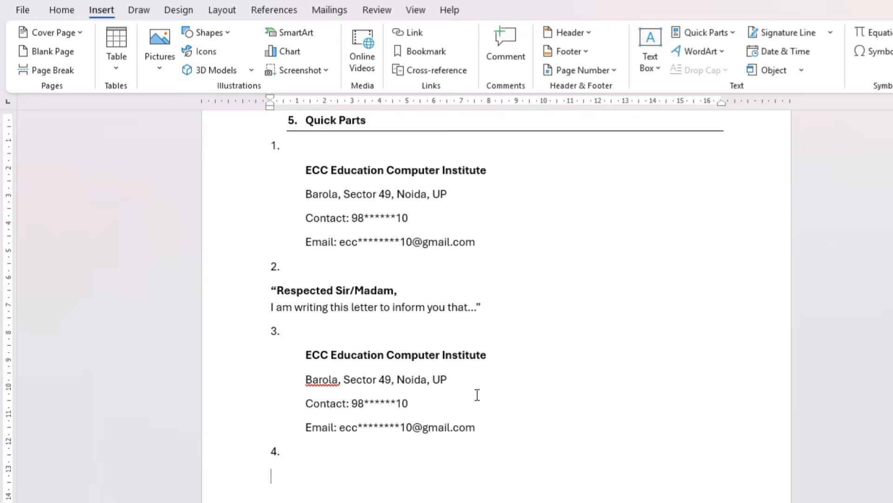
left_click(735, 38)
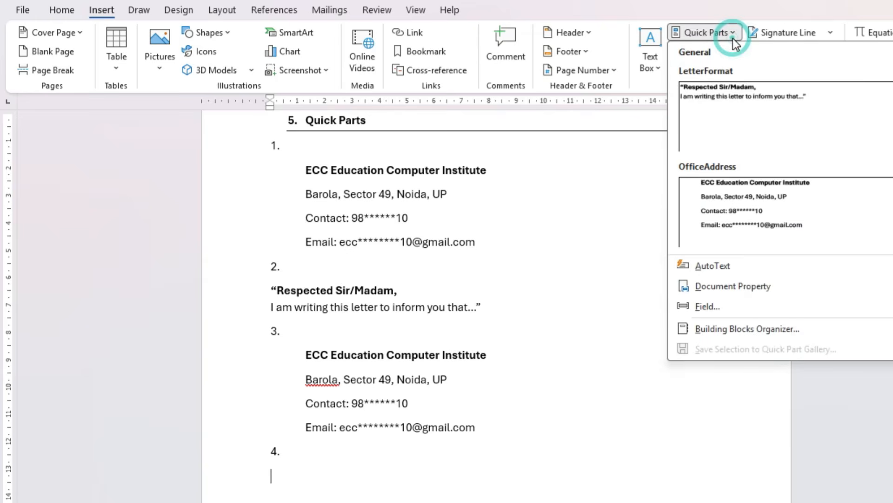
left_click(708, 99)
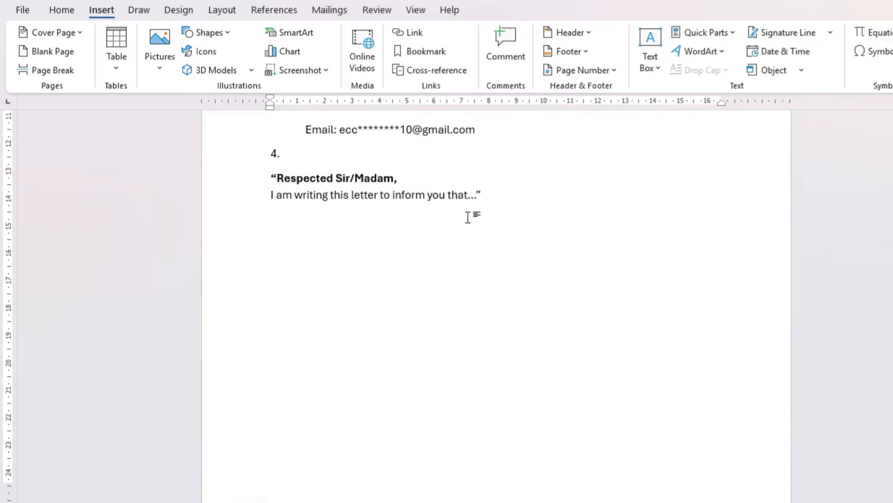
scroll(467, 223, "up", 2)
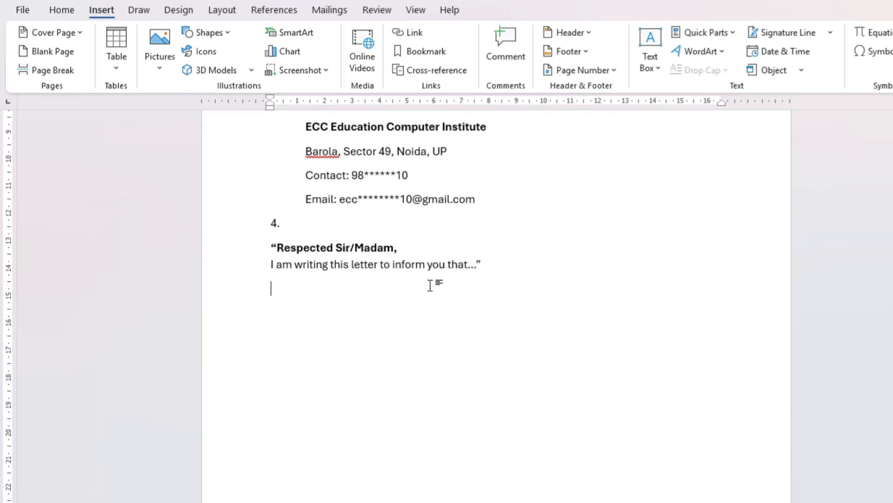
scroll(430, 285, "up", 5)
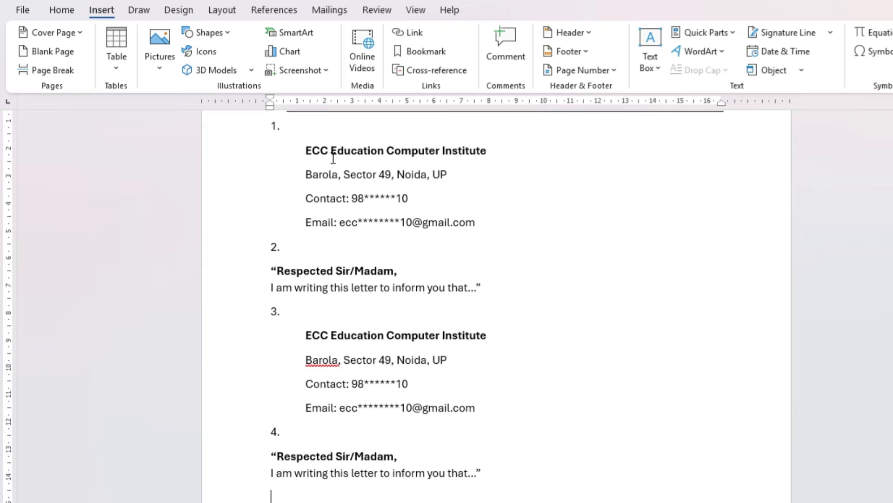
Delete everything below item 1 in the Quick Parts section, from the first institute address through the last letter opening
left_click_drag(308, 141, 431, 260)
left_click(428, 288)
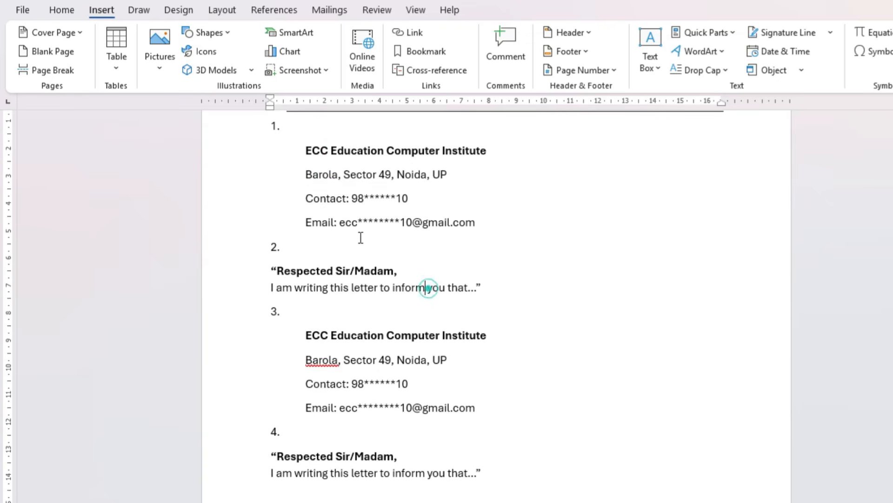
left_click_drag(305, 149, 497, 477)
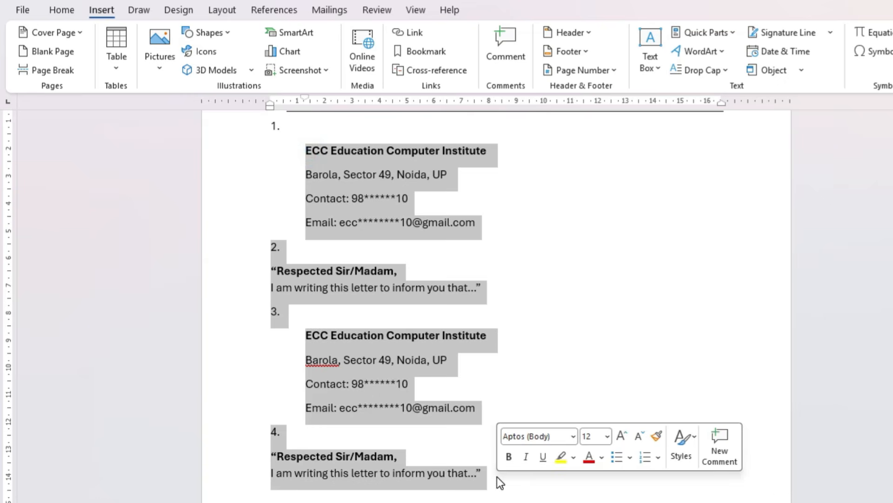
key("BackSpace")
scroll(469, 409, "up", 3)
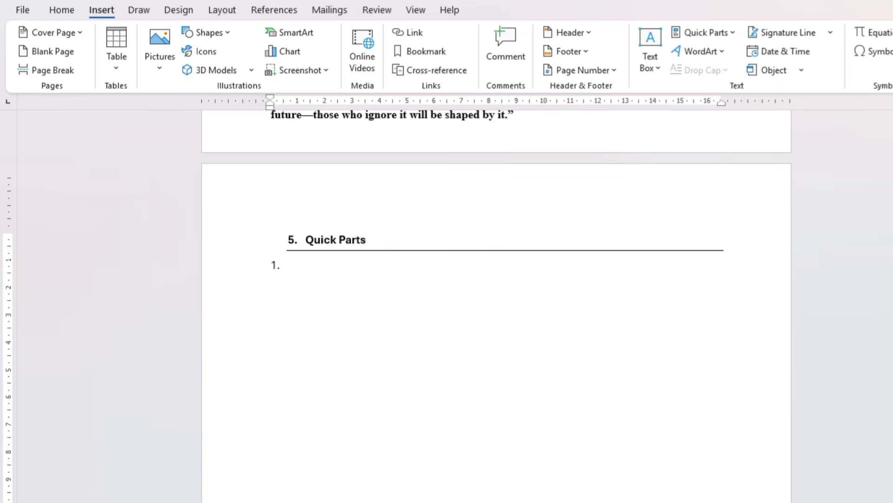
Write a signature block under item 1 with "Regards", the signer's full name and "Computer Trainer" on separate lines
type("Regards")
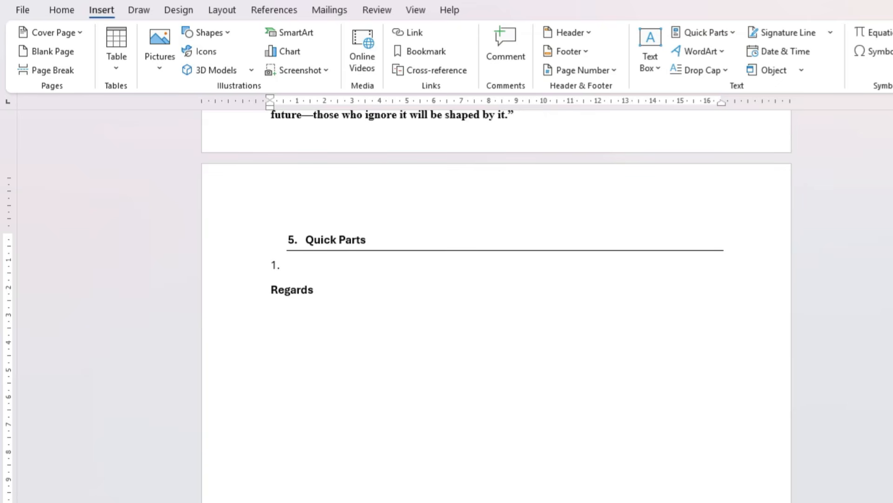
key("Return")
key("Caps_Lock")
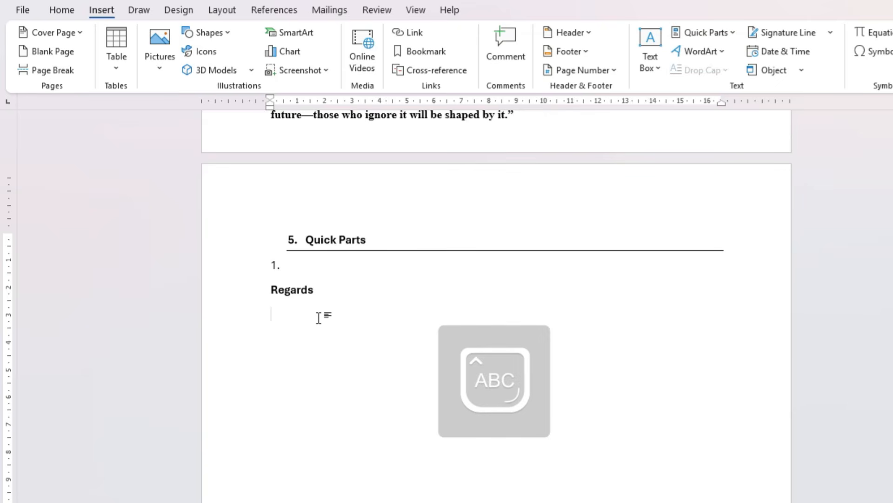
type("M")
key("Caps_Lock")
type("ohit ")
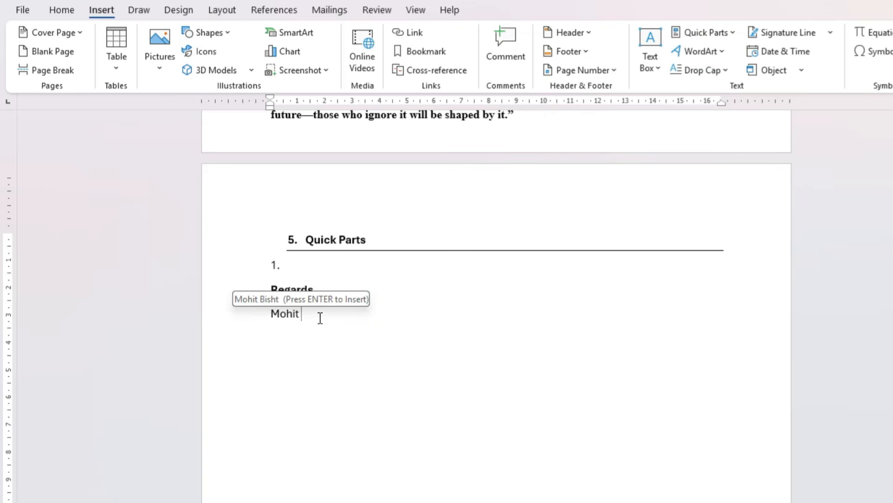
type("Singh")
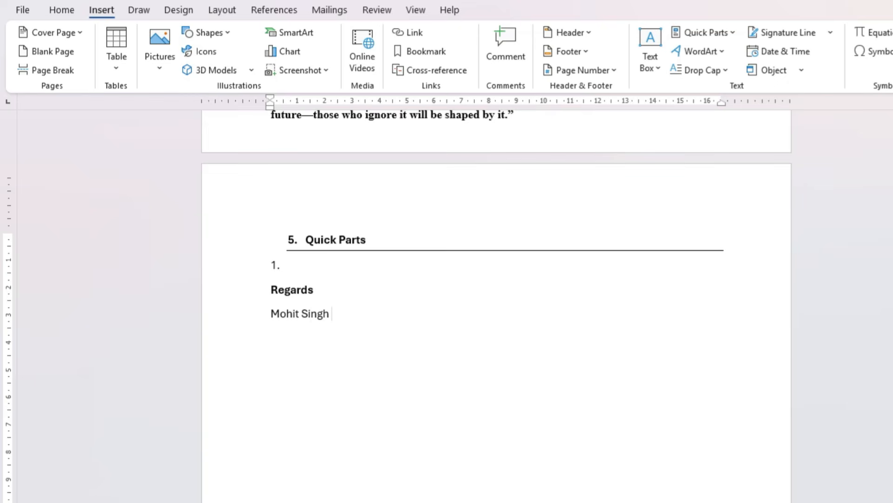
key("Return")
type("Computer Trainer")
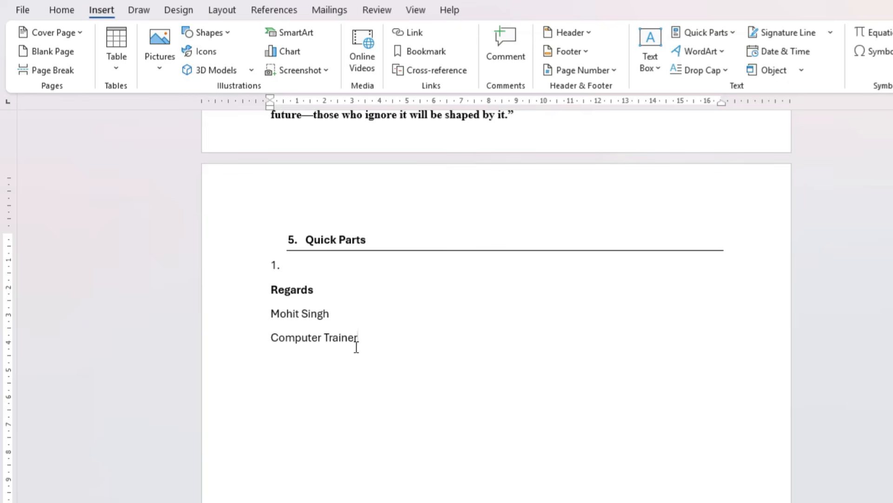
Save the signature block to the Quick Part gallery under the name Signature, and delete the block from the page
left_click_drag(365, 340, 272, 291)
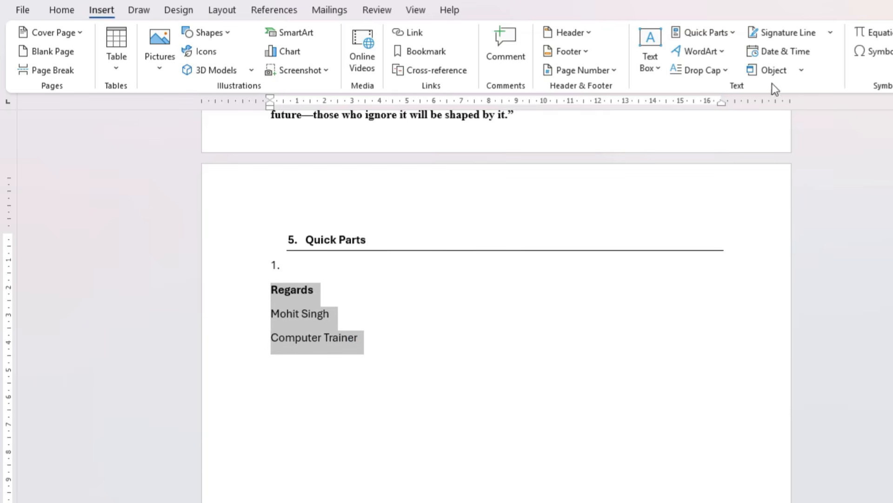
left_click(706, 32)
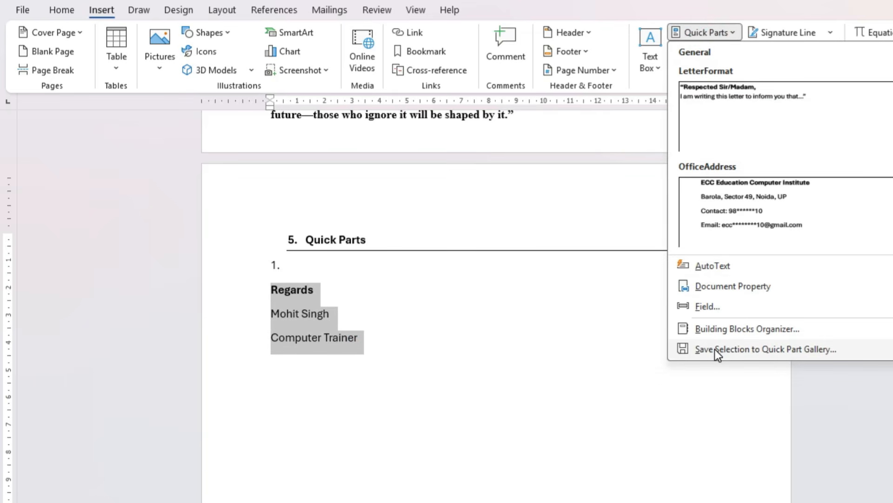
left_click(715, 349)
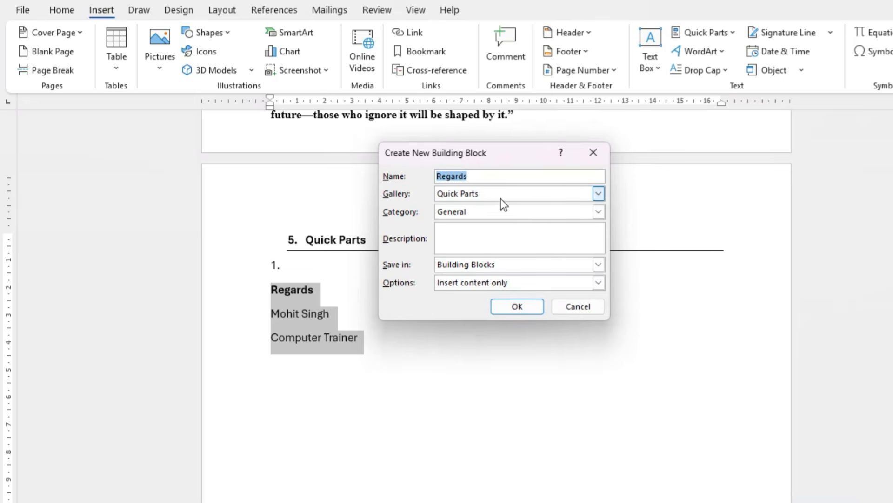
type("Sig")
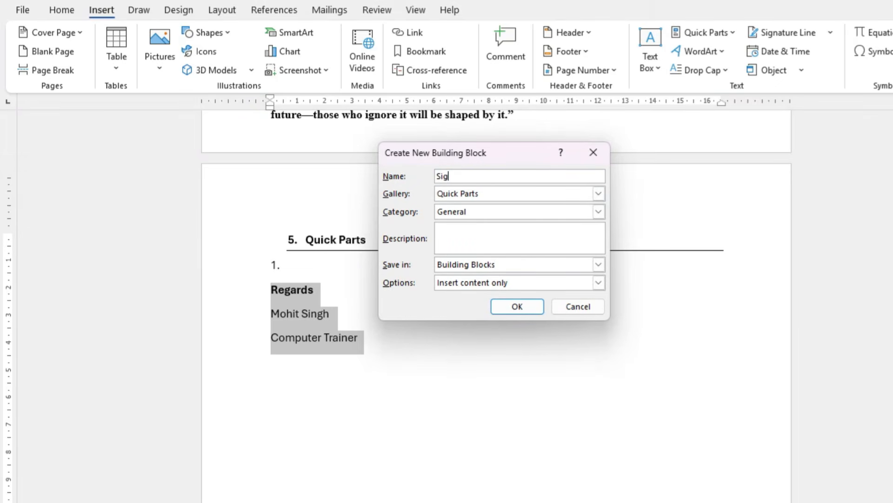
type("nature")
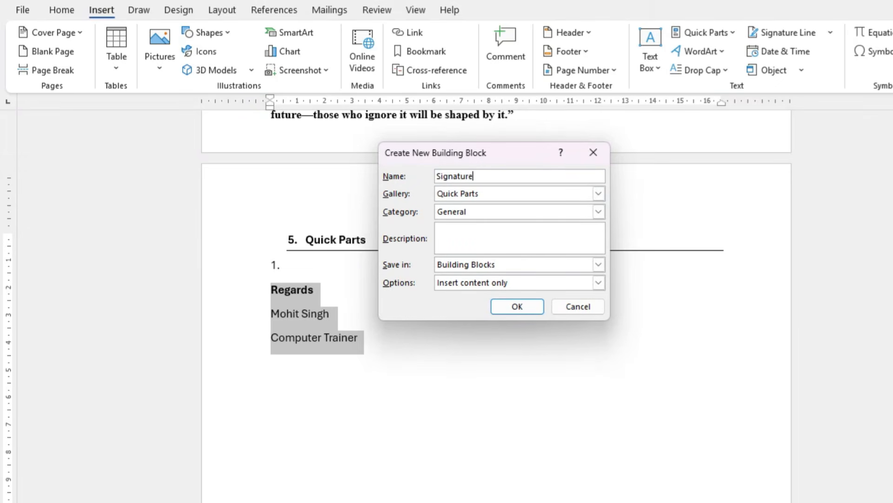
left_click(521, 302)
key("Delete")
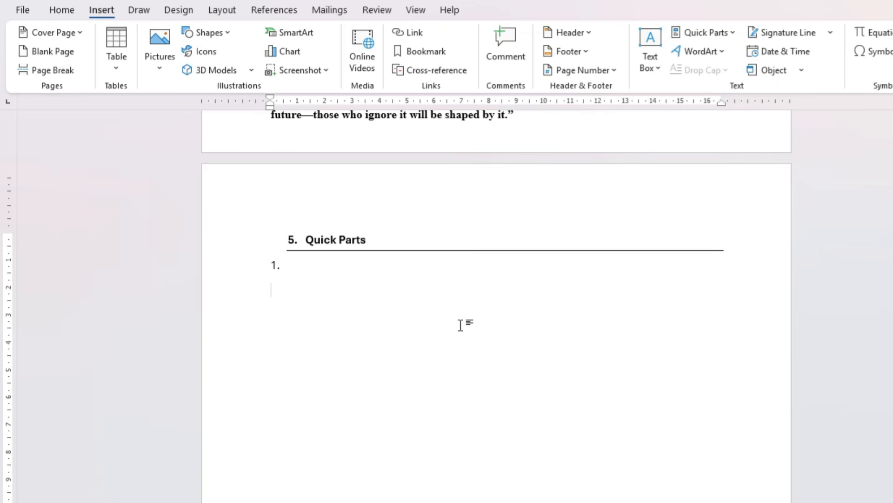
Write the invoice labels "Invoice No.:", "Date:" and "Customer Name:" on separate lines under item 1
type("Invoice No")
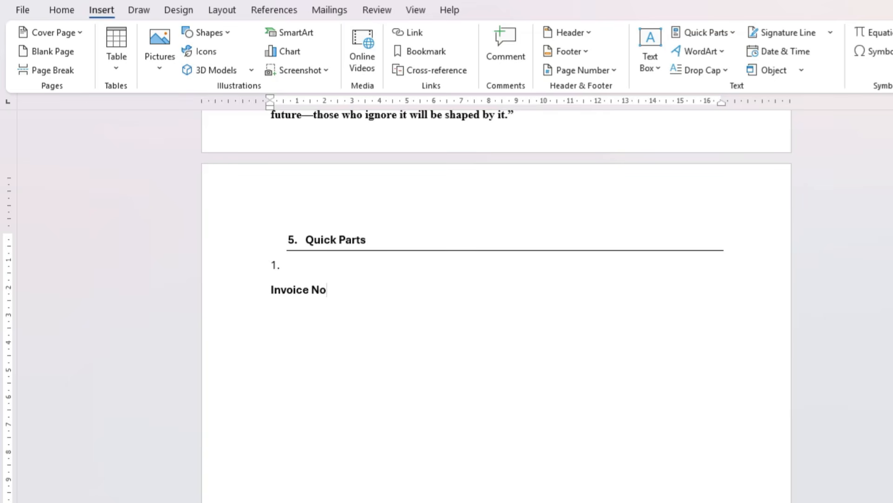
type(".:")
key("Return")
type("Date:")
key("Return")
type("C")
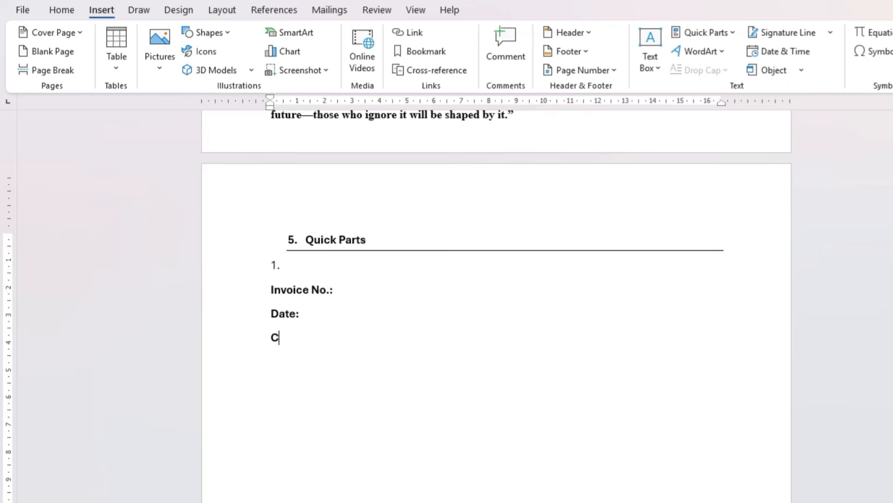
type("ustomer")
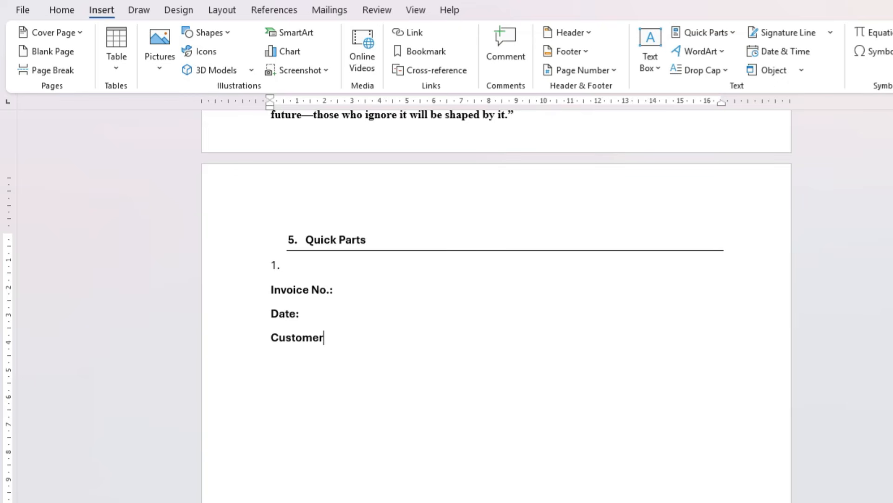
type(" Name:")
Save the three invoice label lines to the Quick Part gallery under the name InvoceFormat, and delete them from the page
left_click_drag(267, 287, 374, 332)
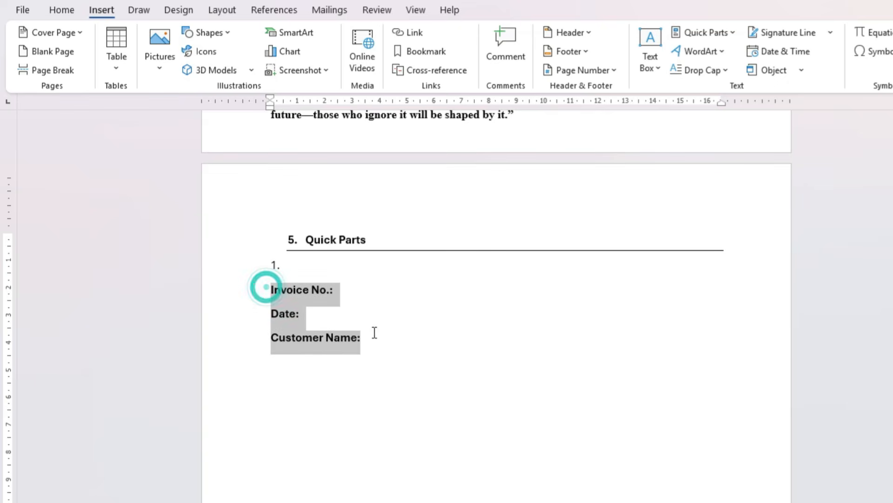
left_click(700, 32)
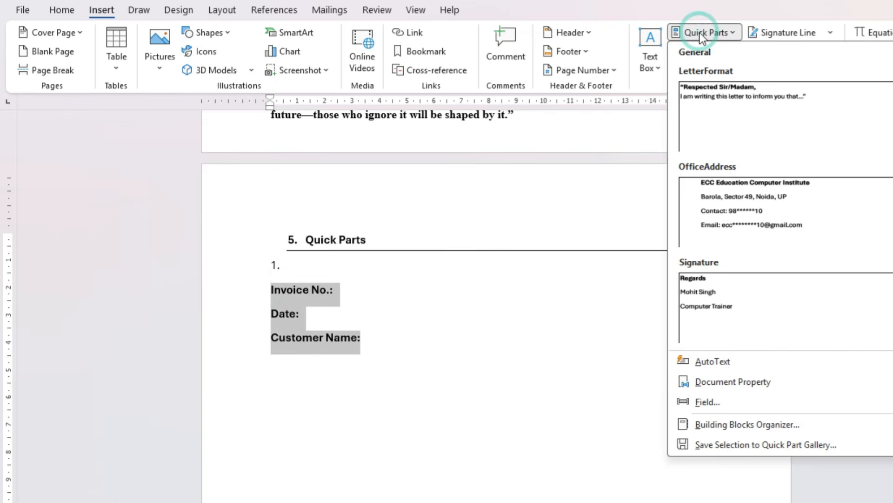
left_click(730, 446)
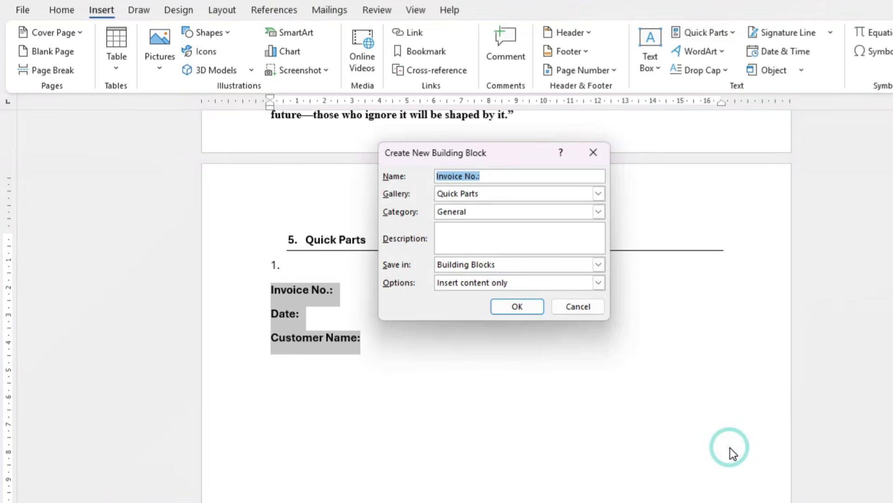
type("Invoc")
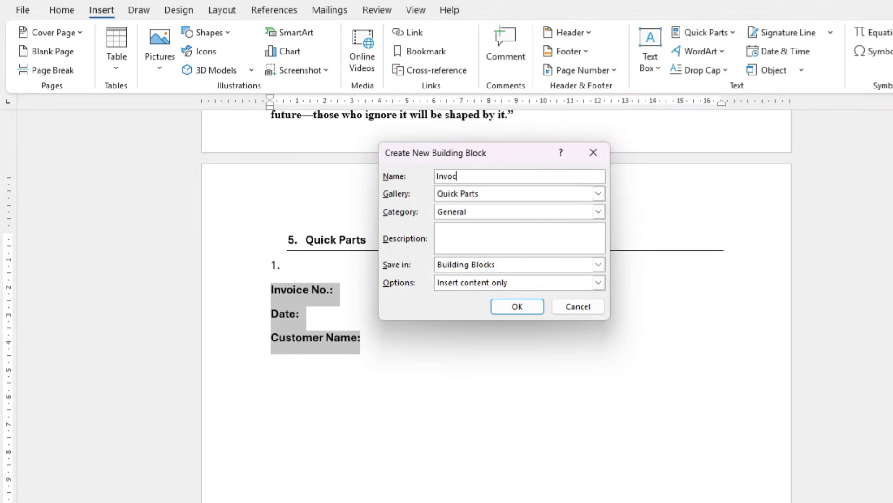
type("eFormat")
left_click(522, 306)
key("Delete")
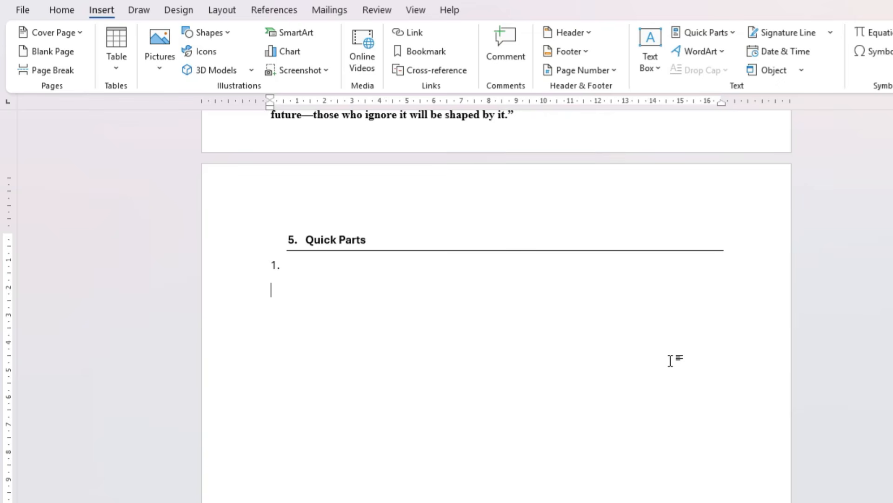
Write a "My name is" sentence with the trainer's full name under item 1, and insert the Signature quick part below it
type("My name is")
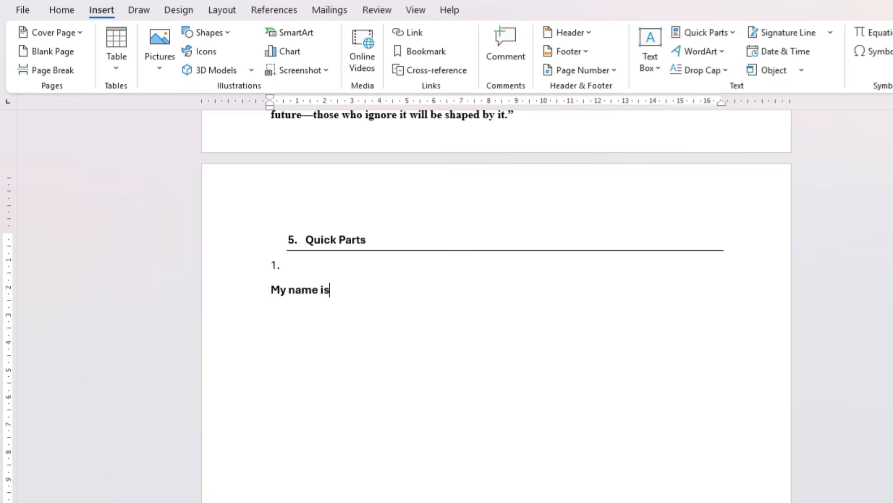
type(" Mohit Singh Bisht")
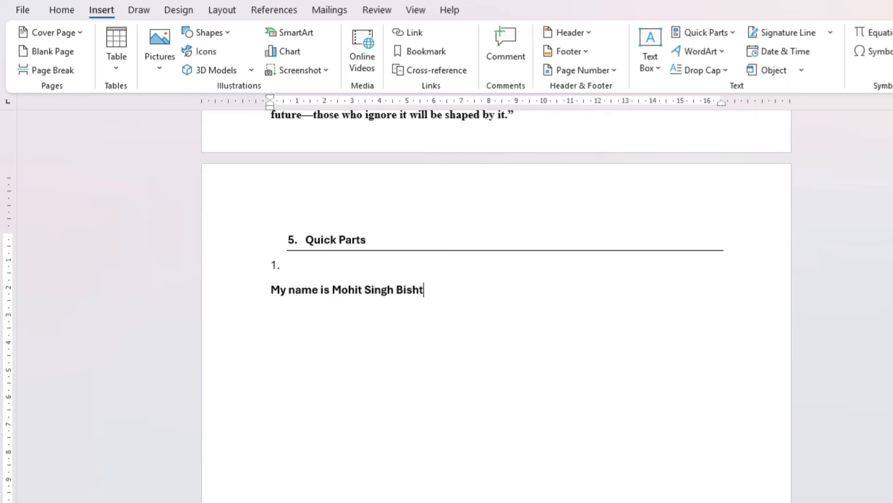
type(".")
key("Return")
left_click(700, 34)
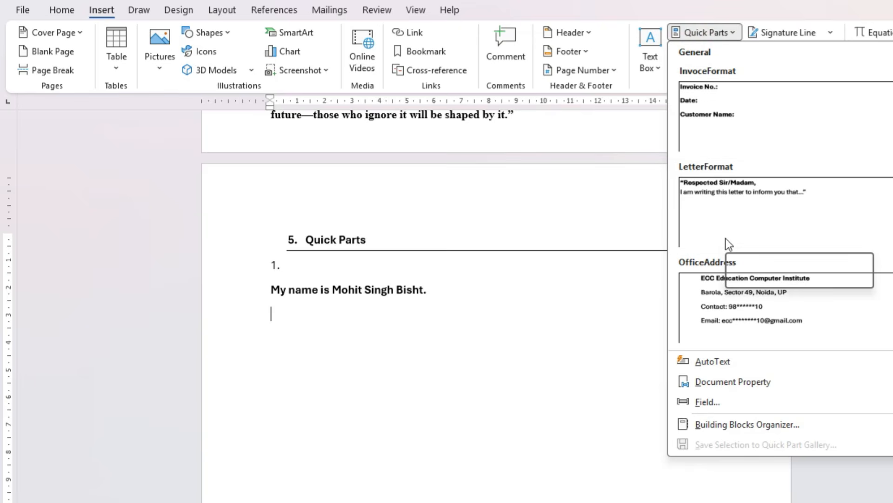
scroll(726, 235, "down", 2)
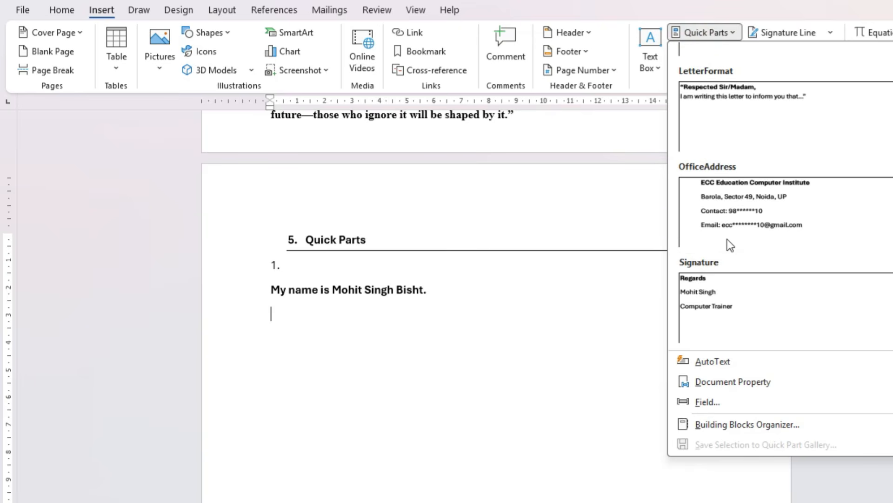
left_click(725, 288)
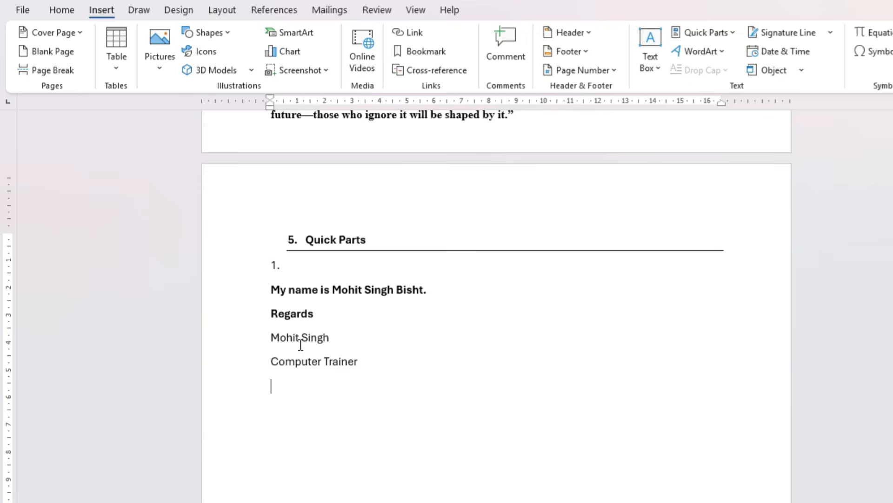
Undo the signature insertion and the name sentence until the line under item 1 is empty
key("ctrl+z")
key("ctrl+z")
key("ctrl+z")
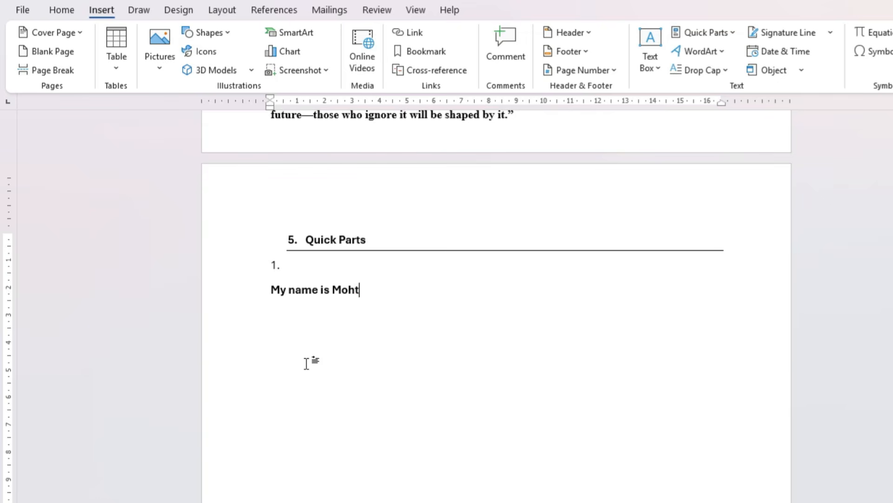
key("ctrl+z")
key("ctrl+z")
key("ctrl+z")
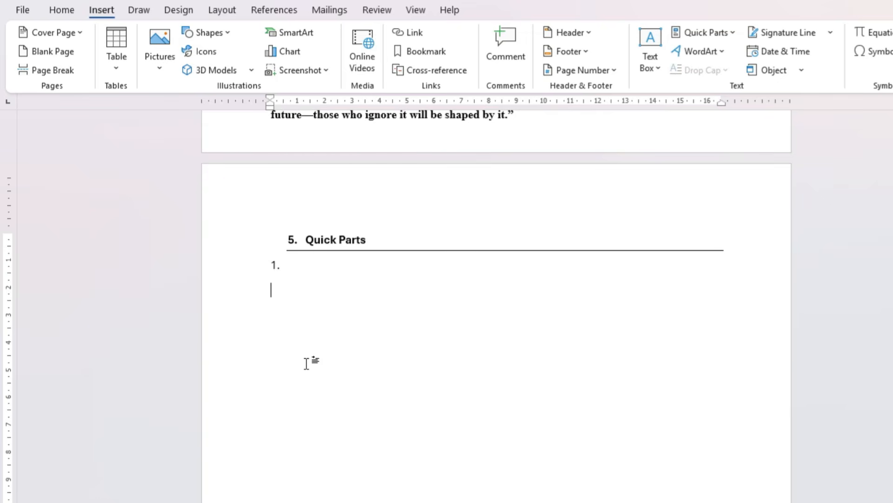
Insert the InvoceFormat quick part under item 1 and fill in the invoice number, the date 1-1-2026 and the customer's full name
left_click(715, 28)
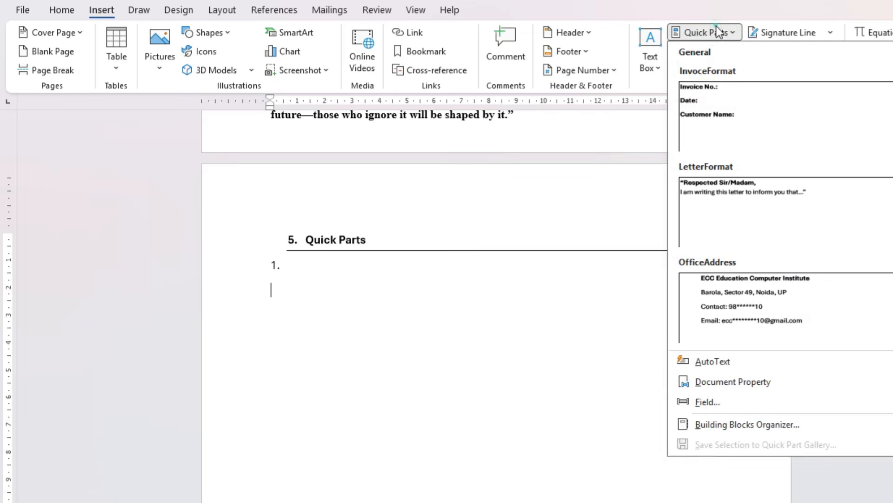
left_click(717, 94)
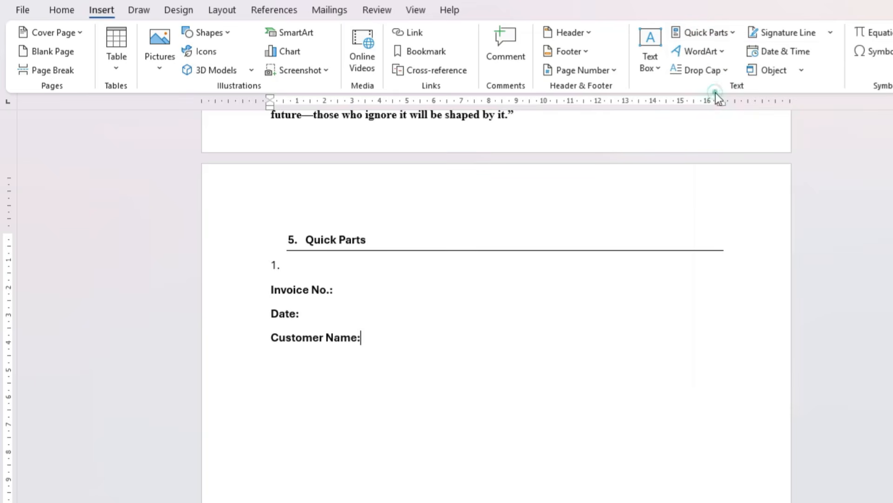
left_click(352, 292)
type("110020")
left_click(345, 324)
type("1-1-202")
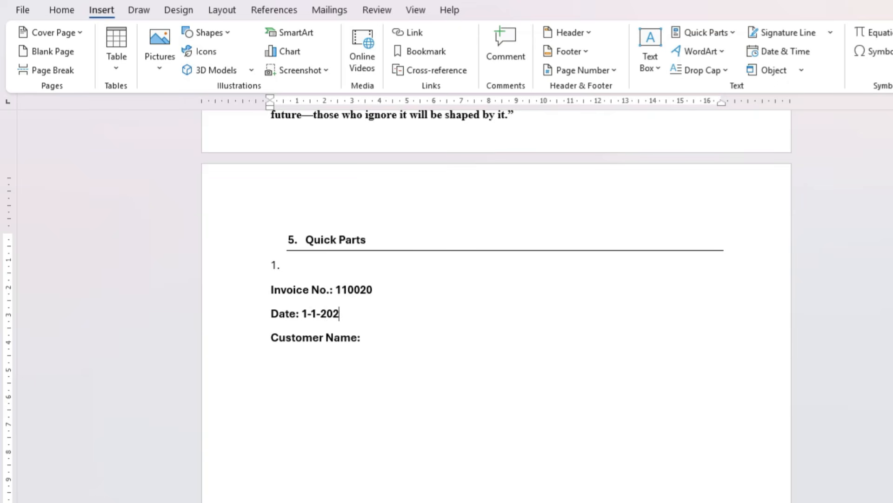
type("6")
left_click(390, 336)
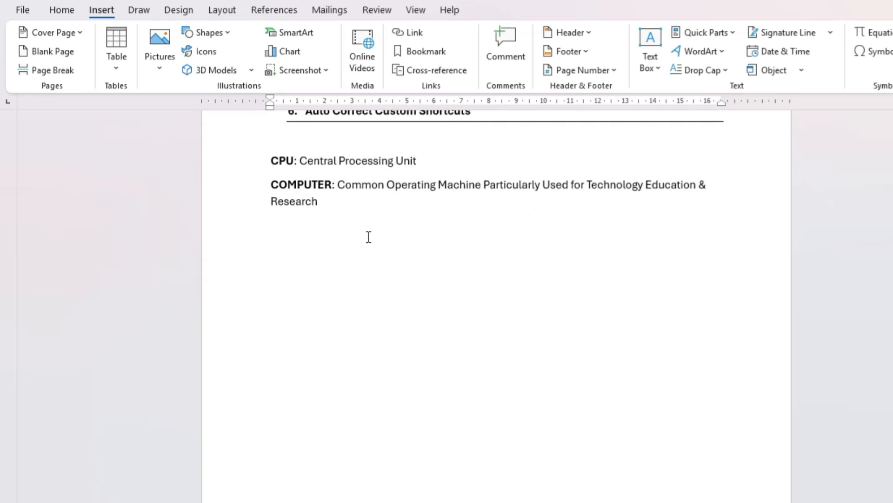
On new lines below the COMPUTER definition in section 6, expand the AutoCorrect shortcuts "CPU" and "Computer" into their full forms
scroll(368, 237, "up", 1)
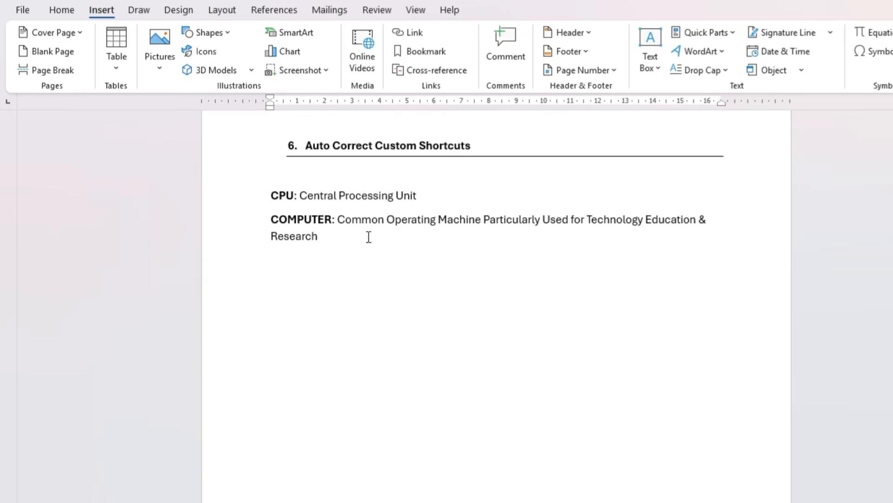
left_click(368, 237)
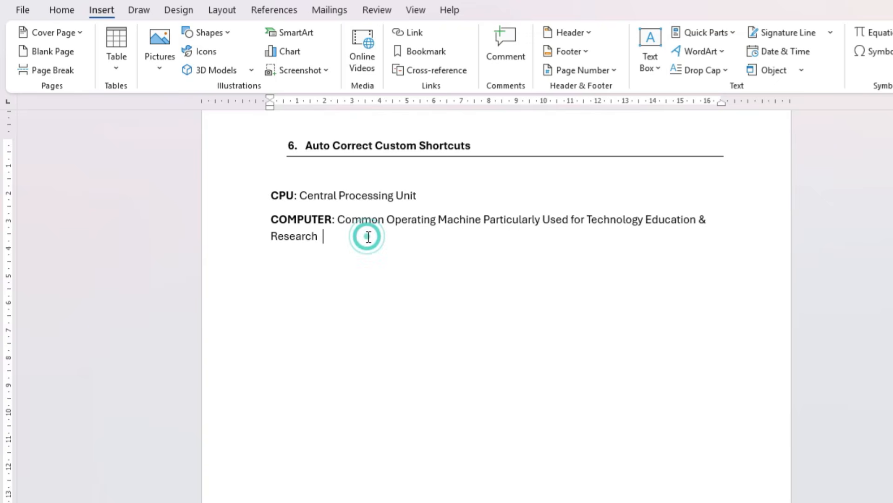
key("Return")
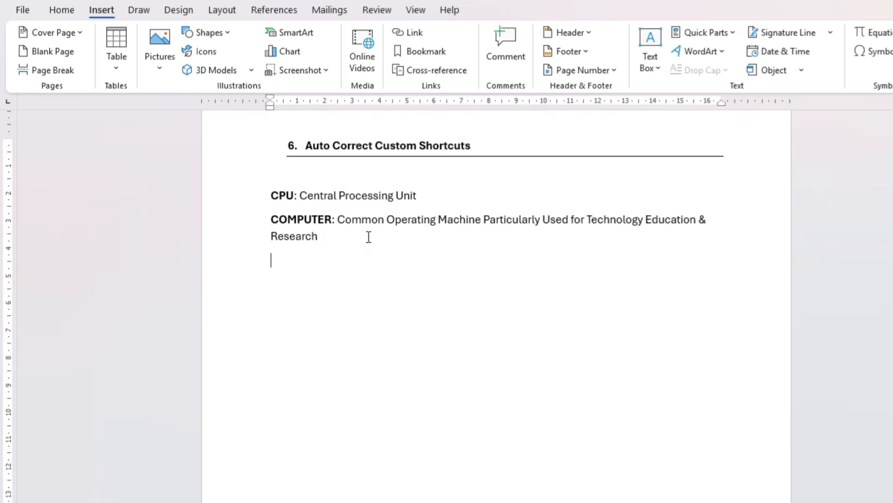
type("CPU")
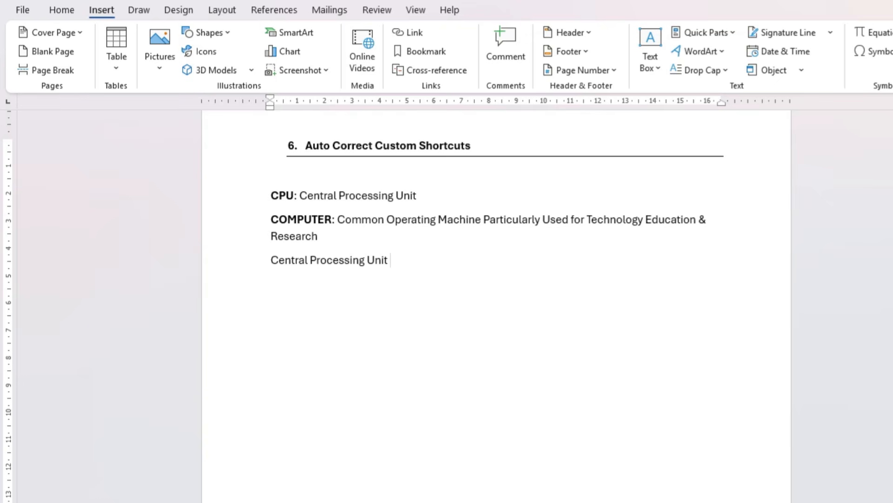
key("Return")
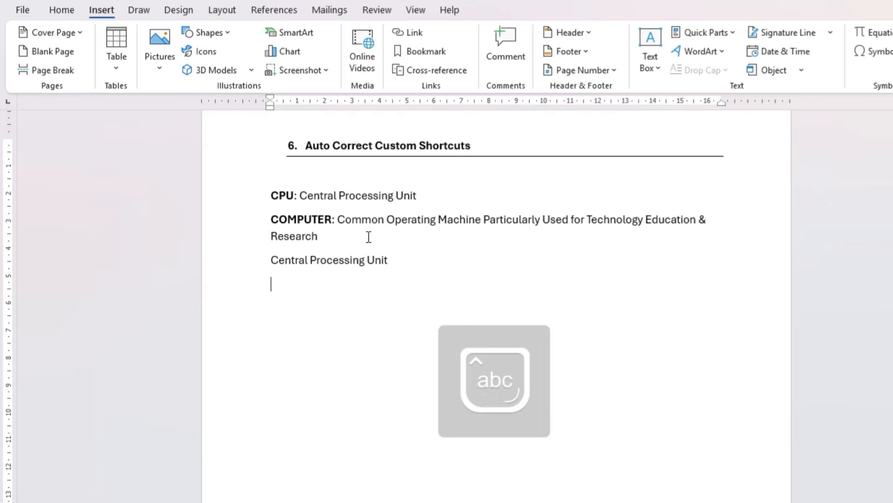
type("Computer")
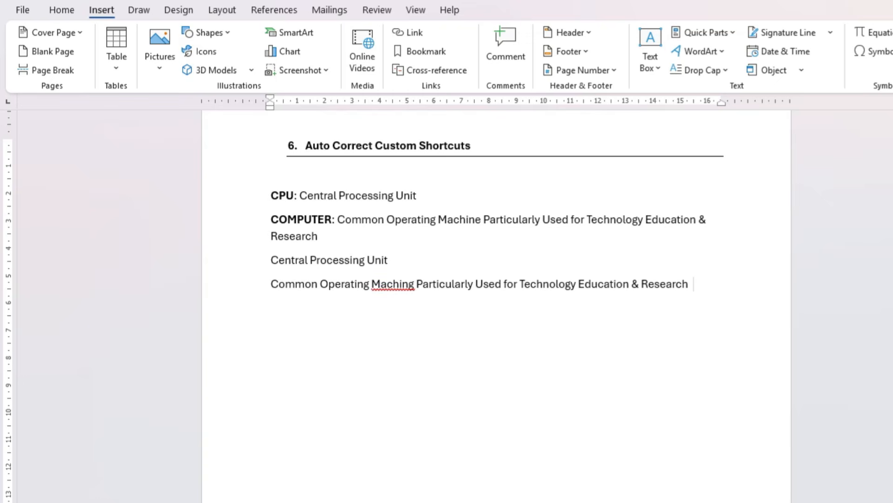
Correct "Maching" to "Machine" in the expanded computer line, and start a new line below it
left_click(413, 285)
key("BackSpace")
type("e")
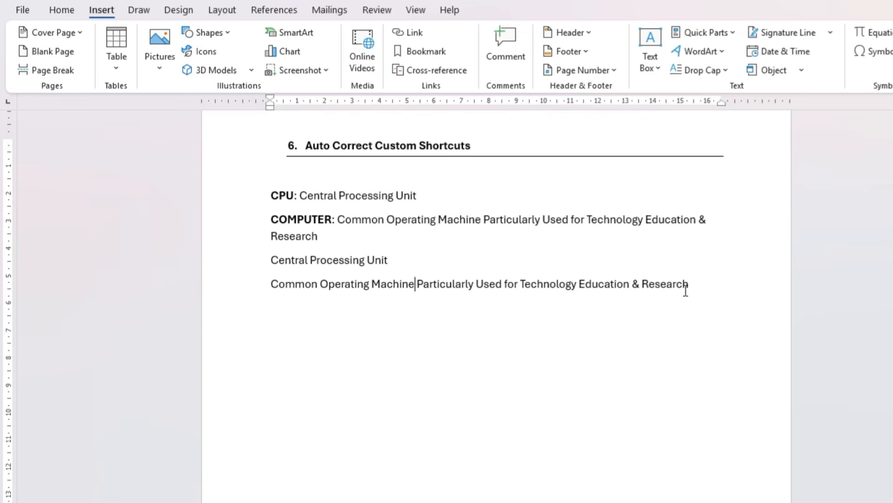
left_click(708, 291)
key("Return")
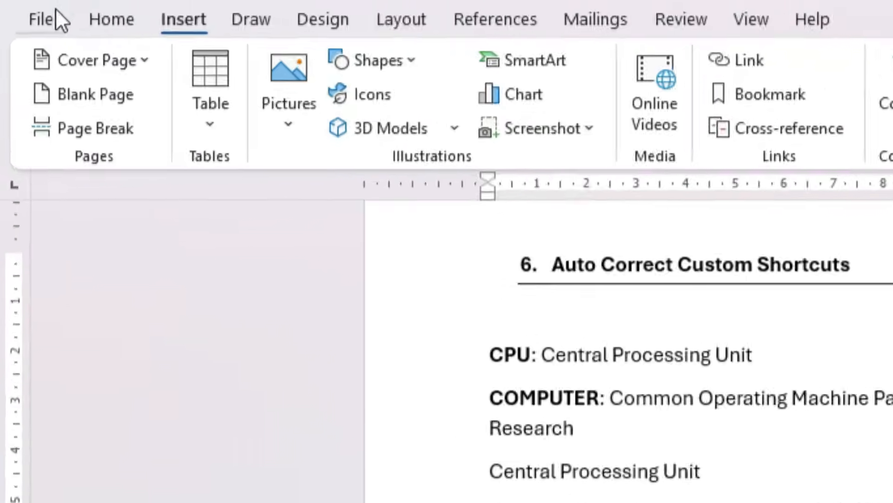
Add an AutoCorrect entry in the proofing options that replaces "msb" with the trainer's full name, and expand it on the empty line
left_click(55, 8)
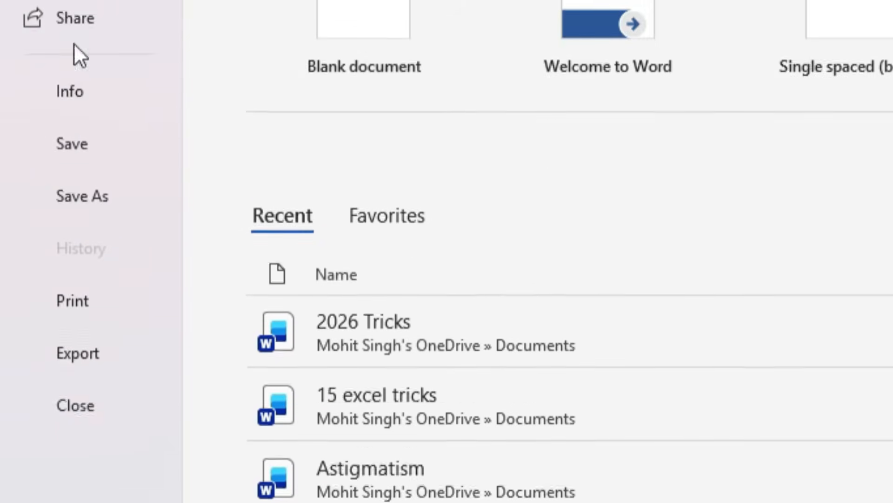
left_click(105, 446)
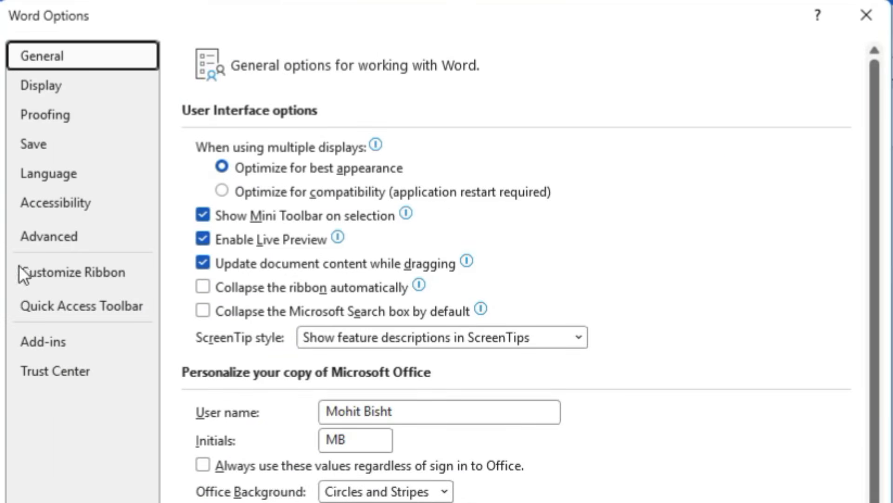
left_click(55, 123)
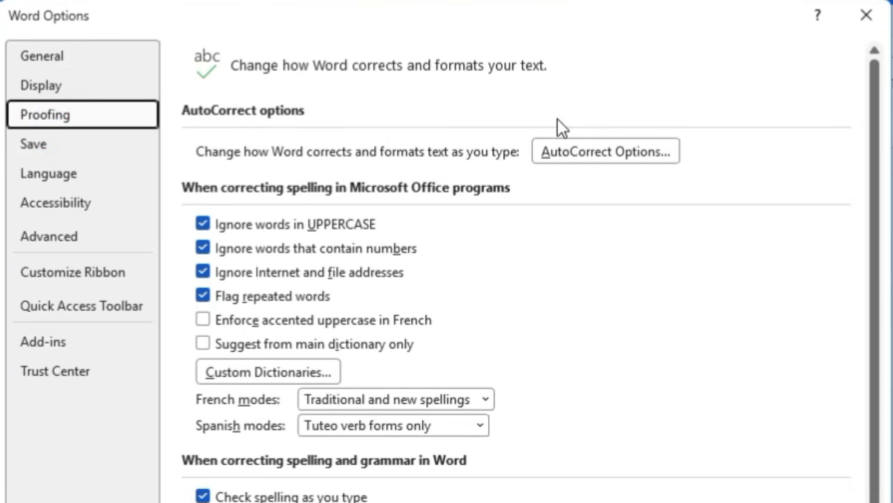
left_click(577, 157)
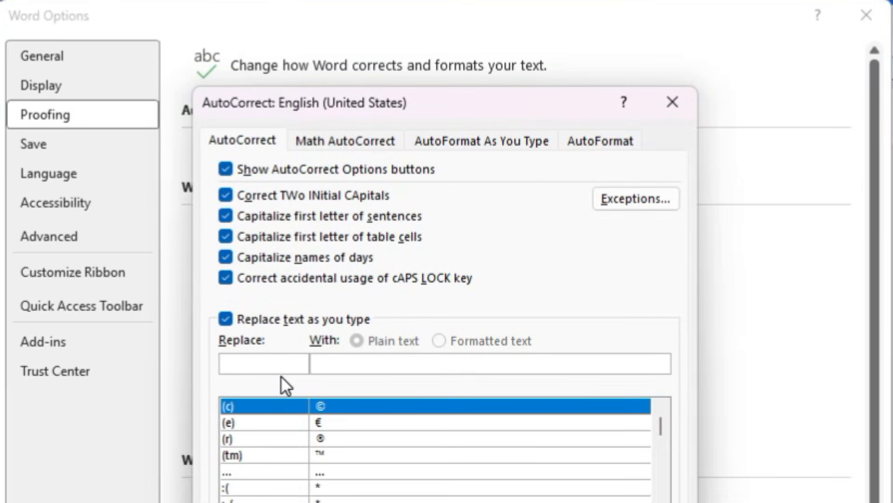
type("msb")
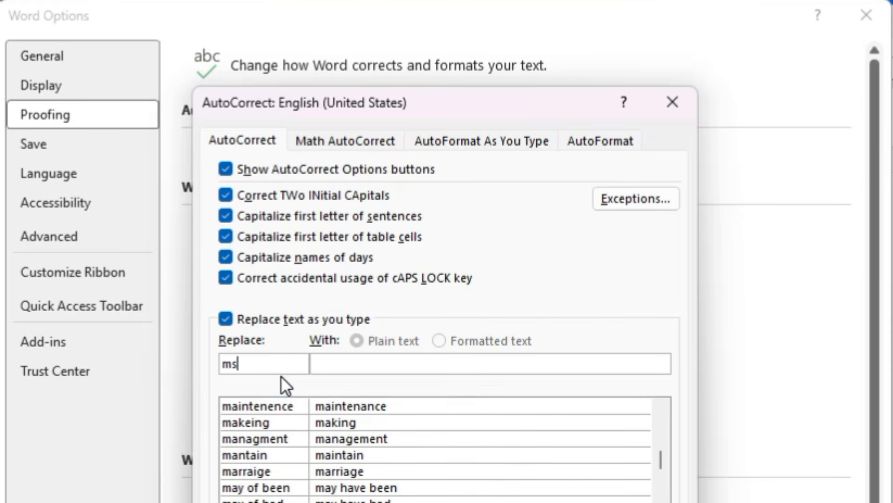
left_click(335, 362)
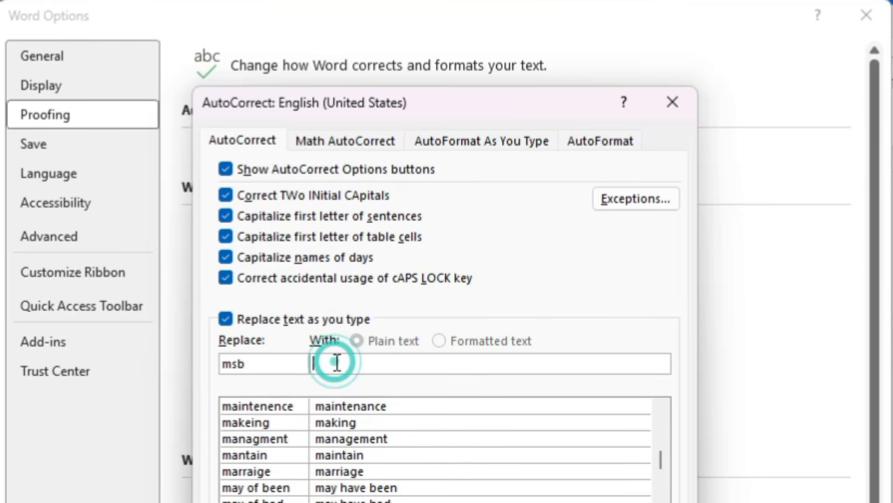
type("Mohit Sing")
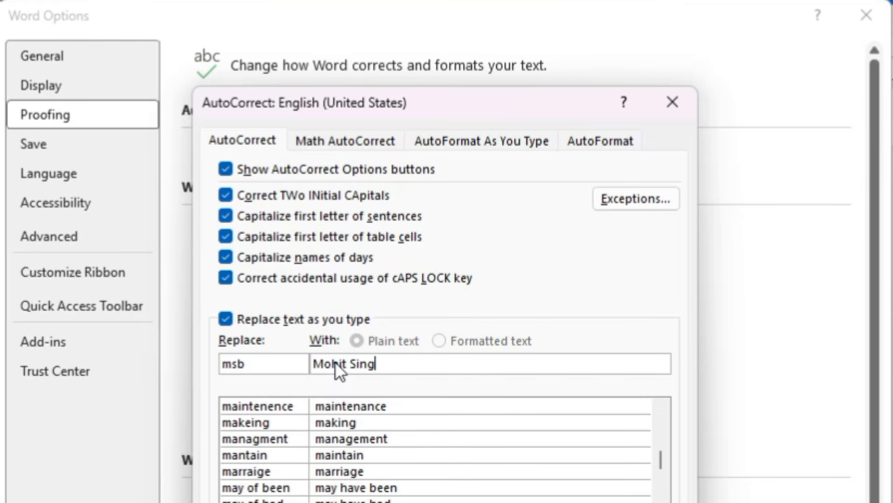
type("h Bisht")
key("Return")
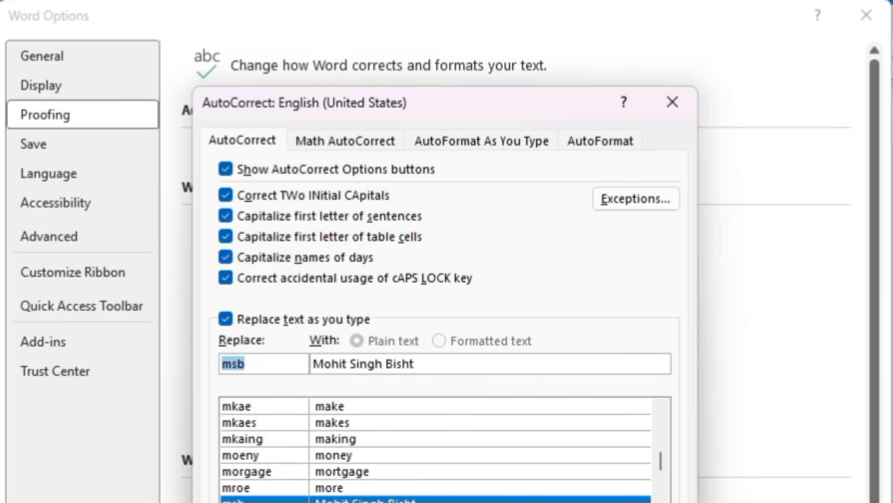
key("Return")
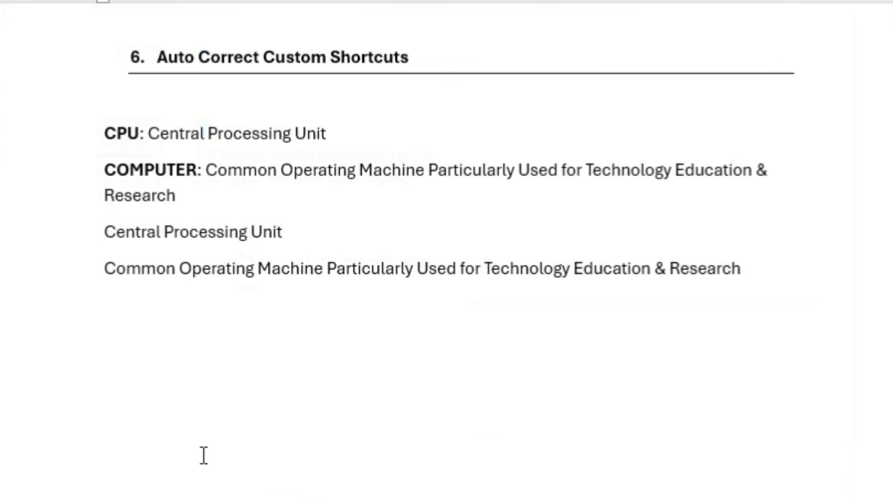
type("msb")
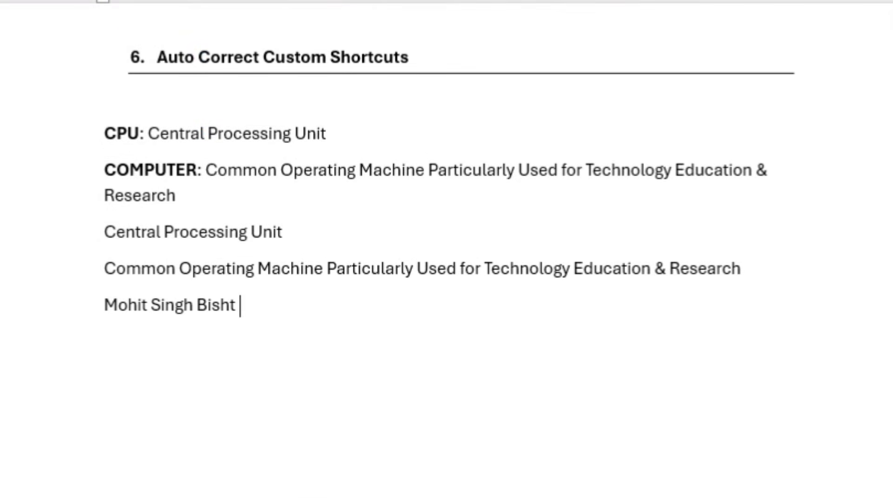
key("Return")
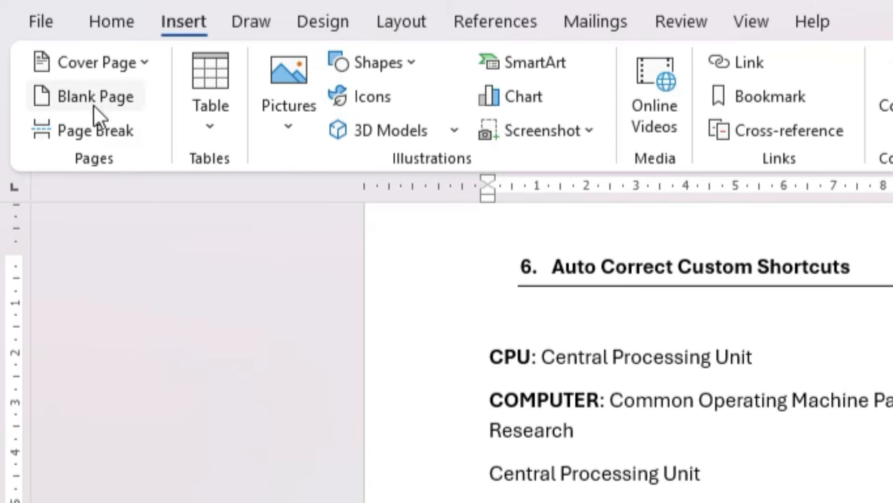
In the proofing options, start a new AutoCorrect entry with "add" as the text to replace
left_click(57, 21)
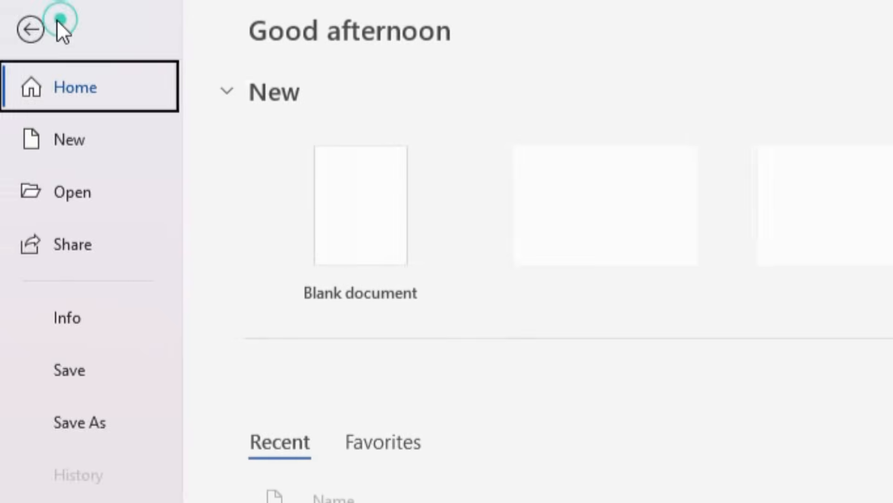
left_click(57, 497)
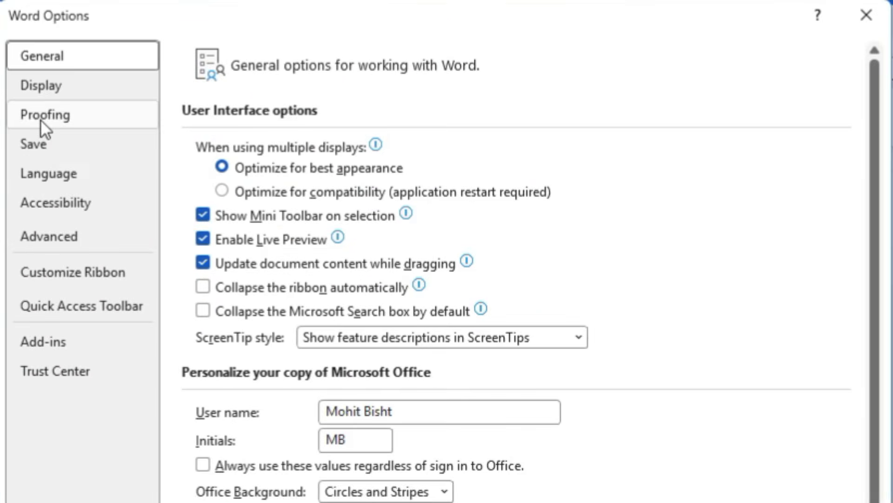
left_click(106, 43)
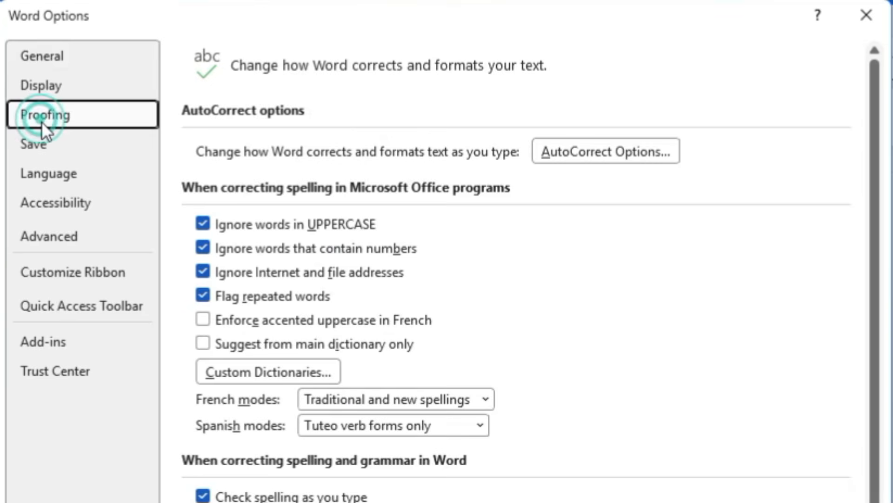
left_click(621, 160)
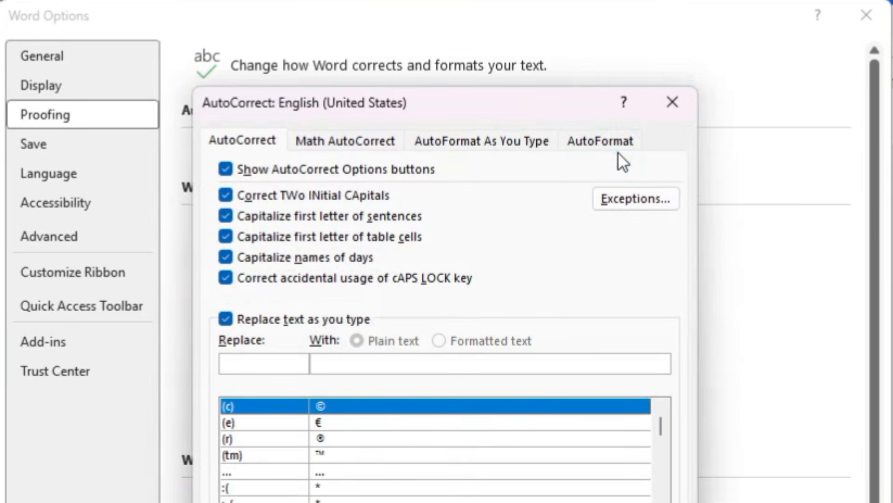
left_click(237, 358)
type("add")
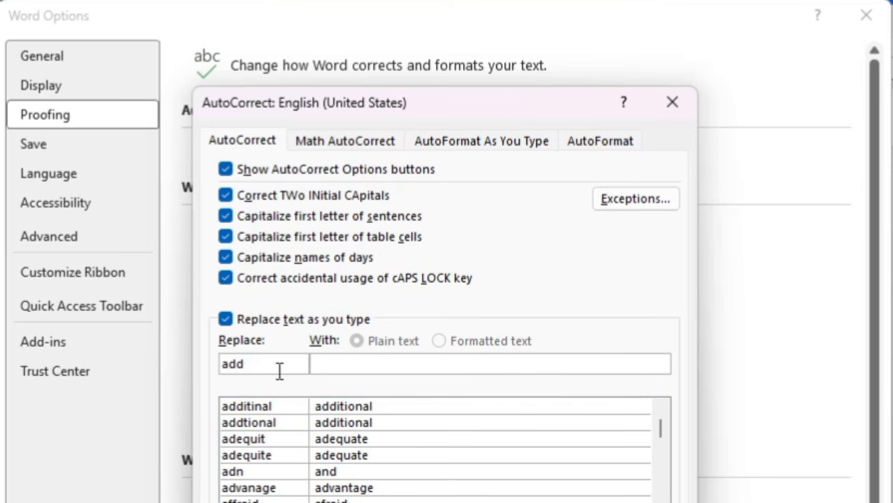
Enter the full postal address as the replacement text for "add"
left_click(327, 370)
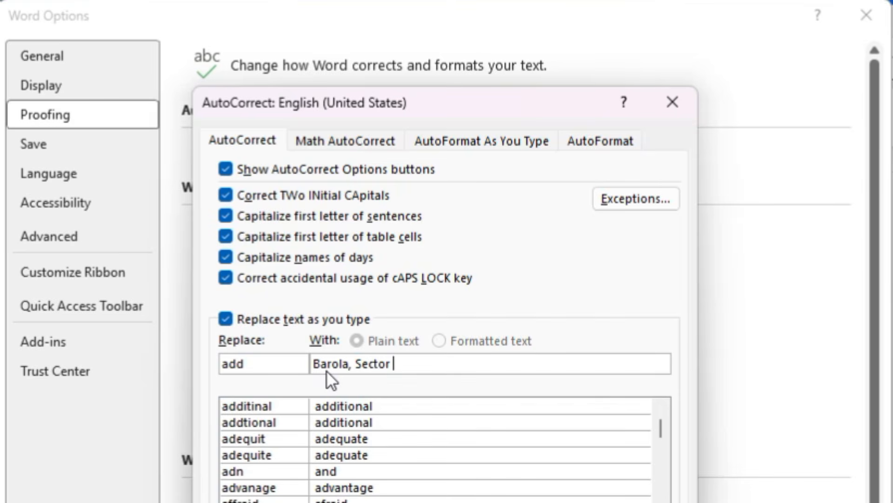
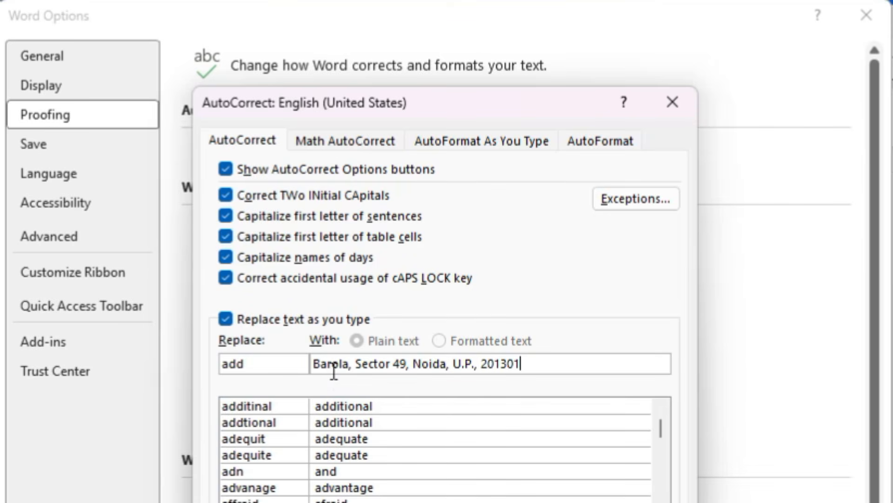
Save the "add" AutoCorrect entry, close the options, and expand the shortcut on the empty line below the trainer's name
key("Return")
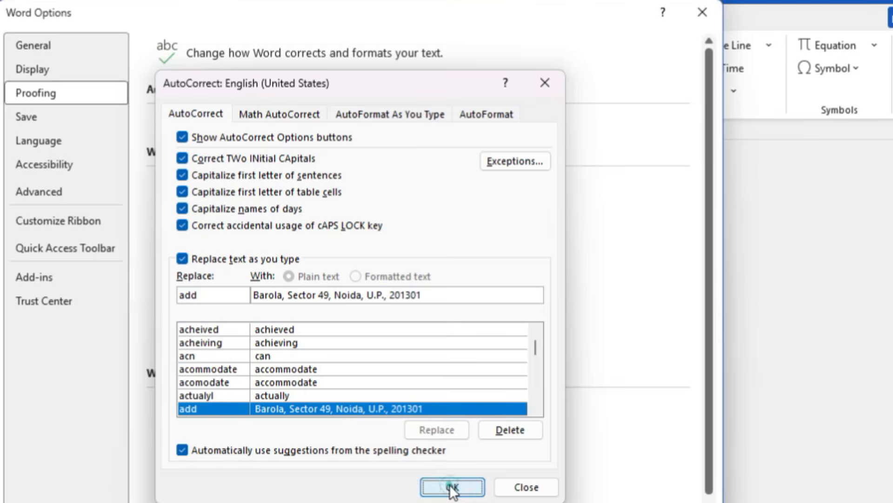
left_click(454, 486)
left_click(617, 502)
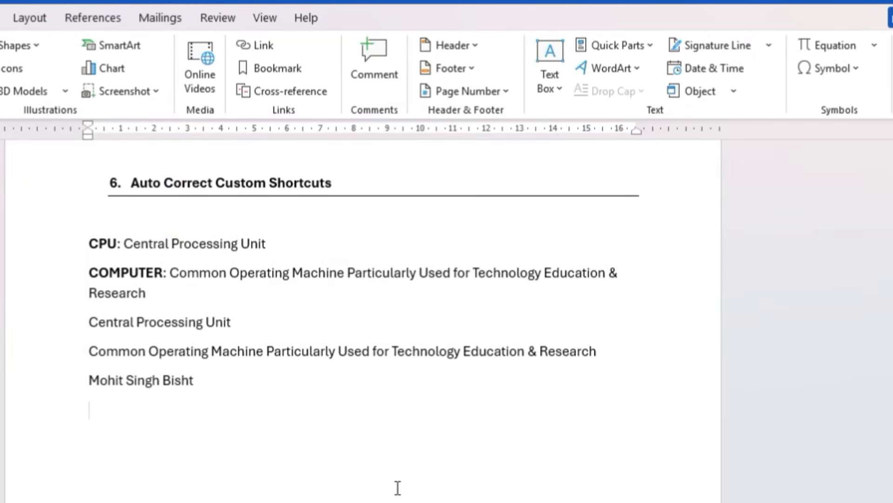
type("add")
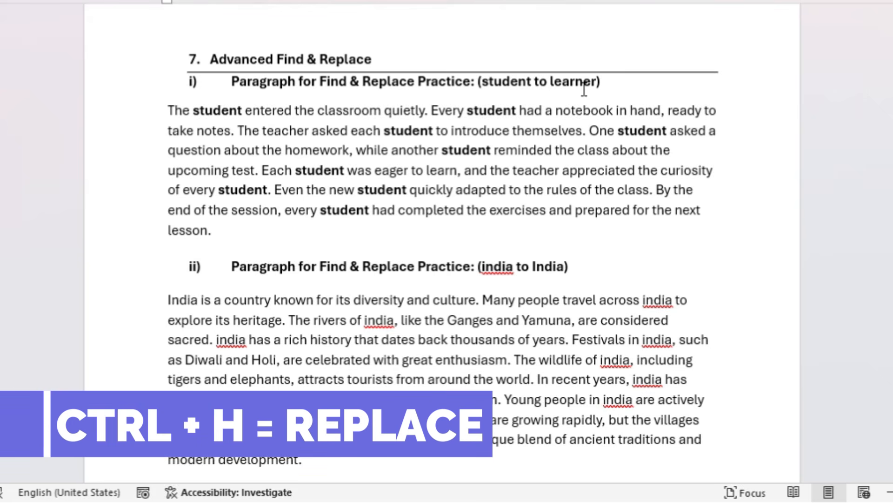
In section 7, set up a find and replace of "student" with "learner", keeping the dialog clear of the practice paragraph's first lines
key("ctrl+h")
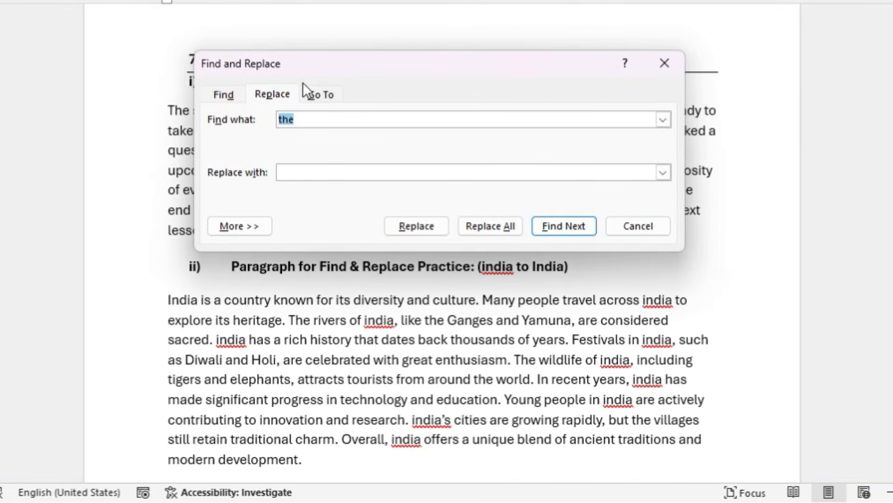
left_click_drag(395, 64, 392, 172)
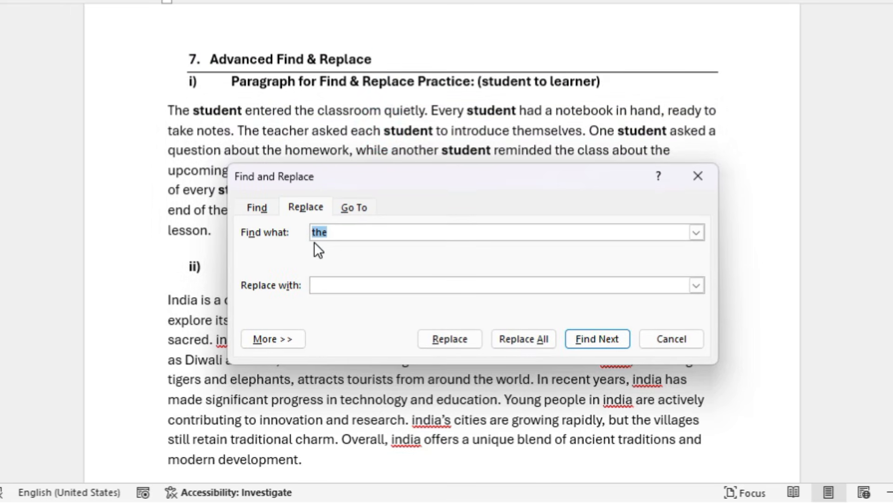
type("student")
left_click(318, 288)
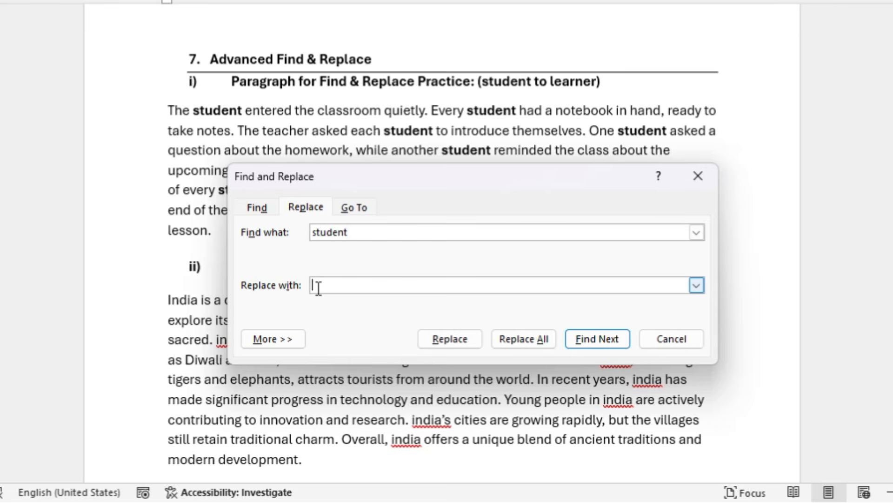
type("learner")
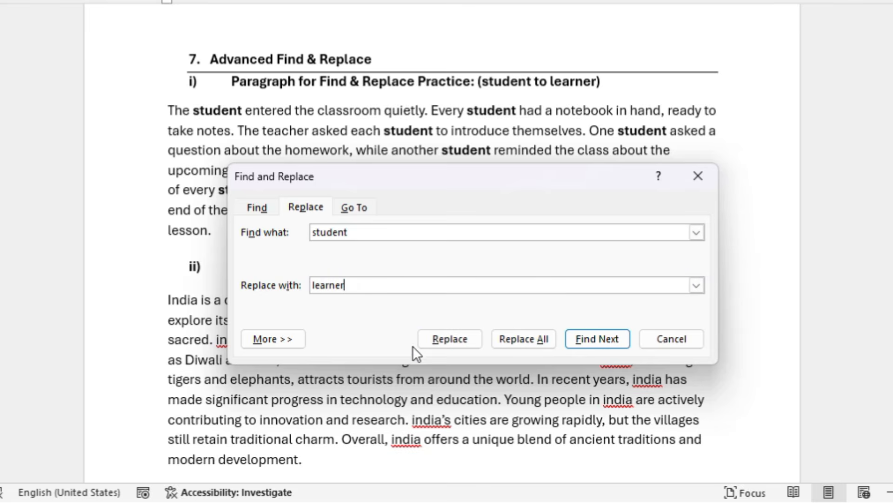
Skip the match in the heading, replace the paragraph's first "student" with "learner", and replace all remaining matches
left_click(447, 341)
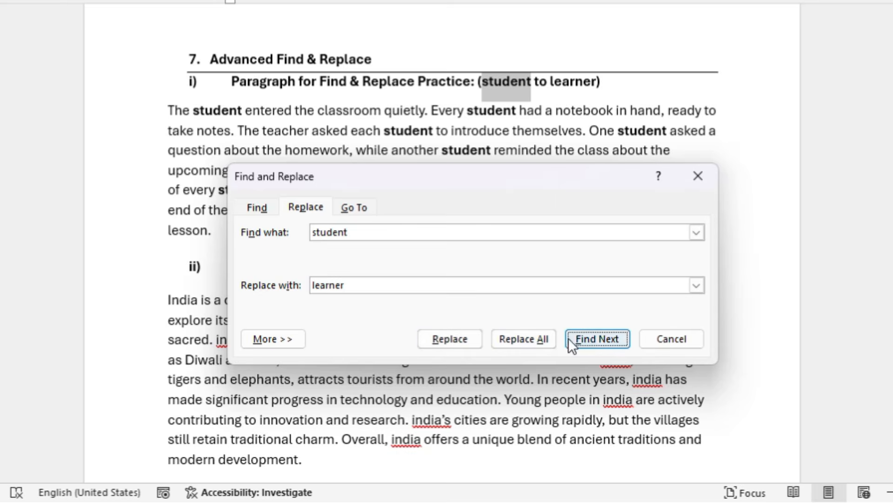
left_click(615, 338)
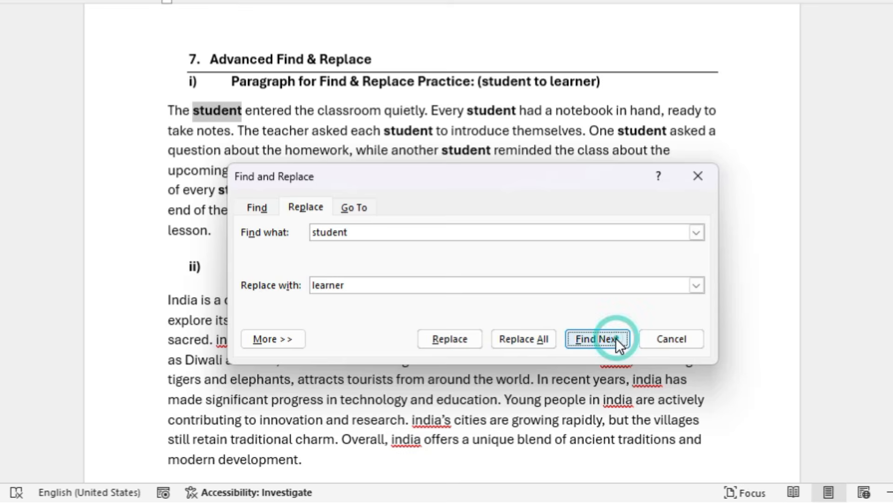
left_click(470, 341)
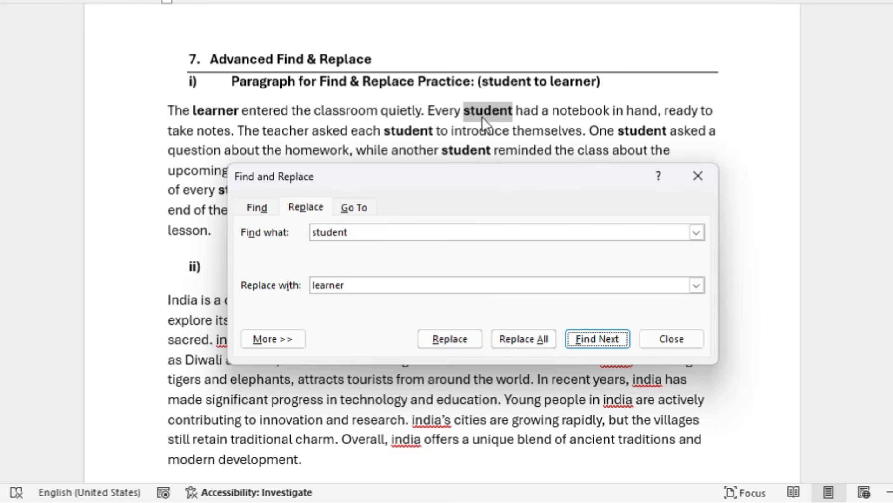
left_click(510, 342)
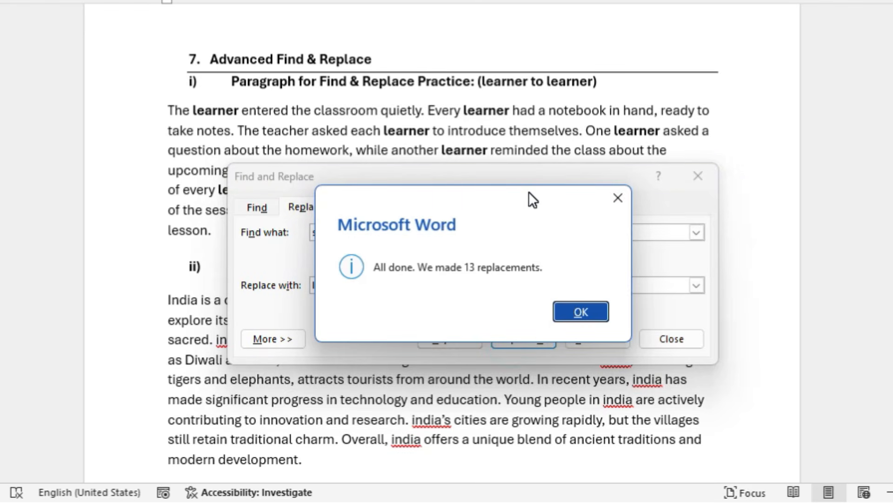
left_click(585, 313)
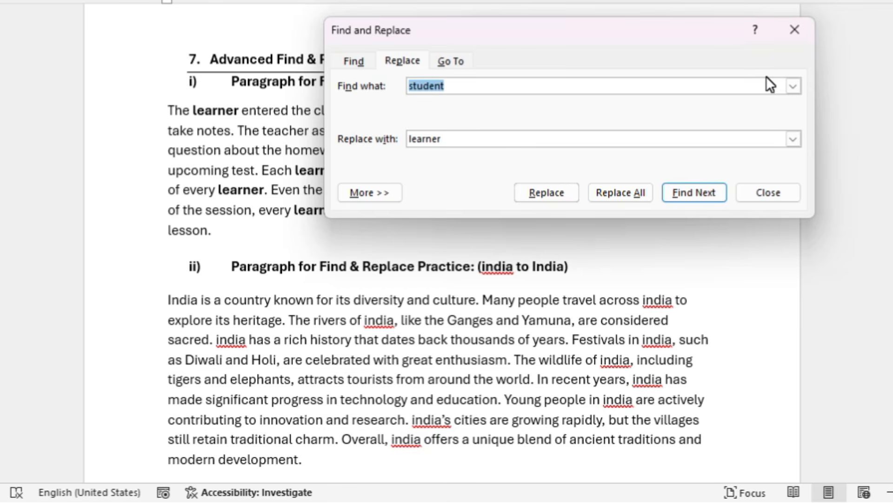
Set the find text to "india" and the replacement text to "India"
double_click(454, 88)
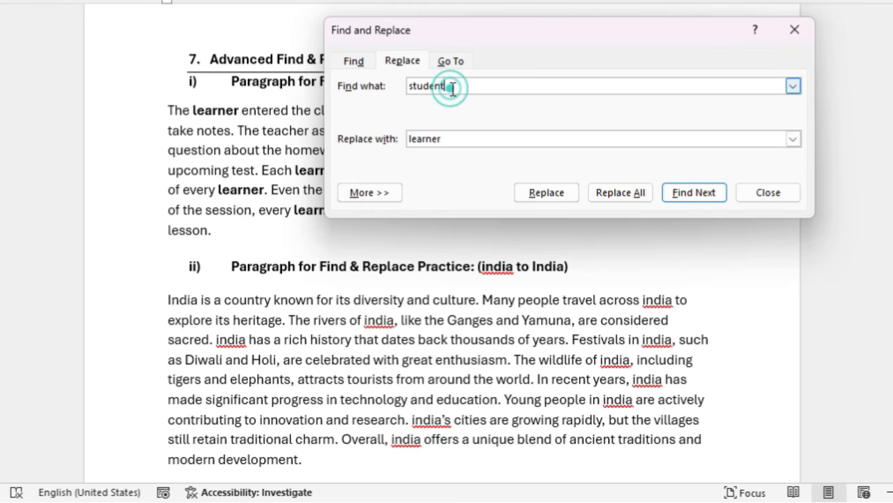
type("ind")
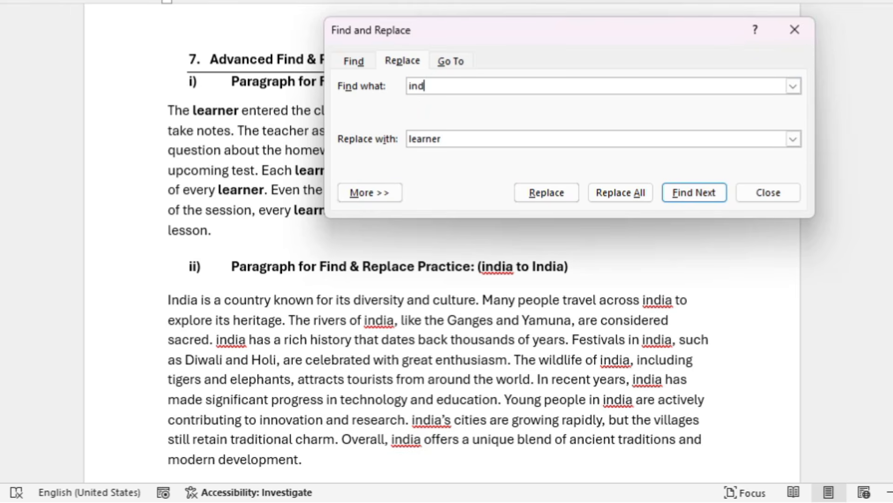
type("ia")
key("Tab")
key("BackSpace")
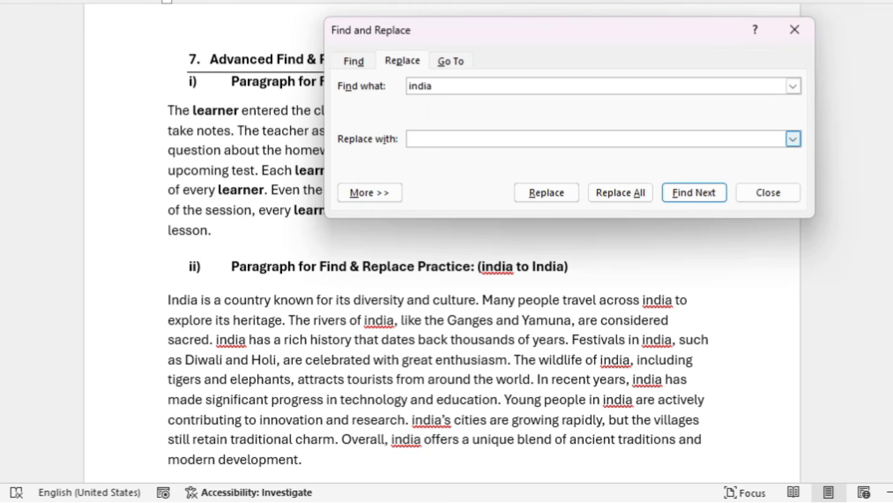
type("India")
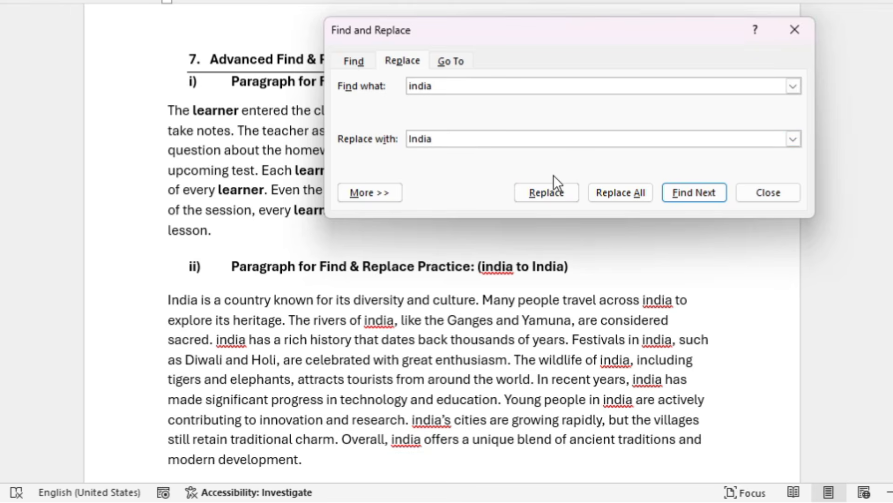
Replace the "india" in the heading of practice paragraph ii, and skip the already capitalised match in that heading
left_click(554, 188)
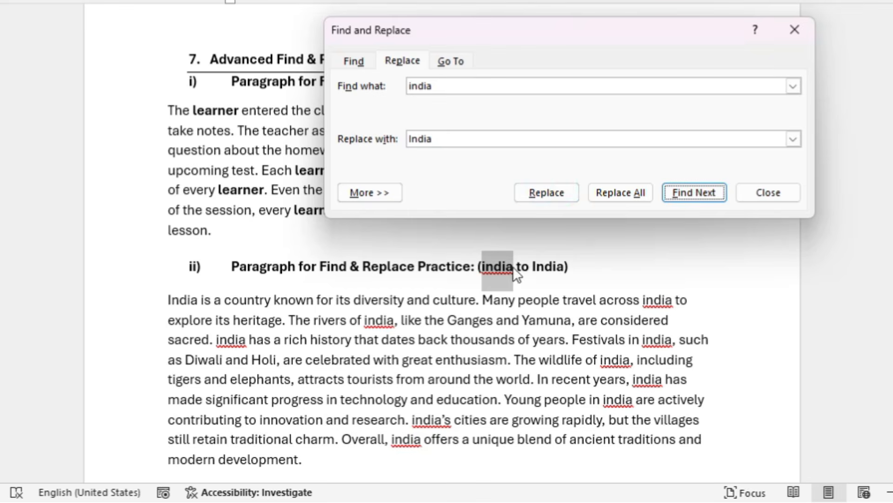
left_click(563, 191)
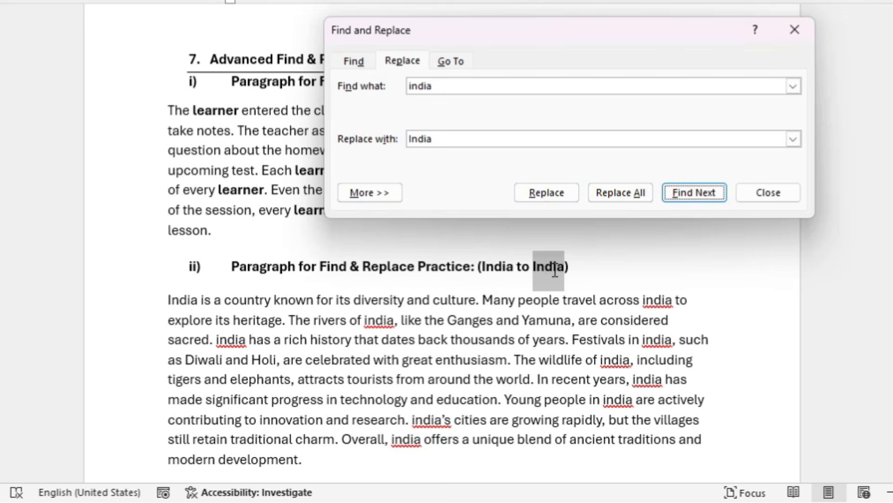
left_click(708, 192)
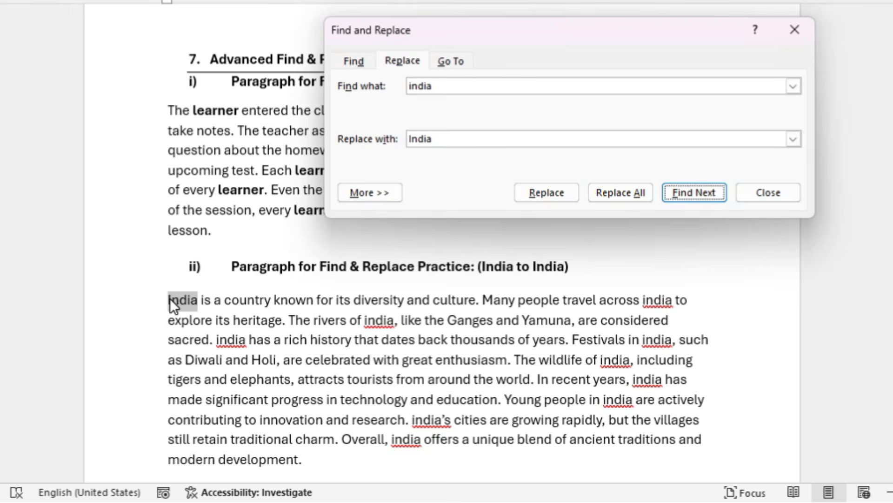
Replace all following "india" matches without searching from the beginning, close the dialog, and undo the bulk replacement
left_click(632, 189)
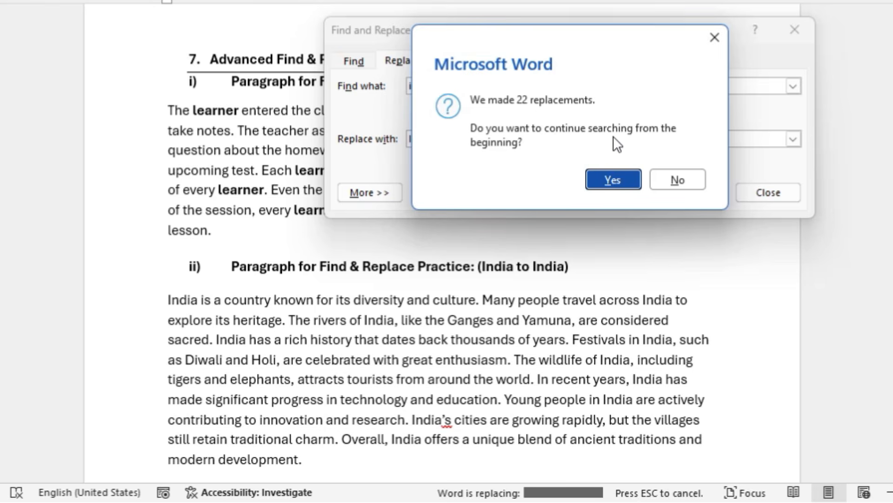
left_click(699, 177)
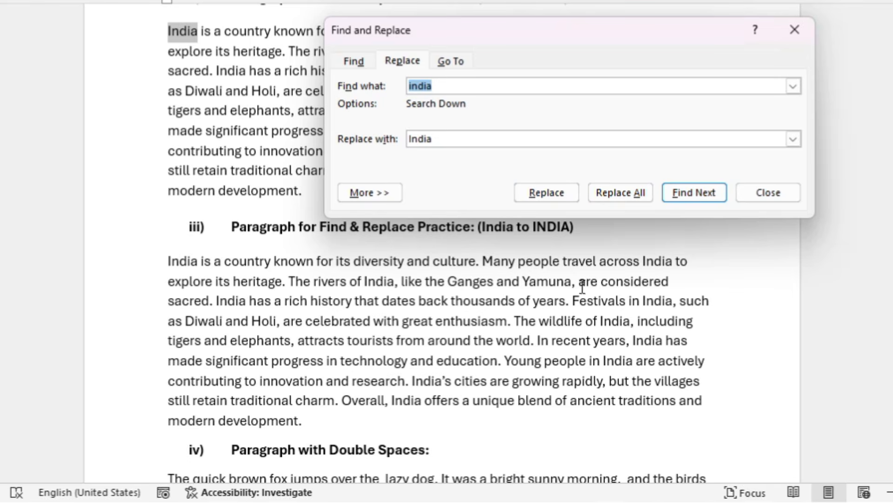
key("Down")
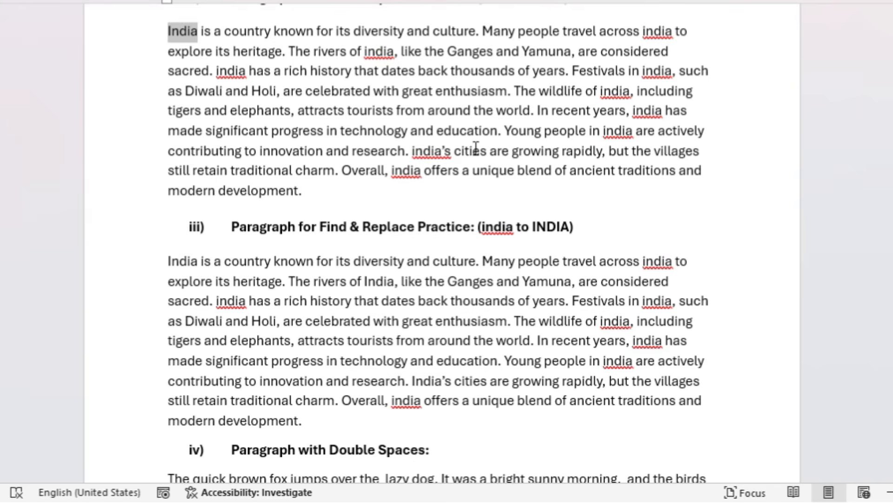
scroll(479, 151, "down", 2)
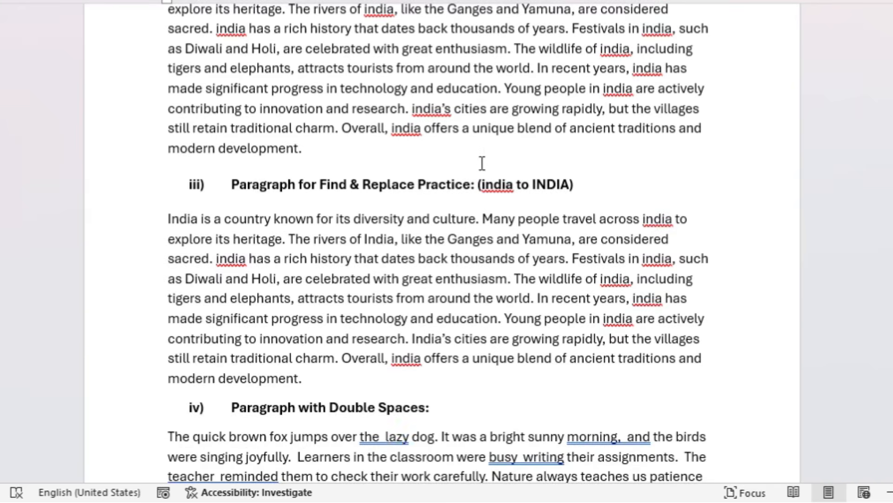
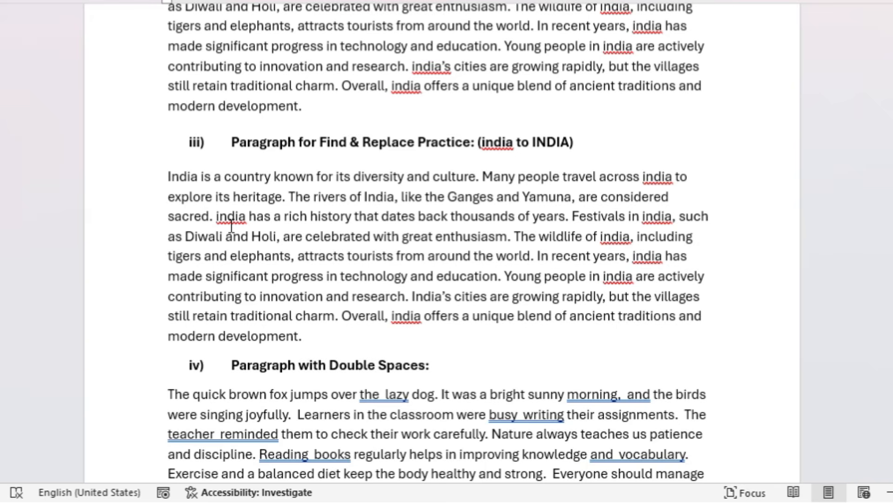
Set Find and Replace to change "india" to "INDIA", and replace the matches in the opening sentences of practice paragraph ii one by one
key("ctrl+h")
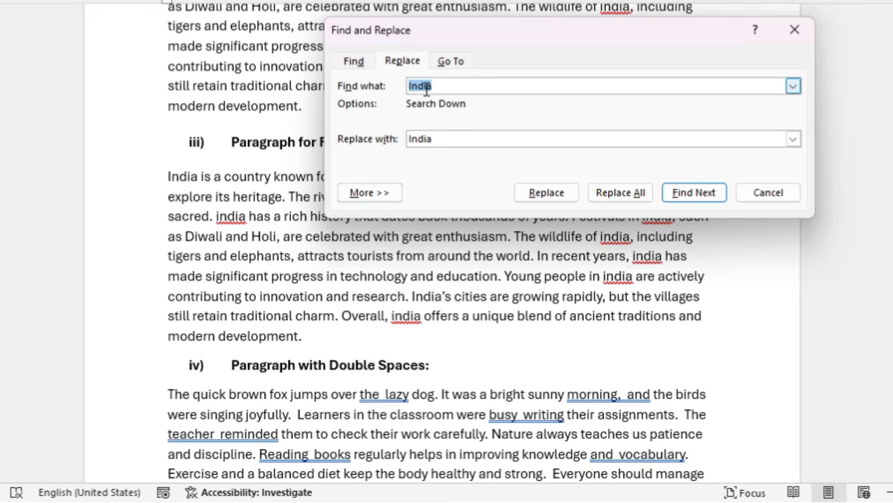
type("india")
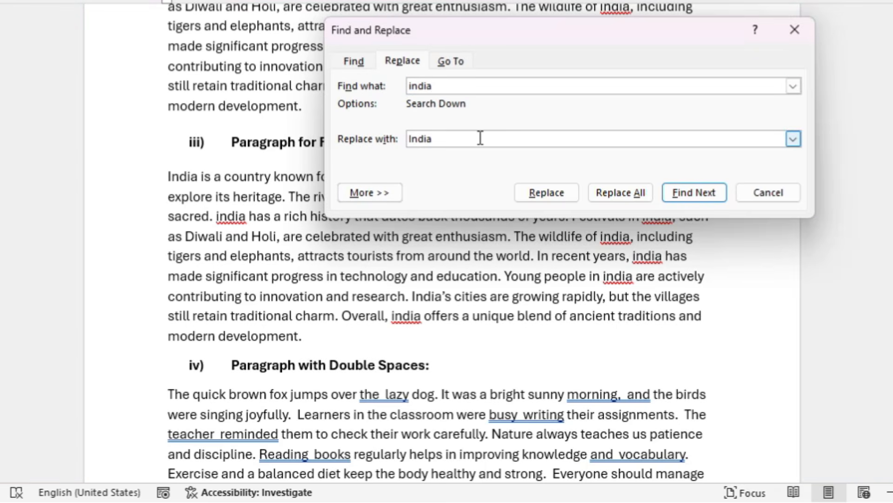
left_click_drag(476, 139, 379, 161)
key("Caps_Lock")
type("INDIA")
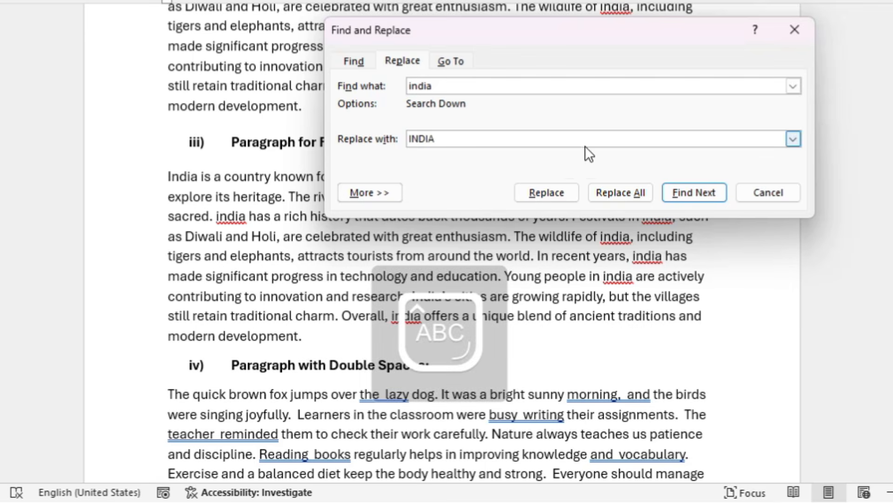
left_click(554, 191)
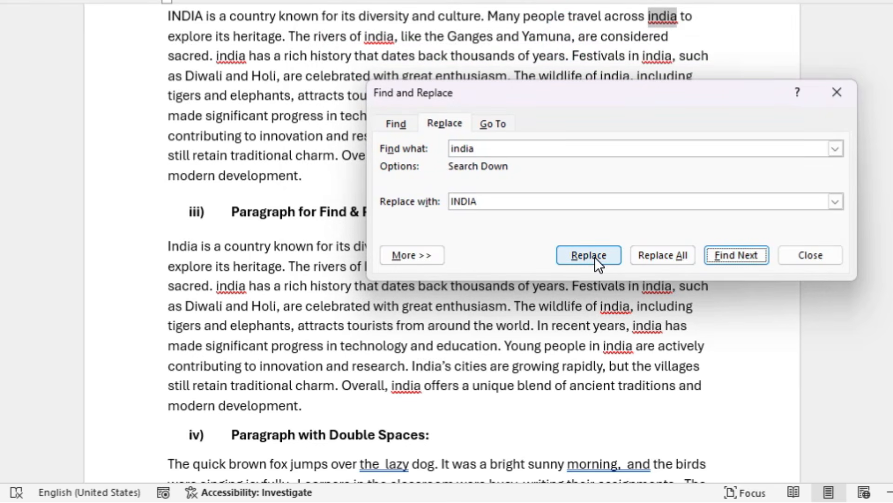
left_click(588, 251)
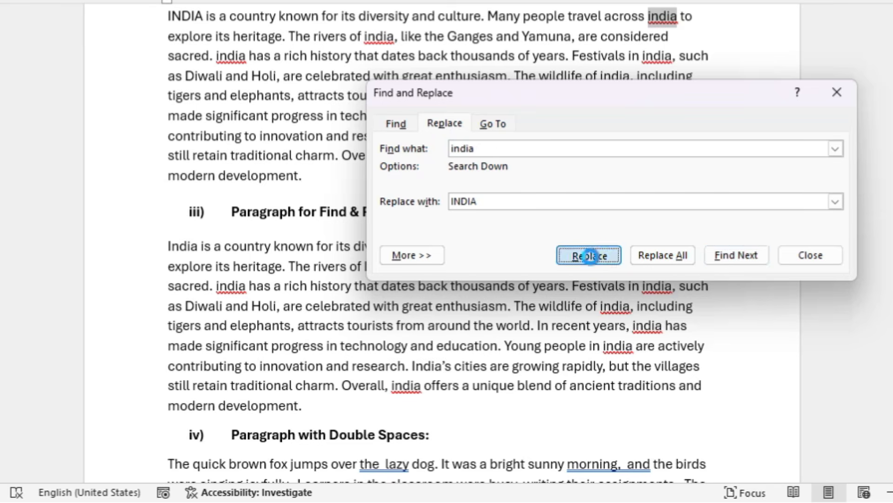
Replace all remaining "india" matches with "INDIA" without regard to case, close the dialog, and undo the bulk replacement
left_click(656, 252)
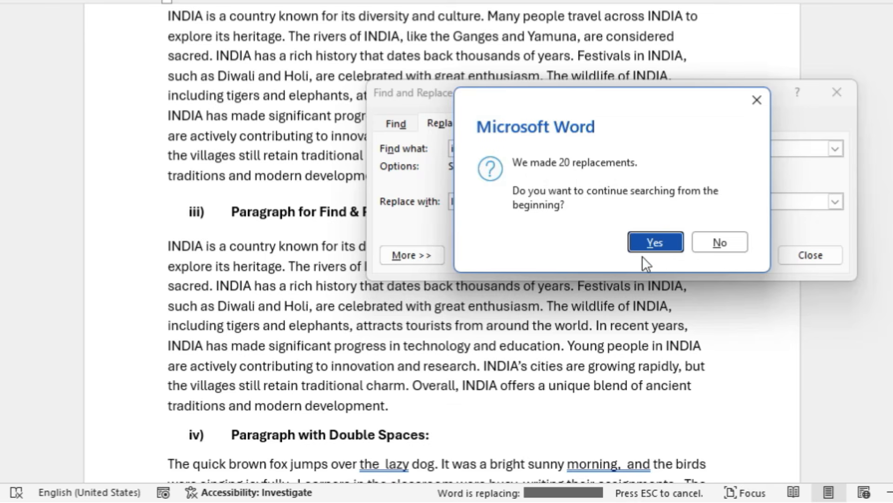
left_click(663, 248)
left_click(719, 227)
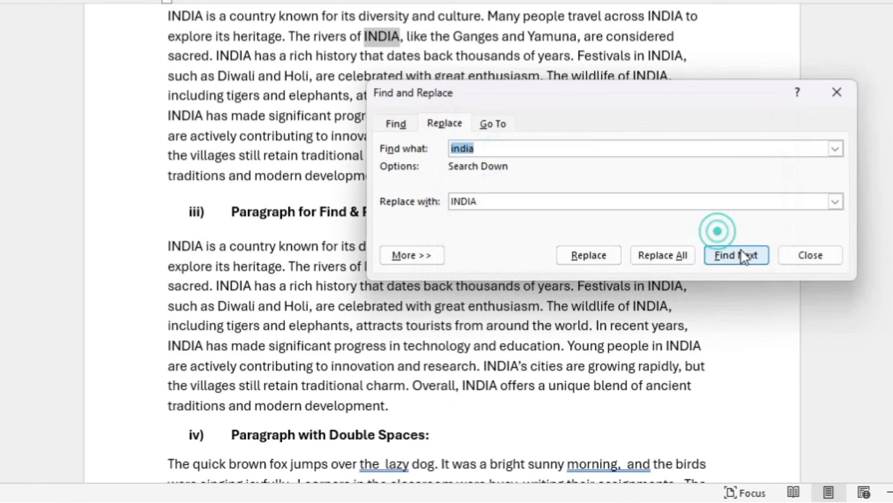
left_click(790, 261)
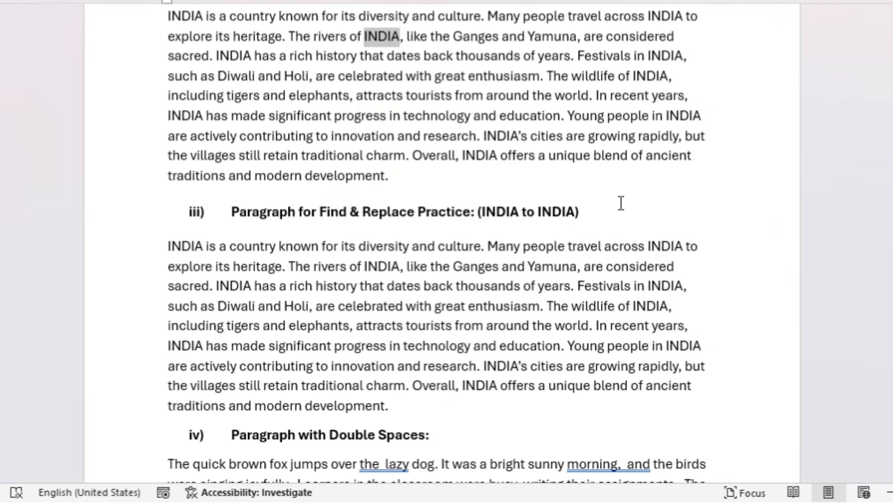
key("ctrl+z")
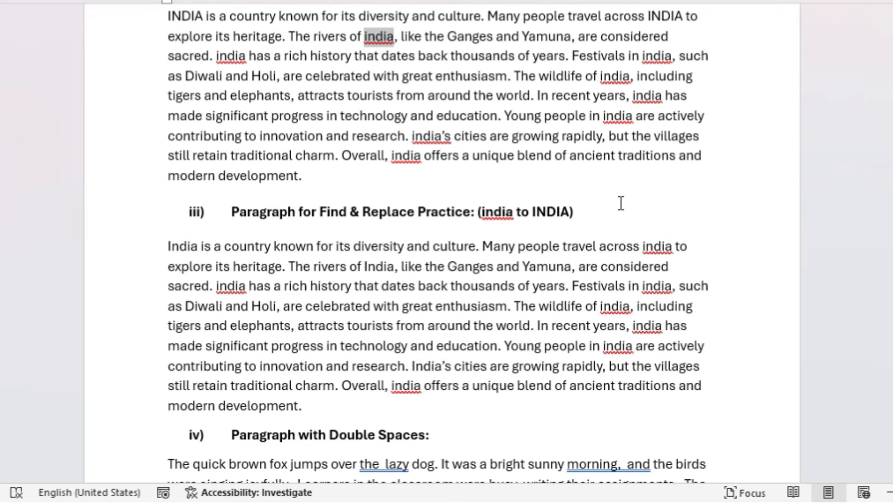
Turn on Match case, replace all lowercase "india" with "INDIA", continue searching from the beginning, and close the dialog
key("ctrl+h")
left_click(439, 256)
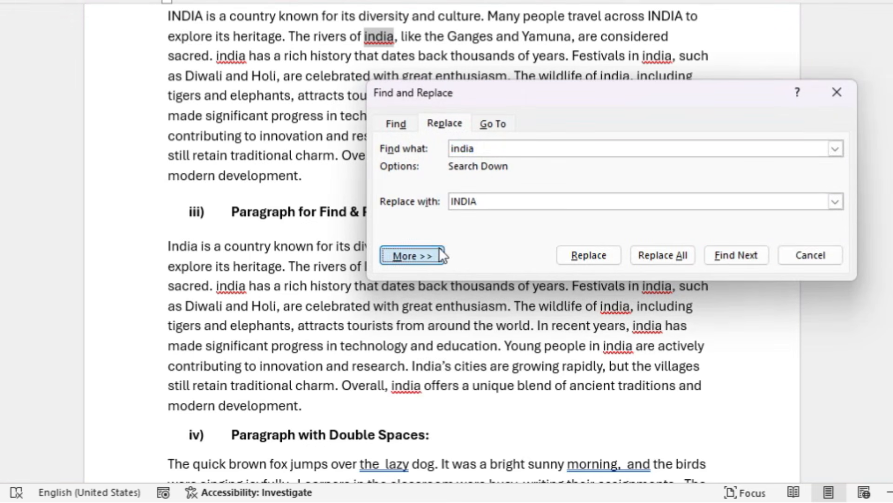
left_click_drag(552, 102, 663, 1)
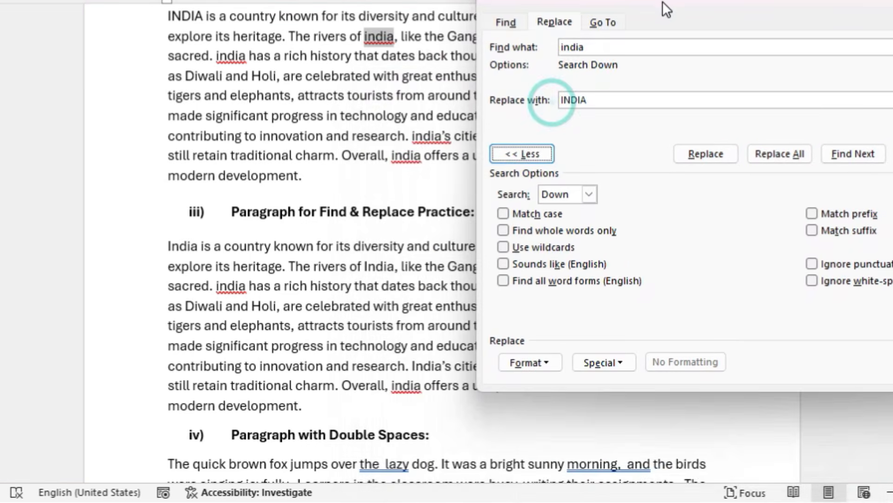
left_click(503, 213)
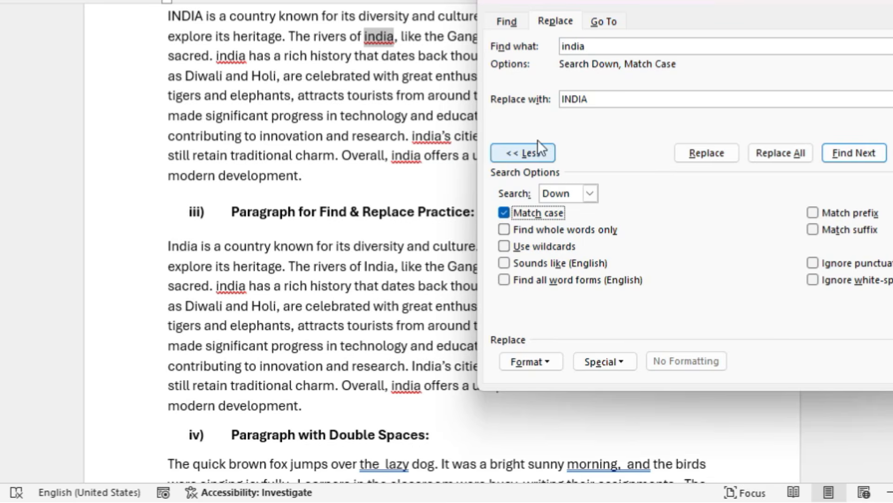
left_click(781, 152)
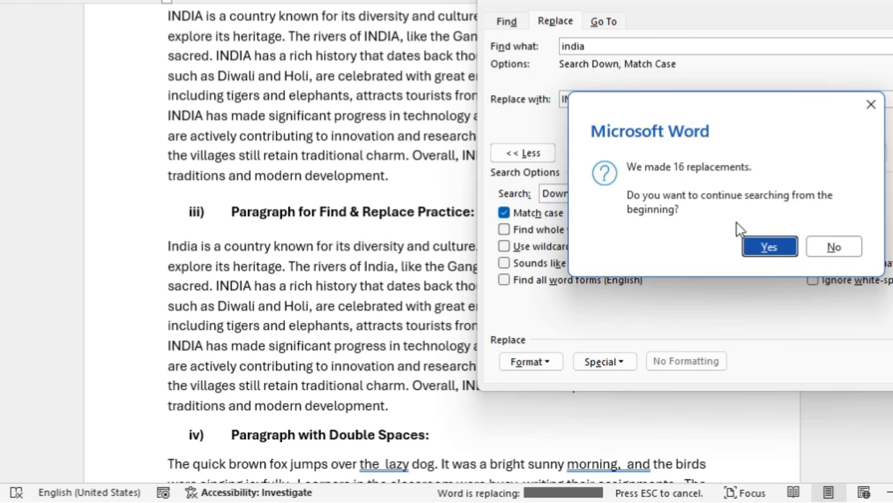
left_click(763, 249)
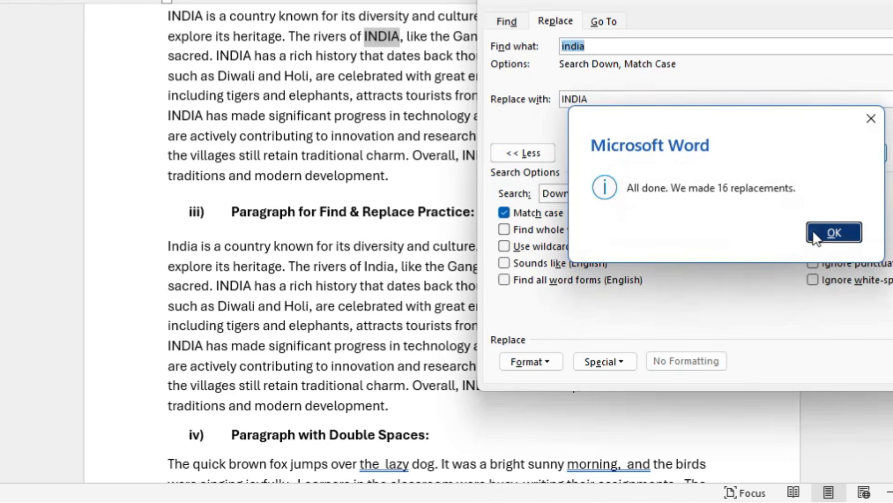
left_click(812, 224)
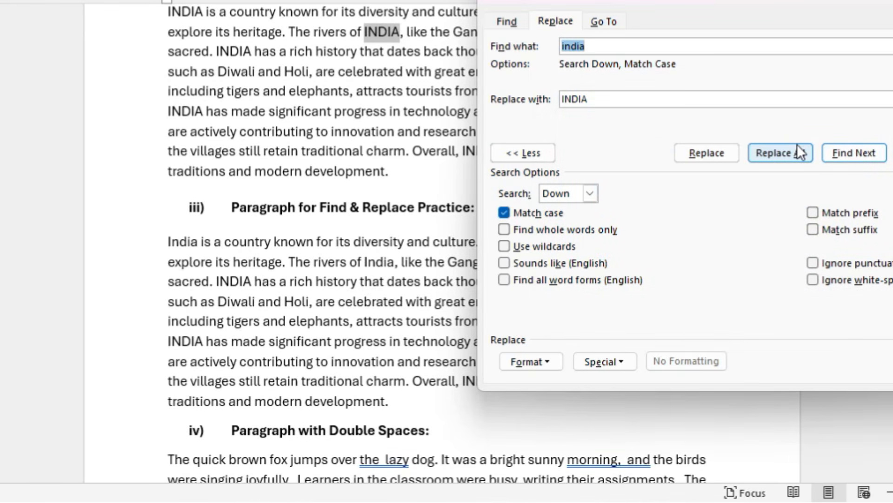
key("Escape")
Replace all double spaces in the document with single spaces, and close Find and Replace
scroll(526, 239, "down", 5)
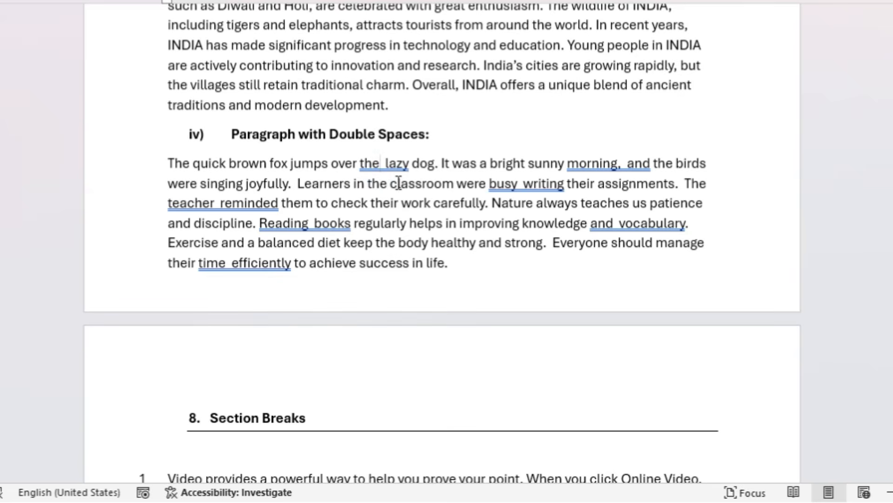
key("Right")
key("Left")
left_click(521, 186)
key("ctrl+h")
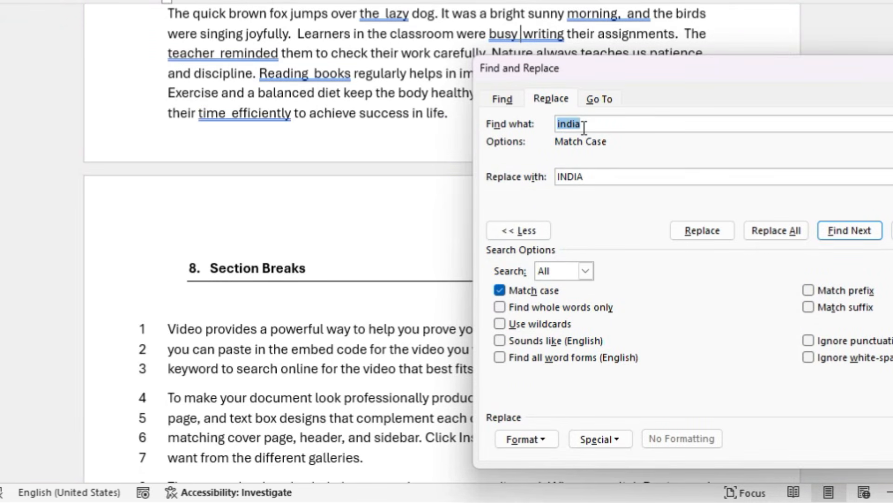
key("BackSpace")
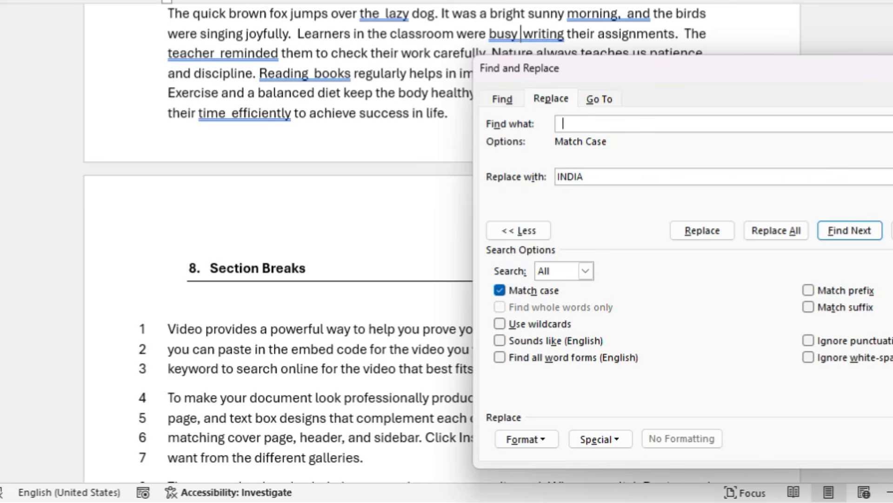
double_click(607, 176)
key("BackSpace")
left_click(763, 230)
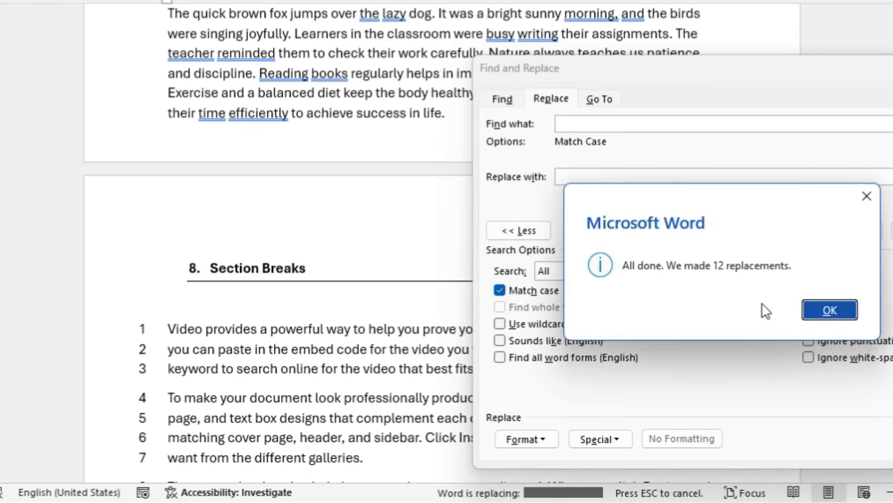
left_click(826, 309)
key("Escape")
Review the line-numbered sample paragraphs under the Section Breaks heading
scroll(408, 114, "up", 1)
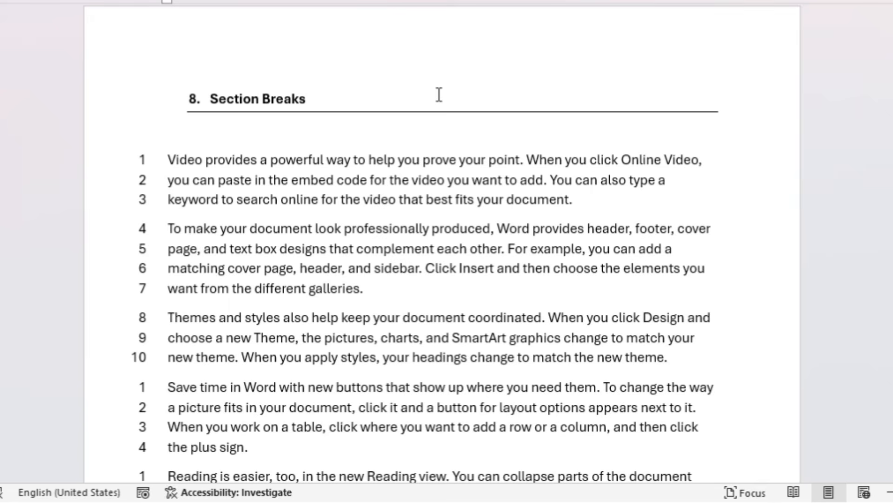
scroll(216, 178, "down", 2)
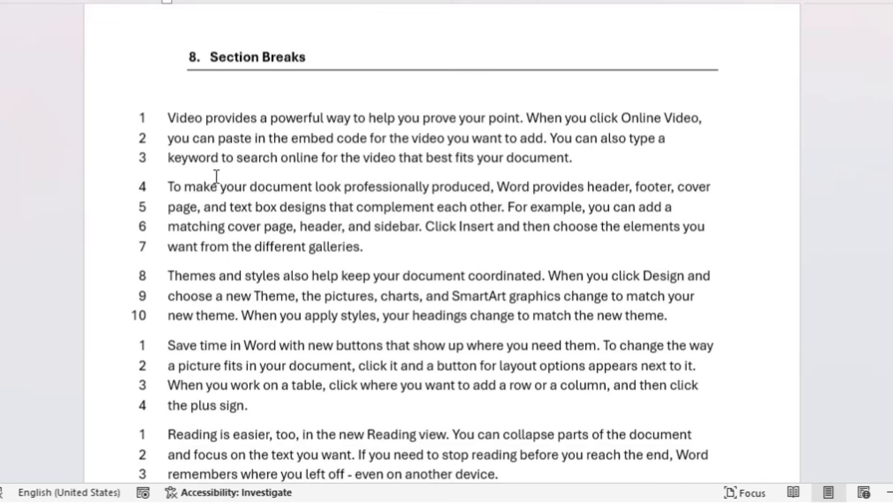
scroll(549, 167, "down", 6)
scroll(549, 195, "up", 5)
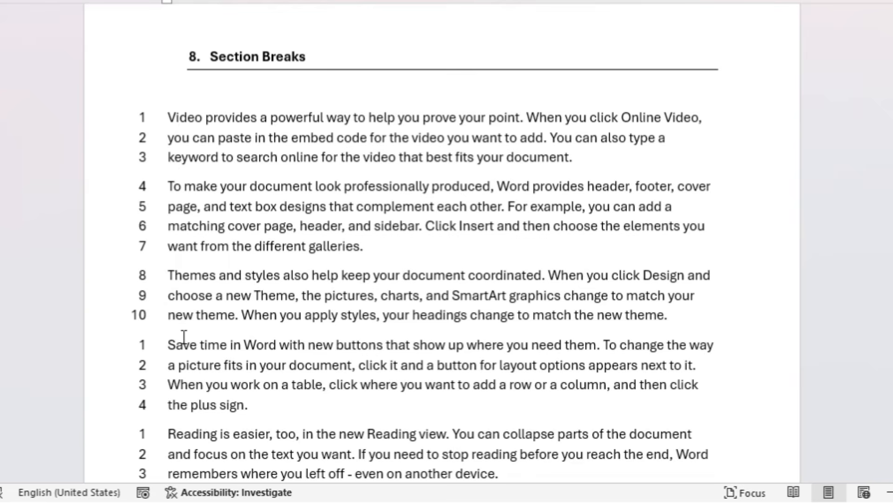
scroll(159, 360, "down", 1)
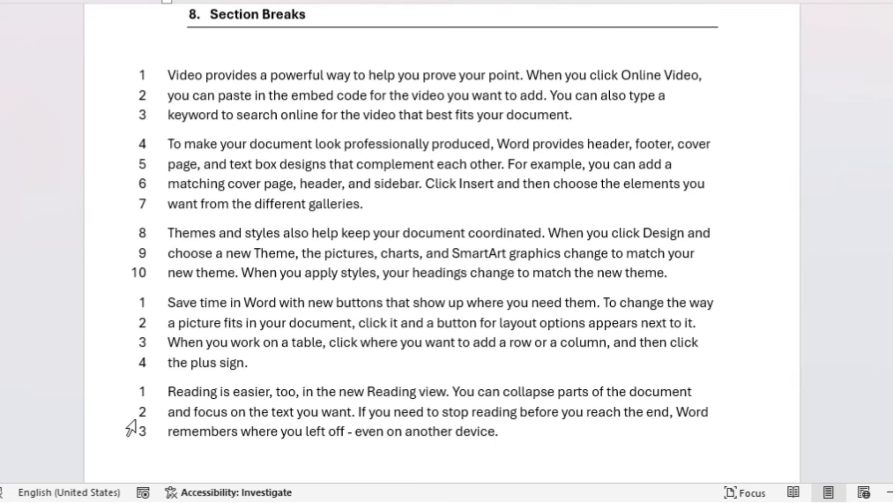
Create a new blank document and fill it with sample paragraphs using =RAND()
key("ctrl+n")
type("=RAND()")
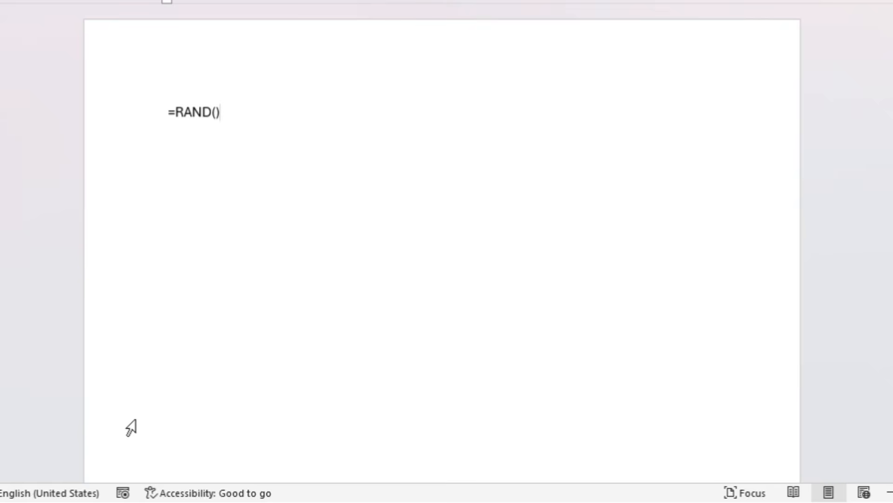
key("Return")
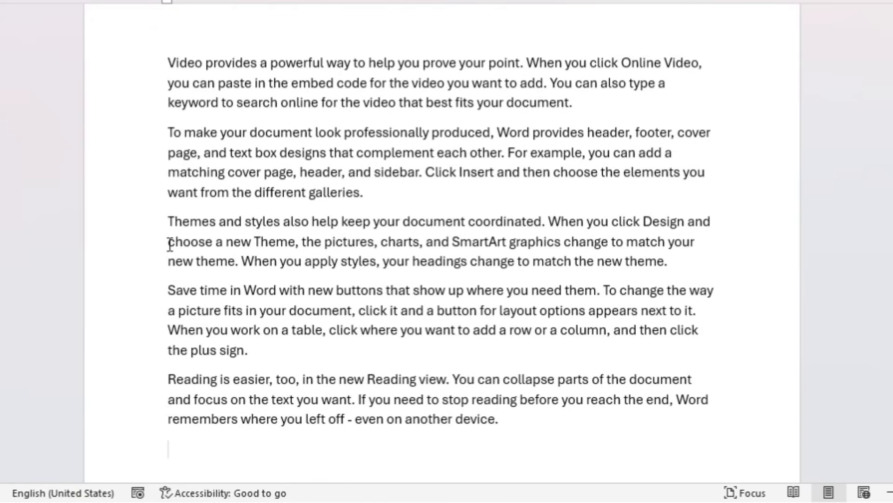
Select all the sample paragraphs, try the "1. 2. 3." list numbering on them, and remove it
left_click_drag(160, 63, 539, 412)
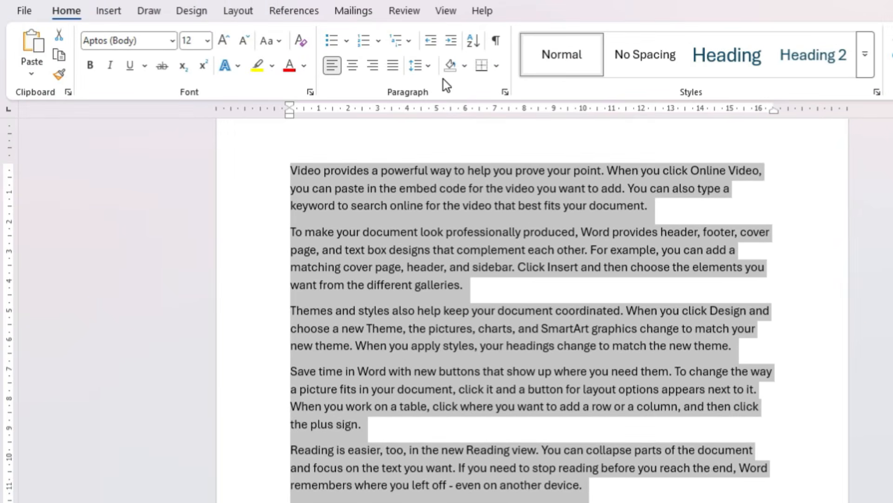
left_click(381, 41)
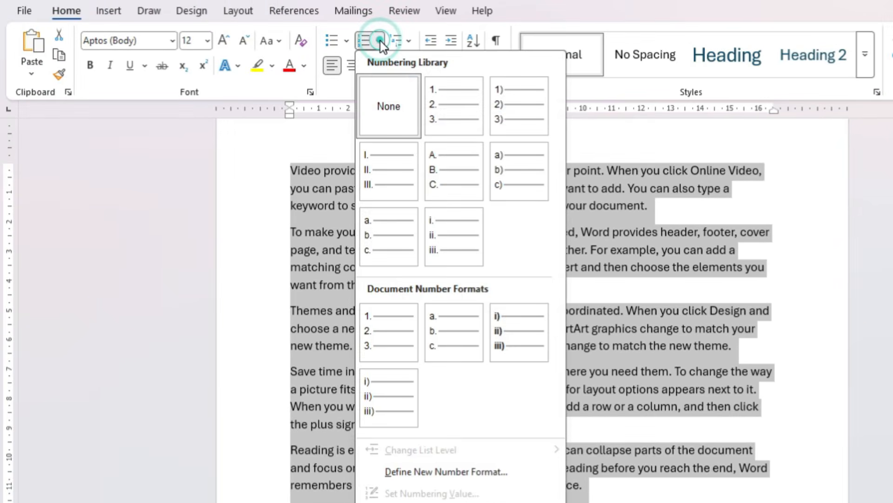
left_click(430, 89)
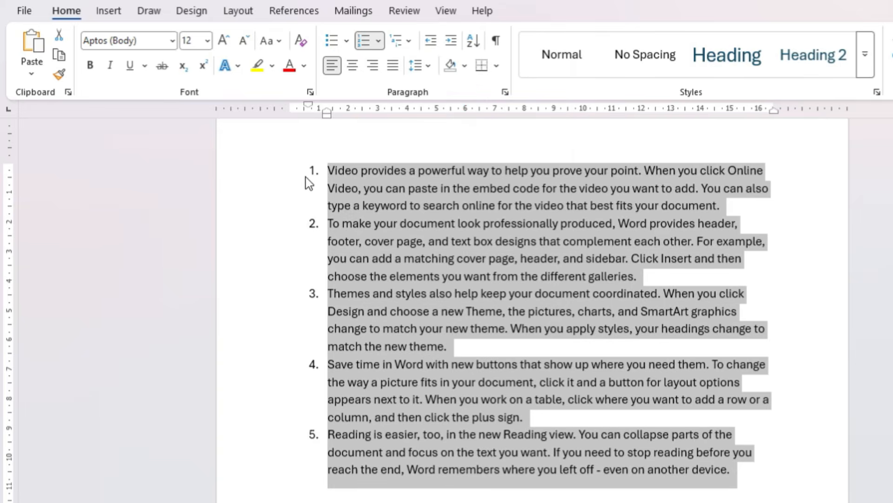
left_click(363, 43)
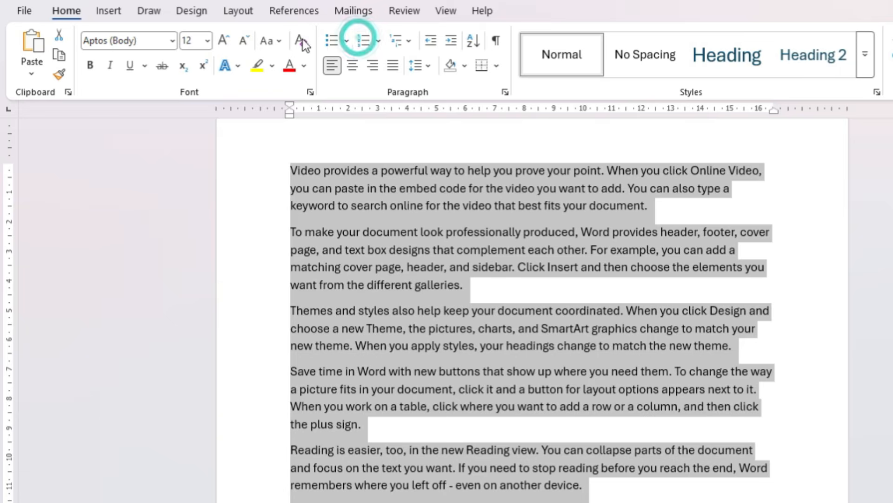
Turn on continuous line numbering for the sample text, and change it to restart on each page
left_click(240, 16)
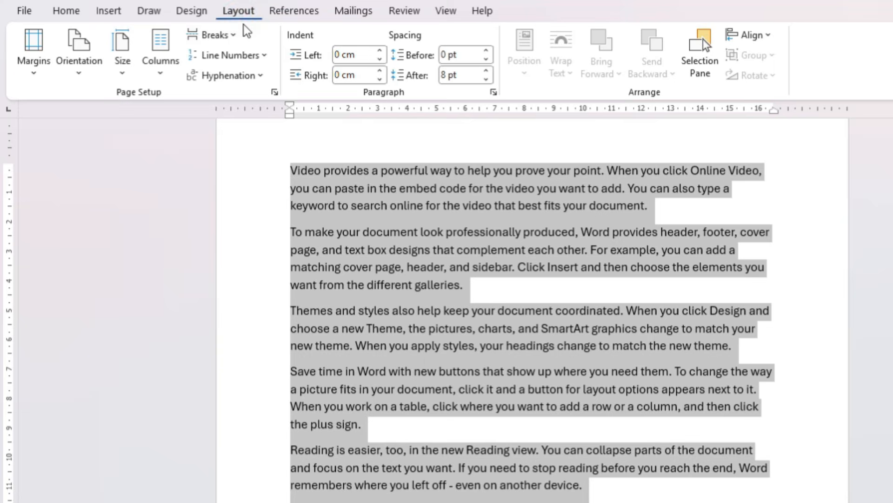
left_click(264, 55)
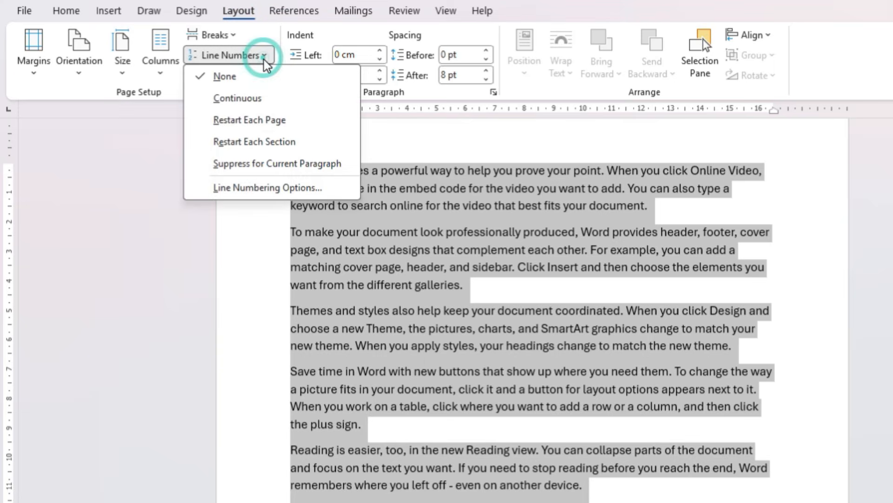
left_click(258, 98)
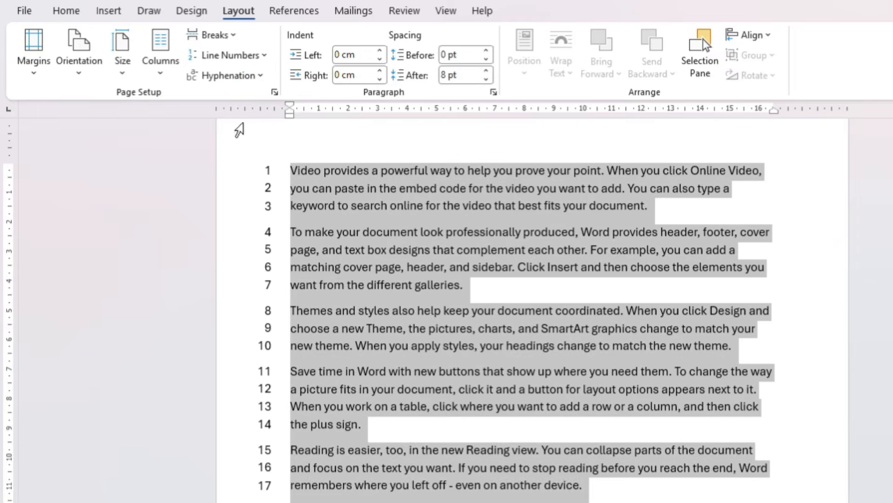
left_click(250, 59)
left_click(228, 120)
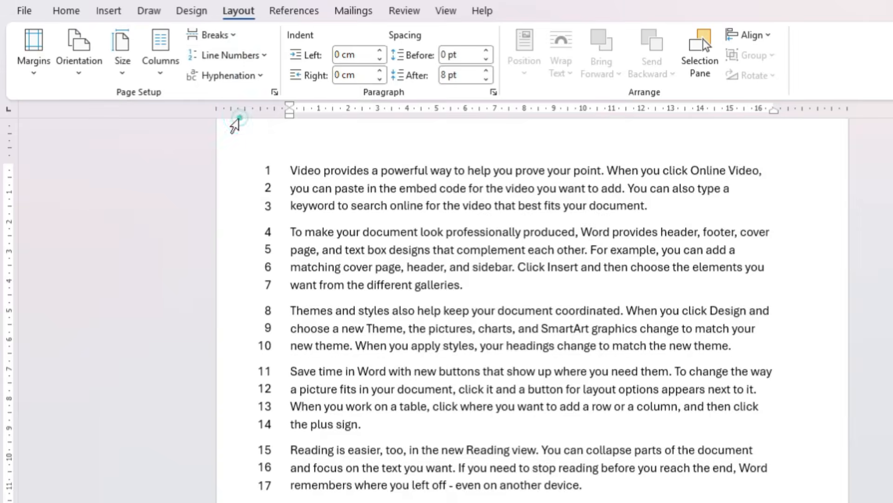
Try restarting the line numbers at each section, and remove the line numbering from the sample text
left_click(243, 58)
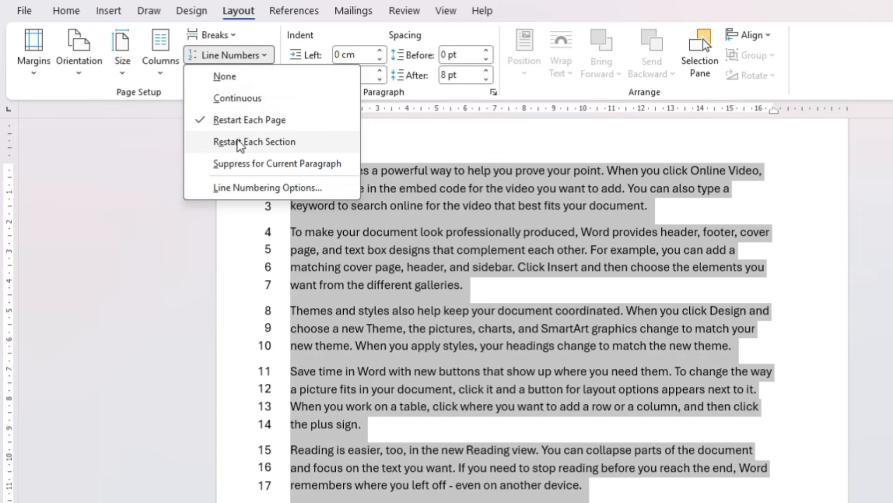
left_click(237, 136)
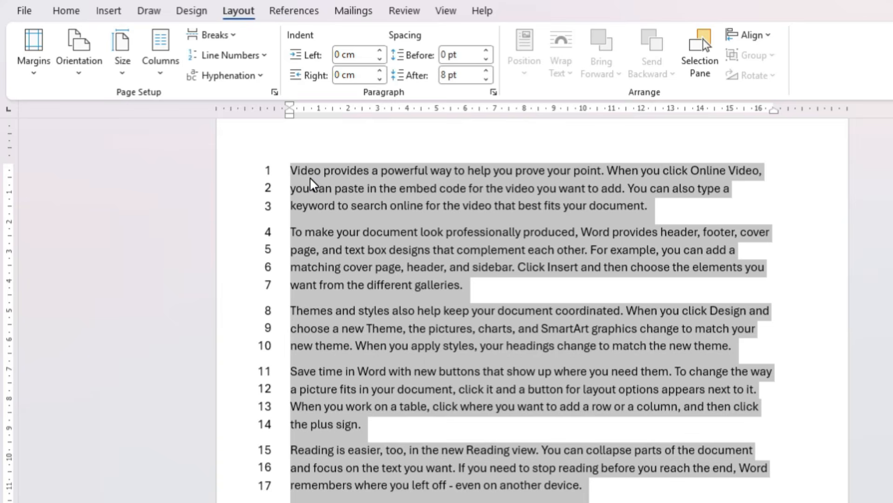
left_click(259, 56)
left_click(258, 76)
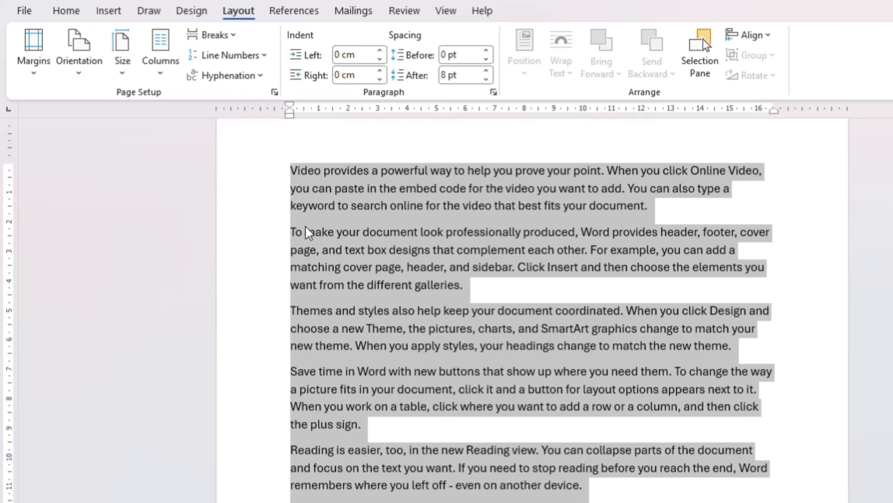
Insert continuous section breaks before the second paragraph ("To make your document") and the third paragraph ("Themes and styles")
left_click(296, 207)
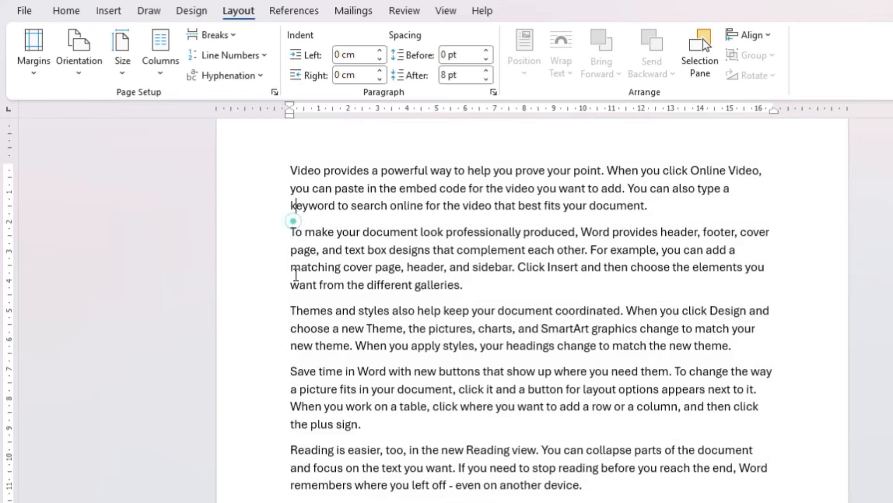
left_click(233, 36)
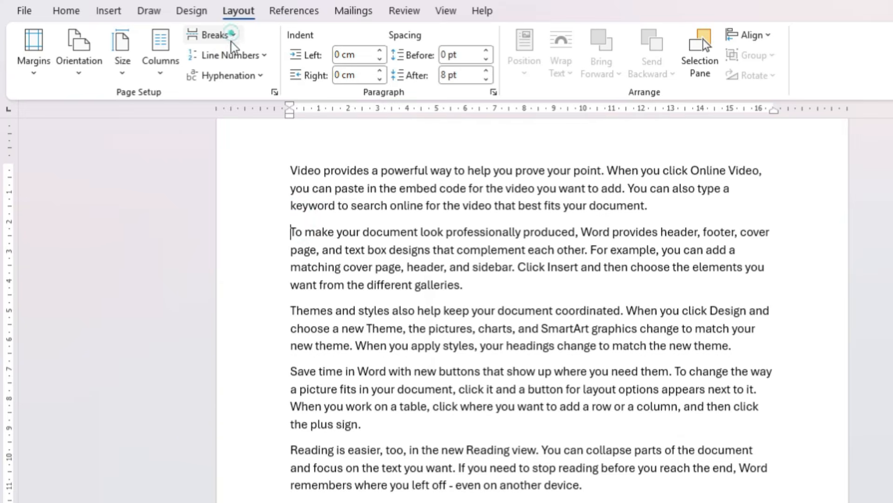
left_click(232, 35)
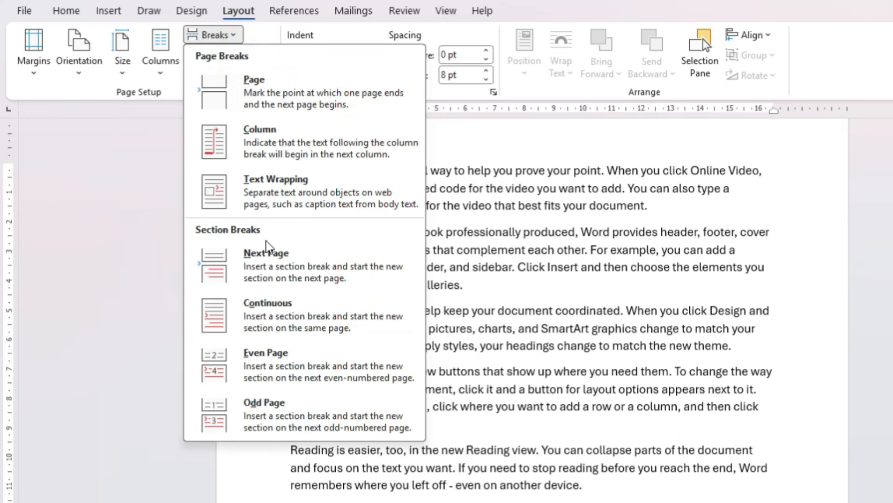
left_click(283, 321)
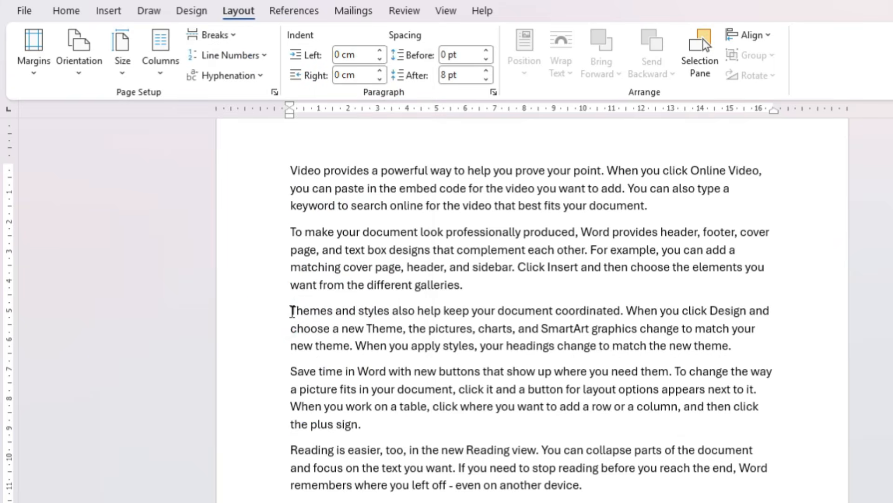
left_click(212, 35)
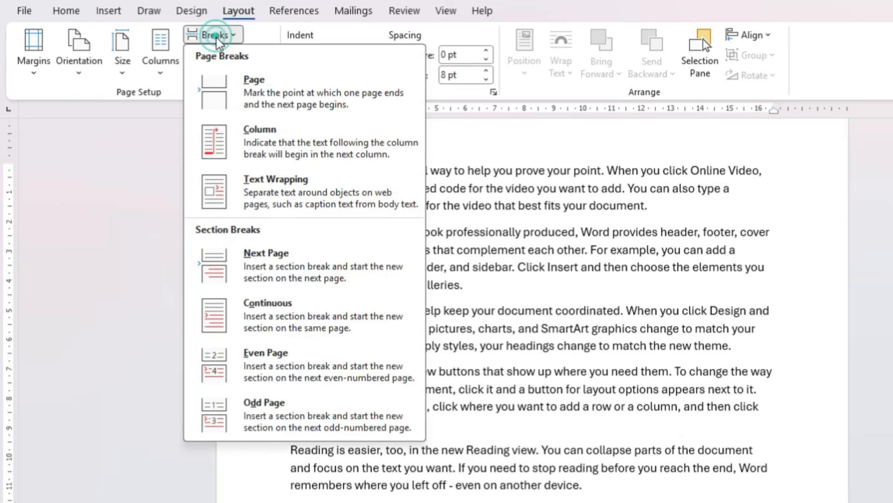
left_click(269, 317)
Insert continuous section breaks before the fourth paragraph ("Save time in Word") and the fifth paragraph ("Reading is easier")
left_click(287, 371)
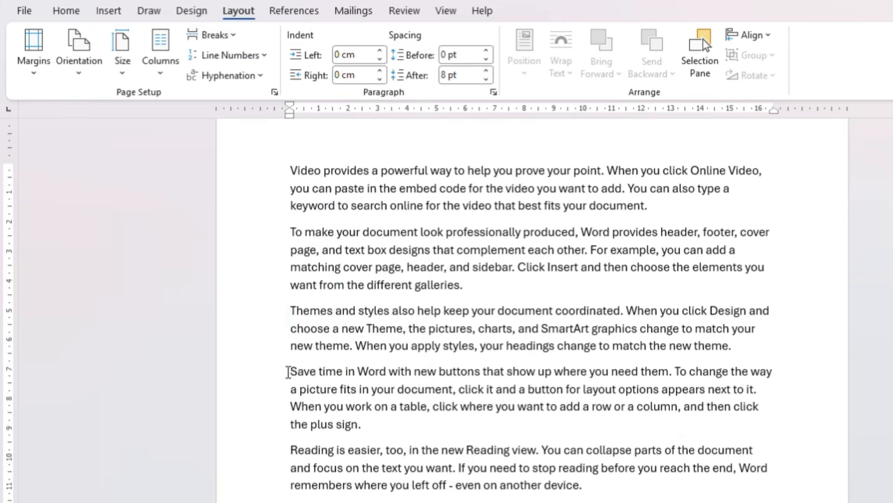
left_click(213, 34)
left_click(266, 304)
left_click(291, 450)
left_click(218, 35)
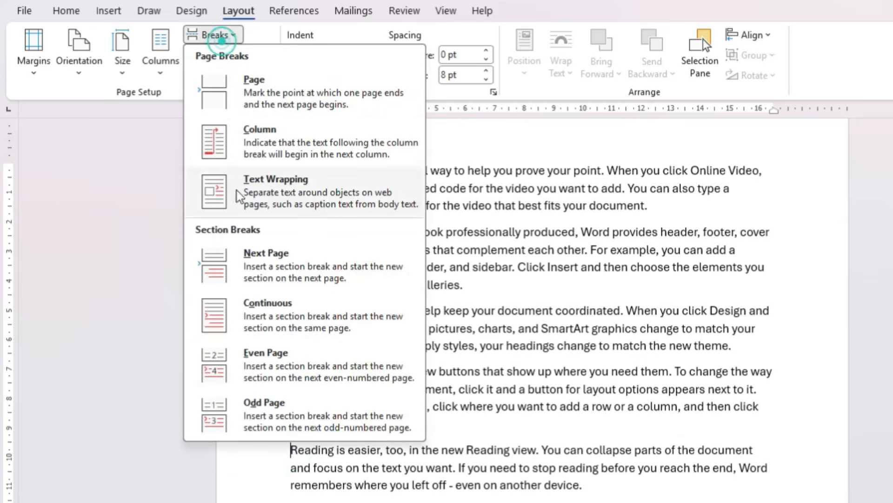
left_click(254, 328)
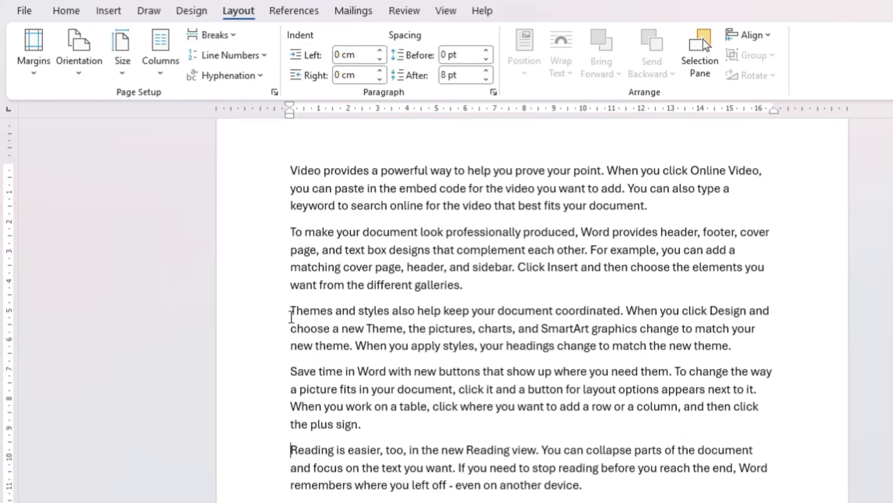
Select all five sample paragraphs and turn on line numbering that restarts at each section
left_click(294, 185)
left_click(331, 245)
left_click_drag(286, 168, 314, 484)
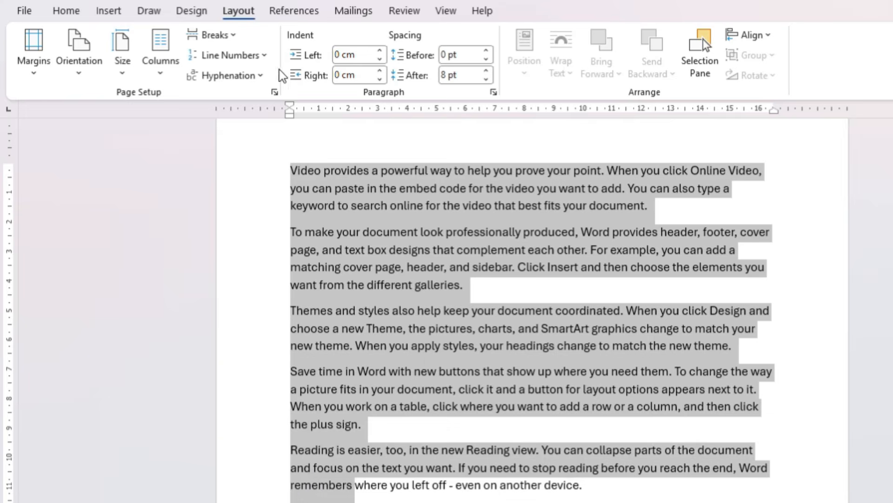
left_click(263, 56)
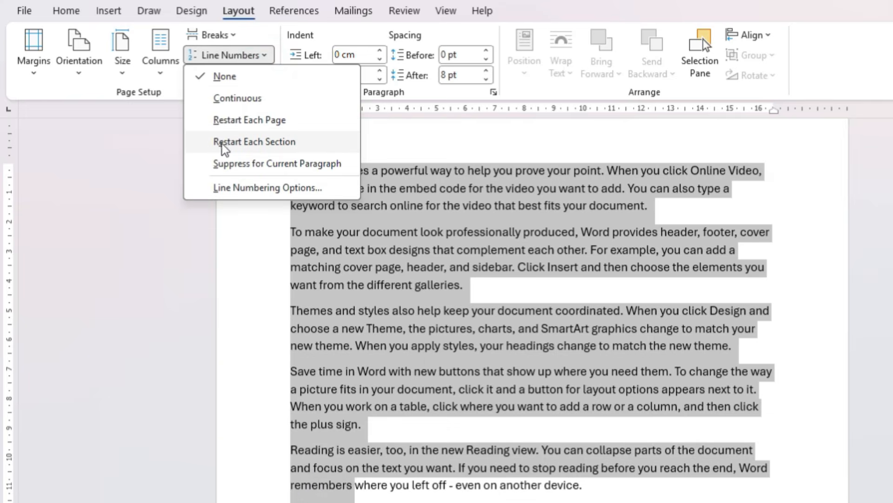
left_click(272, 143)
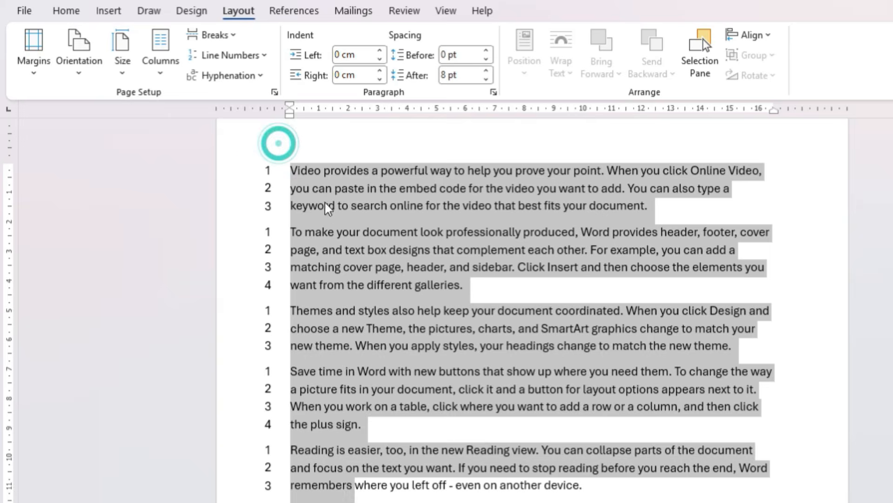
left_click(370, 231)
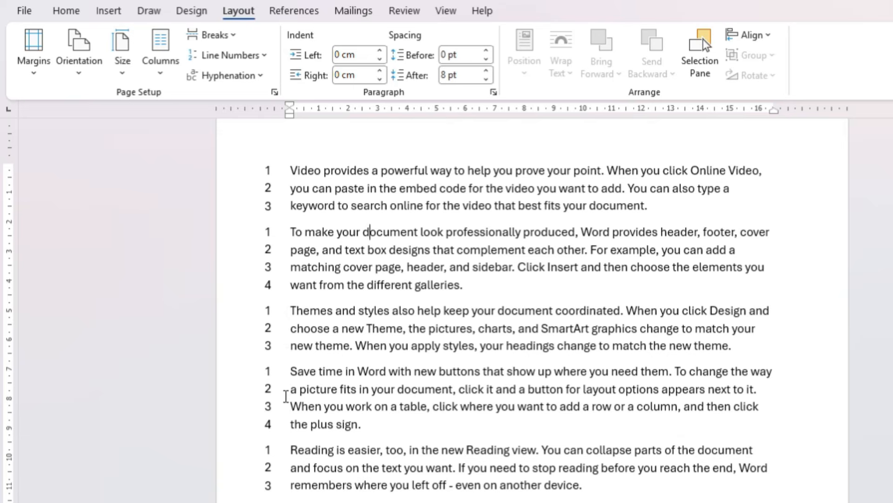
Fill a new blank document with =RAND() sample paragraphs on the first page and again on a second page
key("ctrl+a")
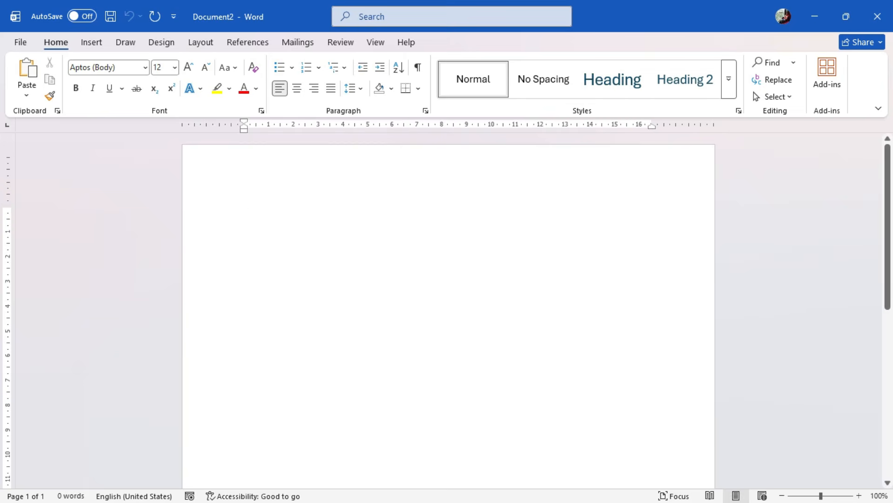
type("=RAND()")
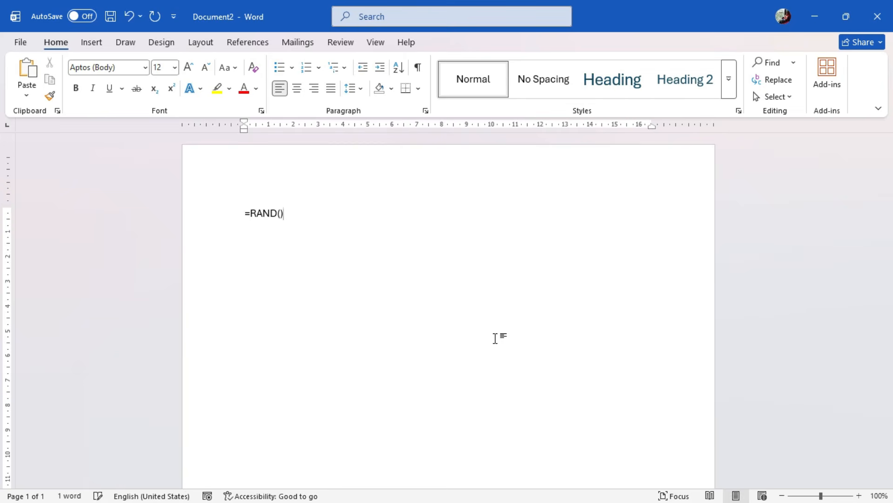
key("Return")
scroll(496, 338, "down", 10)
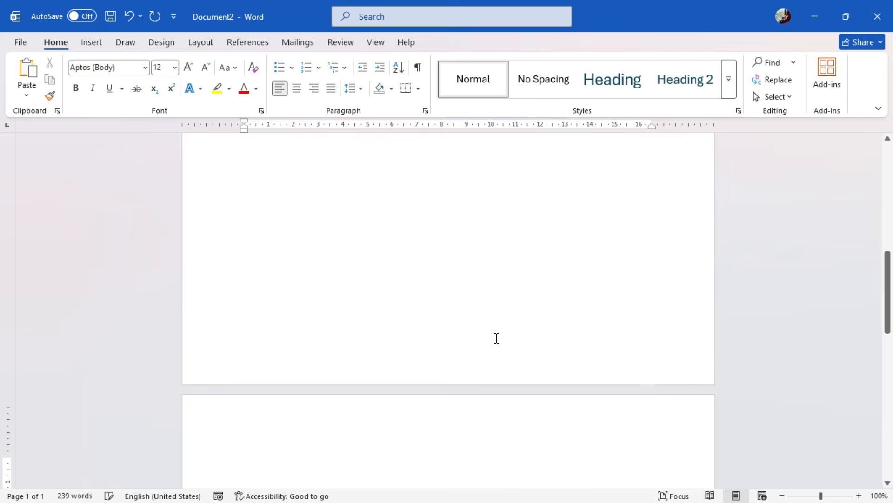
type("=RAND")
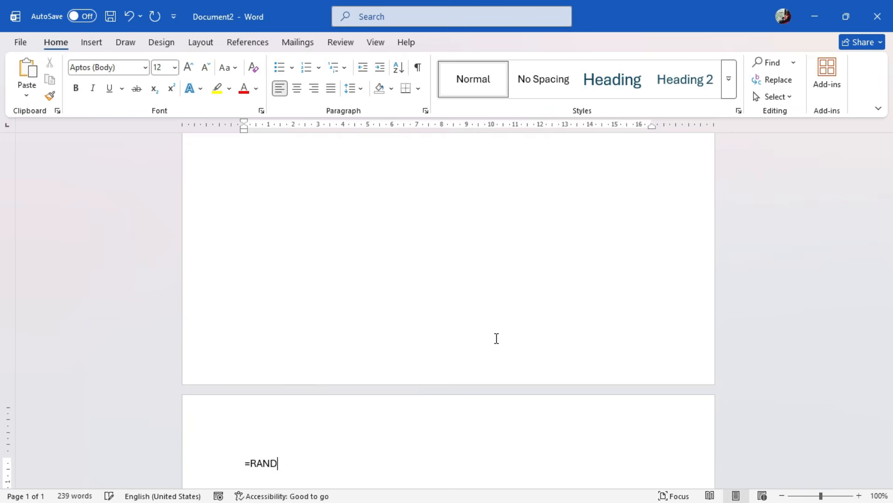
type("()")
key("Return")
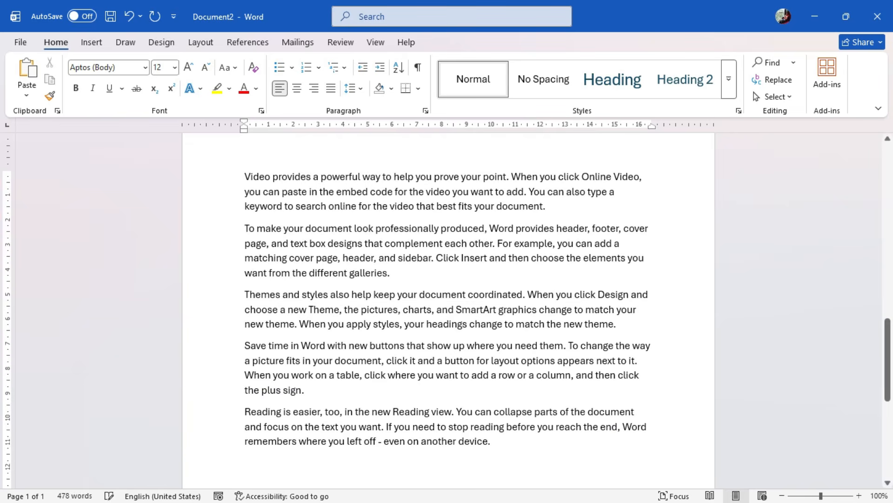
Apply a red Box page border with a 3 pt thick-and-thin double line to the whole document
left_click(180, 42)
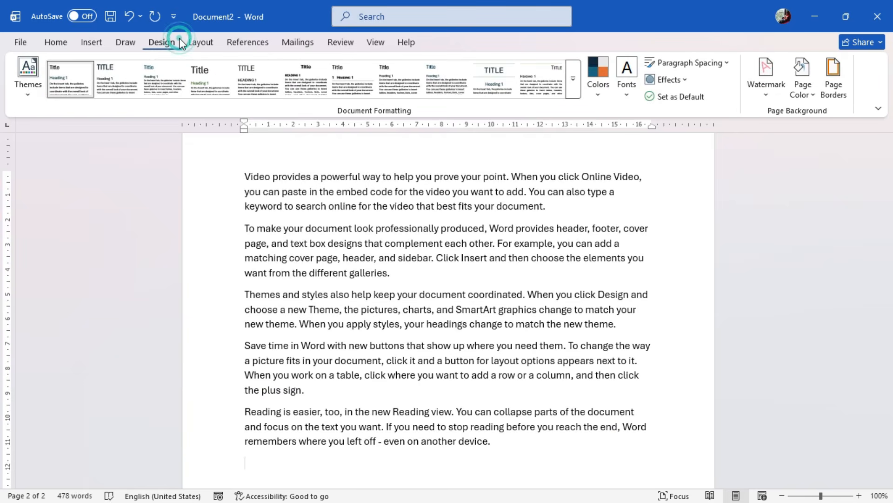
left_click(841, 95)
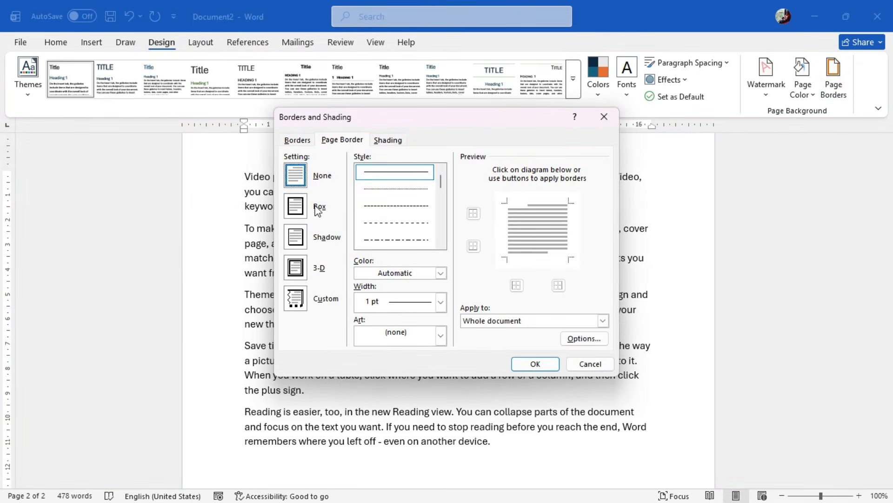
left_click(318, 209)
scroll(419, 218, "down", 5)
left_click(432, 238)
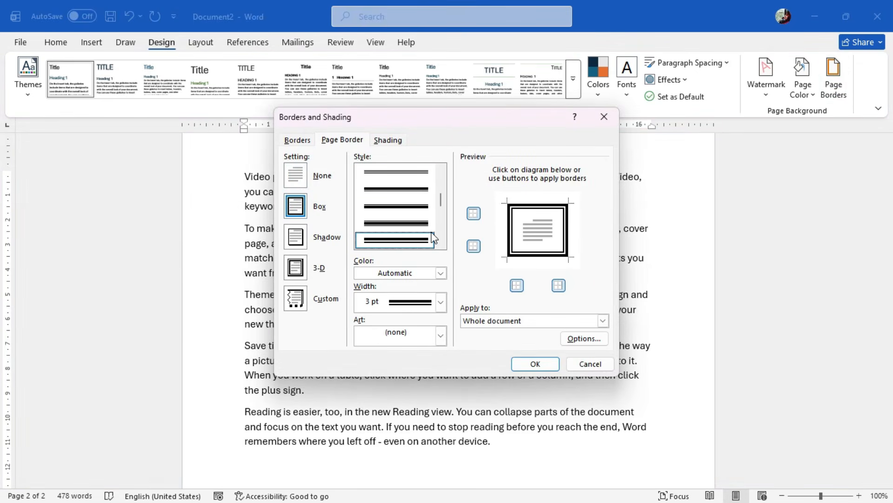
left_click(441, 273)
left_click(382, 461)
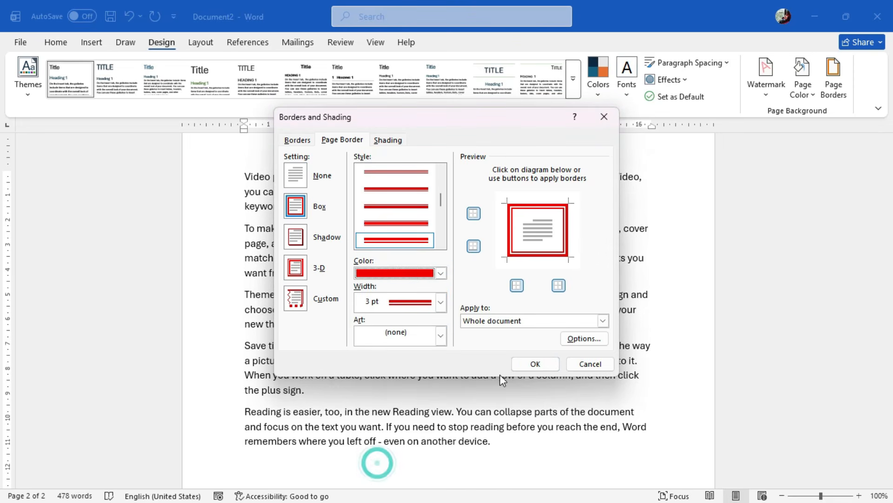
left_click(535, 363)
Insert a Next Page section break before the first paragraph of the second page's text
scroll(511, 354, "up", 8)
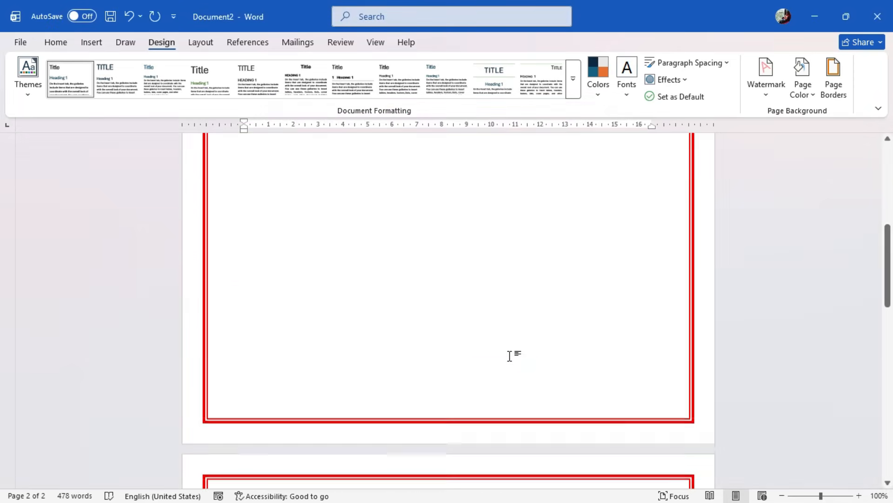
scroll(511, 356, "down", 10)
scroll(511, 356, "up", 5)
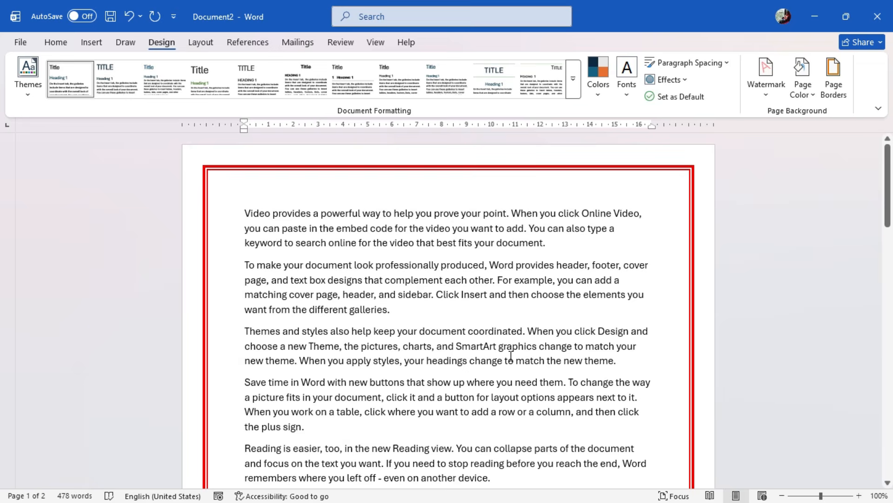
scroll(511, 356, "down", 3)
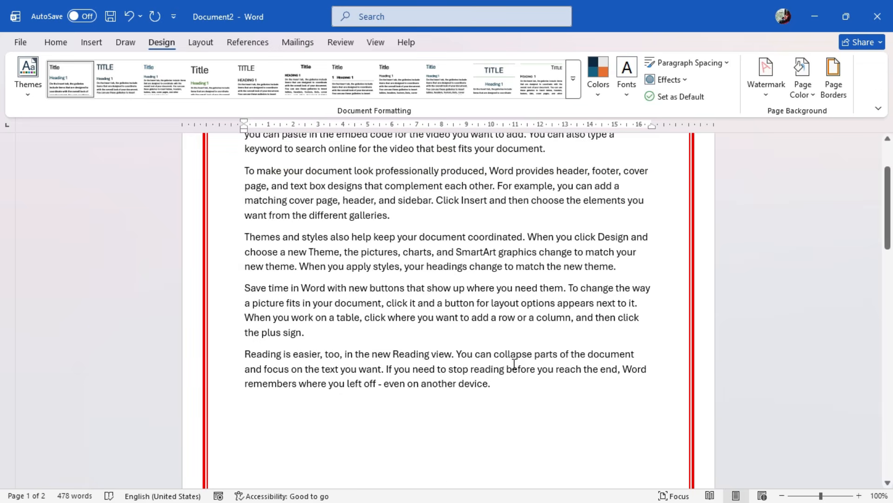
scroll(544, 331, "up", 3)
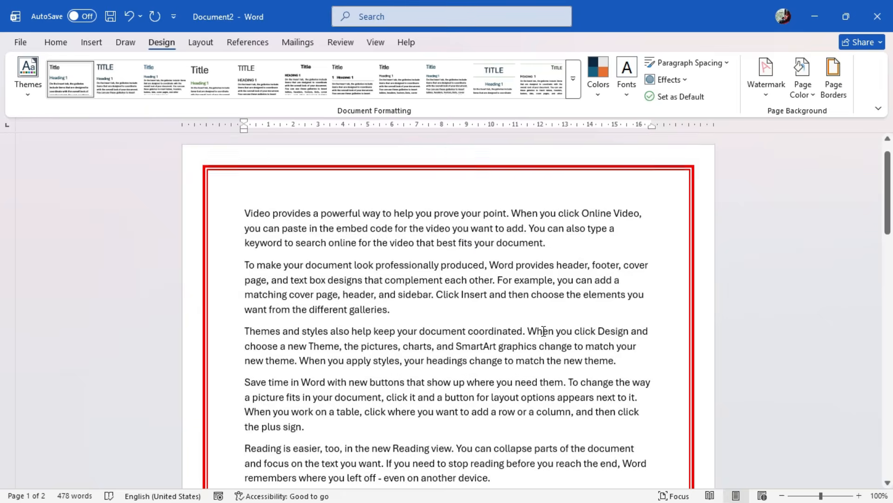
scroll(544, 332, "down", 15)
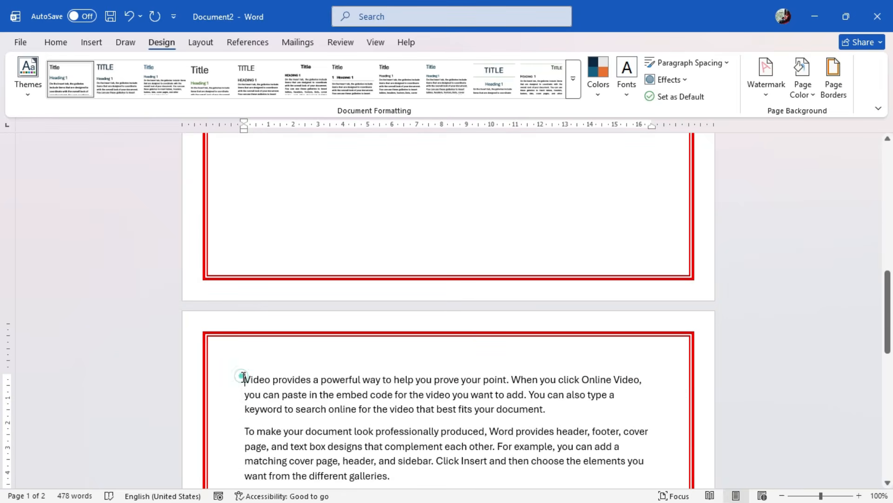
left_click(201, 42)
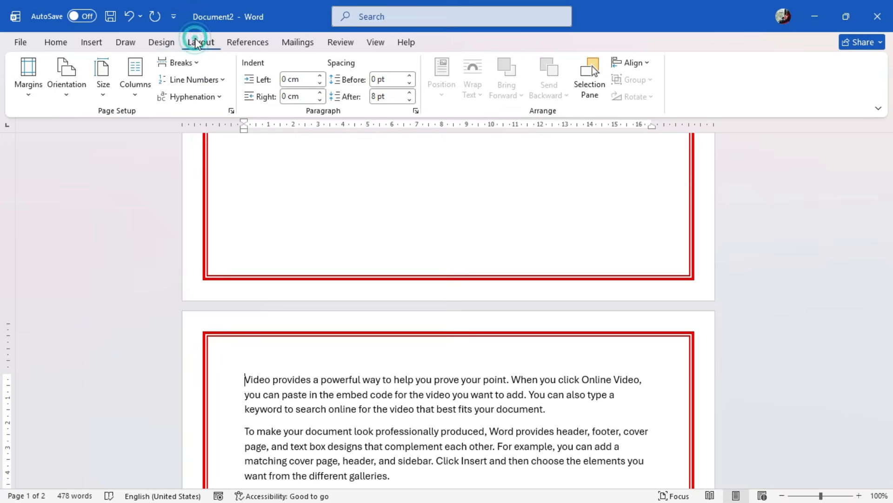
left_click(193, 64)
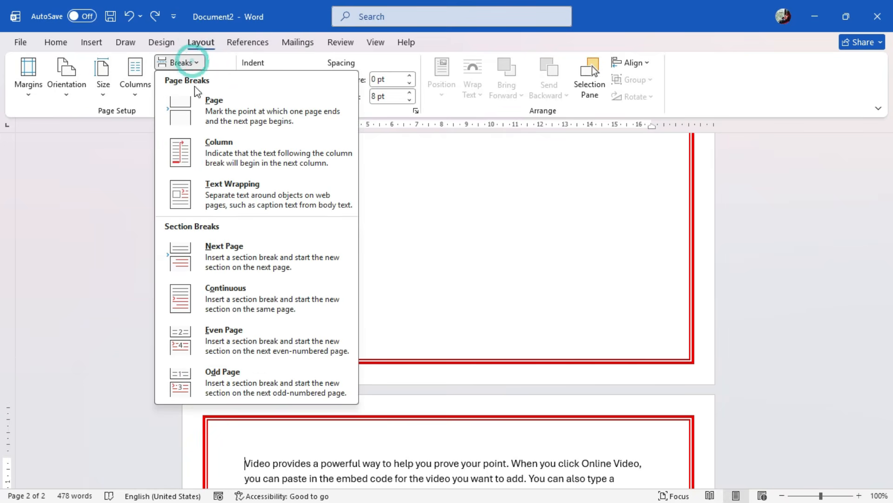
left_click(224, 255)
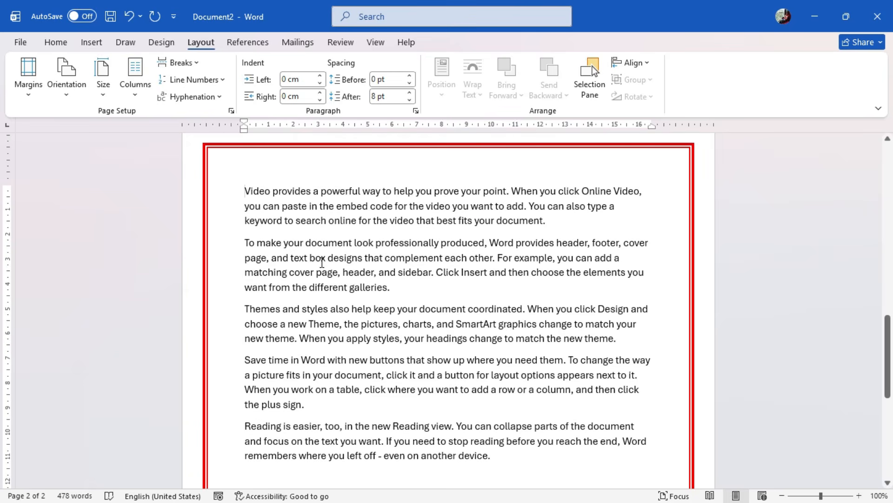
Set up a blue Box page border with a 3 pt thick solid-band line style
left_click(163, 43)
left_click(834, 79)
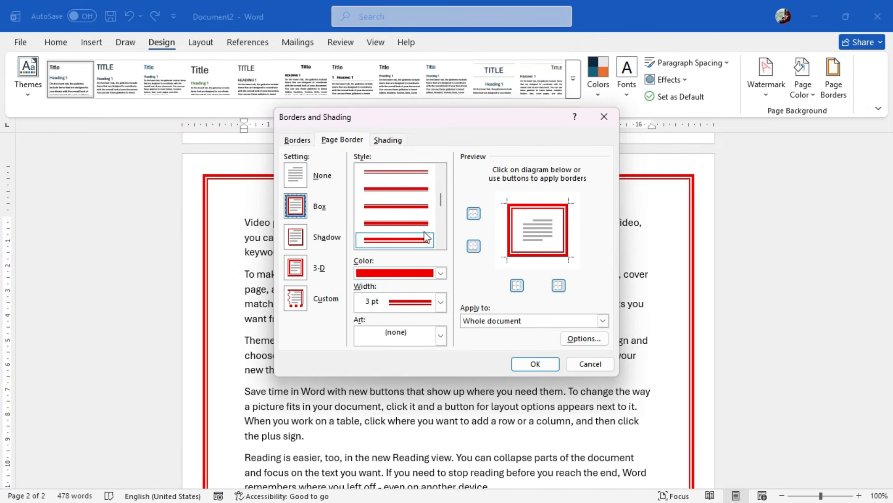
scroll(423, 238, "down", 3)
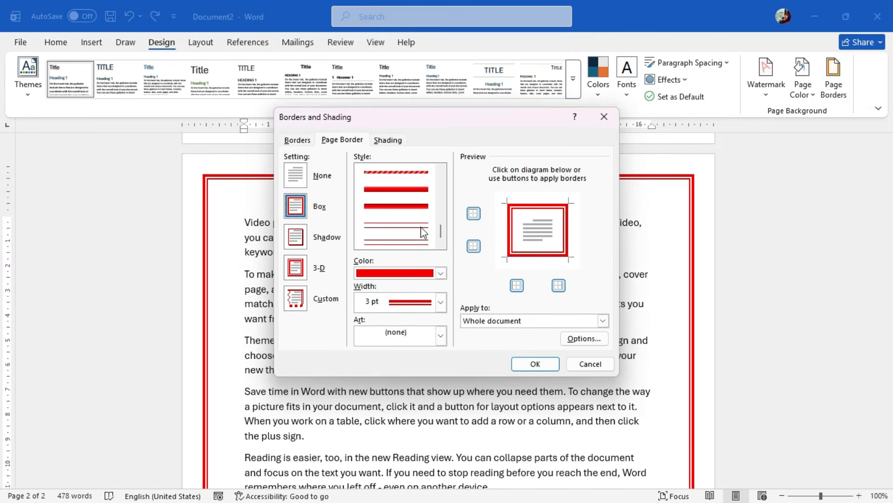
left_click(411, 203)
left_click(441, 273)
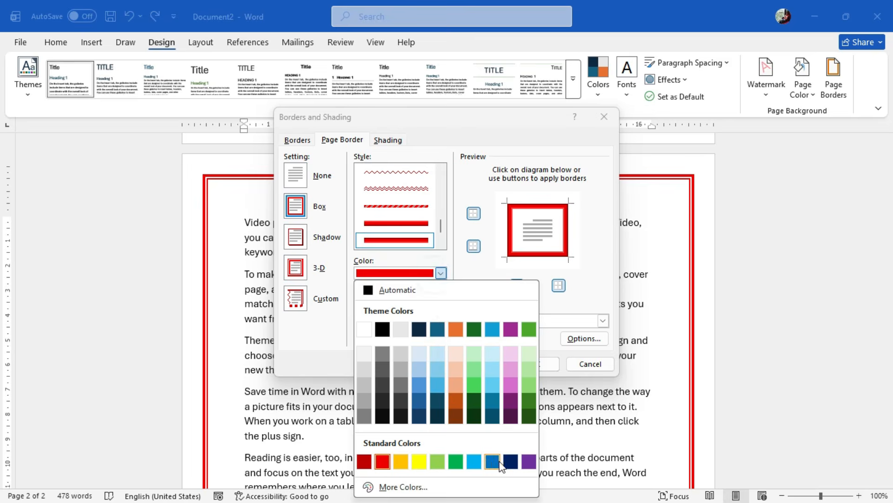
left_click(490, 462)
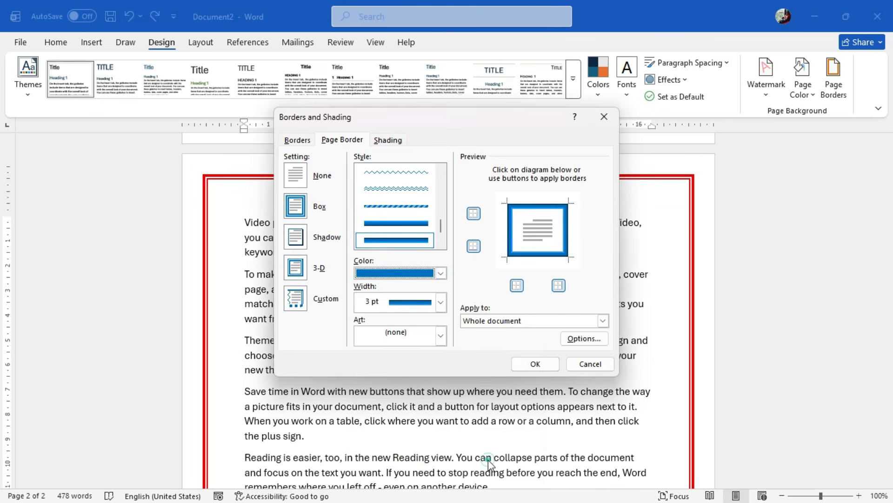
Apply the blue page border to this section only and compare the borders on both pages
left_click(506, 321)
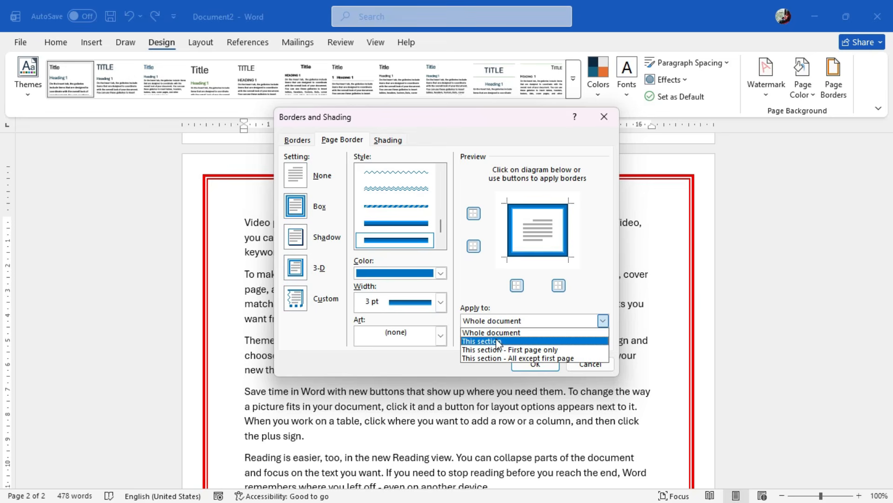
left_click(496, 341)
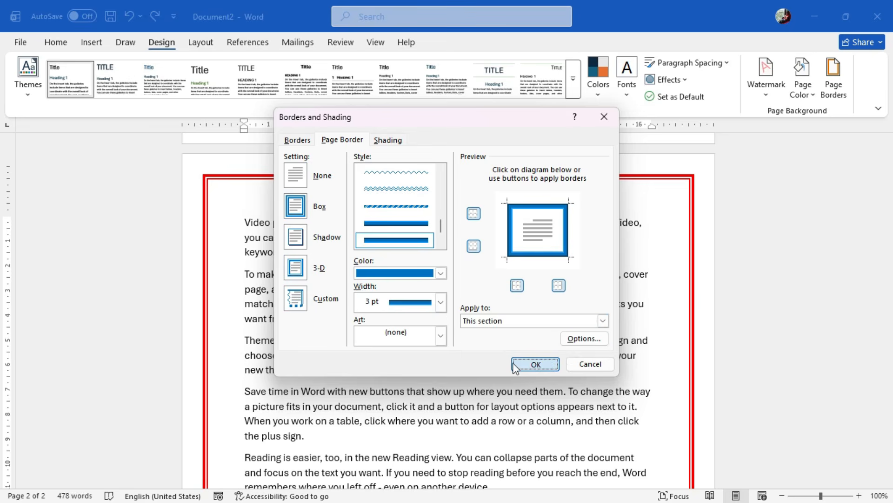
left_click(513, 363)
scroll(512, 362, "up", 12)
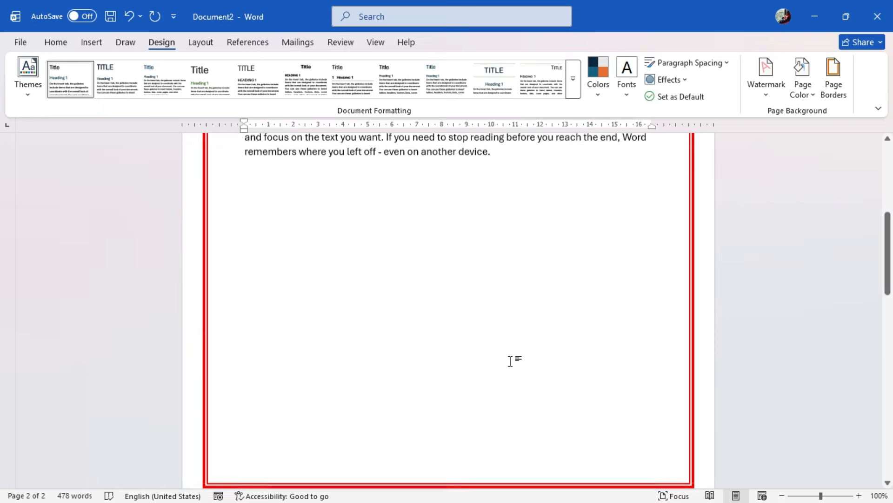
scroll(512, 362, "up", 3)
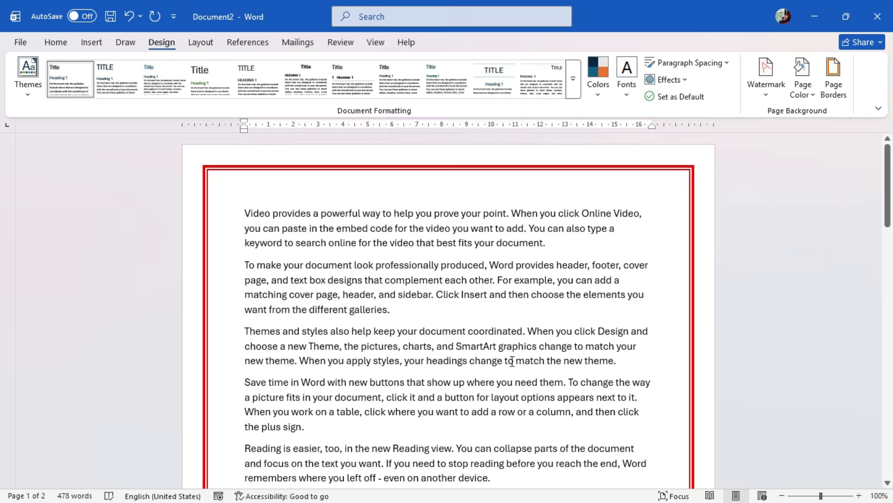
scroll(512, 362, "down", 5)
scroll(509, 386, "down", 2)
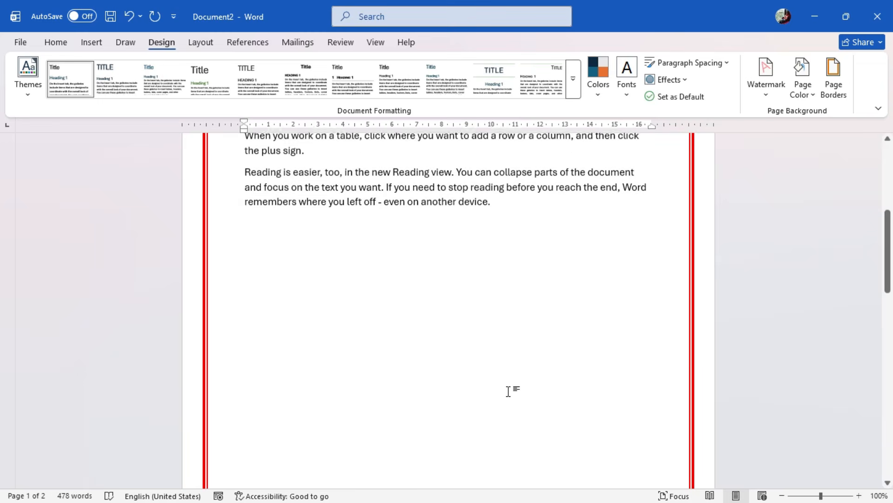
scroll(509, 391, "down", 5)
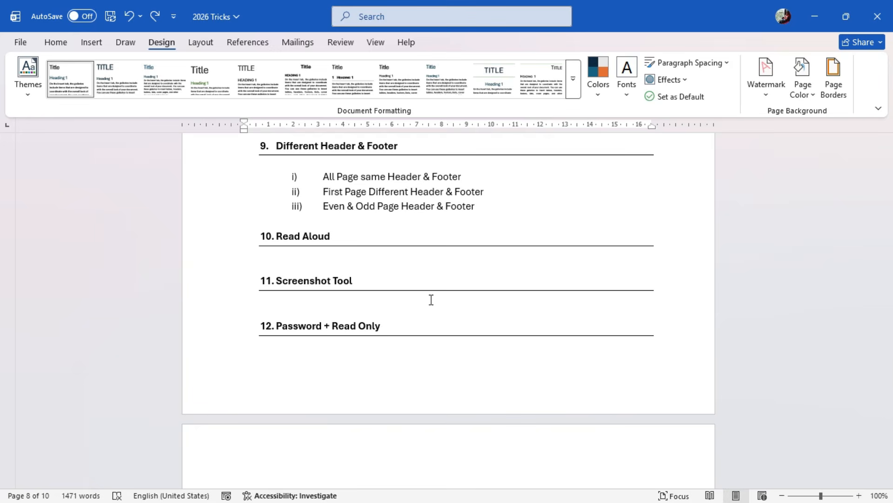
Insert the built-in Banded header in the 2026 Tricks document
scroll(431, 300, "up", 7)
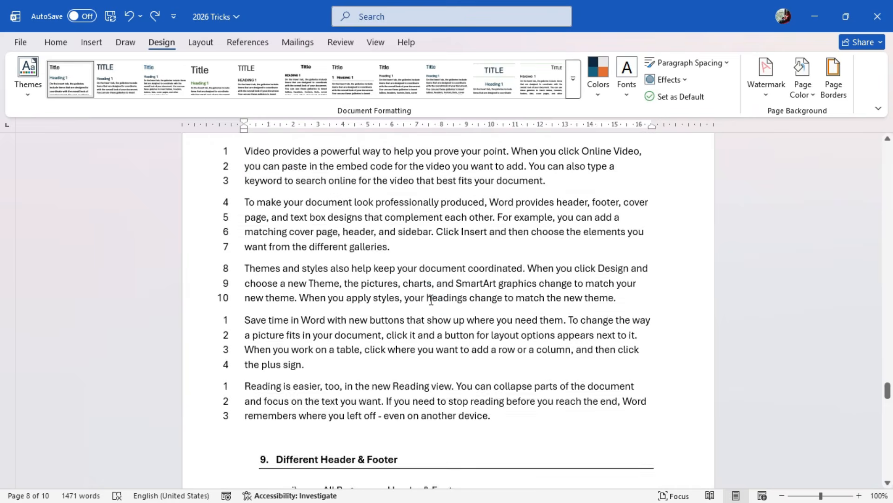
left_click(431, 299)
left_click(92, 42)
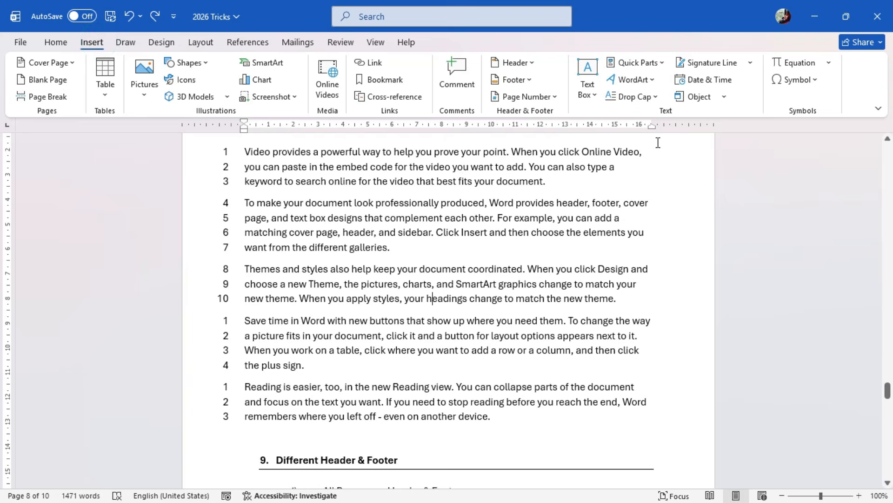
left_click(531, 65)
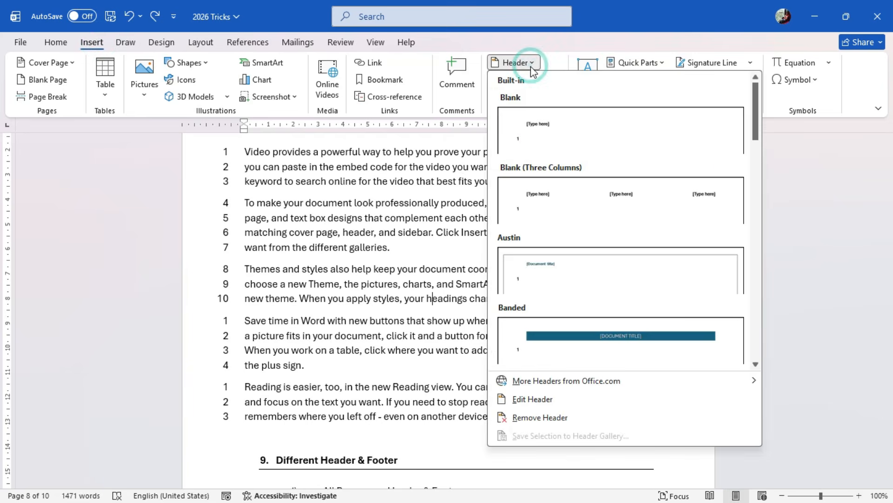
scroll(616, 282, "down", 3)
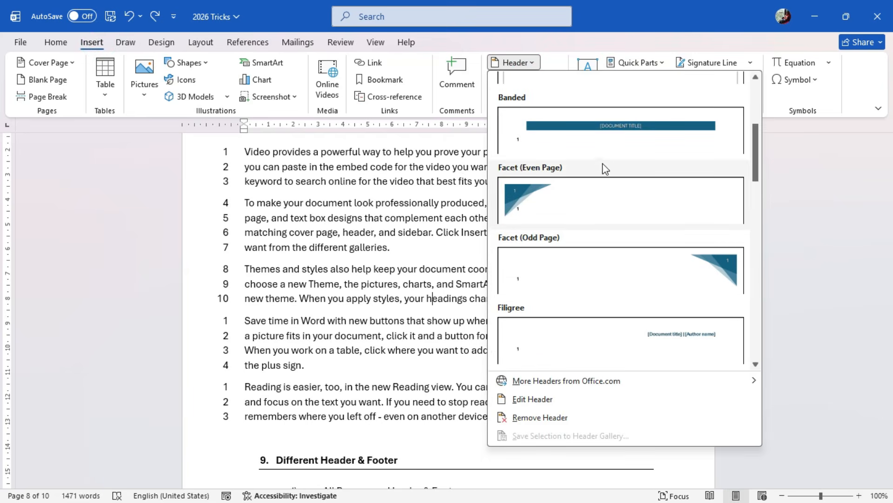
left_click(618, 147)
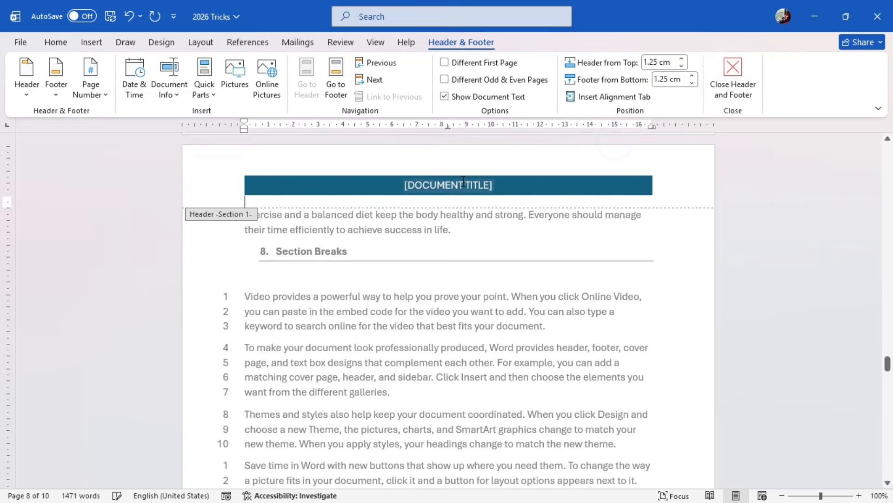
Replace the header's document title placeholder with MICROSOFT WORD TRICKS 2026 and close header editing
left_click(457, 184)
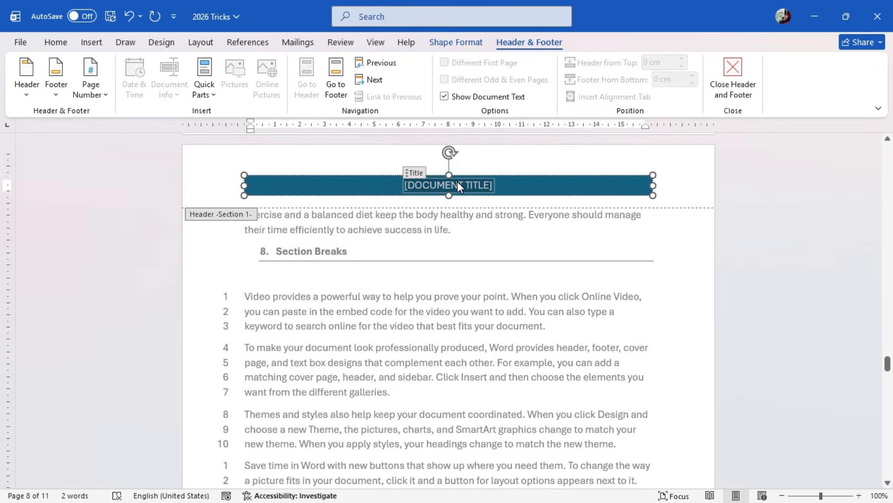
type("MICRO")
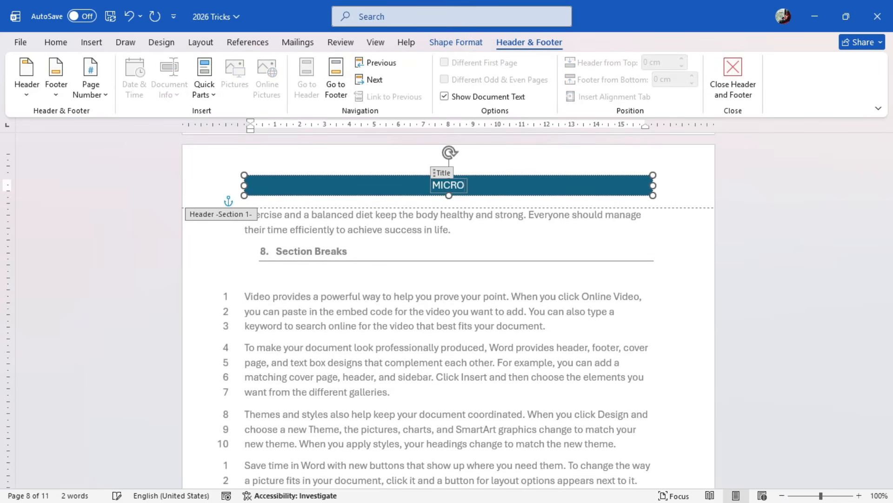
type("SOFT WOR")
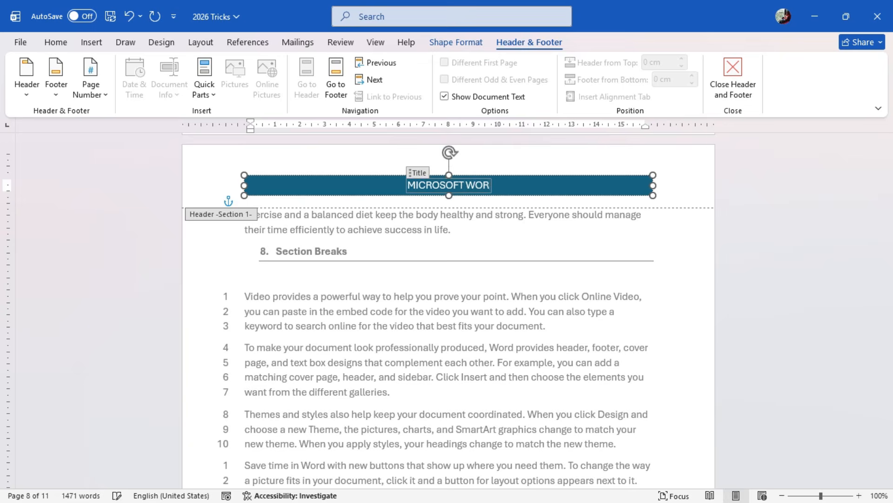
type("D TRICKS 2026")
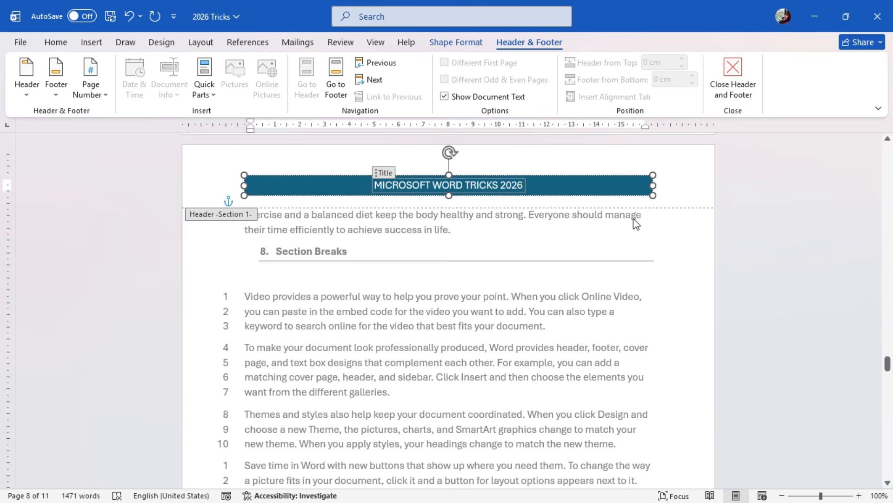
left_click(723, 92)
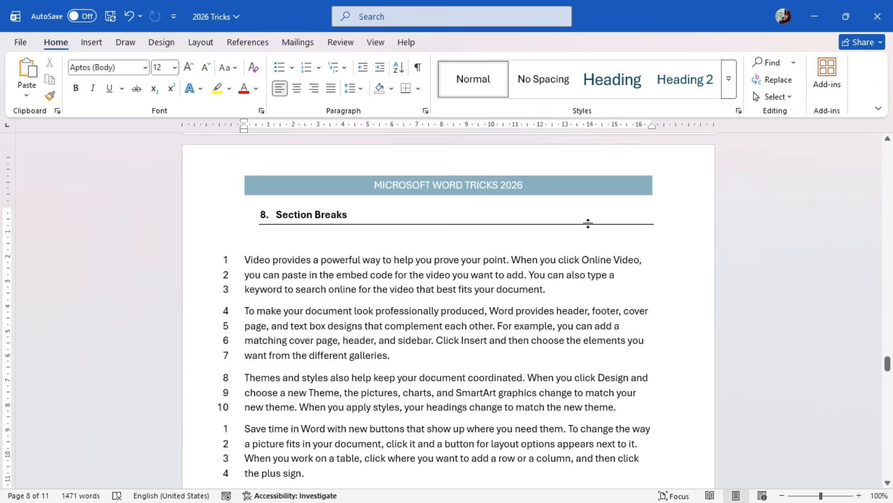
Open the header on the document's first page for editing and turn on Different First Page
scroll(587, 223, "up", 15)
scroll(585, 224, "up", 20)
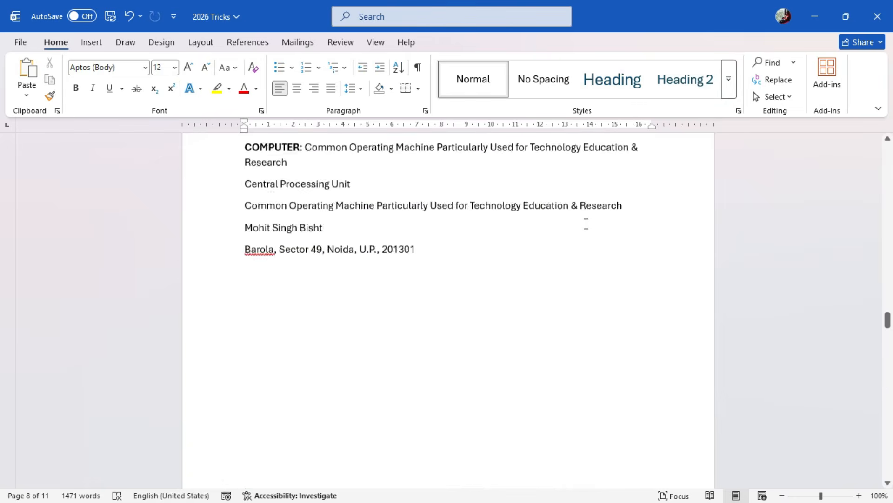
scroll(584, 224, "up", 20)
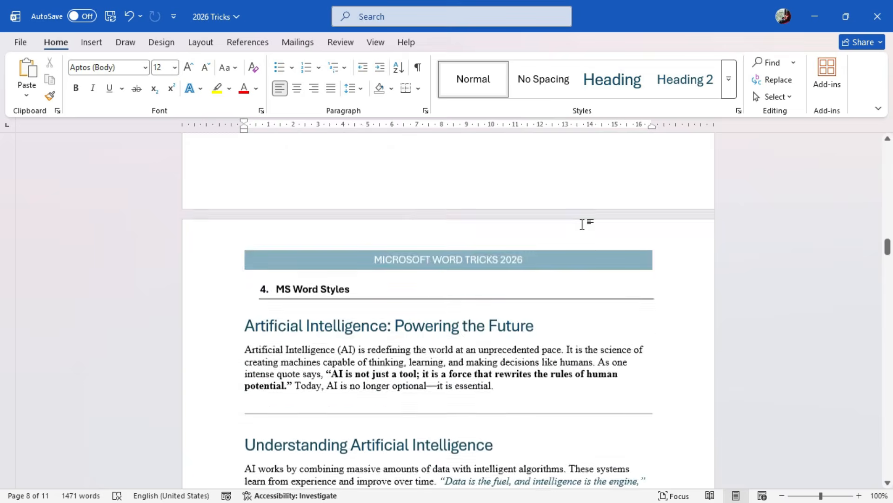
scroll(582, 221, "up", 3)
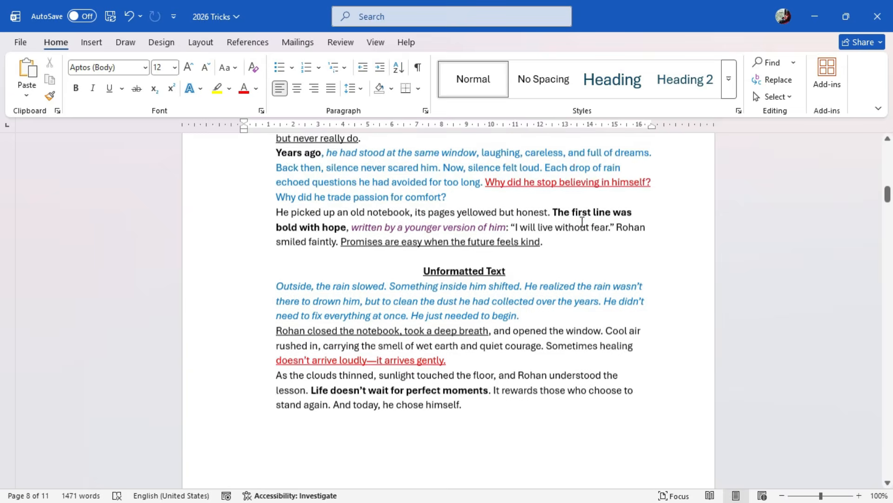
key("ctrl+Home")
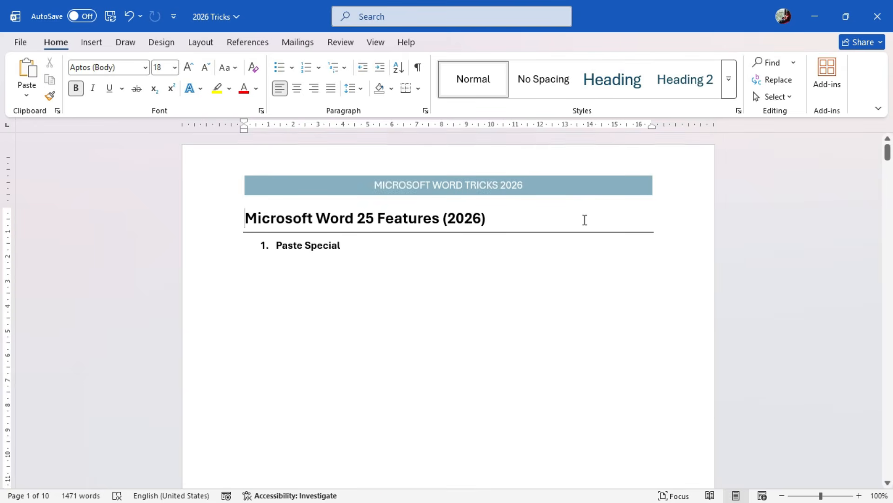
double_click(573, 169)
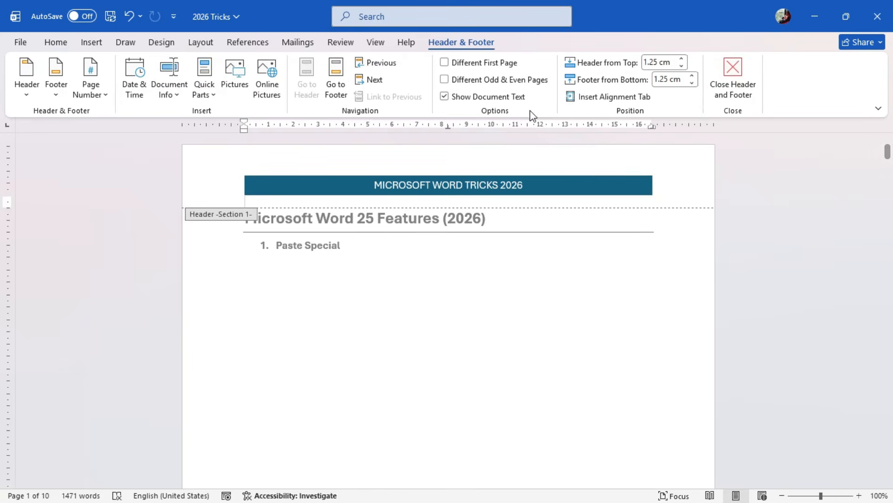
left_click(470, 68)
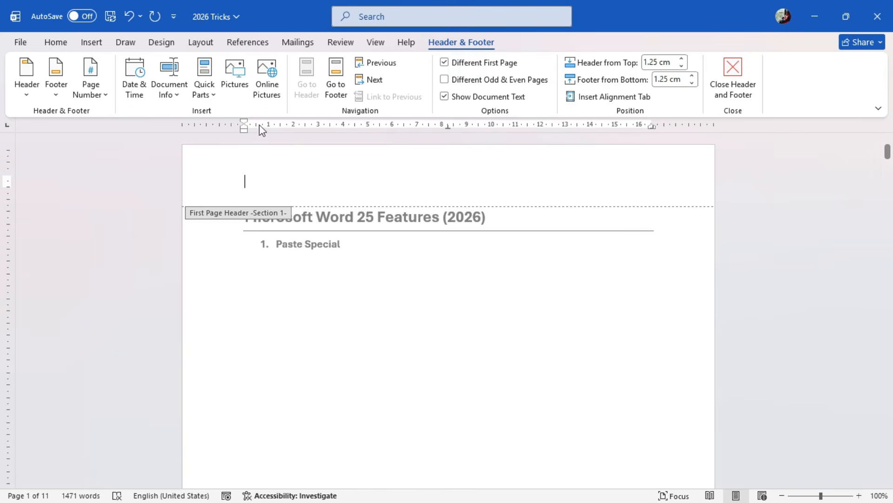
Insert a built-in orange header with a title and a date field on the first page
left_click(33, 89)
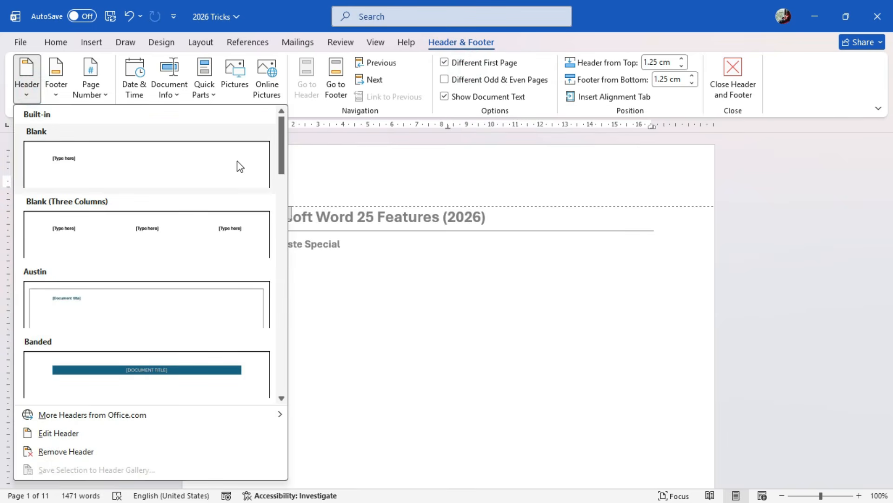
left_click_drag(279, 144, 282, 307)
left_click(250, 294)
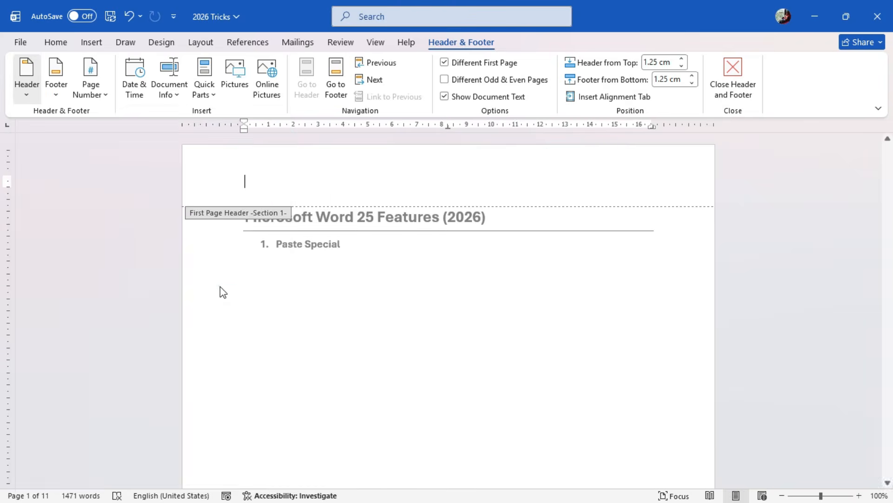
Enter 08/02/2026 in the first-page header's date field, close header editing and compare the headers on the following pages
left_click(646, 189)
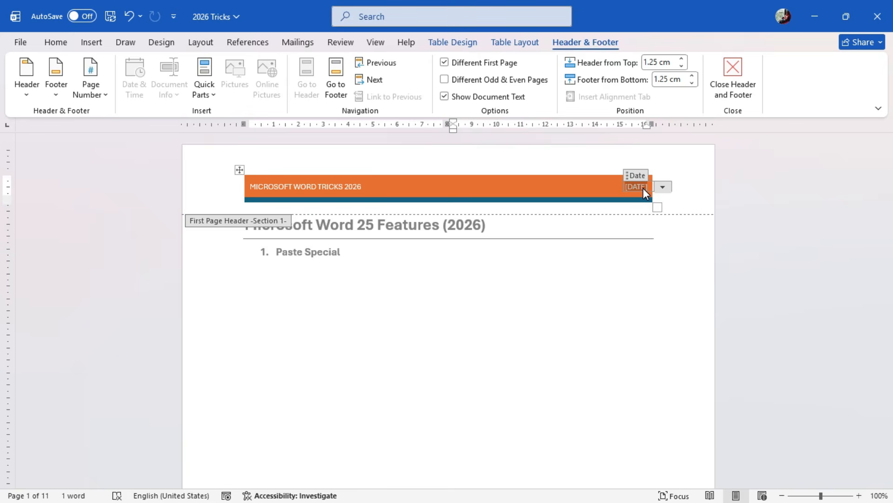
type("08/")
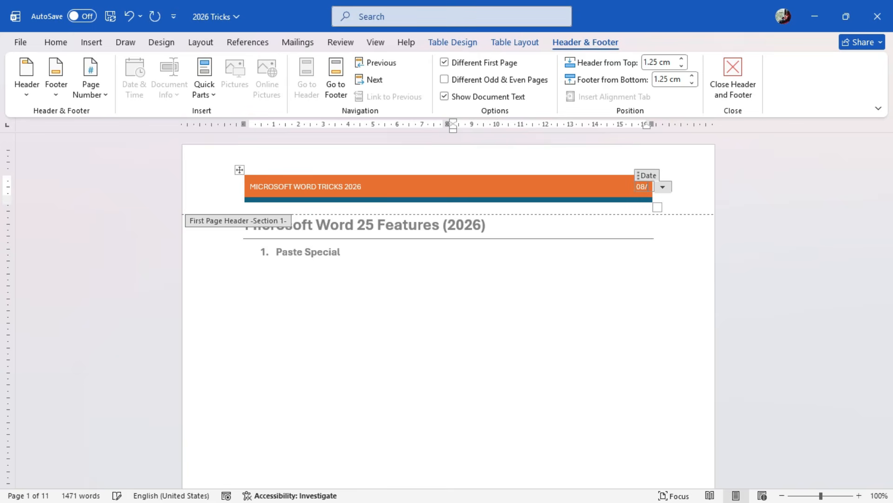
type("02/2026")
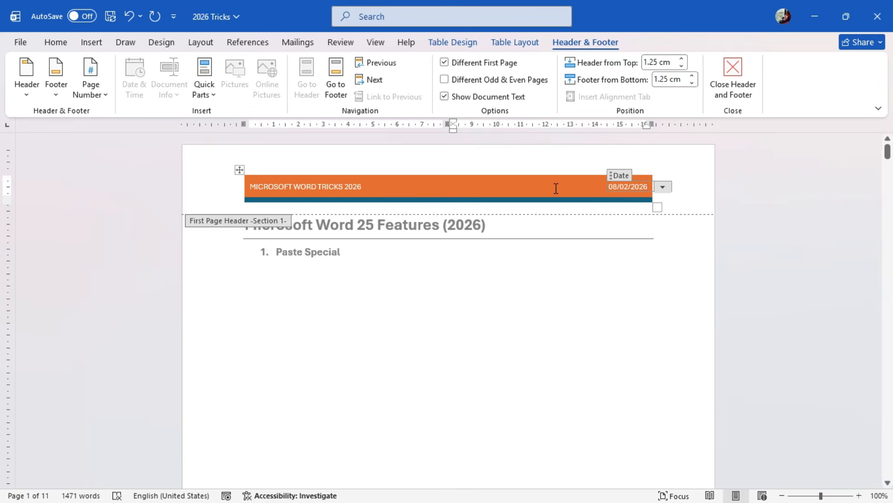
left_click(740, 92)
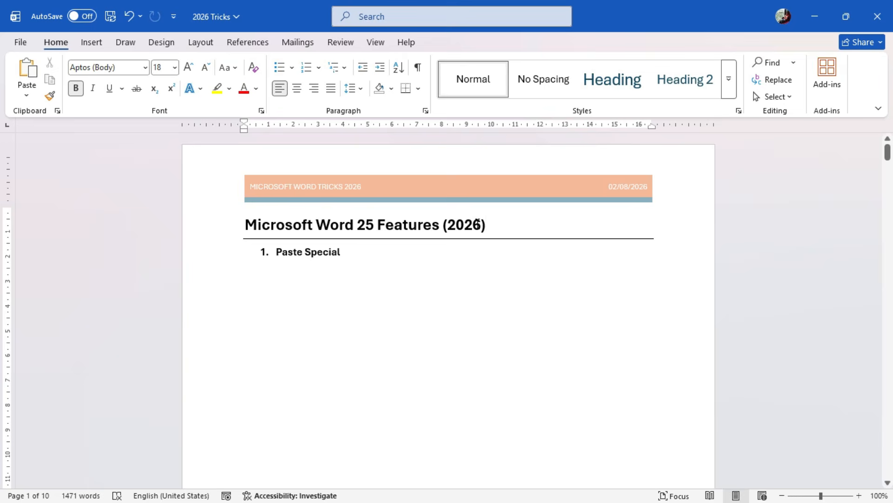
scroll(478, 262, "down", 10)
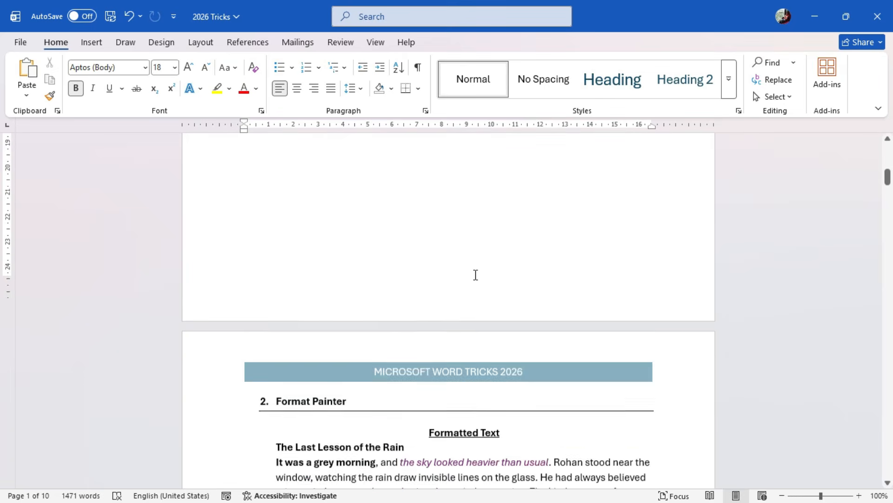
scroll(512, 279, "down", 20)
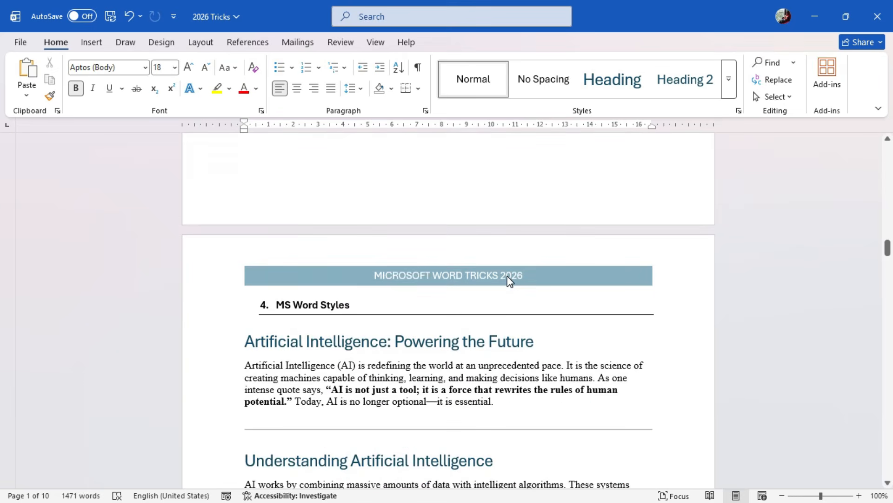
scroll(509, 279, "up", 3)
scroll(507, 278, "up", 20)
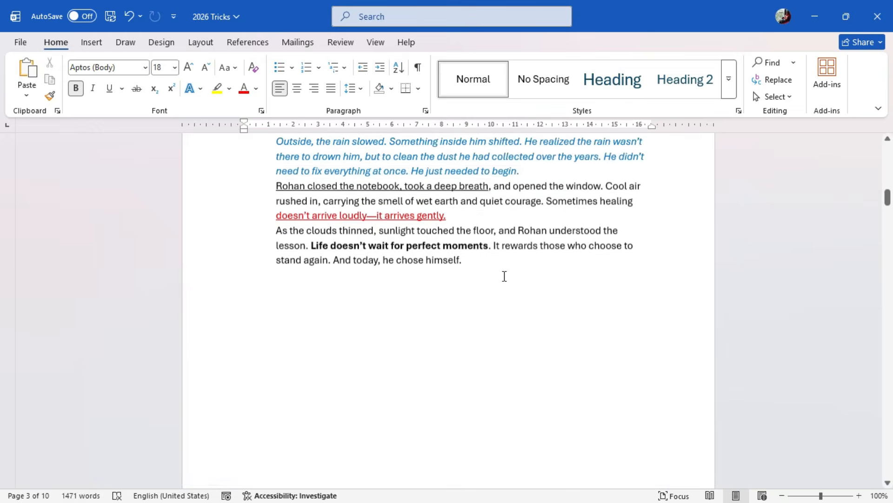
Open the first page's header for editing and turn on Different Odd & Even Pages
scroll(504, 276, "up", 2)
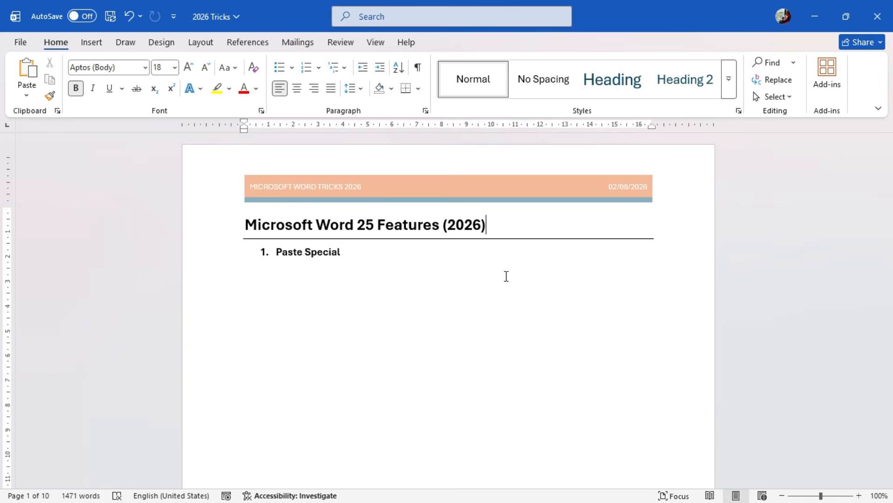
double_click(663, 164)
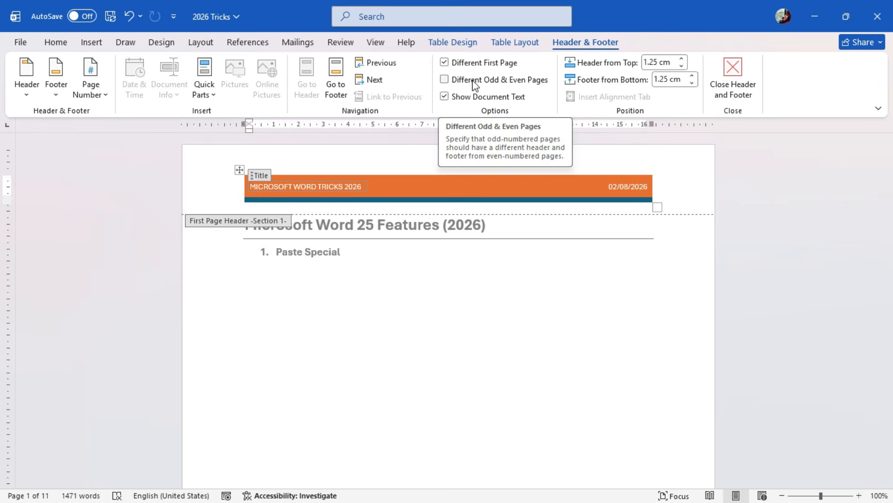
left_click(444, 80)
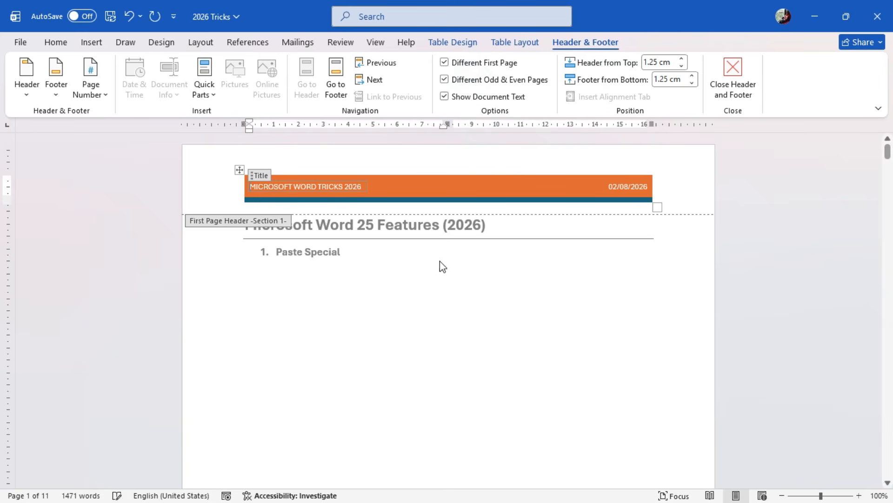
Insert the built-in Motion (Even Page) header on the second page and close header editing
scroll(440, 265, "down", 5)
scroll(442, 305, "down", 5)
left_click(433, 285)
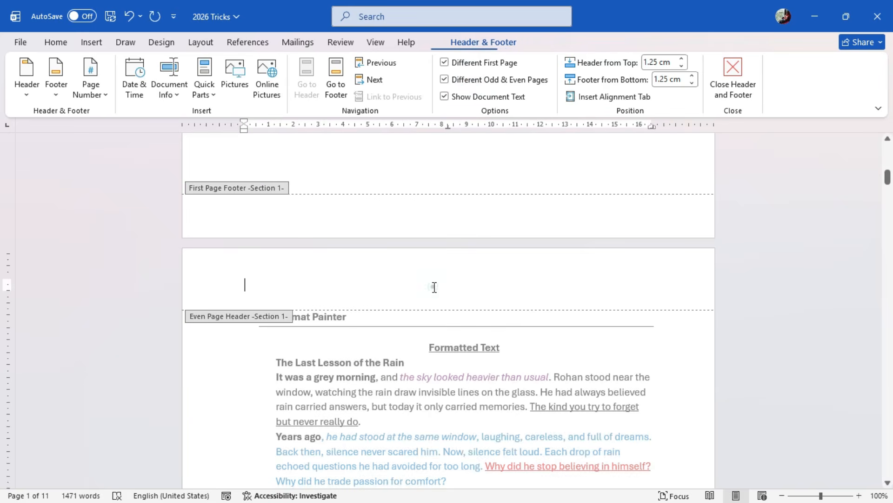
left_click(36, 98)
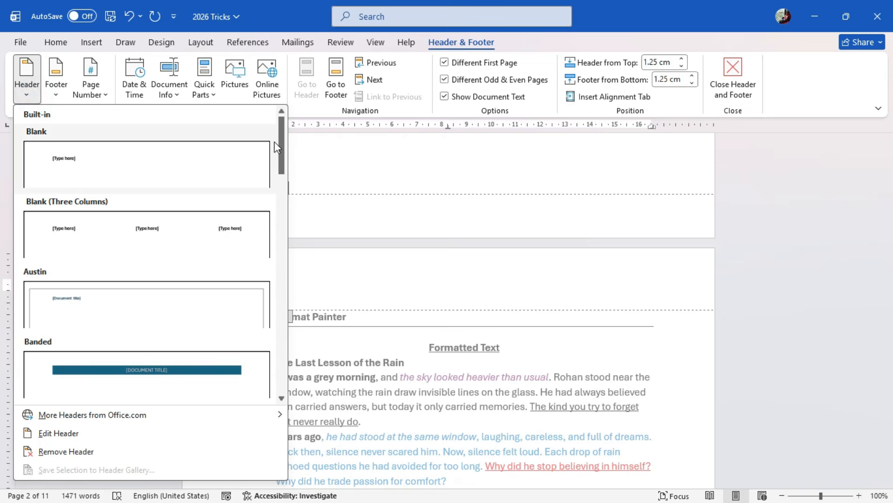
left_click_drag(278, 134, 278, 290)
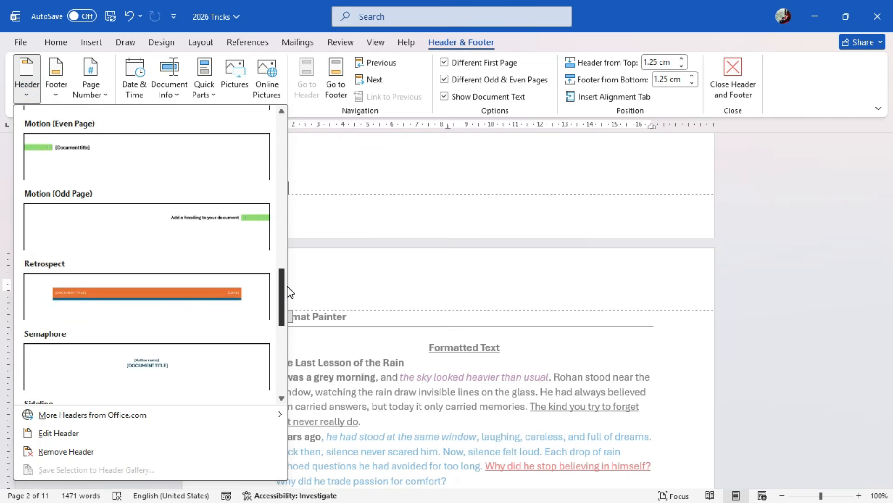
left_click(130, 162)
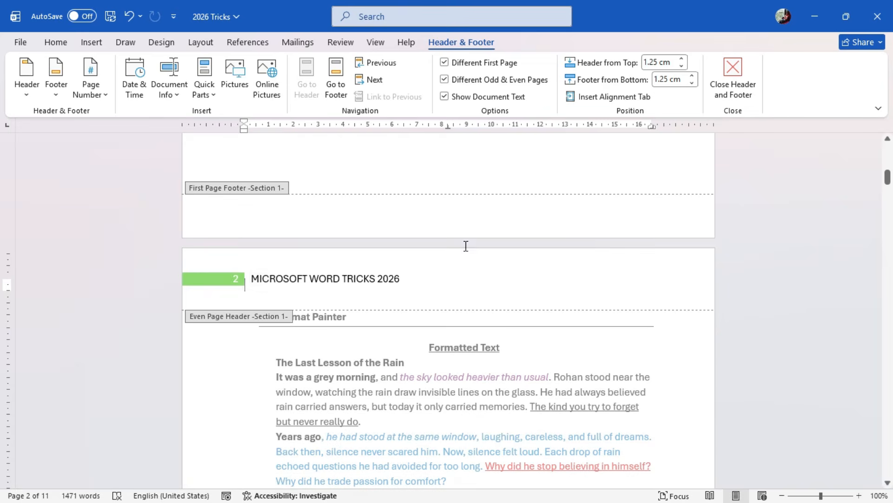
left_click(728, 79)
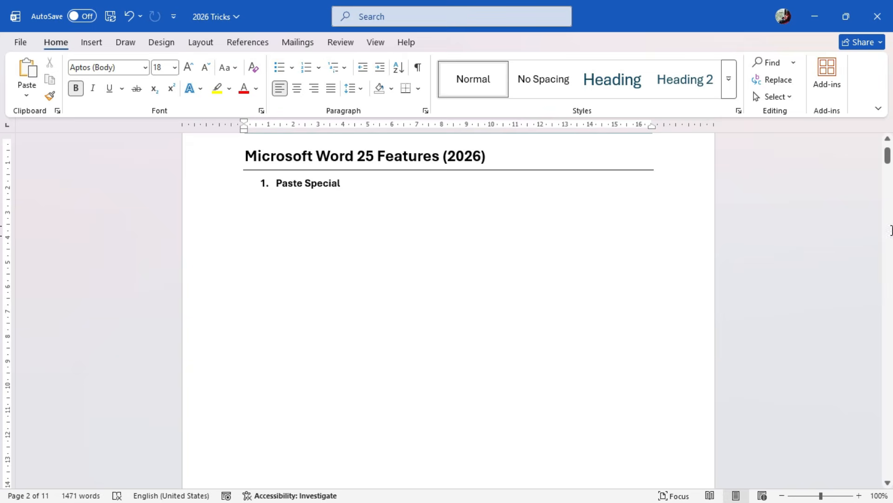
Compare the headers on the first, even and odd pages throughout the document
scroll(578, 217, "up", 2)
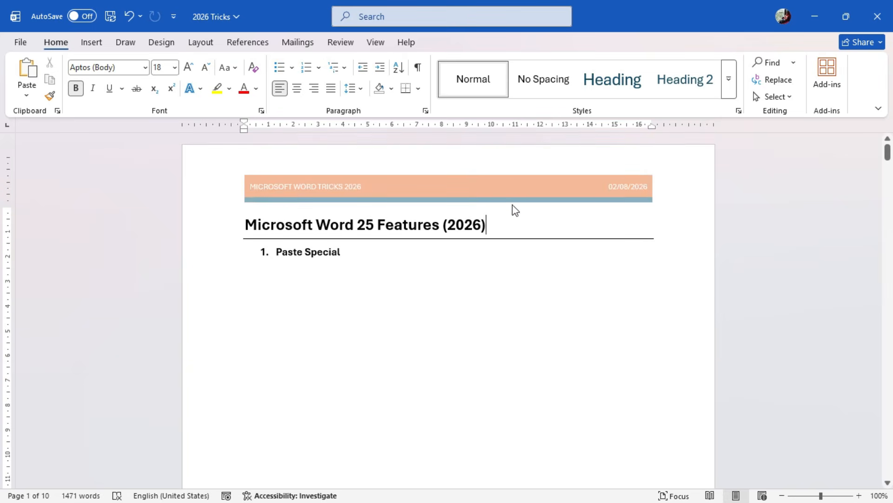
scroll(464, 224, "down", 10)
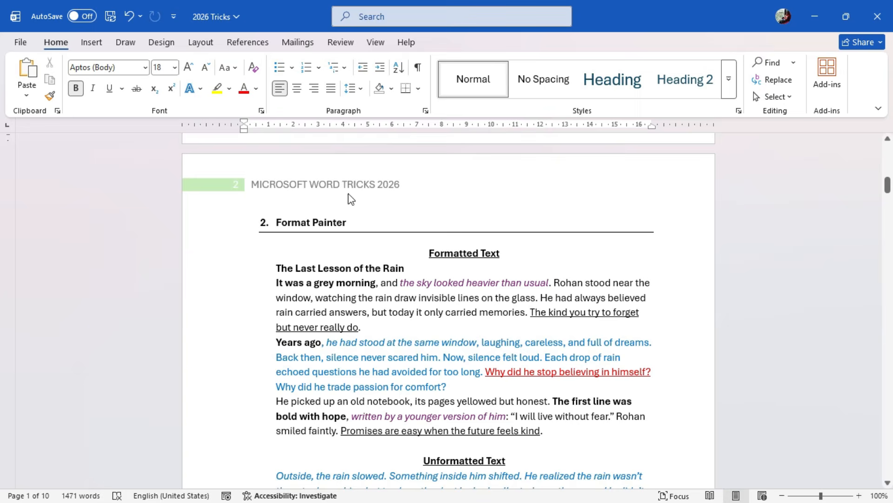
scroll(348, 200, "down", 10)
scroll(354, 233, "down", 4)
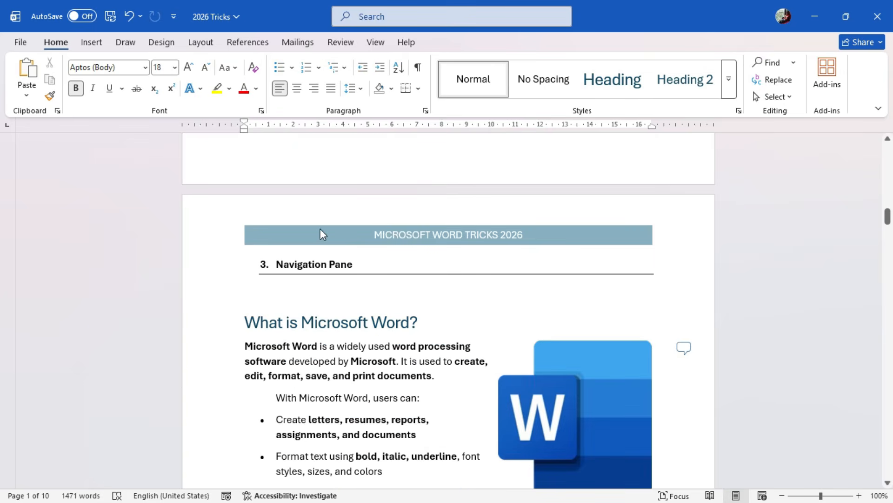
scroll(386, 246, "down", 10)
scroll(386, 251, "down", 15)
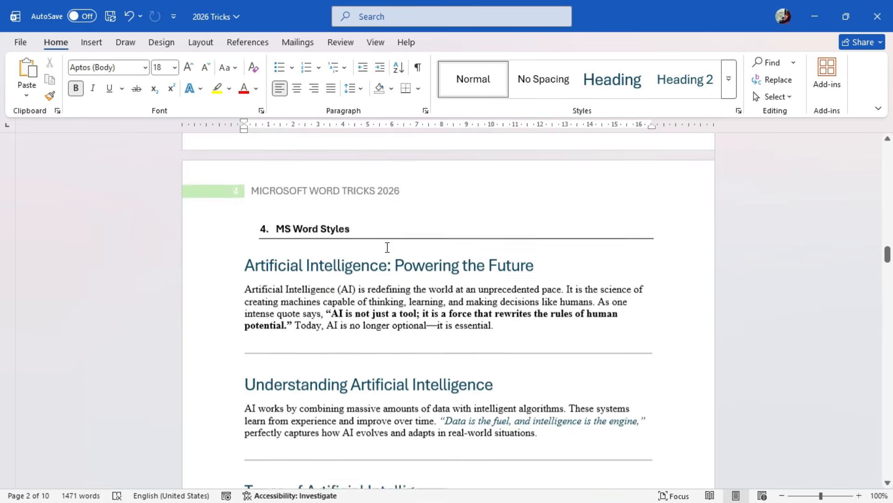
scroll(387, 247, "down", 7)
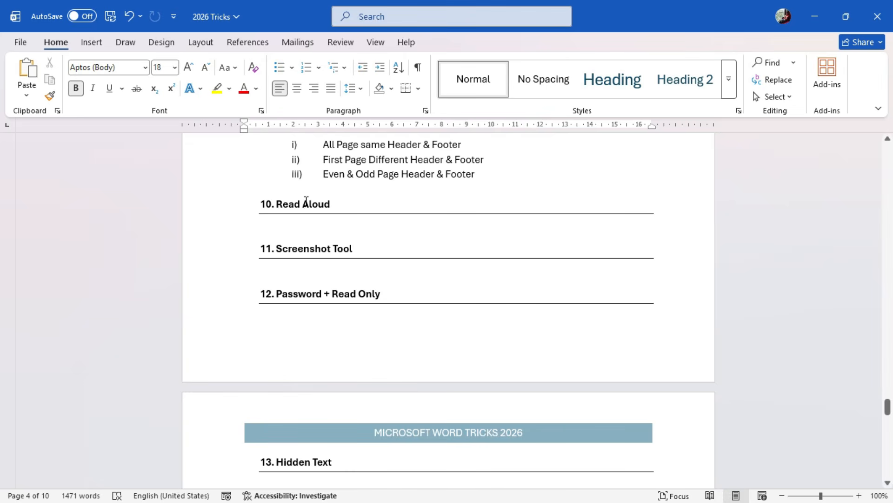
Use Read Aloud on the text under Section Breaks from its first paragraph, and pause the reading
scroll(349, 204, "up", 10)
scroll(366, 287, "down", 4)
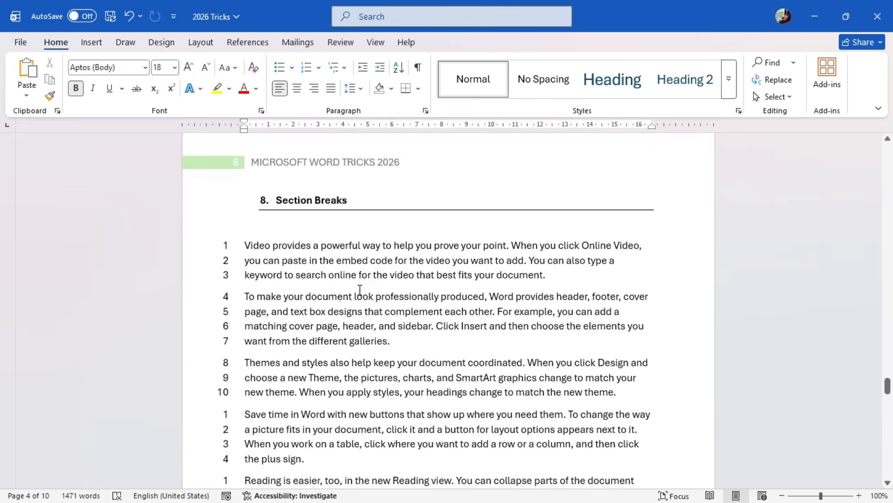
left_click(246, 182)
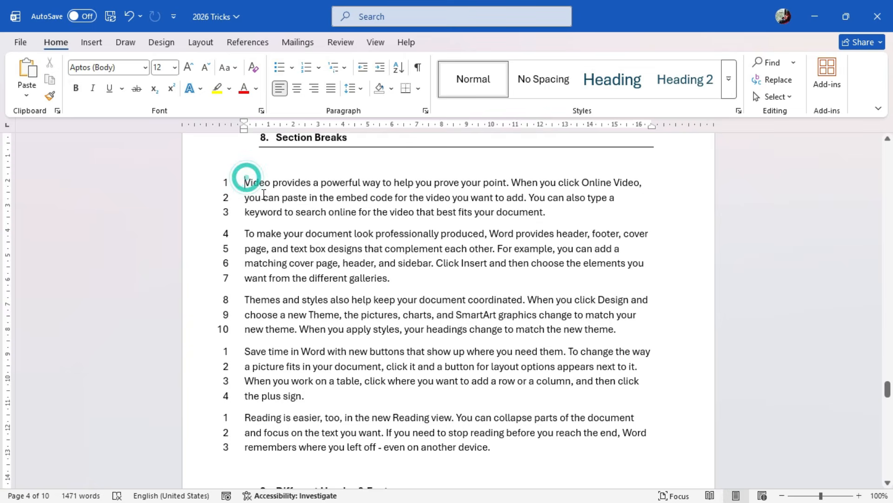
left_click(341, 42)
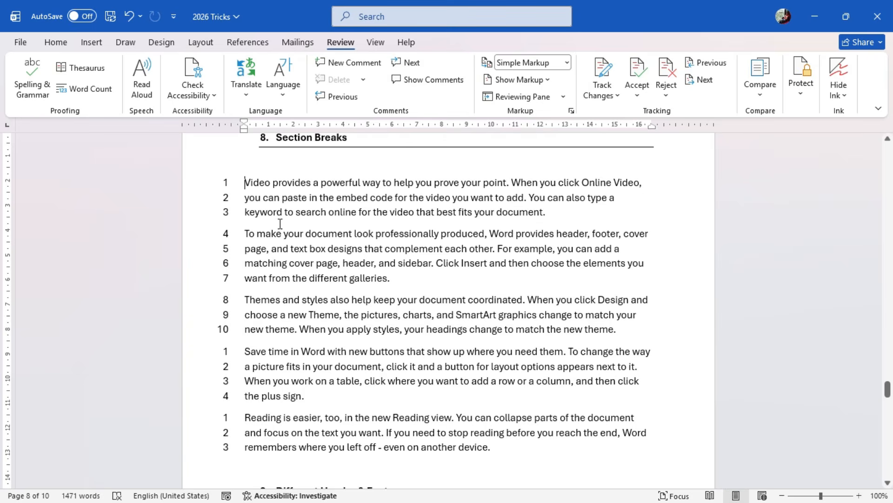
left_click(147, 75)
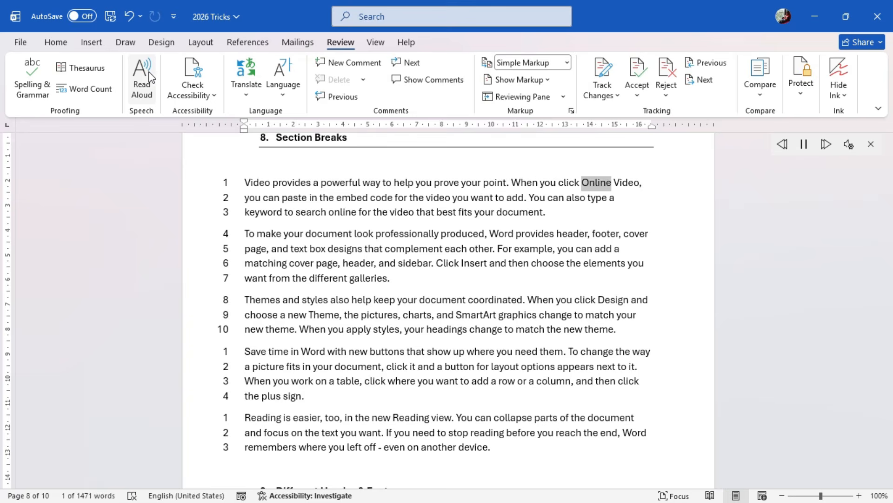
left_click(849, 145)
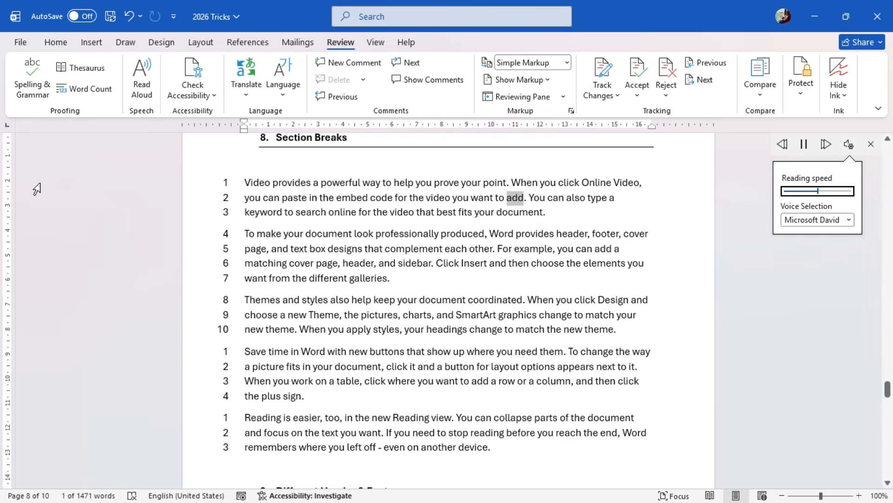
left_click(147, 88)
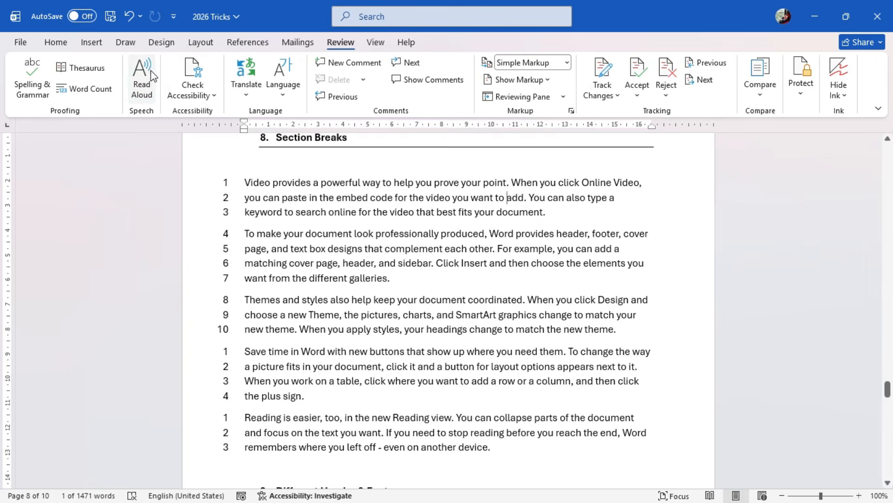
left_click(804, 144)
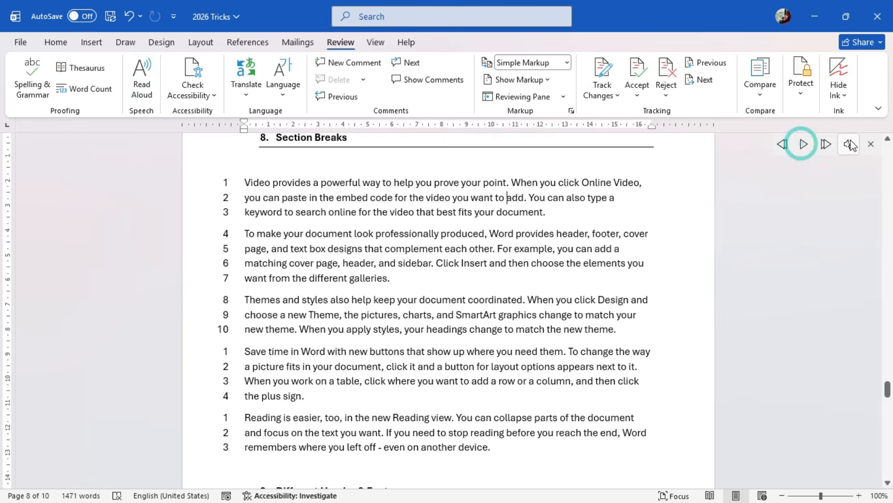
Set the Read Aloud voice to Microsoft Mark and adjust the reading speed
left_click(850, 145)
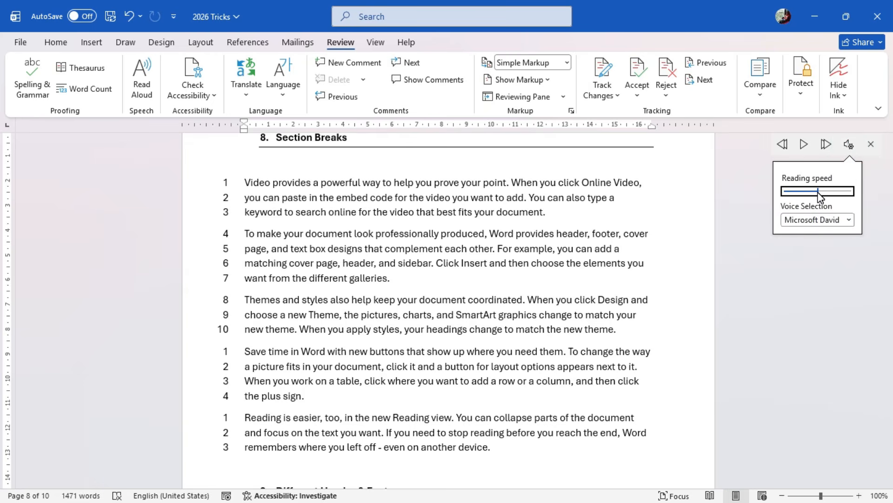
left_click(847, 219)
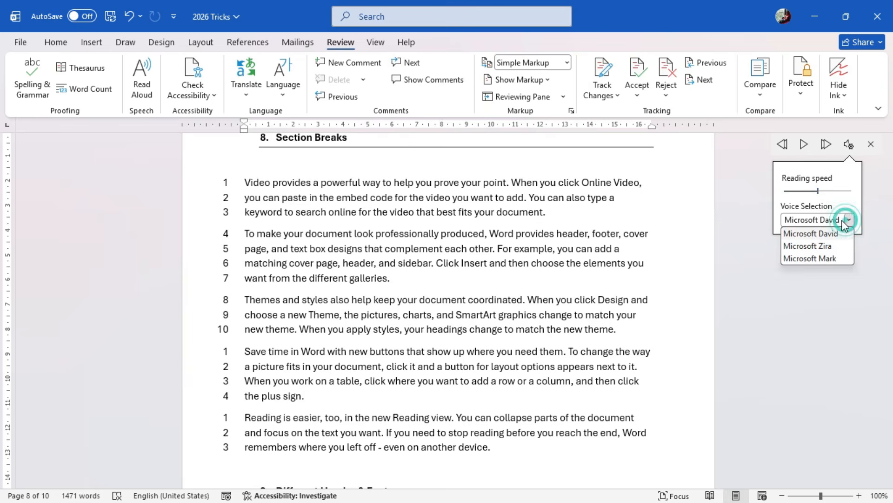
left_click(820, 258)
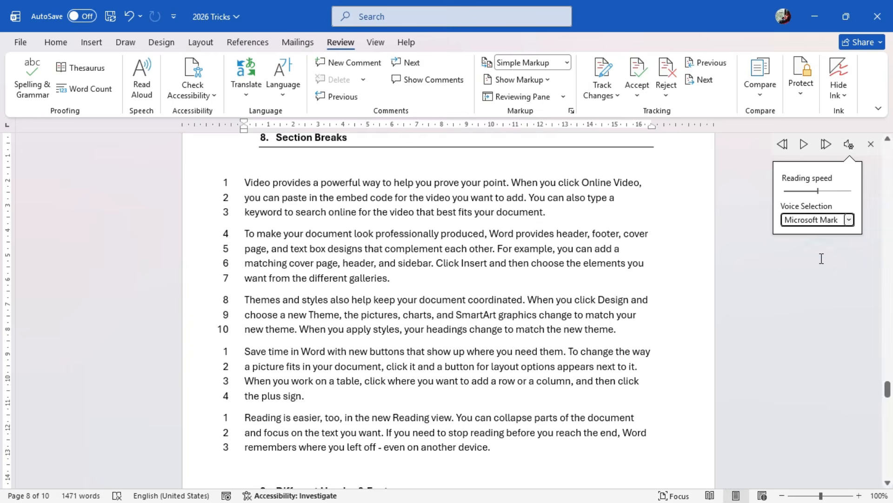
left_click(816, 191)
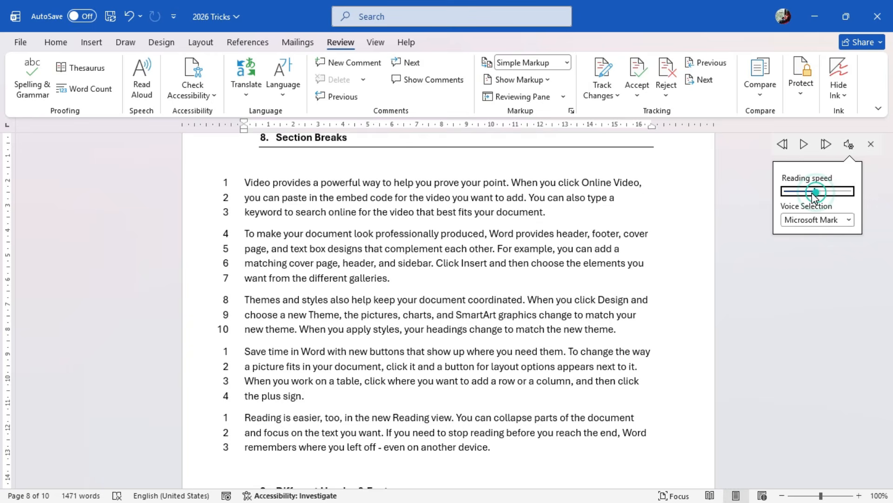
left_click_drag(813, 194, 808, 192)
Read the second paragraph under Section Breaks aloud, set the reading speed slightly above the middle, and close Read Aloud
left_click(244, 231)
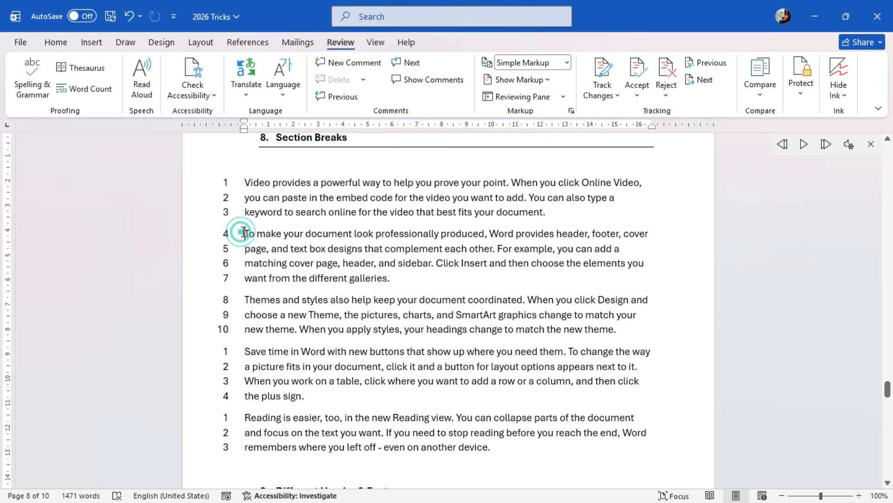
left_click(801, 149)
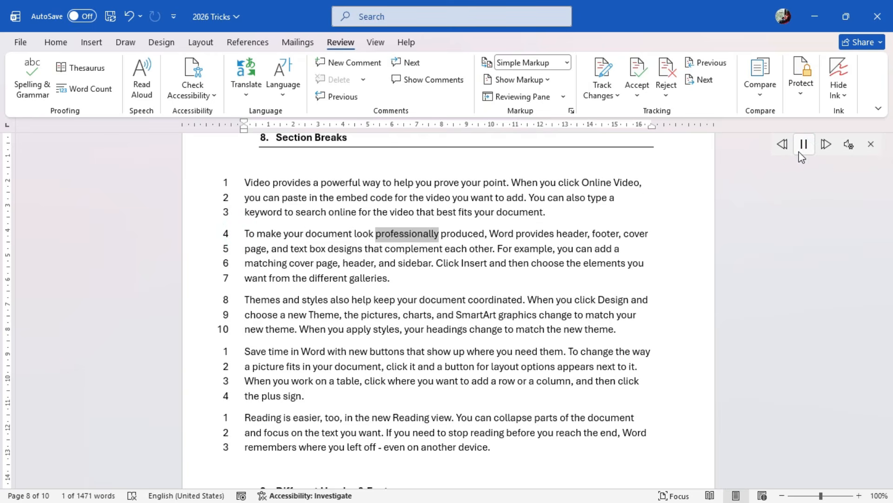
left_click(849, 144)
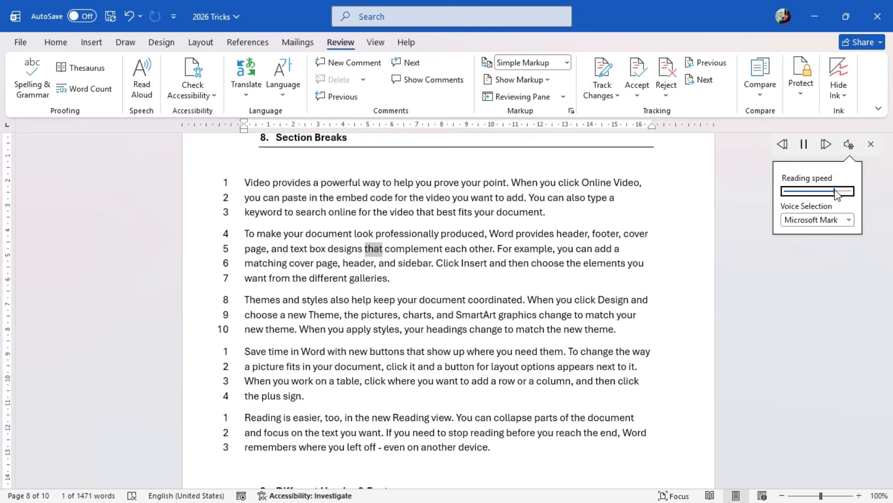
left_click_drag(836, 192, 826, 197)
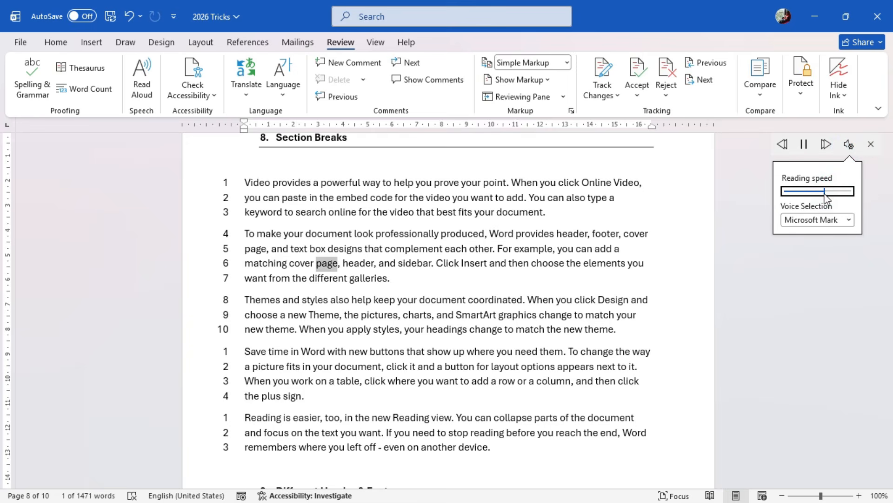
left_click(803, 144)
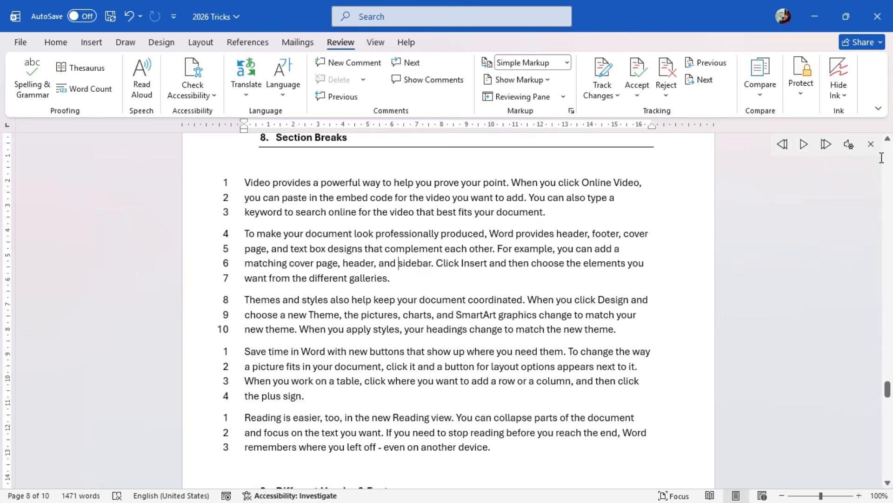
left_click(872, 145)
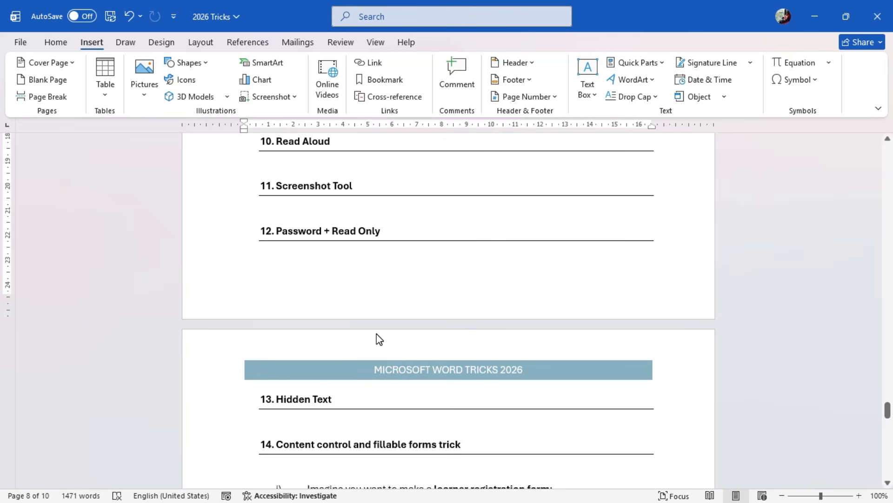
Insert a screenshot of the open Wikipedia Artificial intelligence window into the document, and delete the inserted picture
left_click(295, 96)
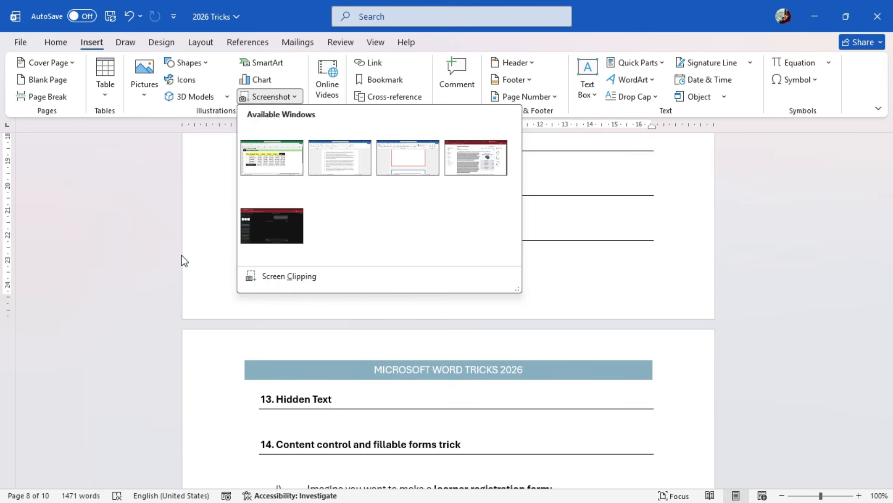
left_click(479, 168)
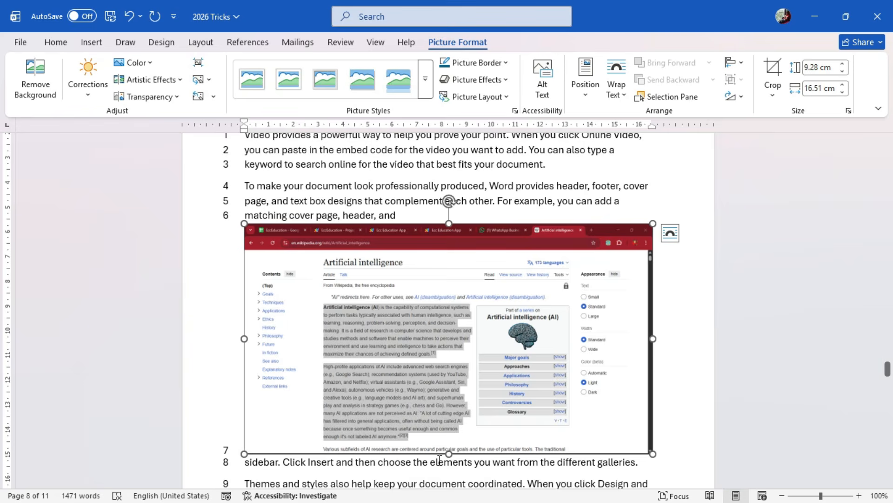
key("Delete")
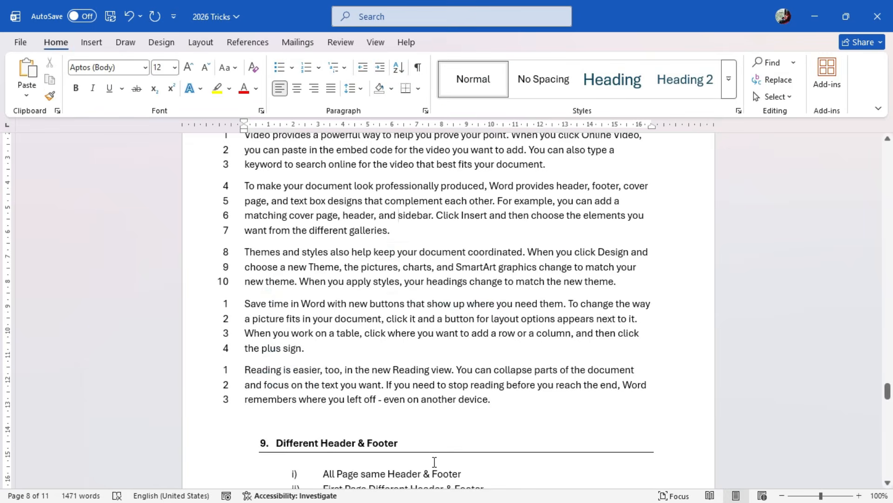
Place the insertion point below the learner attendance headings, and clear the text selection on the Wikipedia Artificial intelligence page
scroll(512, 419, "down", 15)
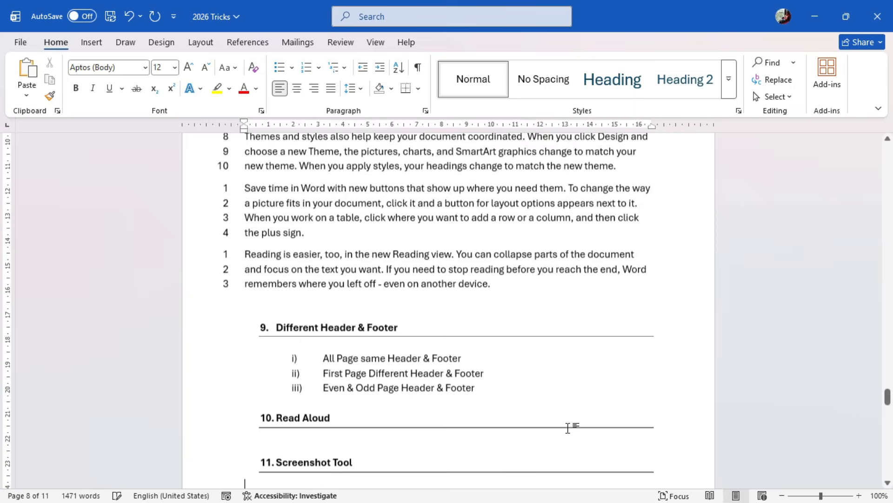
scroll(512, 419, "down", 5)
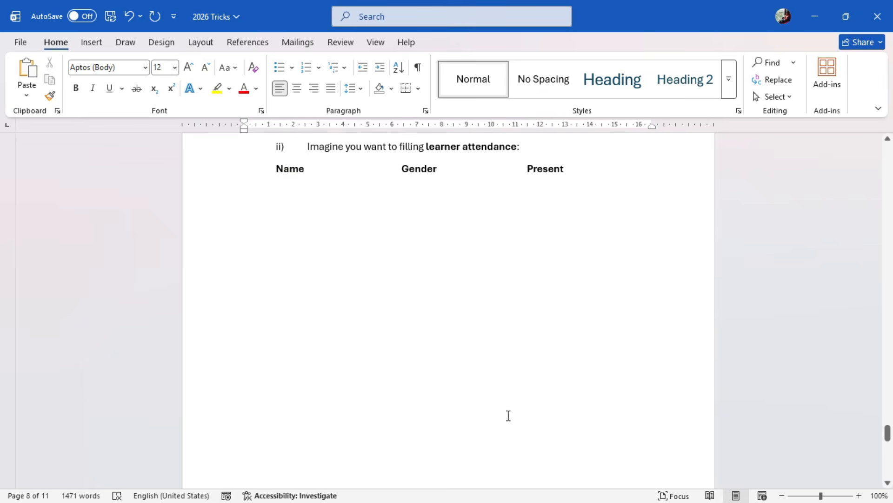
left_click(290, 234)
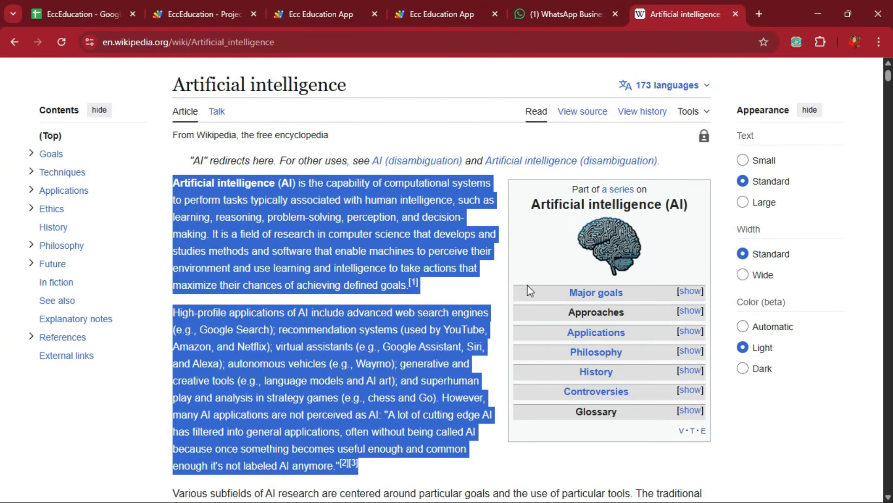
left_click(498, 272)
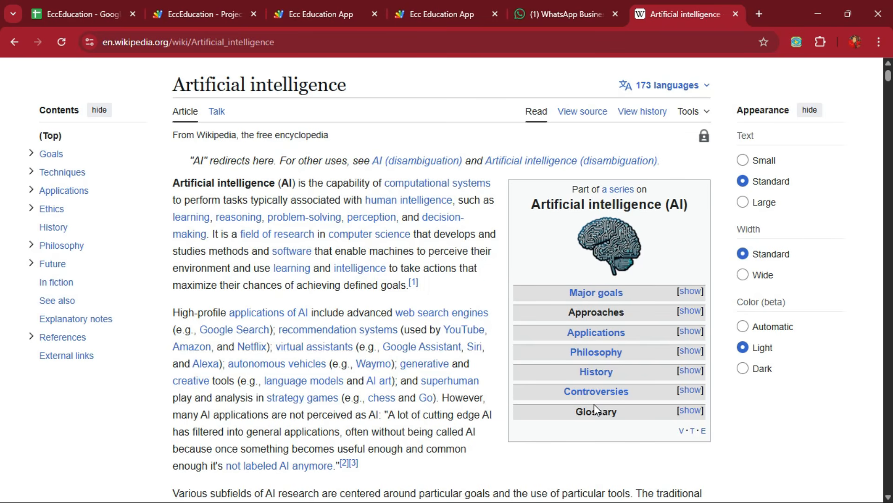
key("alt+Tab")
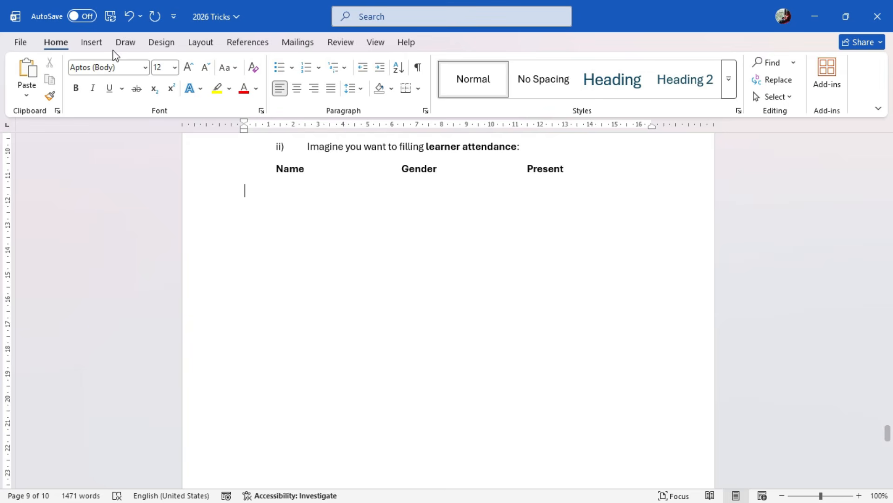
Insert a screen clipping of the Wikipedia Artificial intelligence (AI) infobox below the Name, Gender and Present headings
left_click(96, 43)
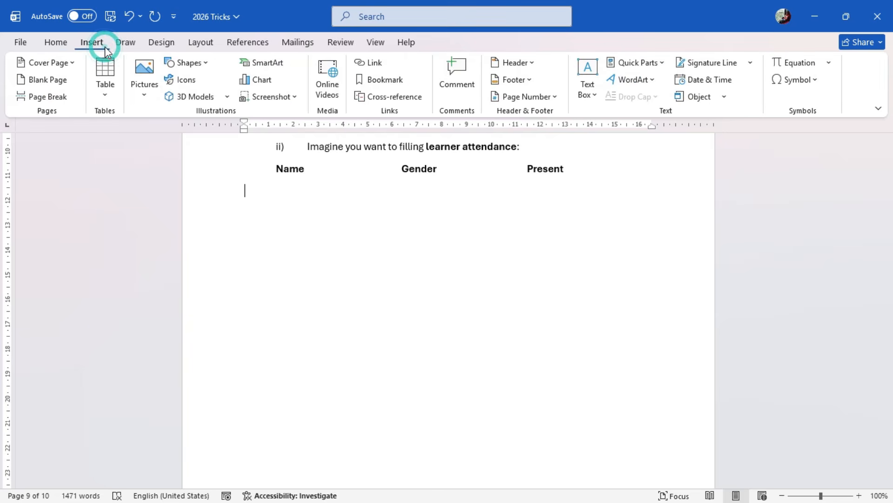
left_click(286, 100)
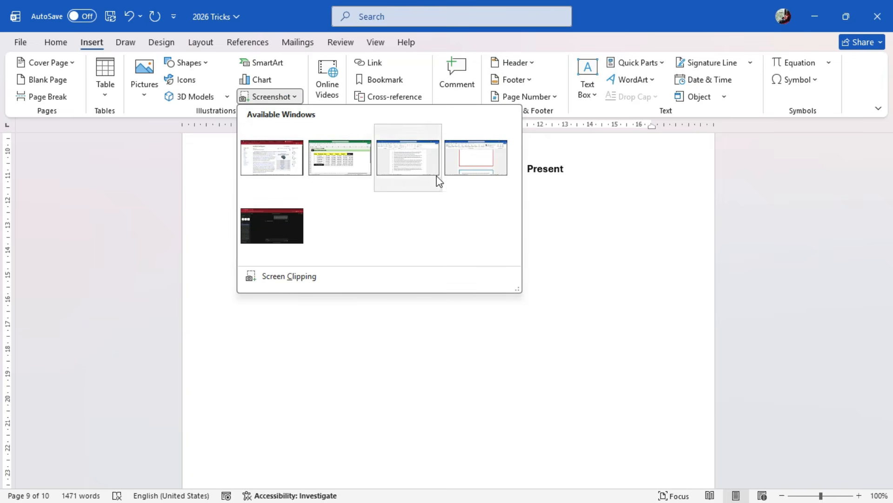
left_click(277, 277)
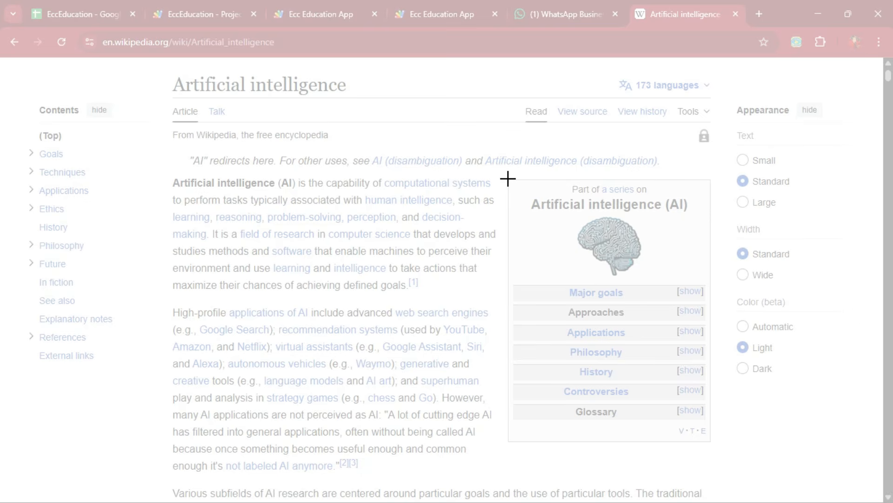
left_click_drag(507, 179, 707, 425)
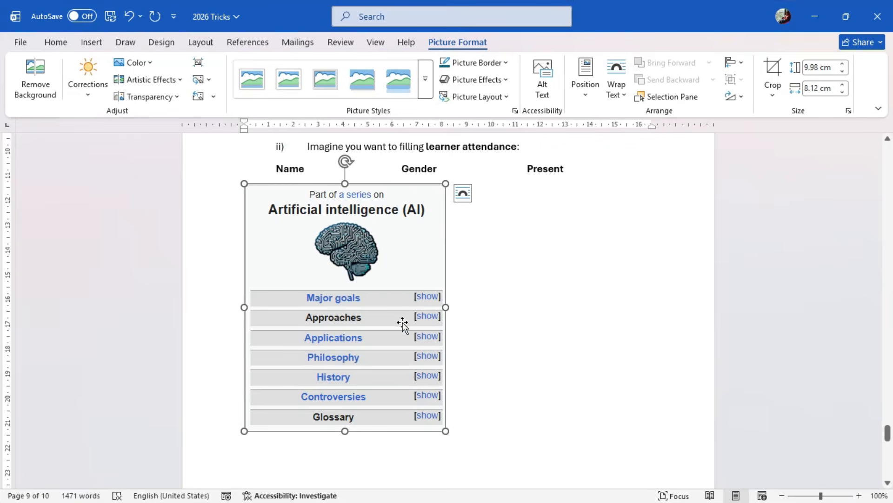
left_click(359, 318)
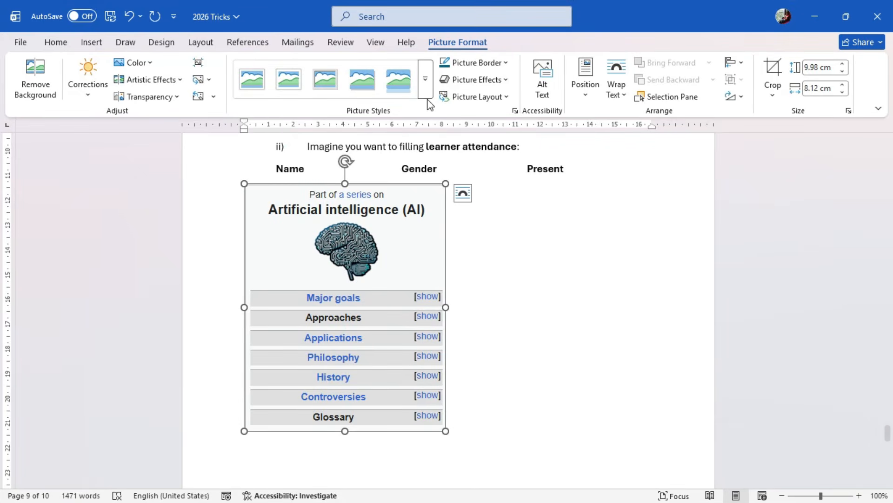
left_click(354, 89)
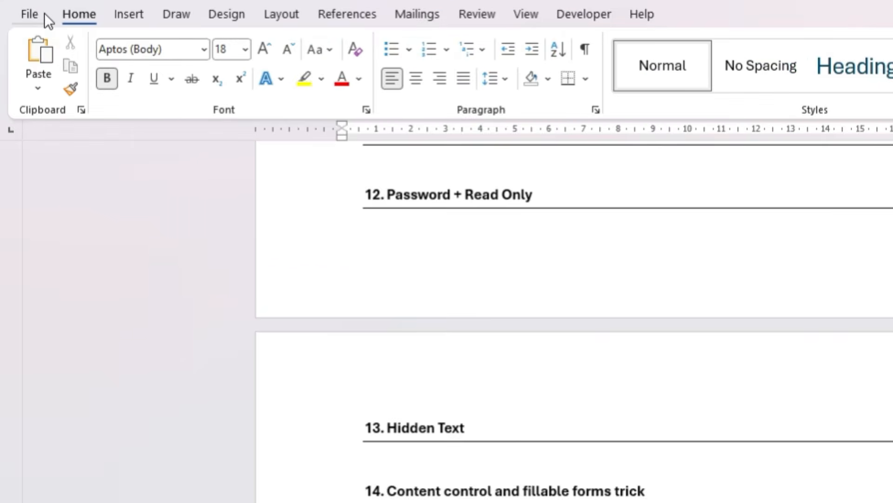
Start saving a copy of the 2026 Tricks document as msb in the Documents folder
left_click(21, 42)
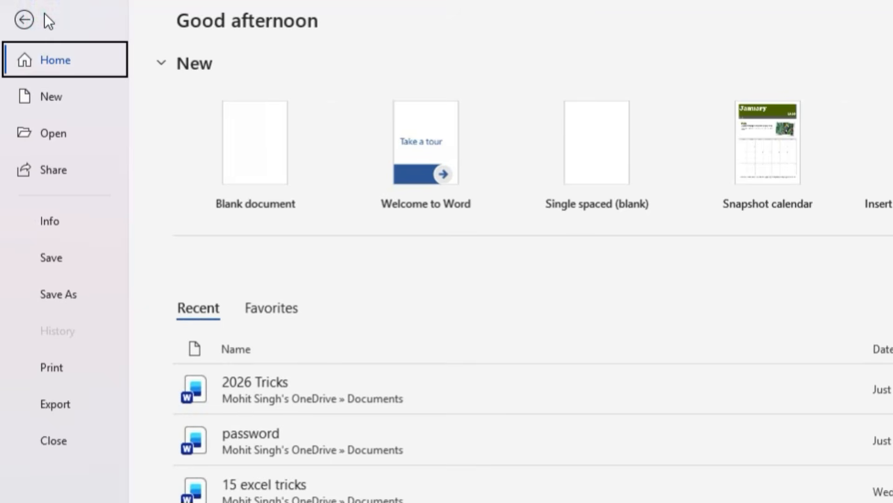
left_click(55, 302)
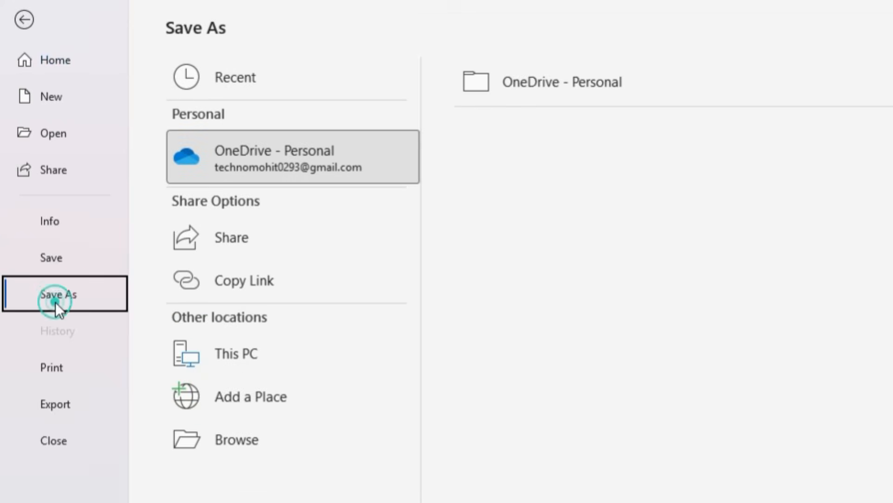
left_click(233, 445)
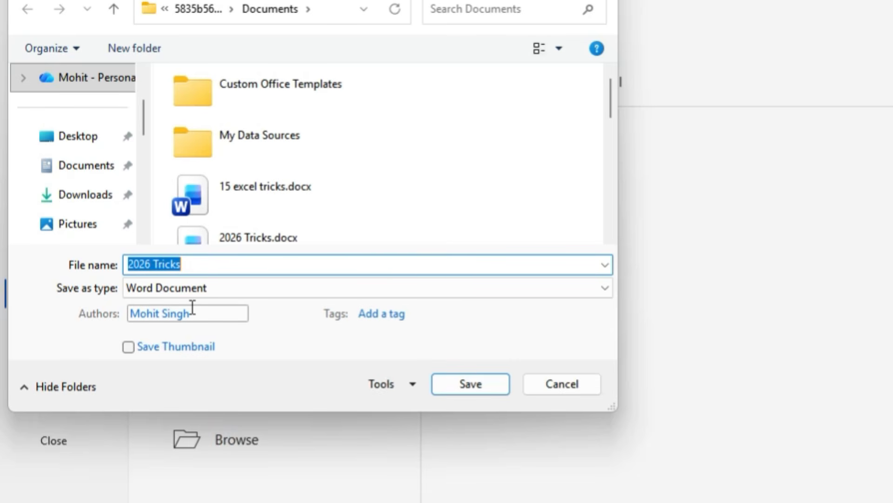
type("msb")
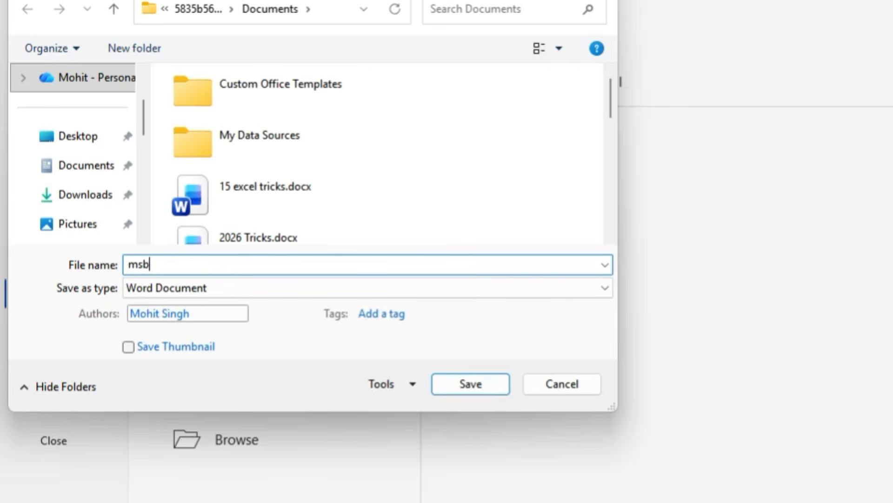
left_click(97, 169)
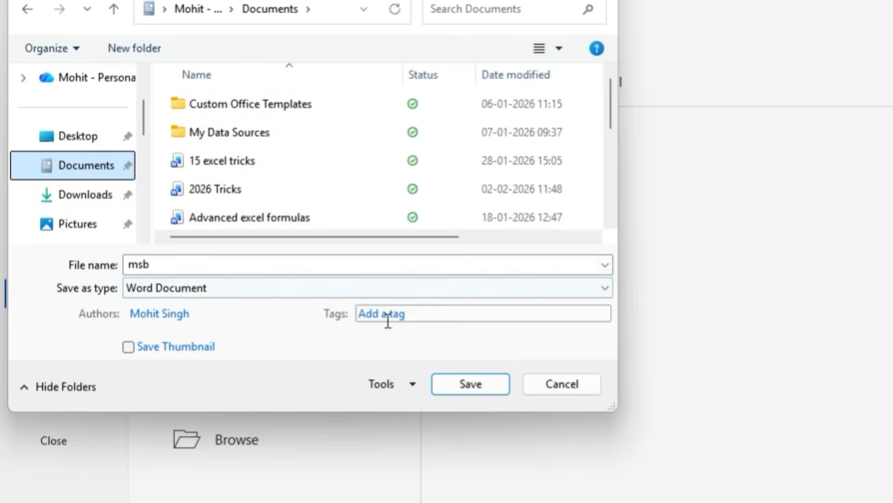
In the General Options for saving, enter a password to open and a different password to modify the document
left_click(412, 383)
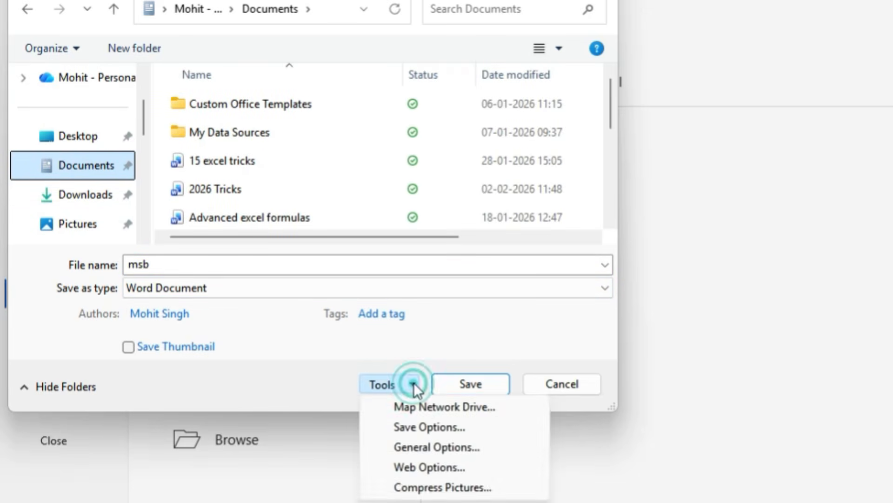
left_click(418, 446)
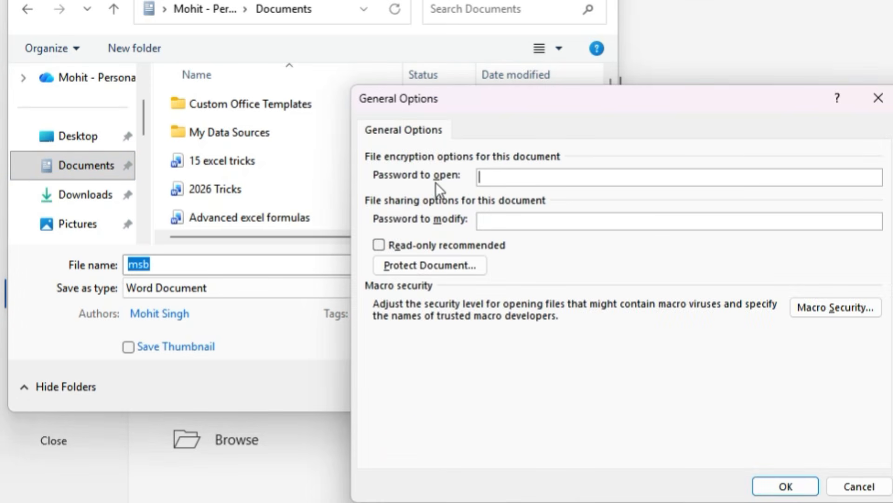
type("123")
left_click(506, 226)
type("1234")
left_click(788, 486)
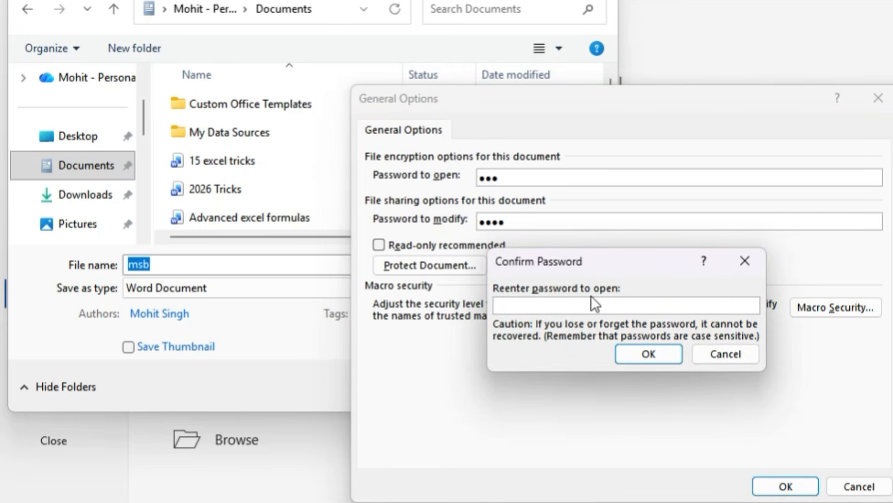
Re-enter the password to open and the password to modify, and save the msb document
type("123")
left_click(644, 356)
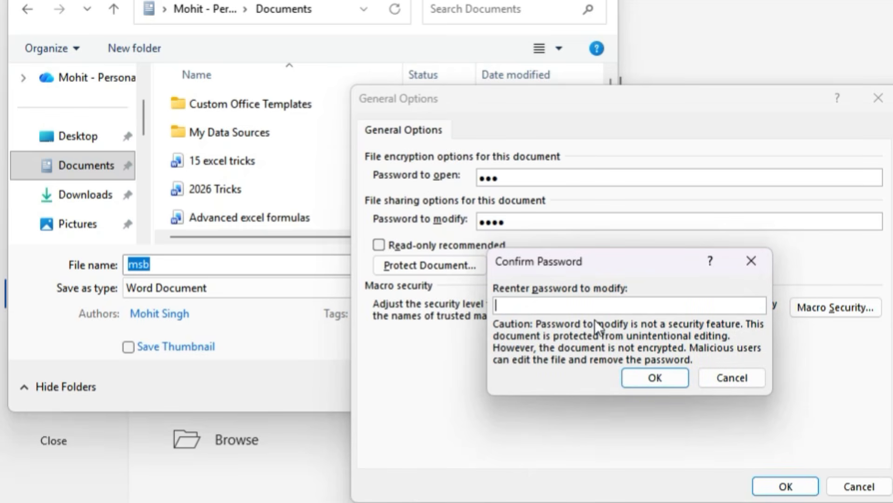
type("1234")
left_click(656, 378)
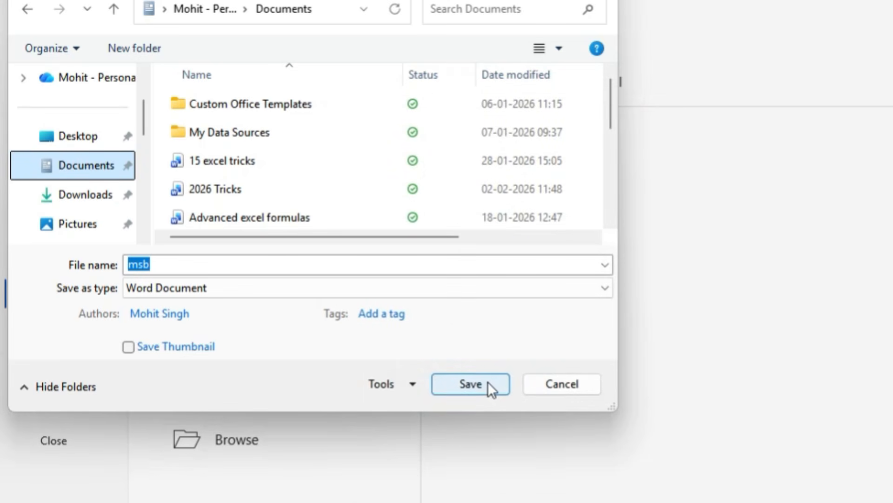
left_click(488, 382)
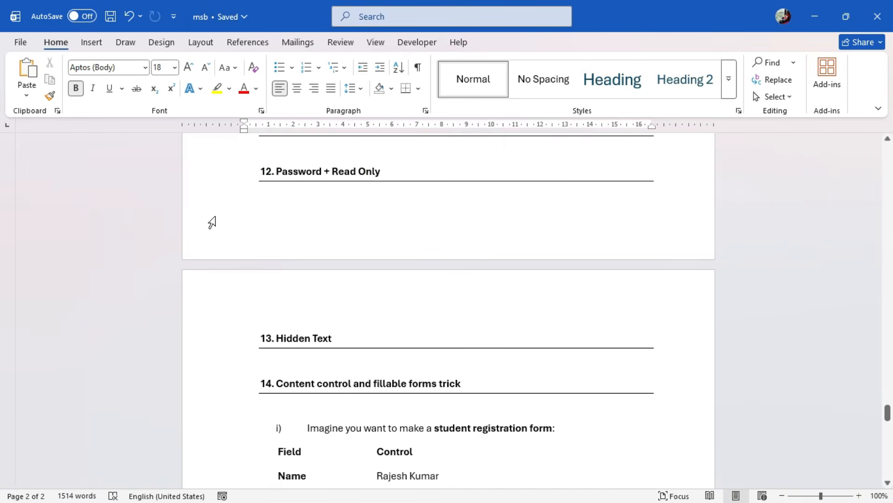
Close the msb document, reopen it from the recent documents, and enter its password to open
left_click(877, 16)
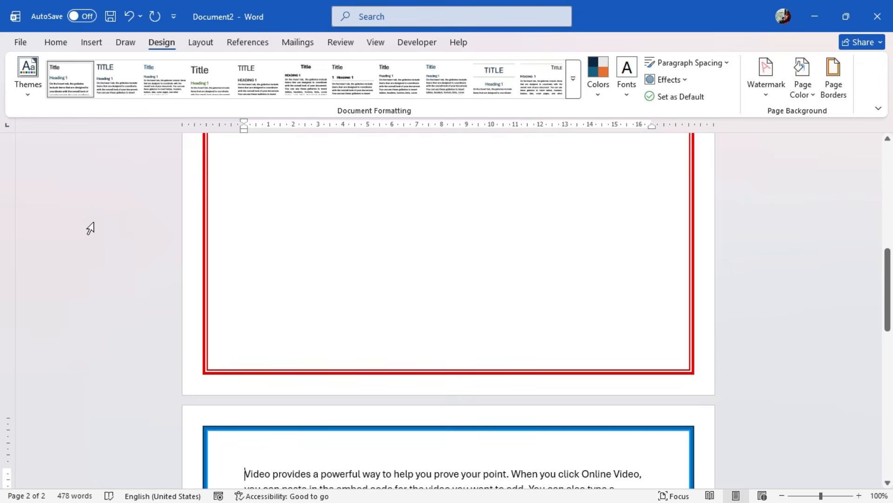
left_click(26, 41)
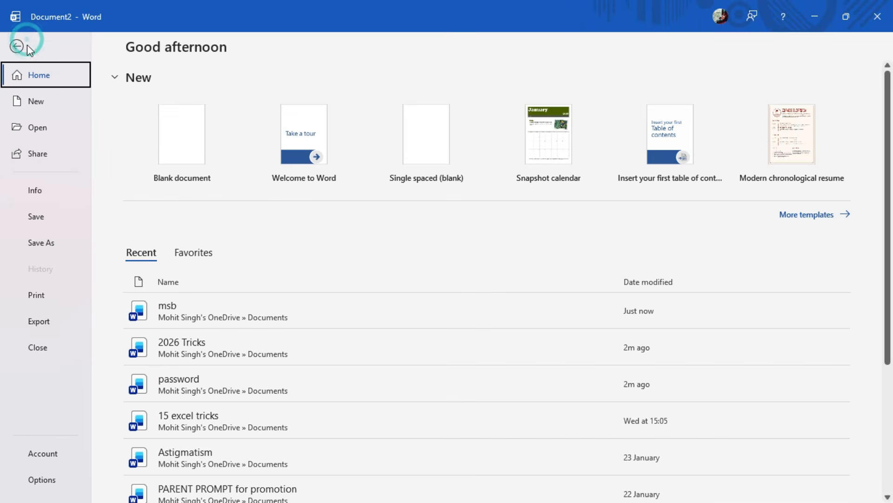
left_click(48, 127)
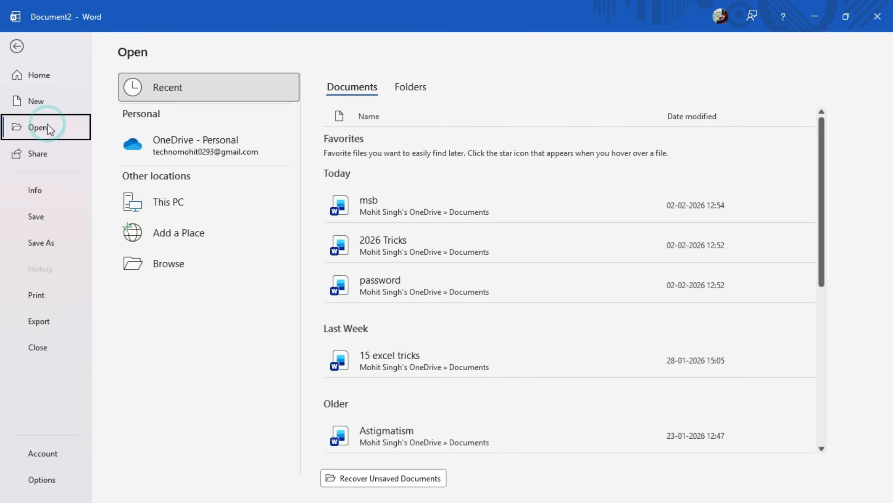
left_click(463, 192)
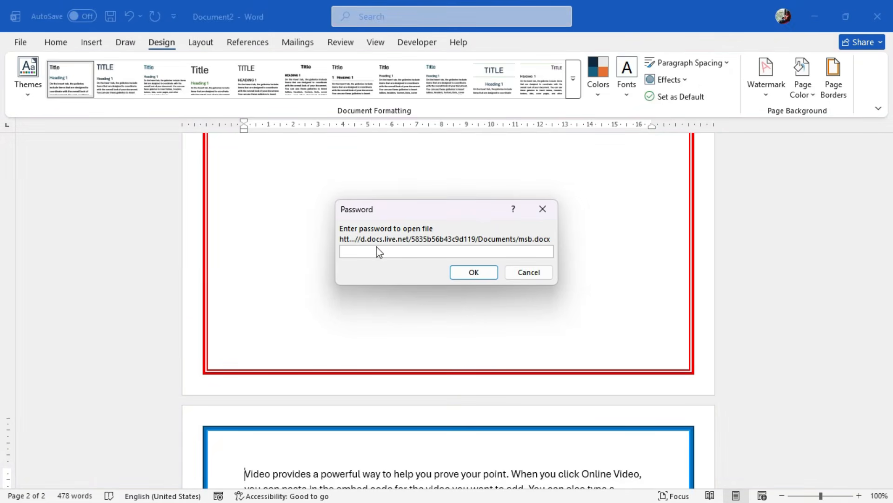
type("•••")
left_click(475, 272)
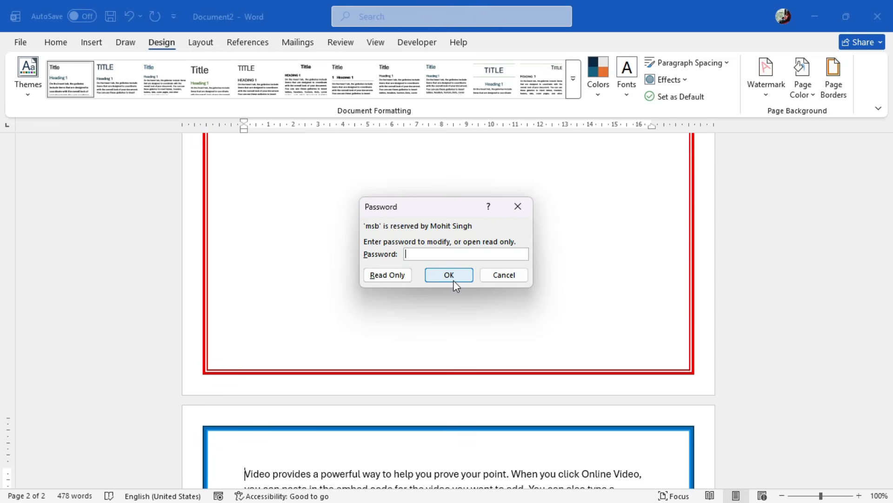
Open msb as read-only with its linked data updated, and look through it to the Password + Read Only heading
left_click(388, 275)
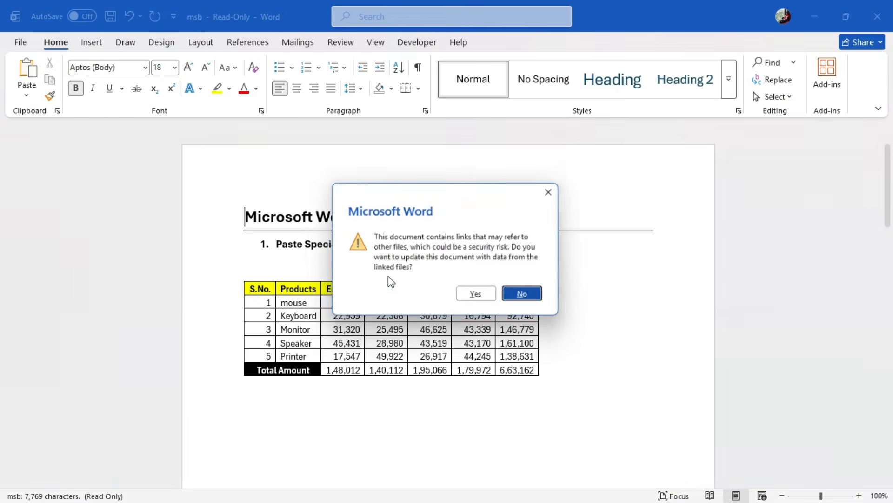
left_click(478, 296)
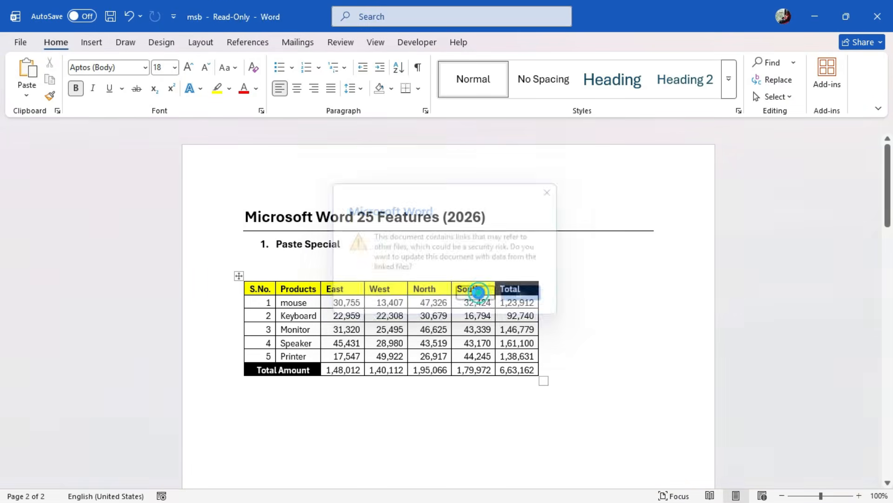
scroll(426, 326, "down", 15)
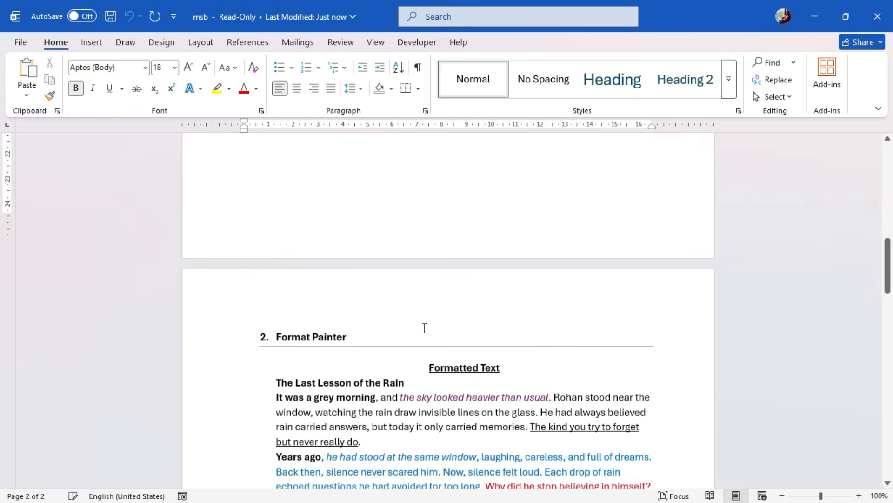
scroll(425, 328, "down", 10)
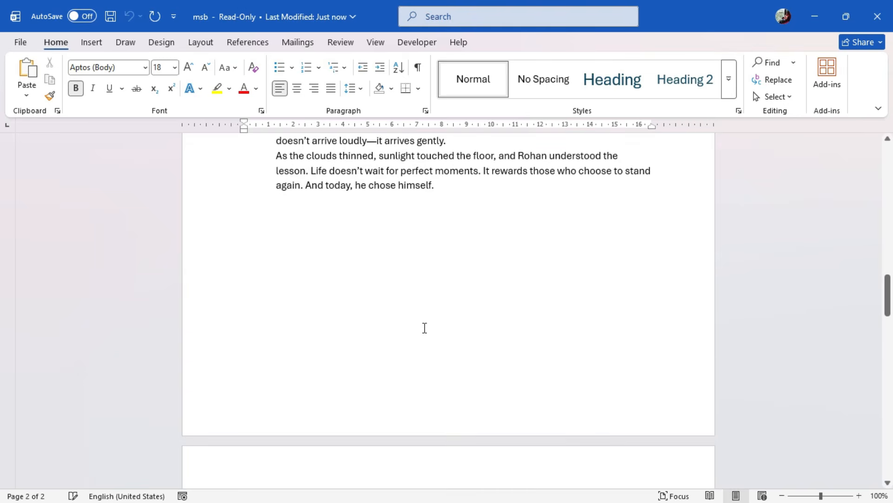
scroll(424, 328, "down", 20)
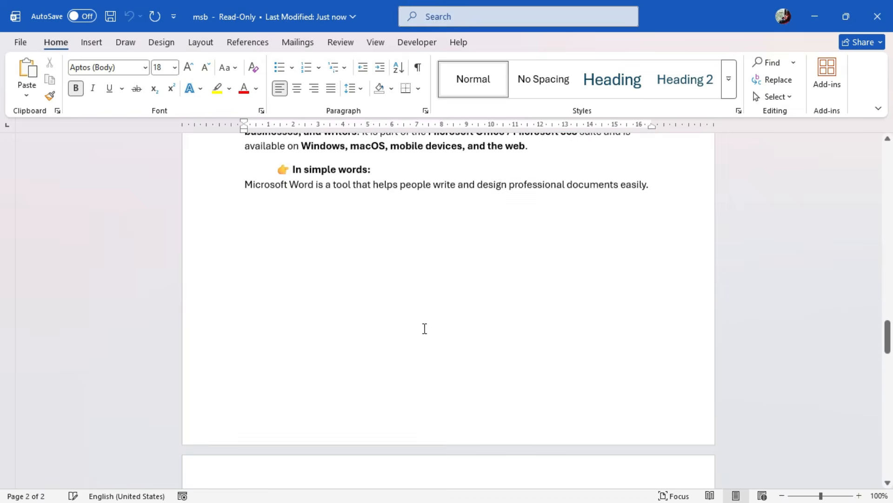
scroll(418, 334, "down", 4)
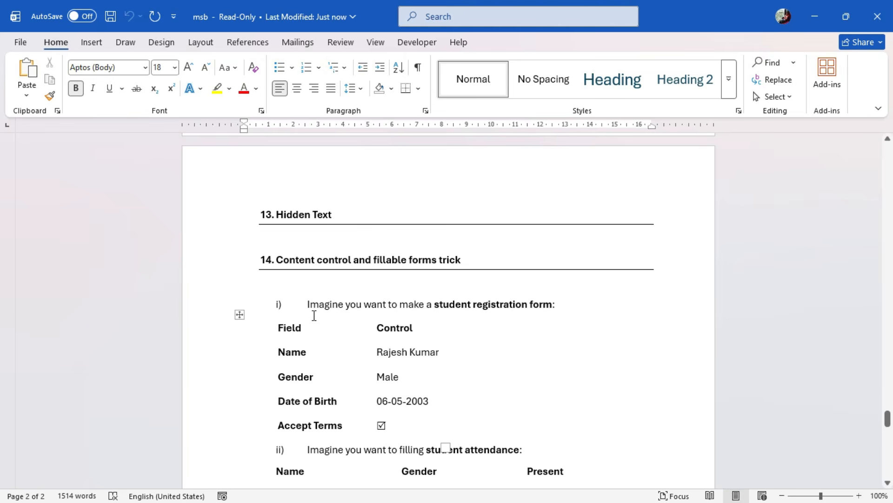
scroll(314, 316, "up", 6)
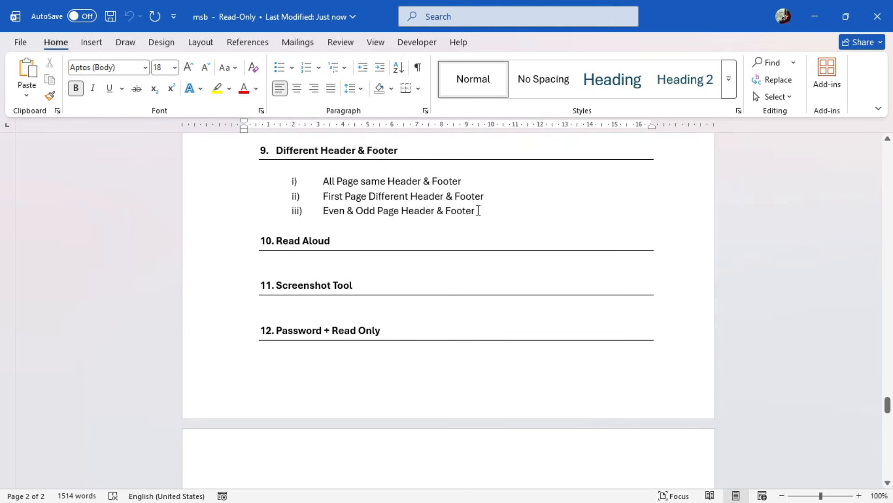
Hide the three list items under the Different Header & Footer heading with the Hidden font effect
left_click_drag(479, 210, 332, 183)
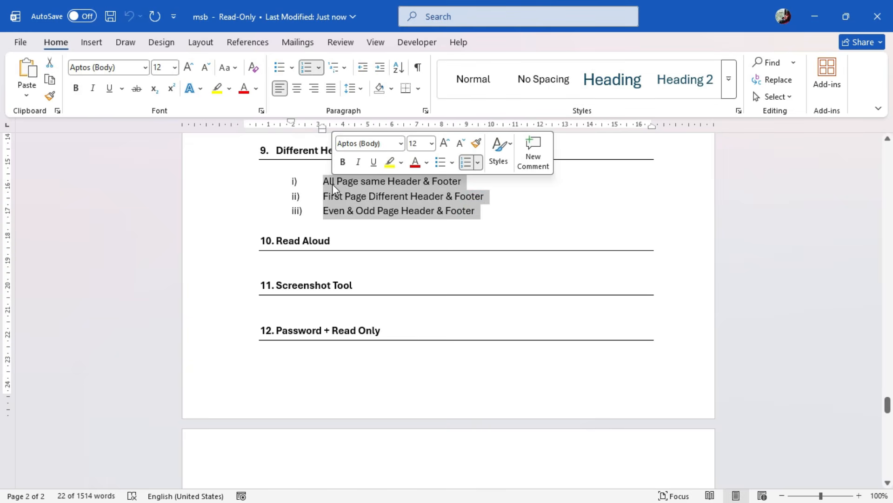
left_click(262, 111)
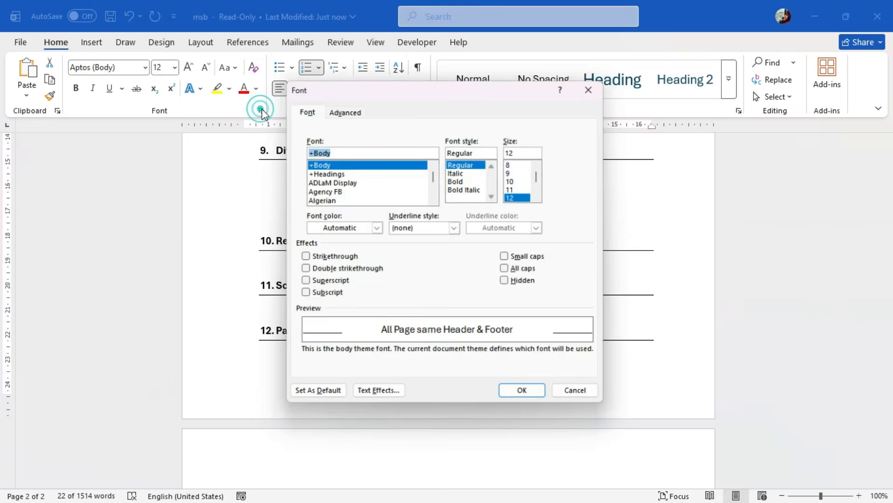
left_click(508, 283)
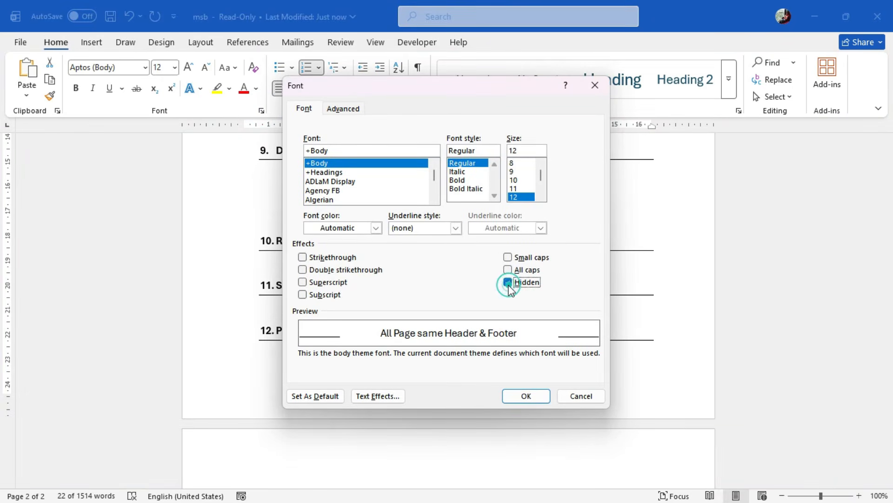
left_click(527, 396)
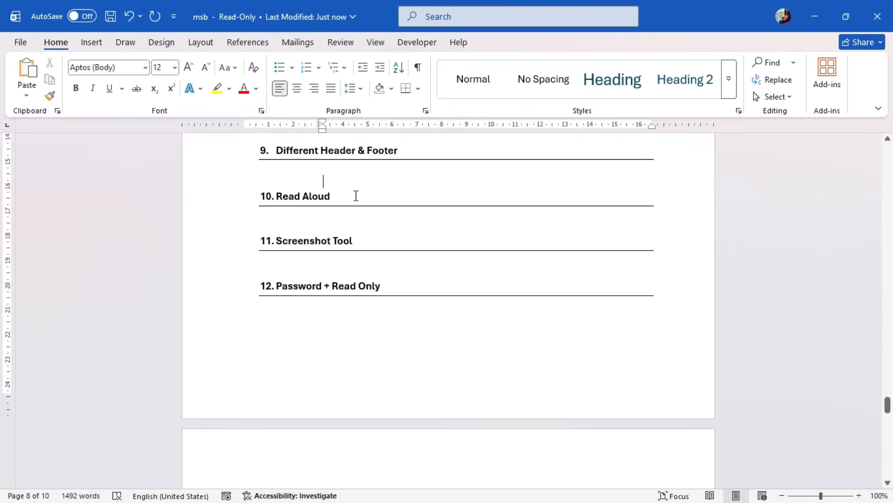
Apply the Hidden font effect to the Read Aloud heading
left_click_drag(353, 195, 283, 195)
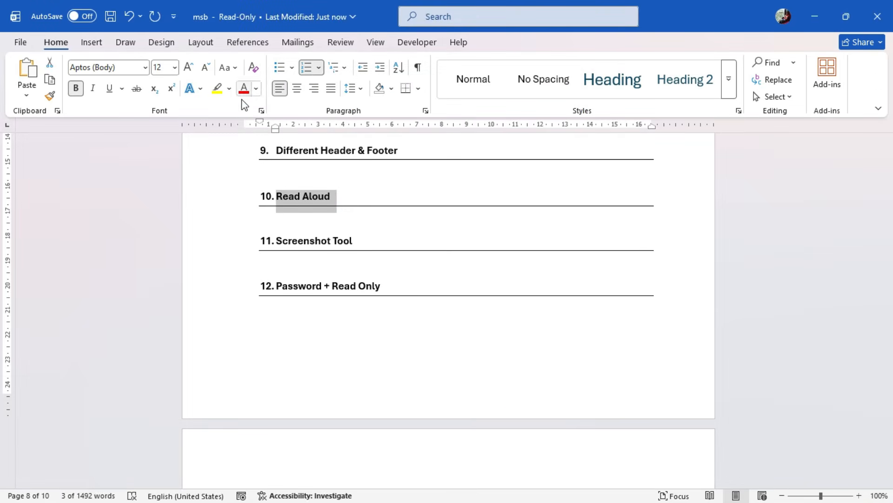
left_click(262, 111)
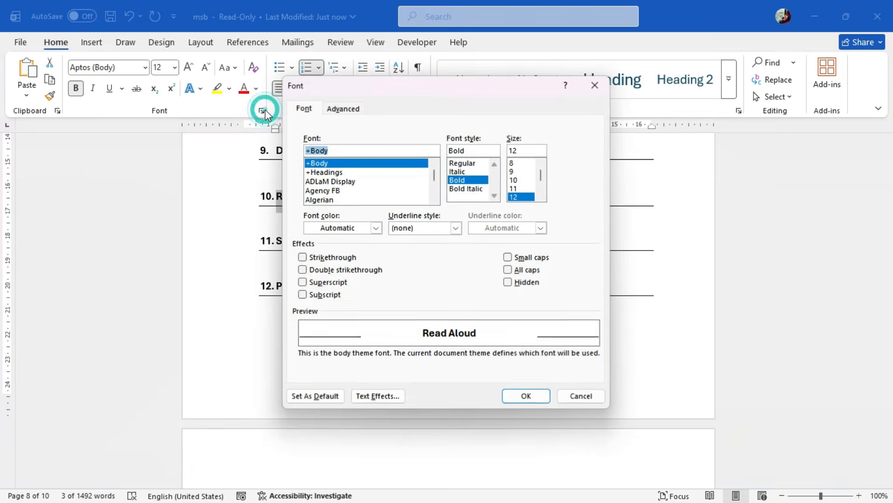
left_click(517, 282)
left_click(525, 395)
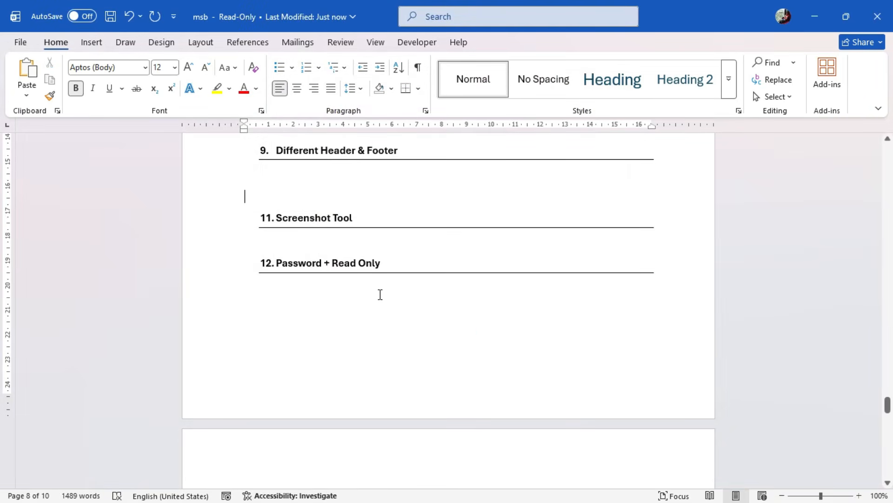
Unhide the text between the Different Header & Footer and Screenshot Tool headings by clearing its Hidden font effect
left_click_drag(250, 170, 343, 201)
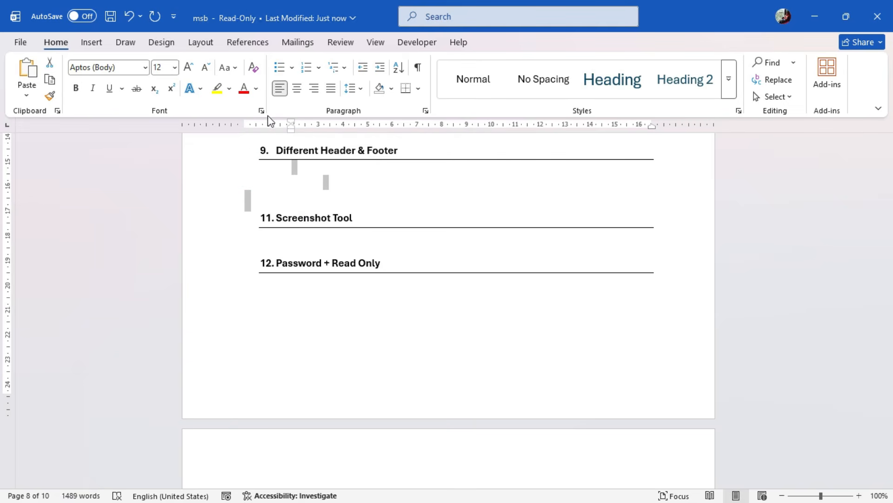
left_click(262, 112)
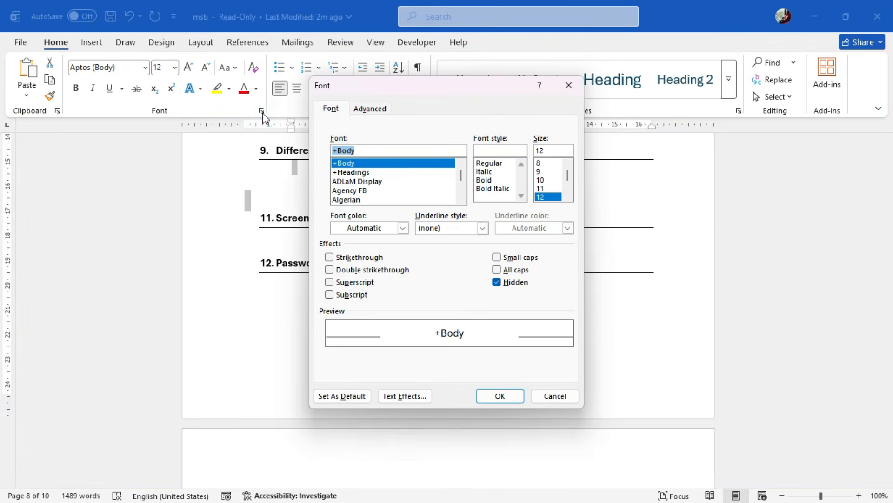
left_click(510, 284)
left_click(511, 285)
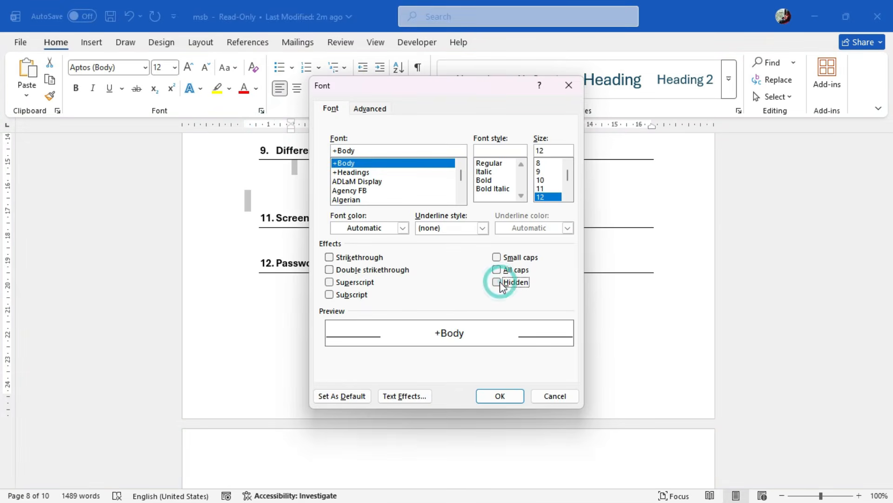
left_click(506, 390)
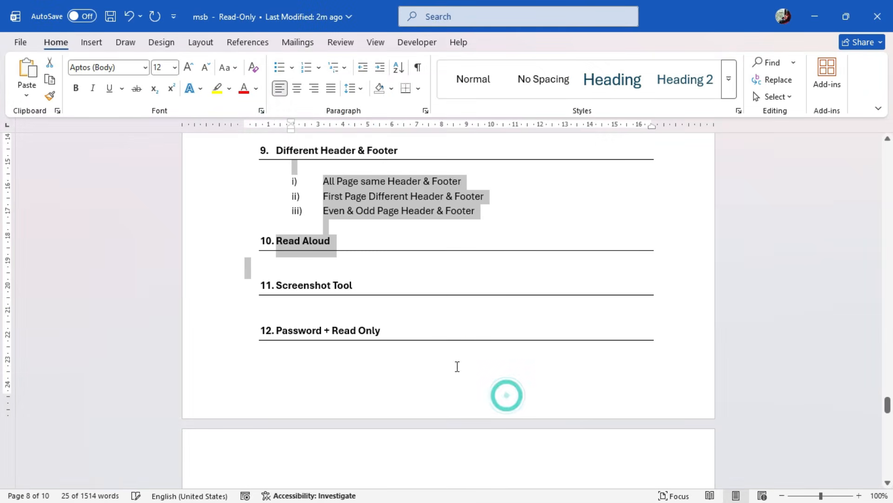
left_click(365, 233)
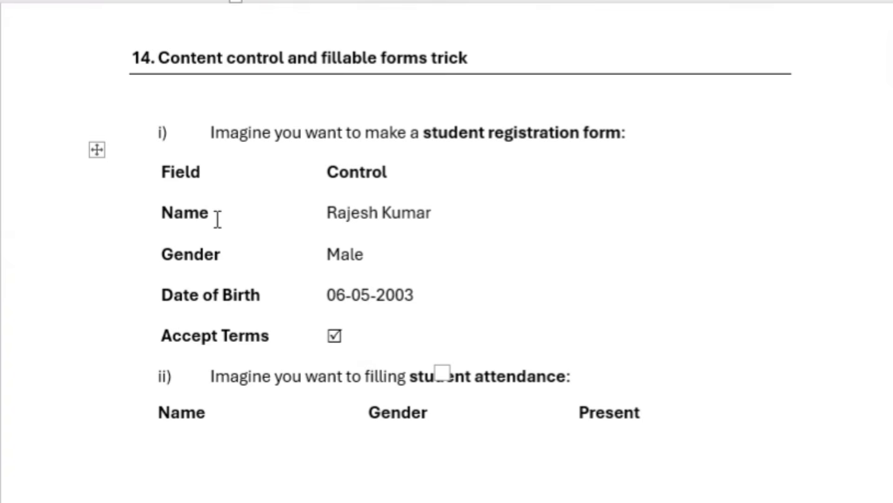
Examine the name text control, gender list and date-of-birth calendar in the student registration form without changing their values
left_click(353, 214)
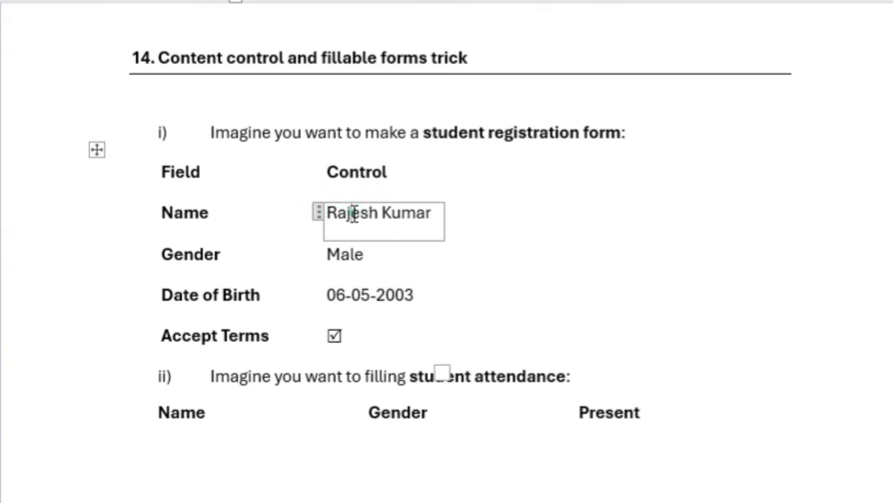
left_click(344, 255)
left_click(381, 261)
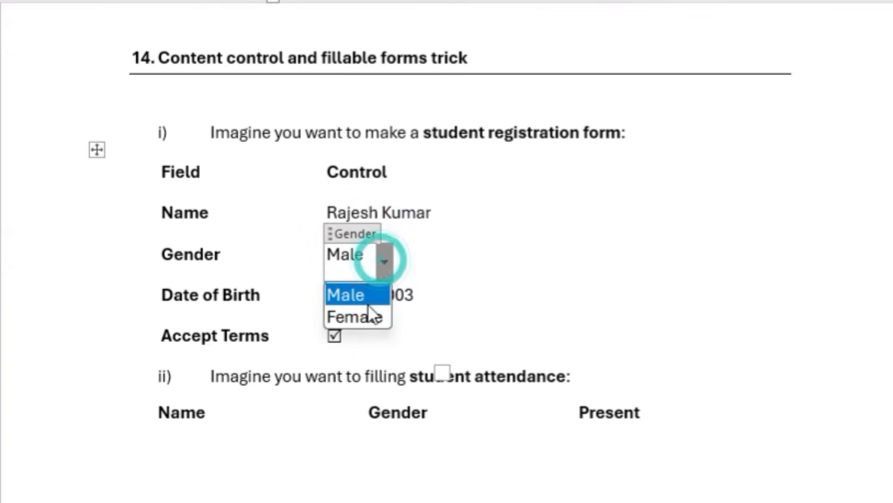
left_click(392, 260)
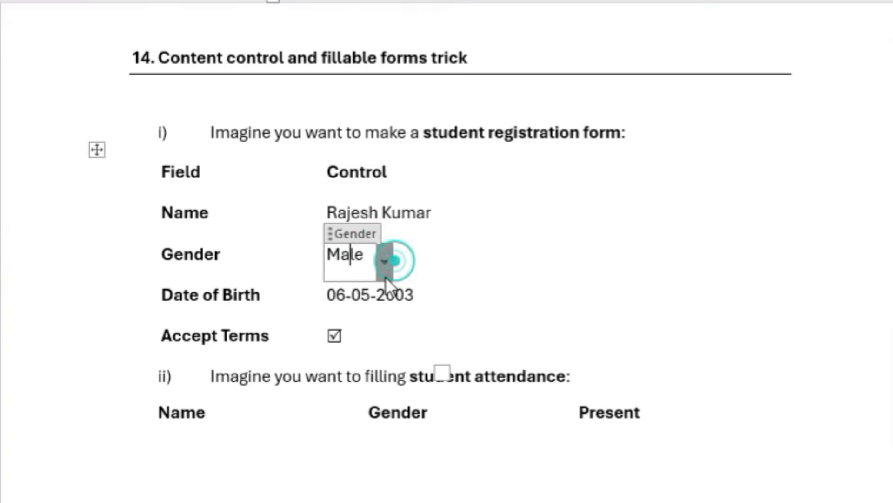
left_click(344, 295)
left_click(450, 301)
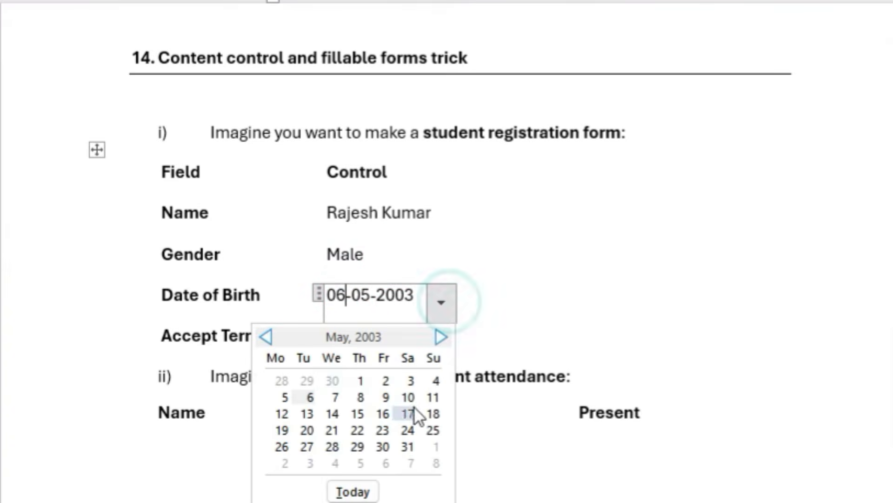
left_click(445, 311)
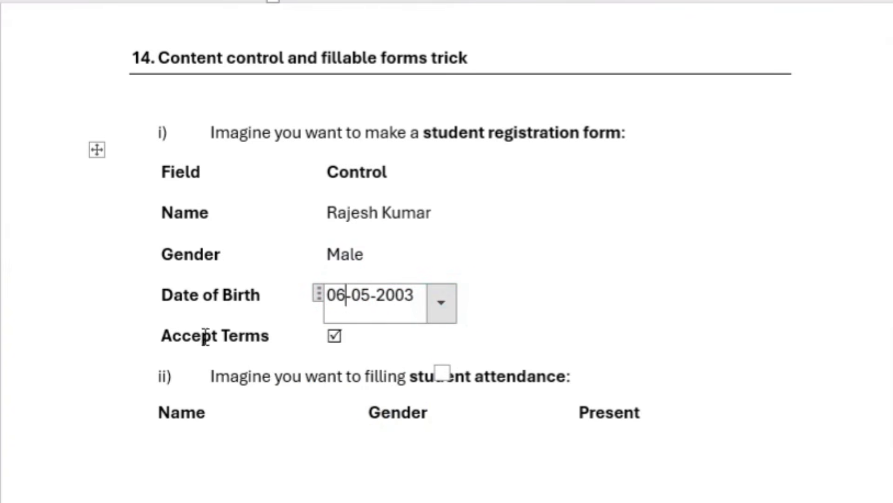
Toggle the Accept Terms check box in the registration form and leave it checked
left_click(336, 335)
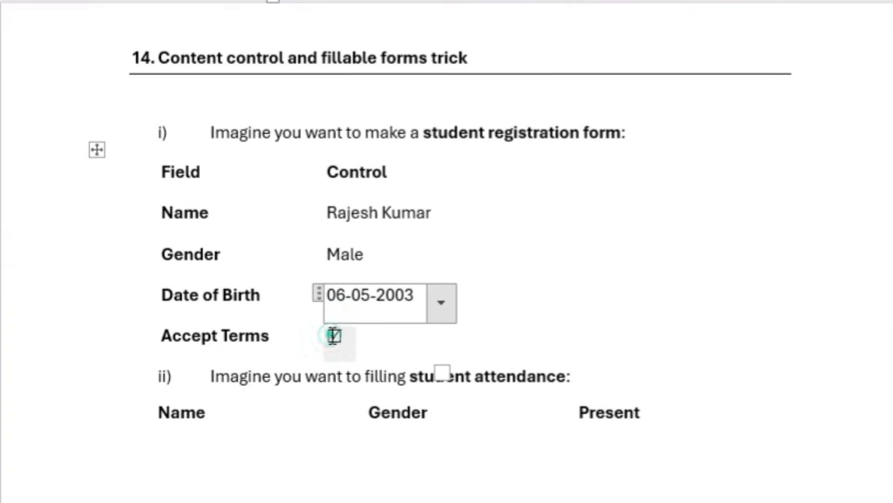
left_click(335, 335)
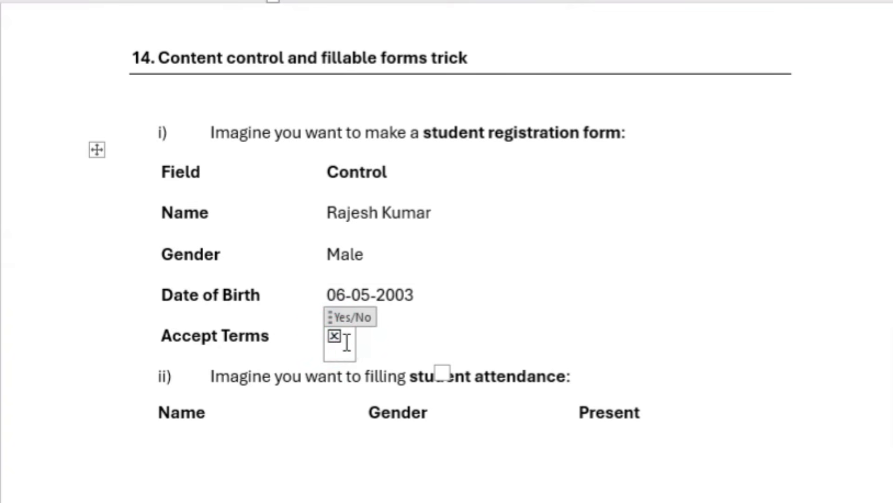
left_click(335, 336)
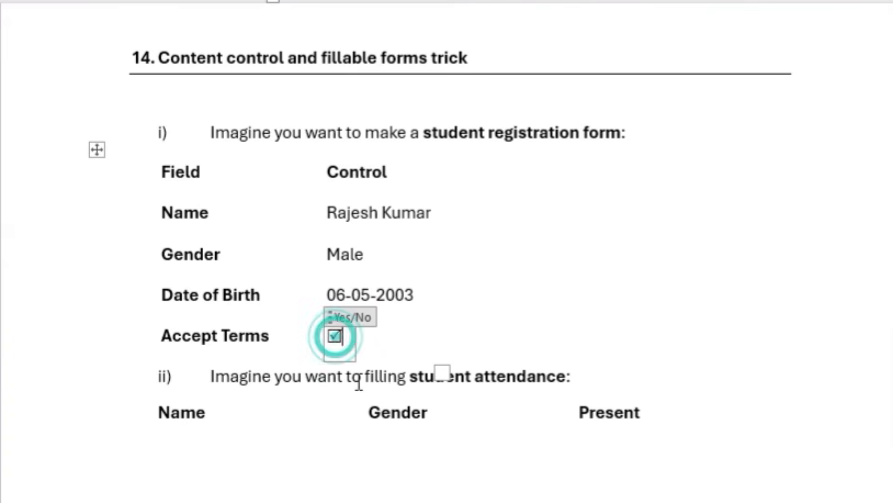
left_click(359, 345)
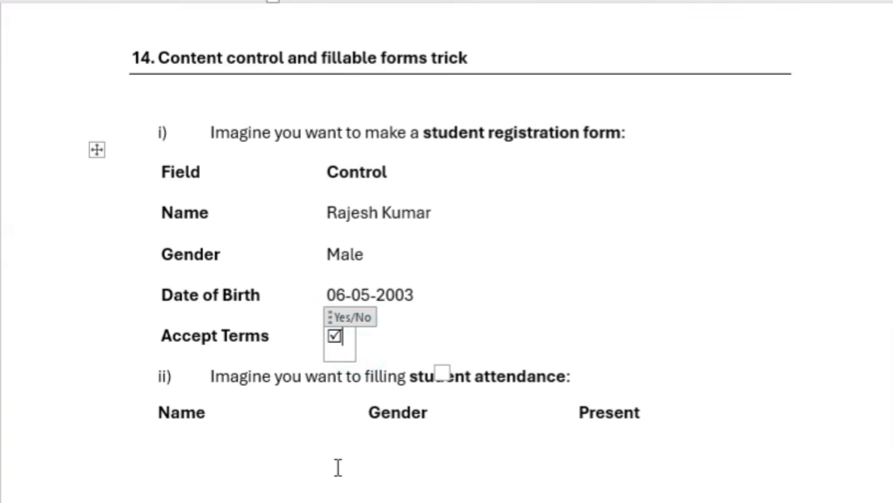
Place the cursor below the student attendance headings and bring up the Customize Ribbon options
scroll(339, 469, "down", 1)
left_click(184, 442)
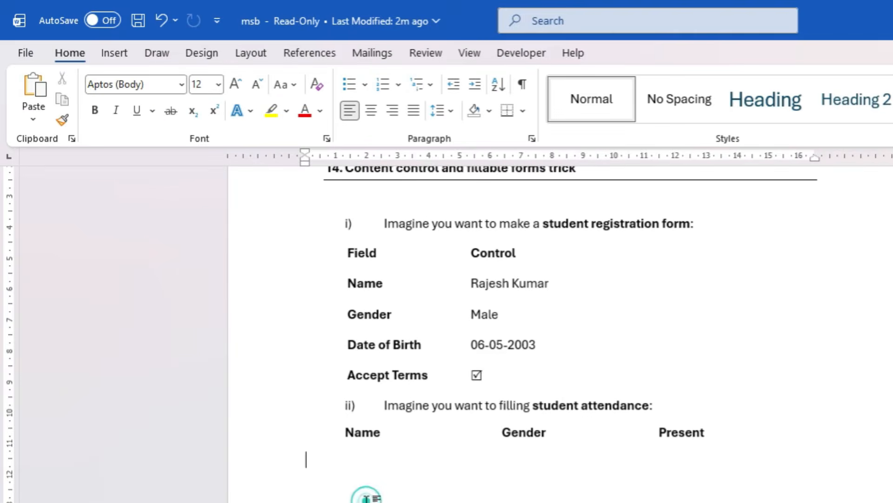
left_click(522, 55)
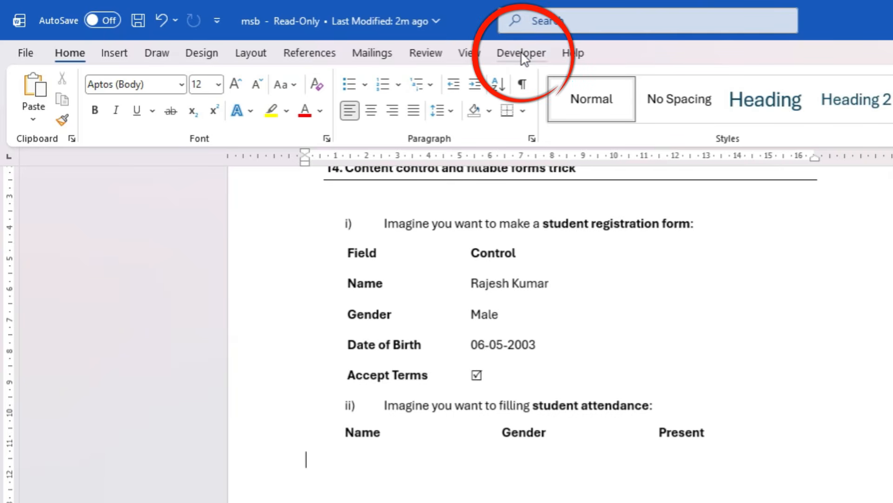
left_click(21, 60)
scroll(42, 491, "down", 3)
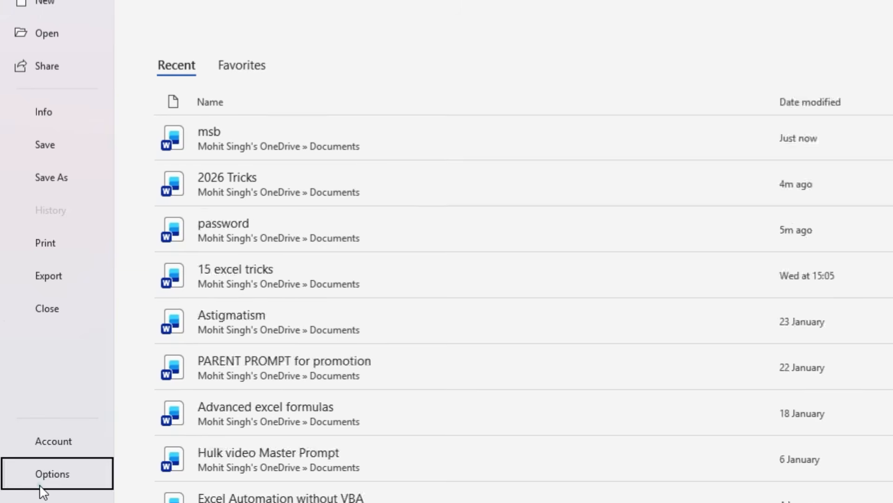
left_click(42, 490)
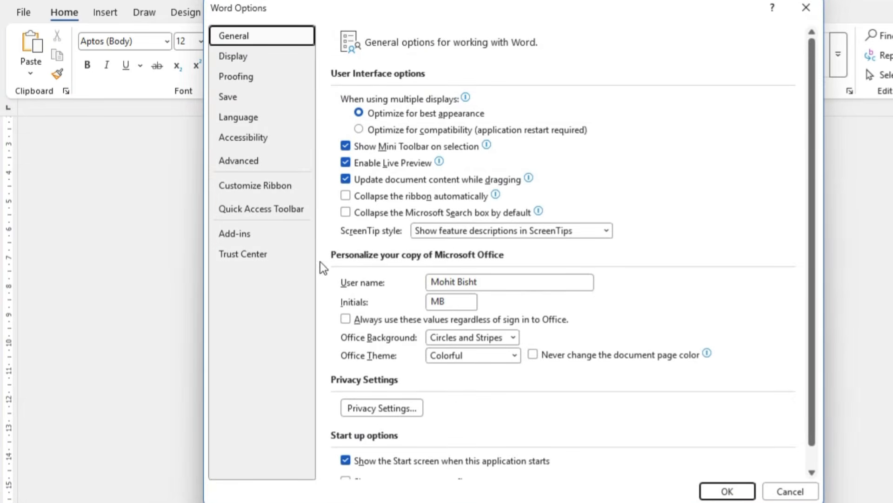
left_click(280, 189)
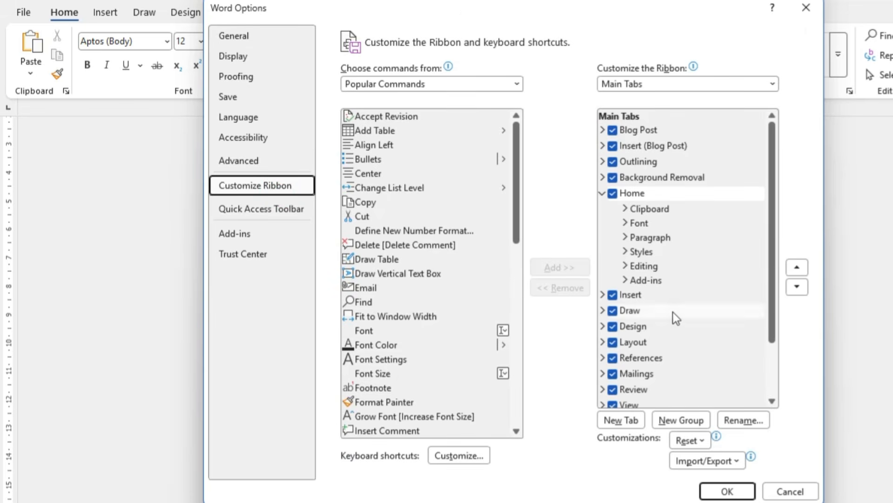
Make sure Developer is enabled among the ribbon's main tabs and apply the options
scroll(674, 317, "down", 3)
left_click(613, 352)
left_click(616, 353)
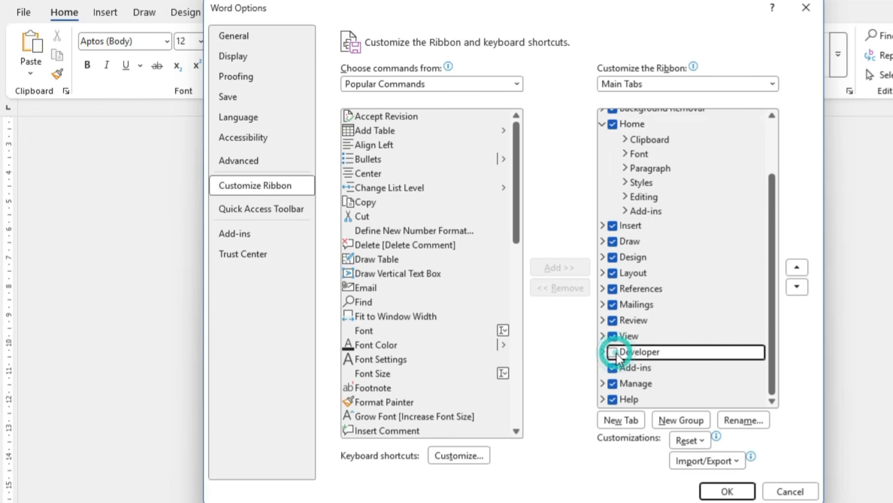
left_click(616, 352)
left_click(616, 353)
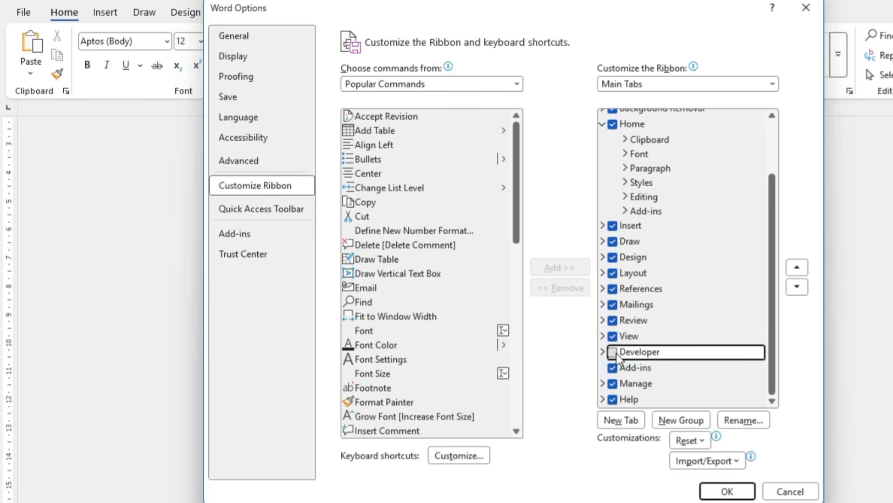
left_click(616, 353)
left_click(728, 492)
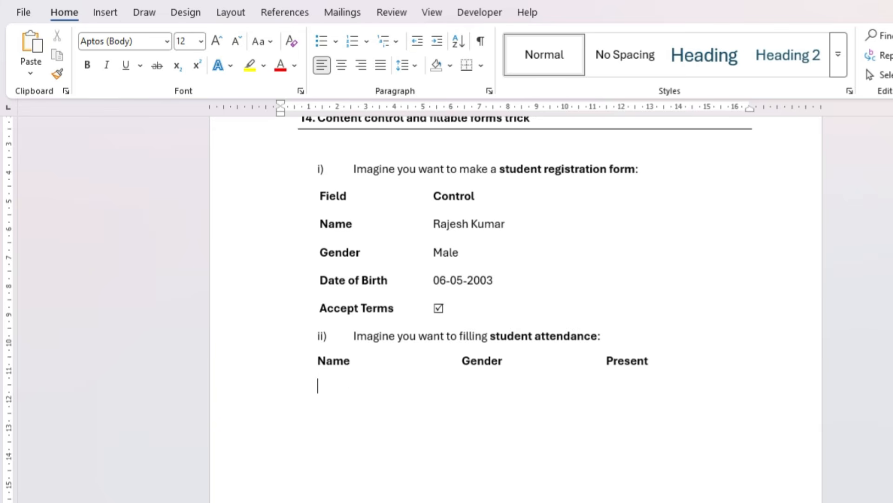
Insert a plain text content control under the attendance Name heading and fill in the student's full name
left_click(473, 13)
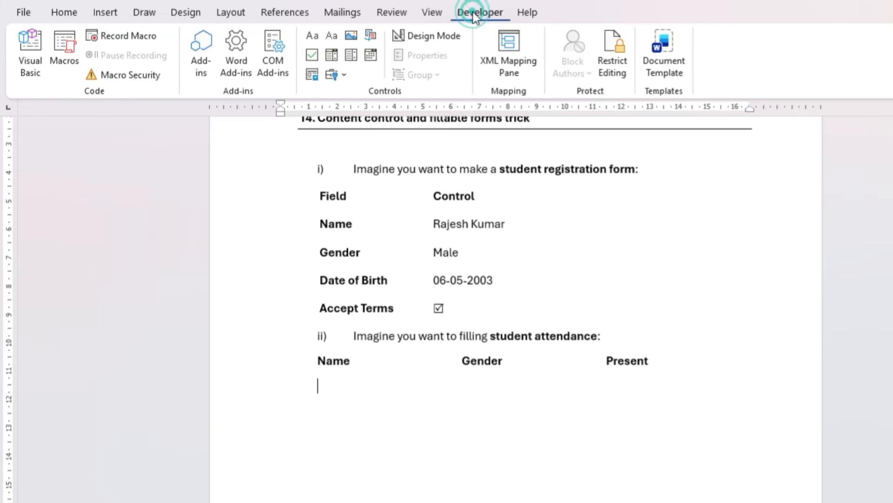
left_click(333, 37)
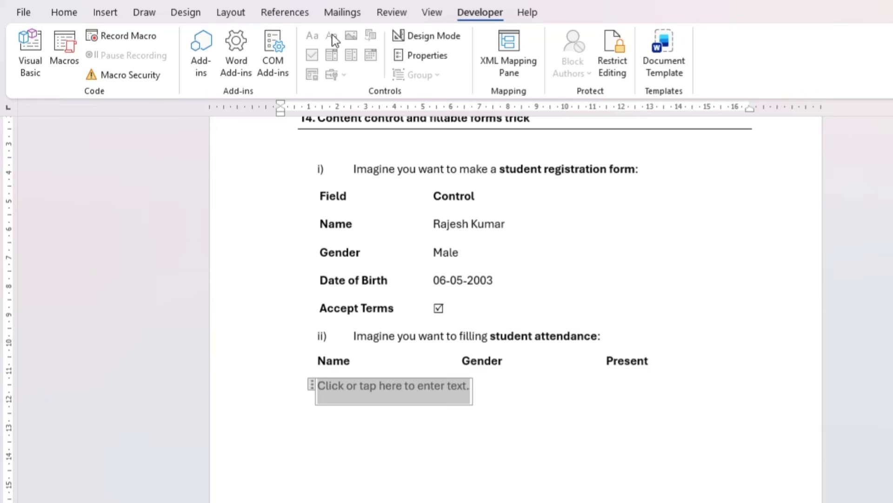
type("Mohit")
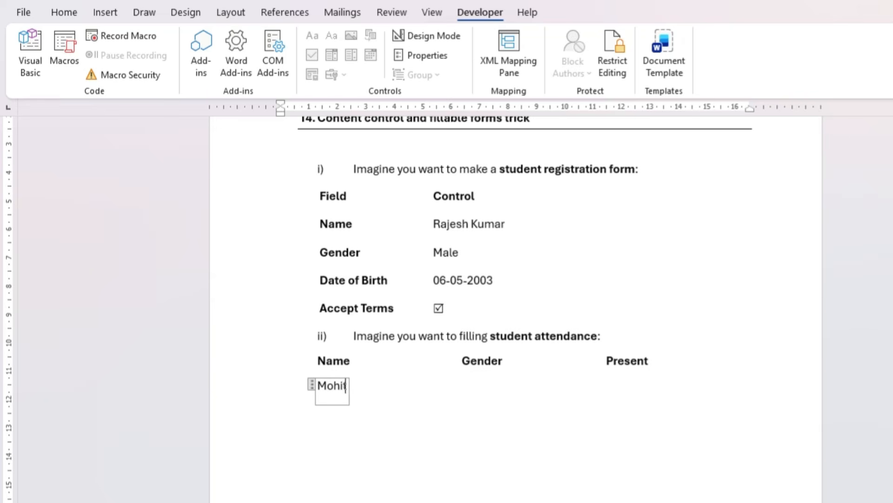
type(" Singh")
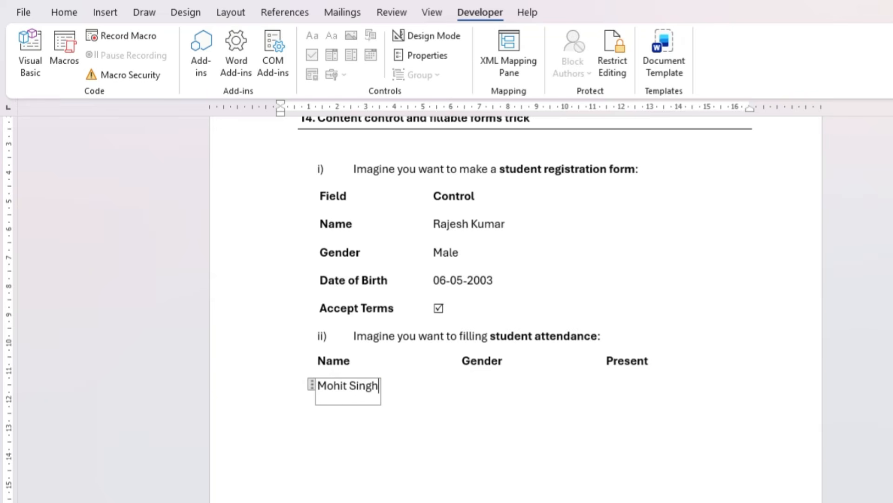
left_click(407, 35)
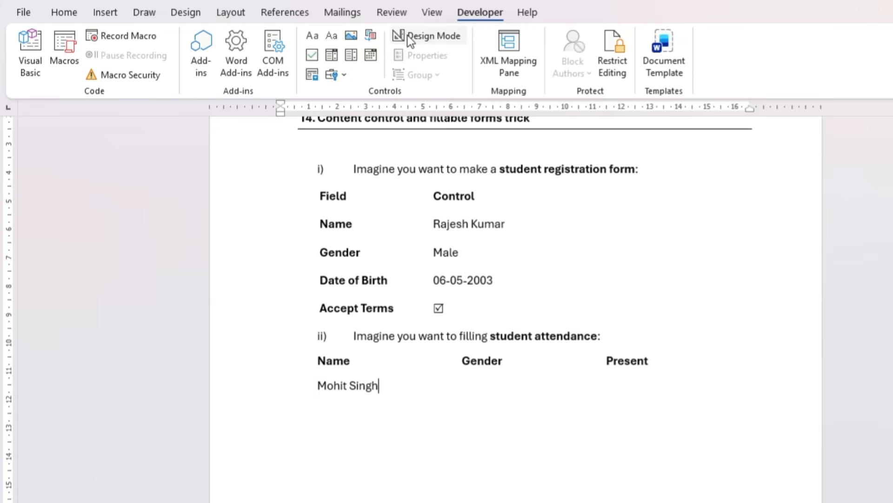
Insert a drop-down list content control under the Gender heading in the student's row and expand its list
key("Tab")
left_click(354, 54)
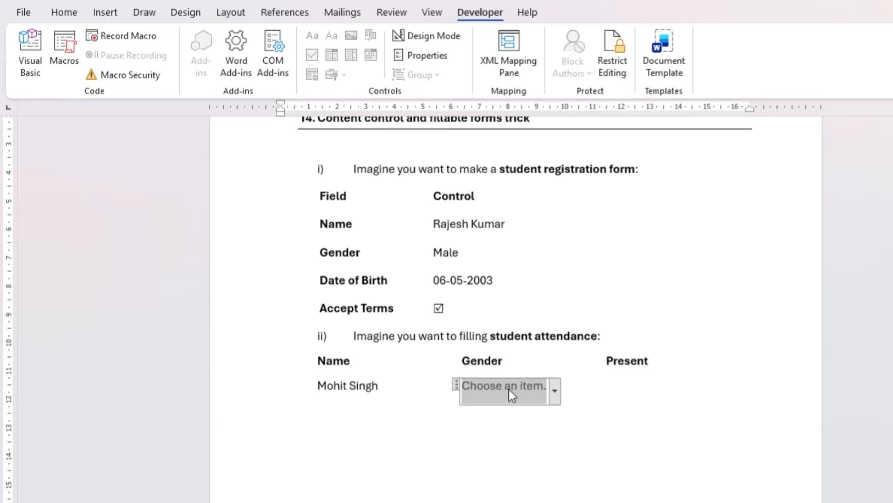
left_click(555, 393)
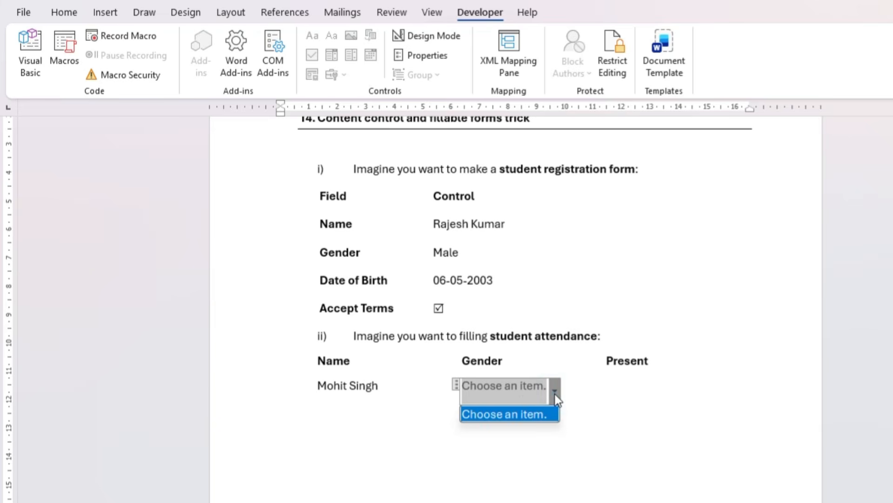
Rename the default "Choose an item." entry of the attendance Gender drop-down list to Select Gender in its content control properties
left_click(555, 394)
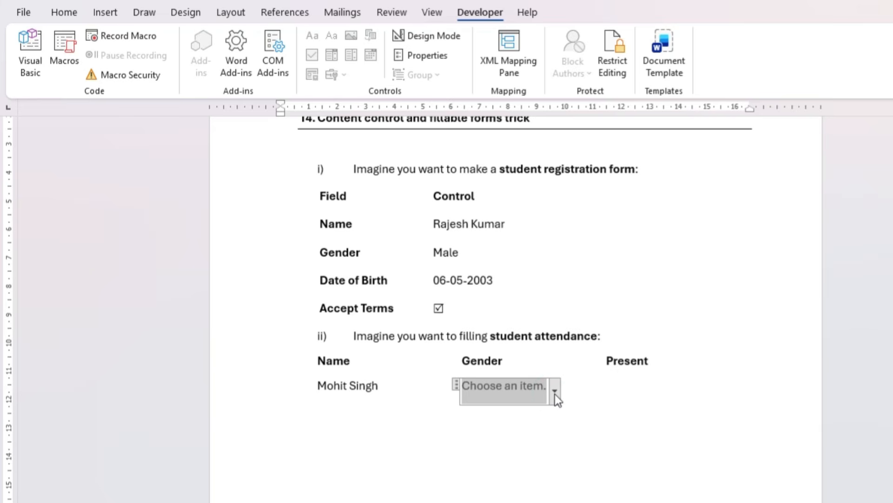
left_click(431, 59)
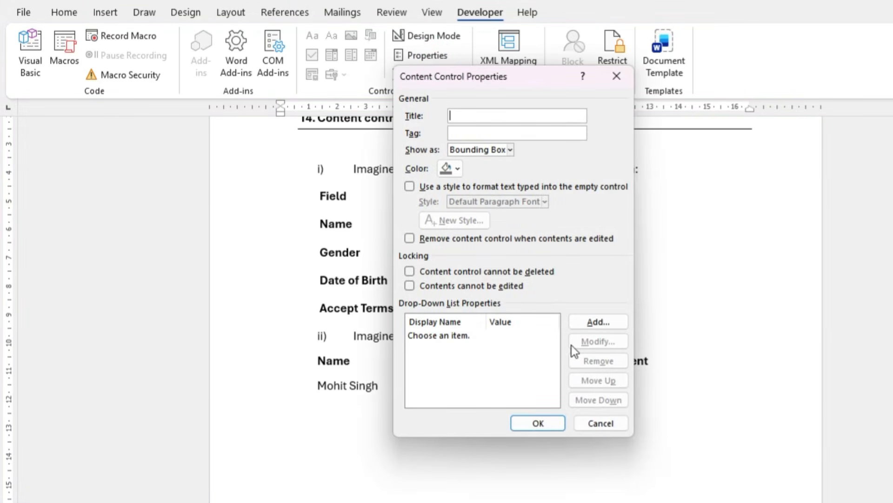
left_click(440, 336)
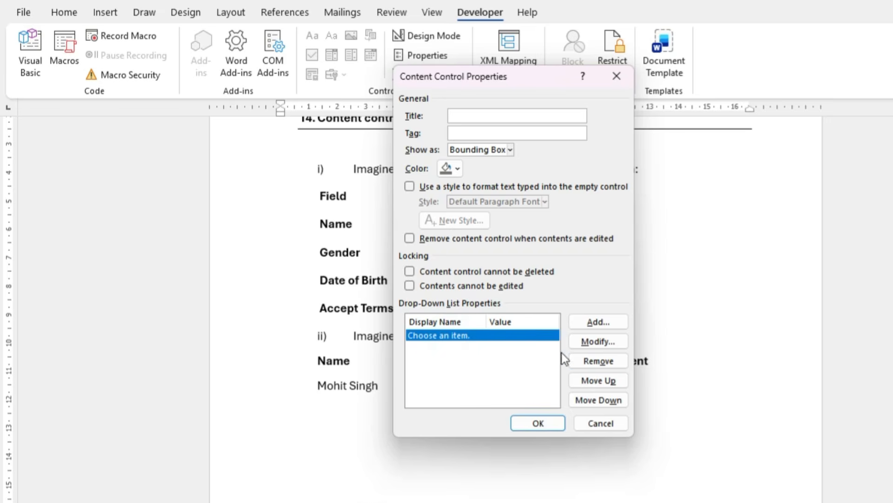
left_click(599, 343)
key("BackSpace")
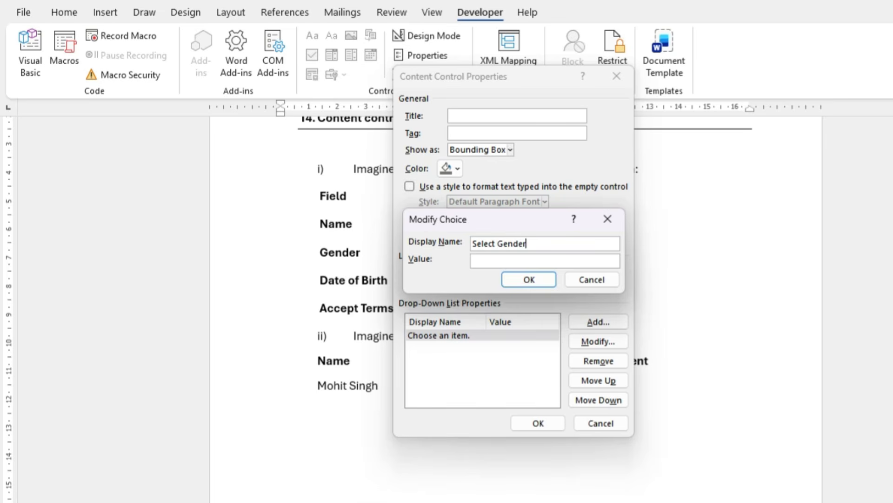
left_click(537, 276)
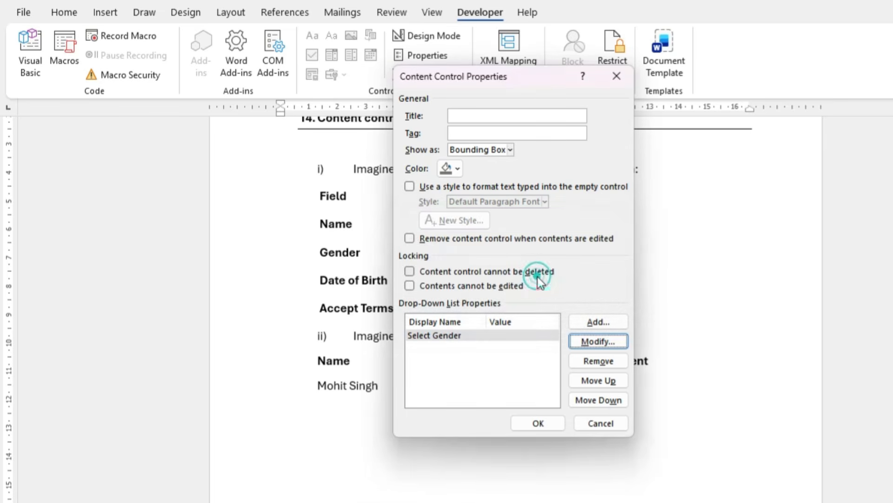
Add the choices Male, Female and Other to the attendance Gender drop-down list and apply the properties
left_click(598, 322)
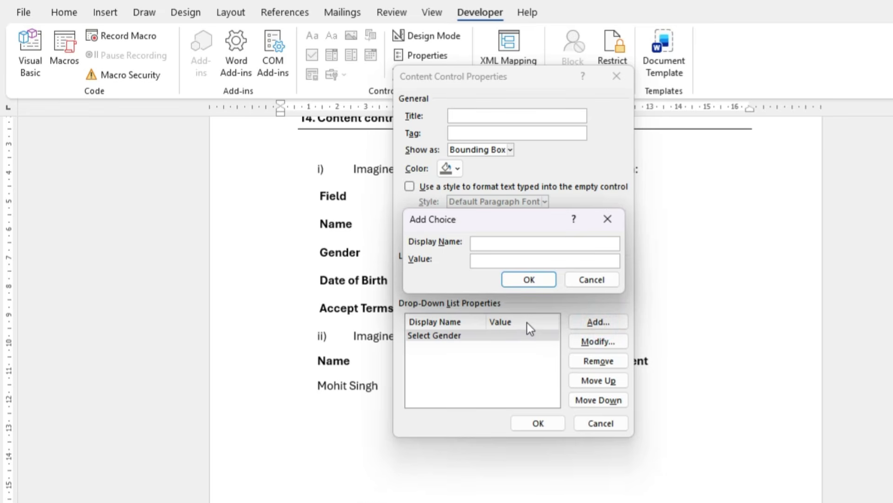
type("Male")
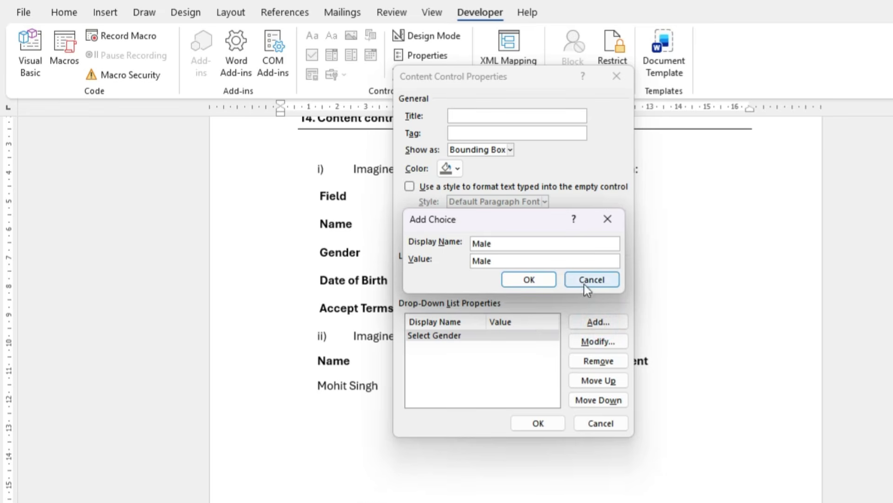
left_click(537, 280)
left_click(602, 323)
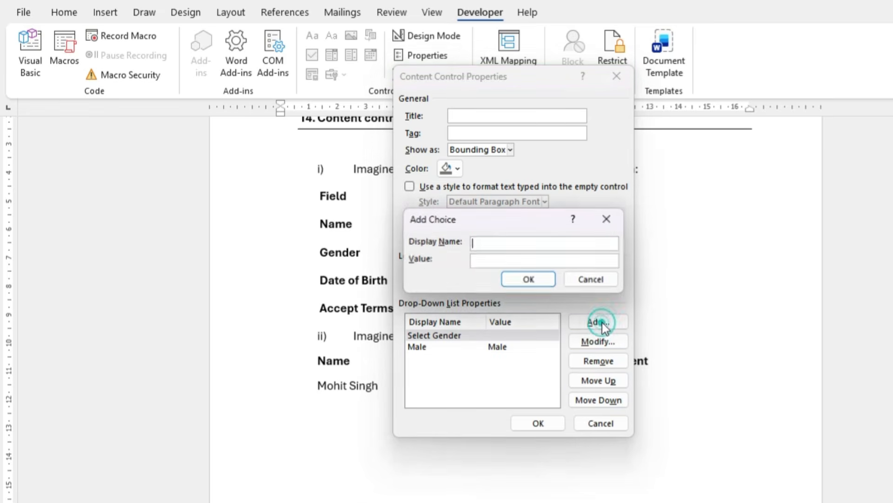
type("Female")
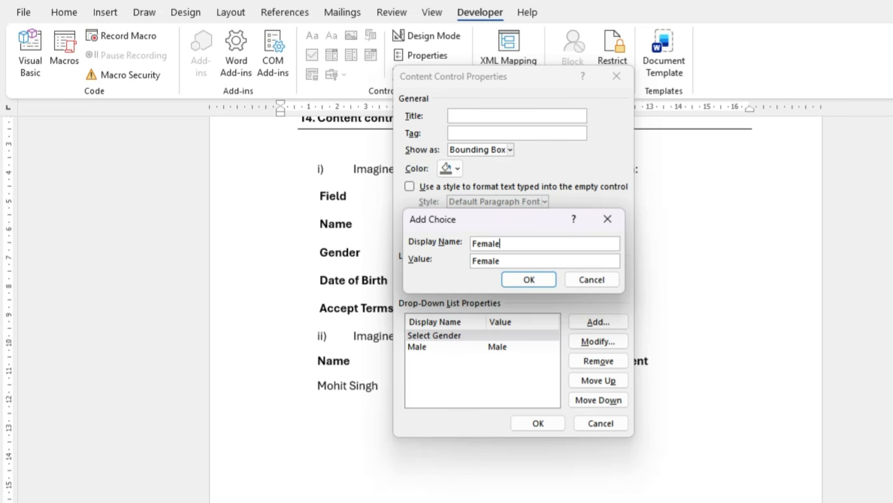
left_click(531, 279)
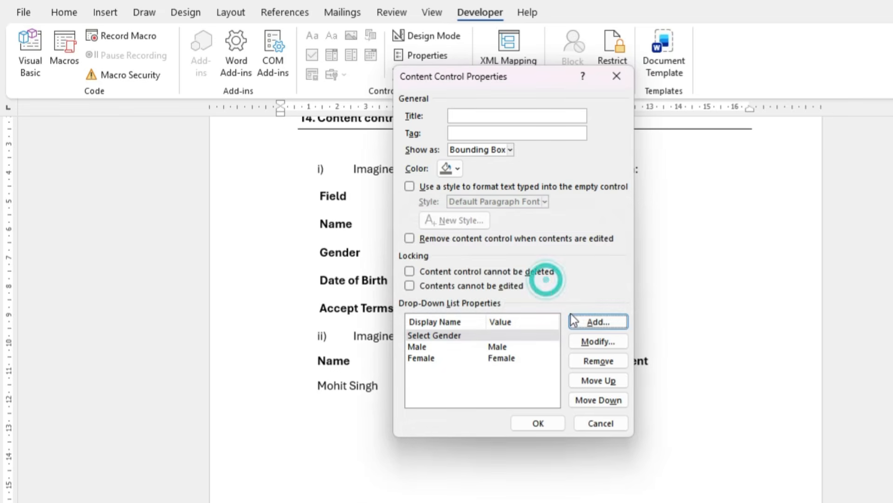
left_click(576, 318)
type("Other")
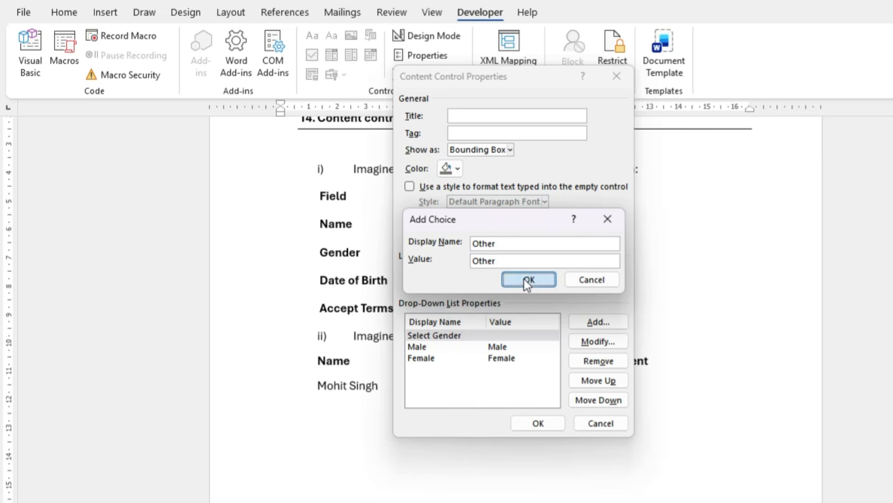
left_click(526, 280)
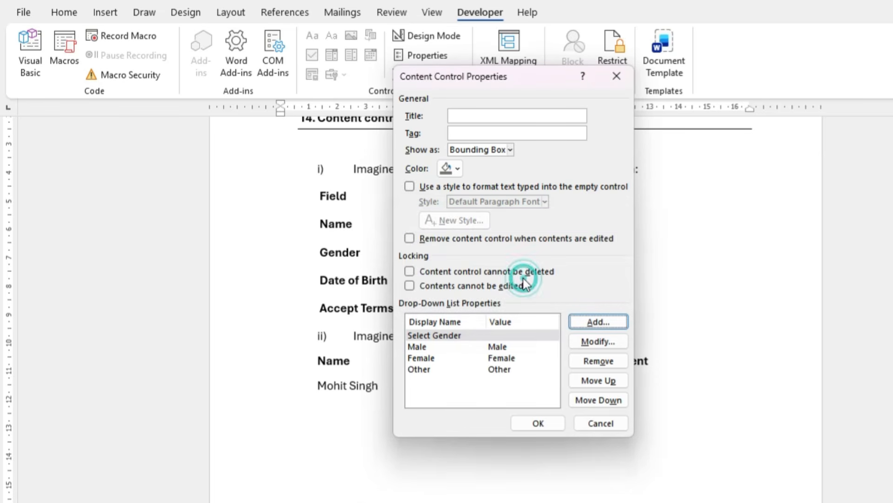
left_click(549, 423)
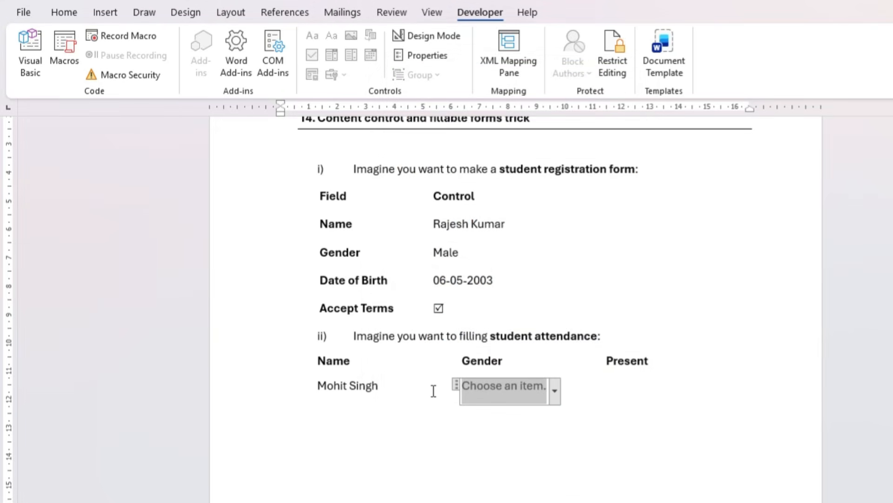
Try the Male, Female and Other choices in the attendance Gender drop-down, finishing with Select Gender
left_click(558, 395)
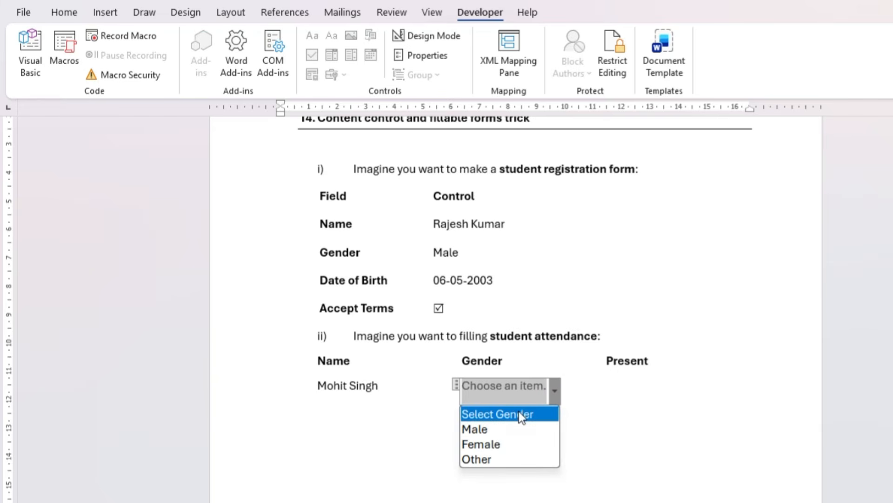
left_click(496, 431)
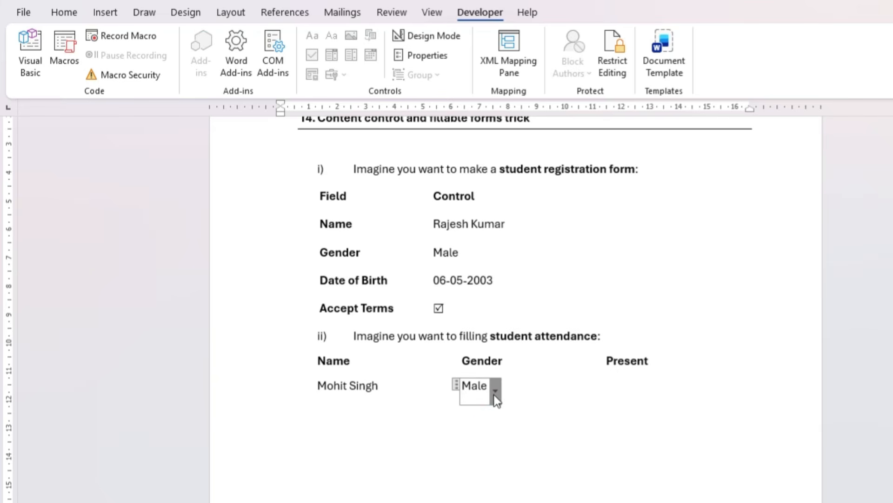
left_click(495, 392)
left_click(462, 445)
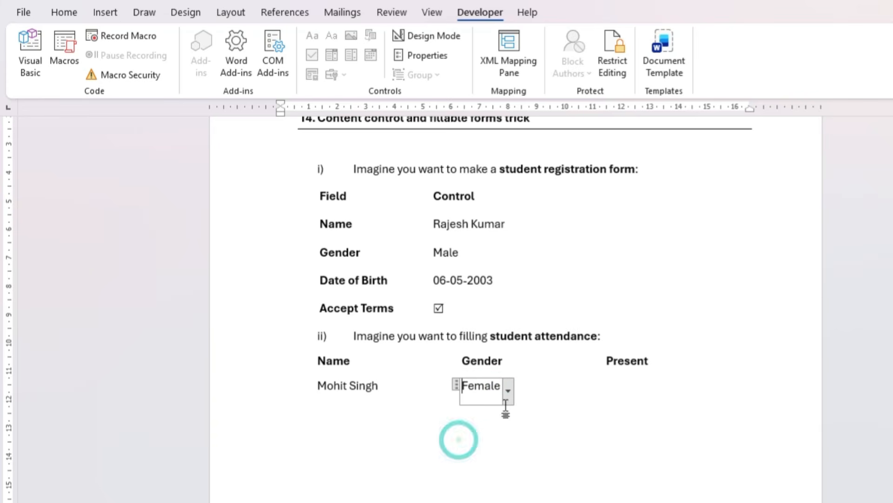
left_click(507, 396)
left_click(483, 459)
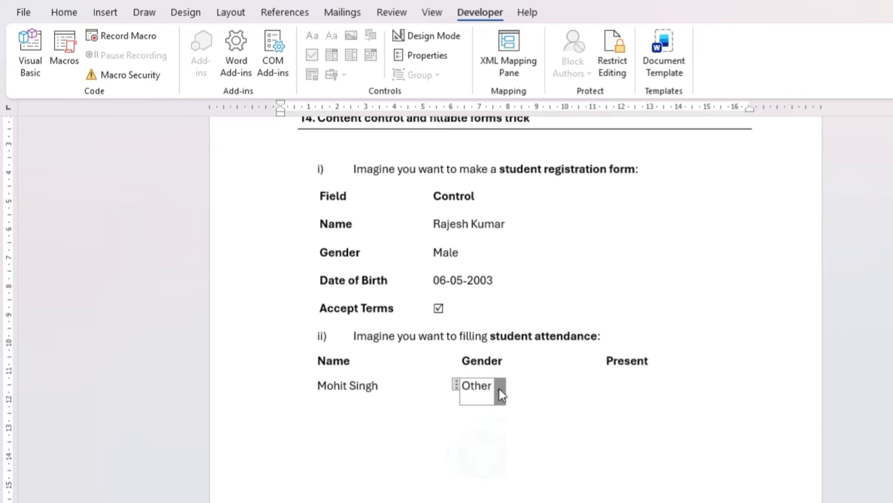
left_click(500, 390)
left_click(463, 429)
left_click(516, 400)
left_click(495, 392)
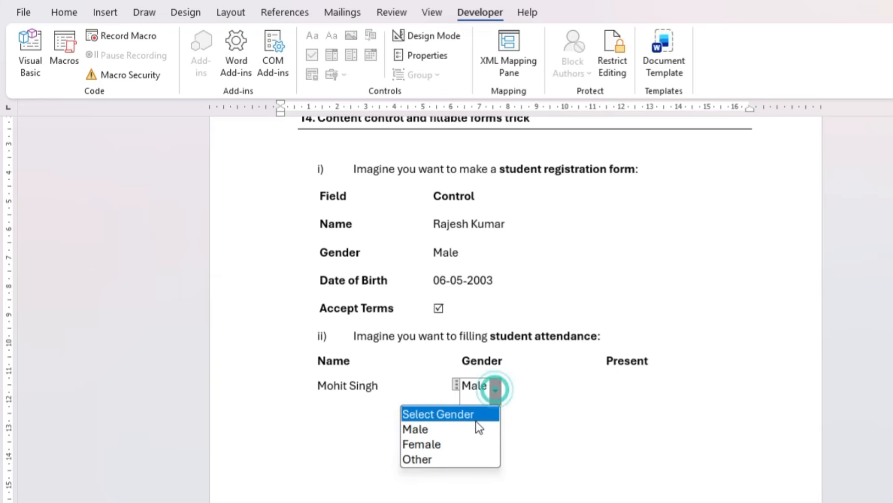
left_click(468, 416)
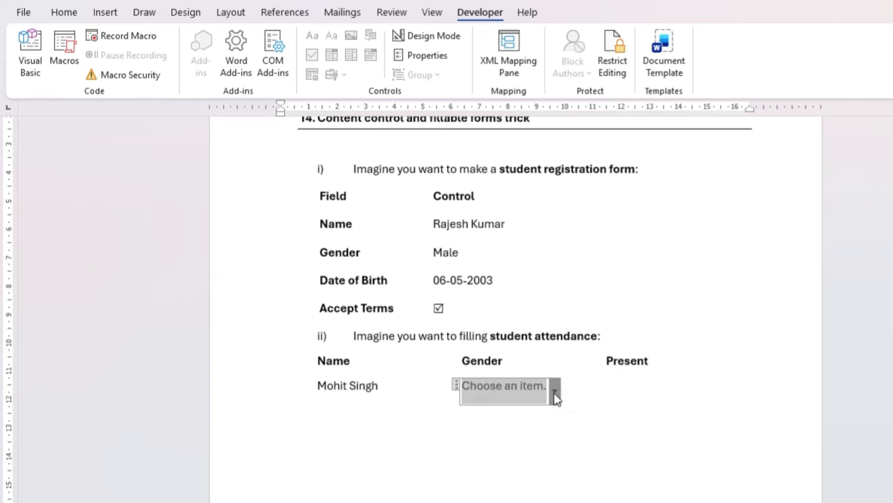
Set the student's attendance gender to Male and leave the drop-down control
left_click(557, 398)
left_click(520, 427)
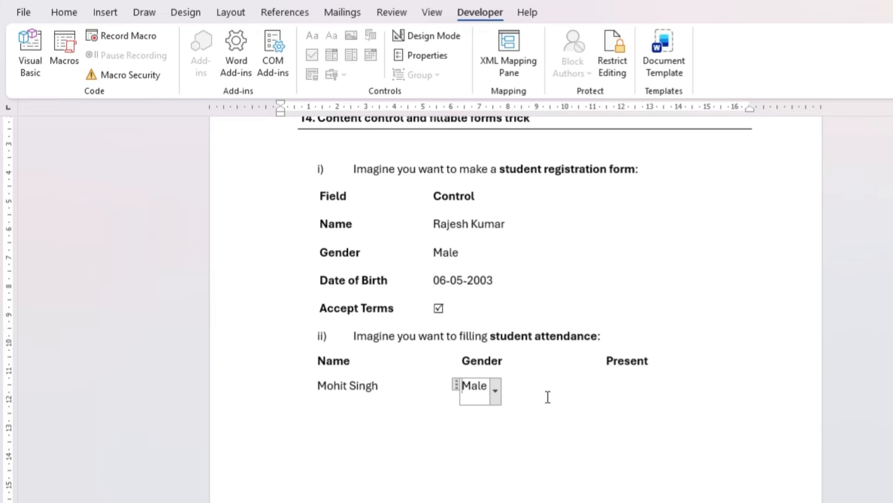
left_click(548, 397)
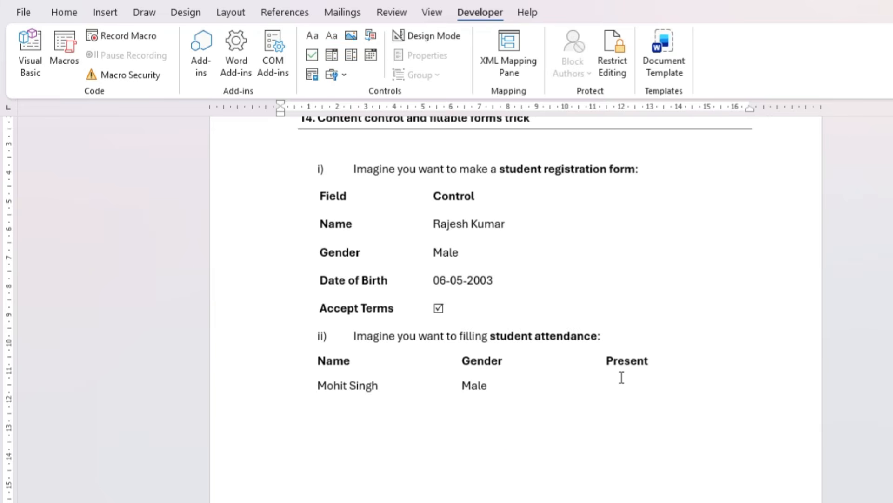
Insert a check box content control under the Present heading in the student's row and test toggling it
left_click(315, 54)
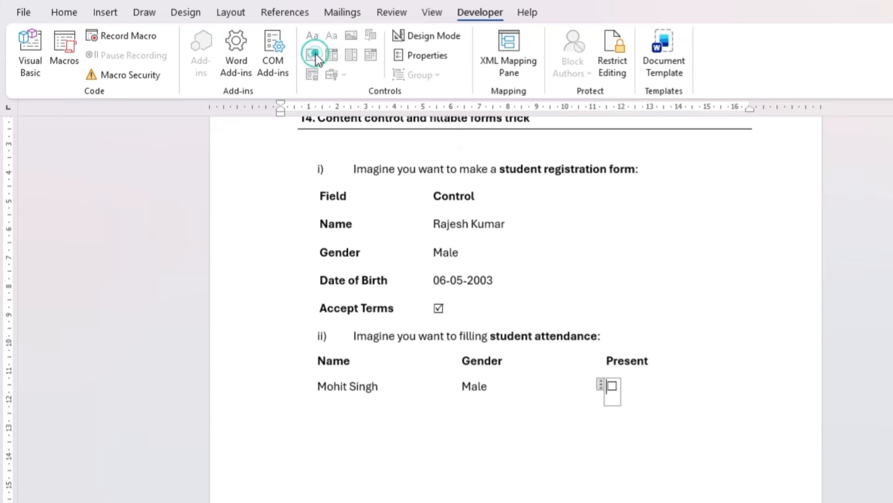
left_click(614, 385)
left_click(613, 385)
Change the Present check box's checked symbol to the boxed tick from Wingdings 2, character code 82
left_click(437, 59)
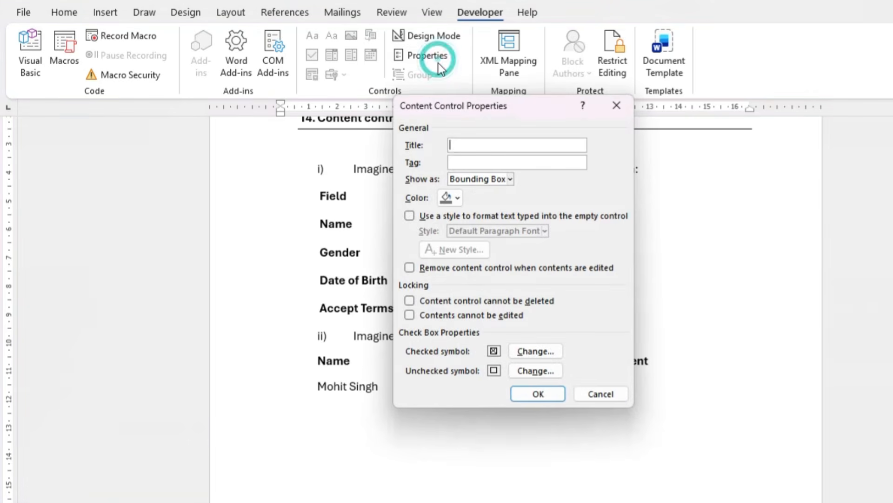
left_click(535, 349)
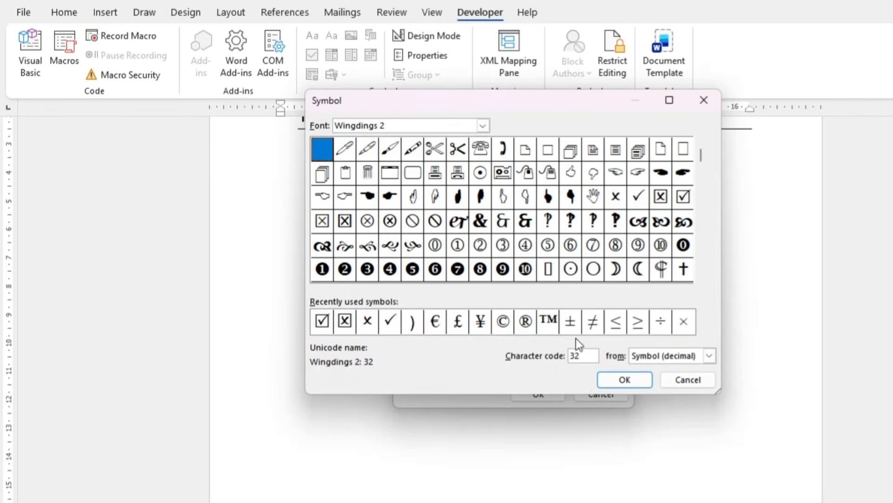
left_click(682, 197)
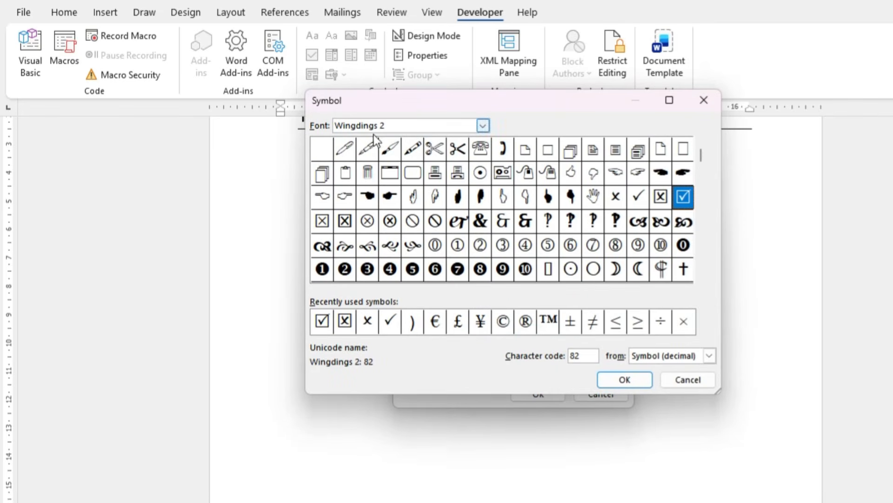
left_click(619, 380)
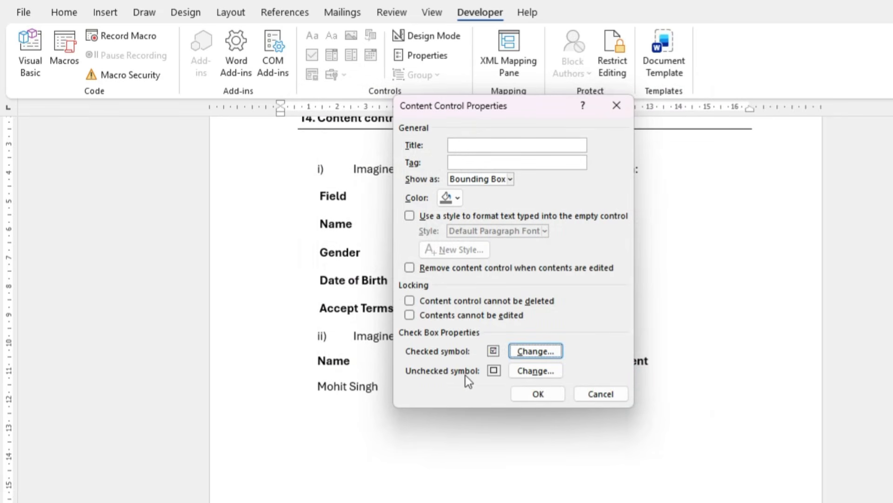
Change the Present check box's unchecked symbol to the boxed cross, Wingdings 2 character code 81, and apply the properties
left_click(529, 372)
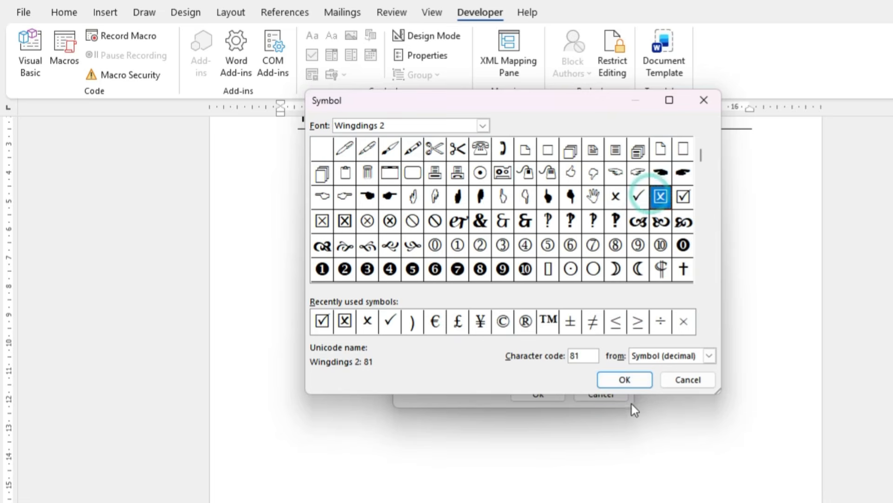
left_click(626, 379)
left_click(557, 394)
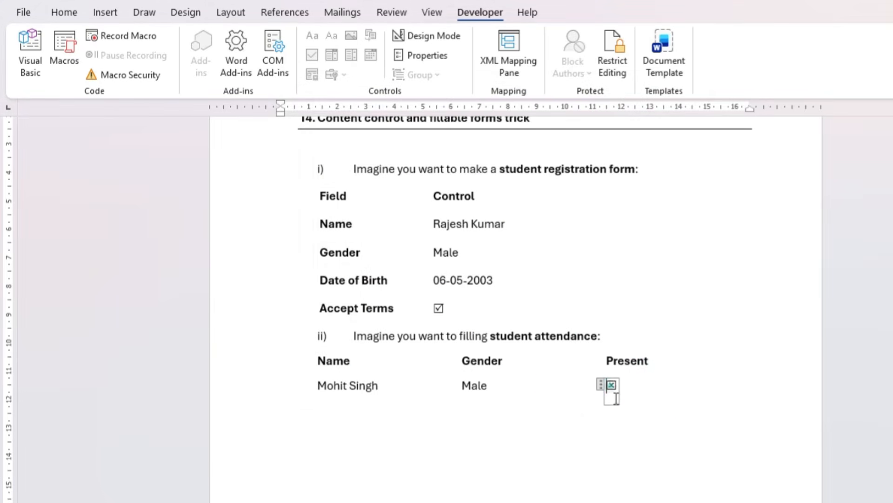
Enlarge the Present check box symbol by three font size steps and test toggling it between tick and cross
left_click(630, 416)
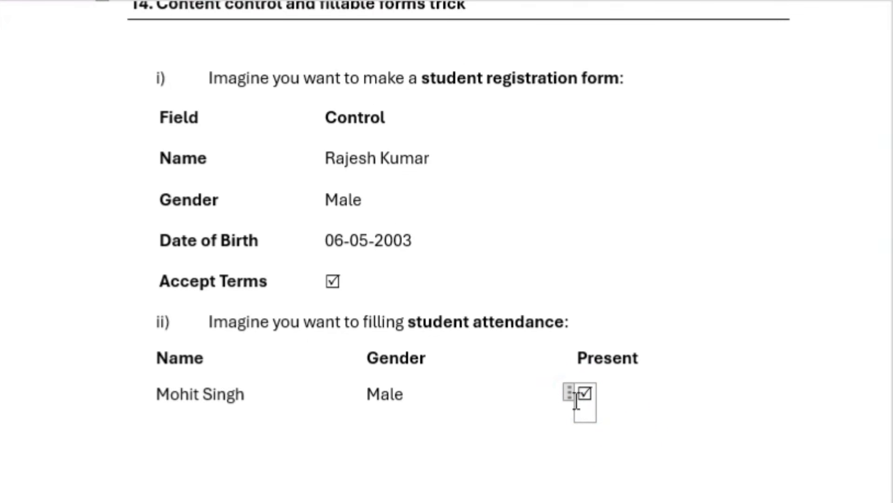
left_click(585, 393)
key("ctrl+shift+period")
key("ctrl+shift+period")
key("ctrl+shift+period")
key("ctrl+shift+period")
key("ctrl+shift+period")
key("ctrl+shift+period")
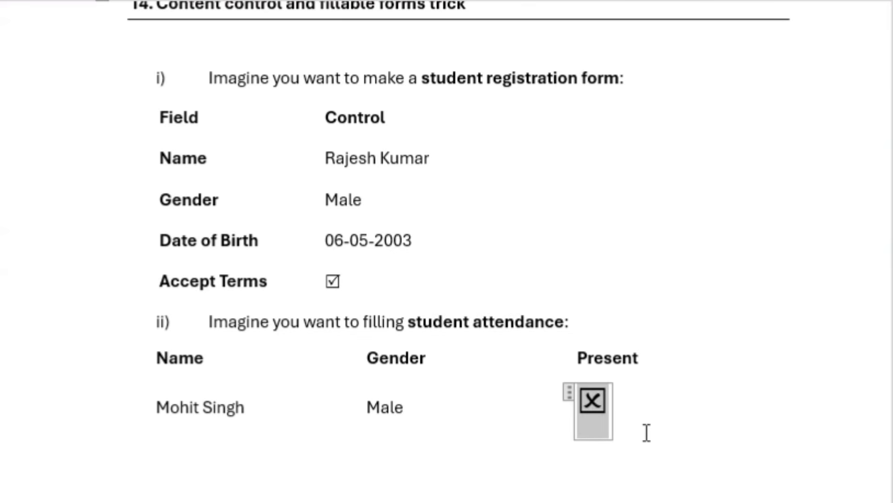
left_click(644, 430)
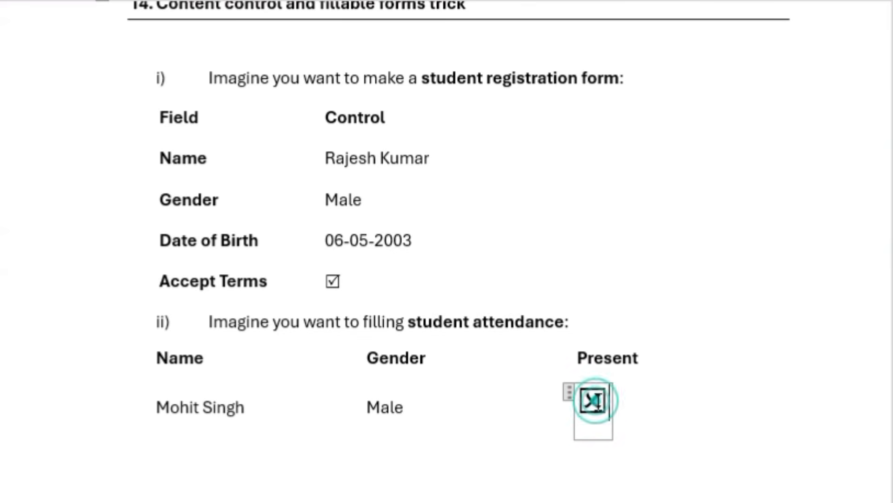
left_click(594, 399)
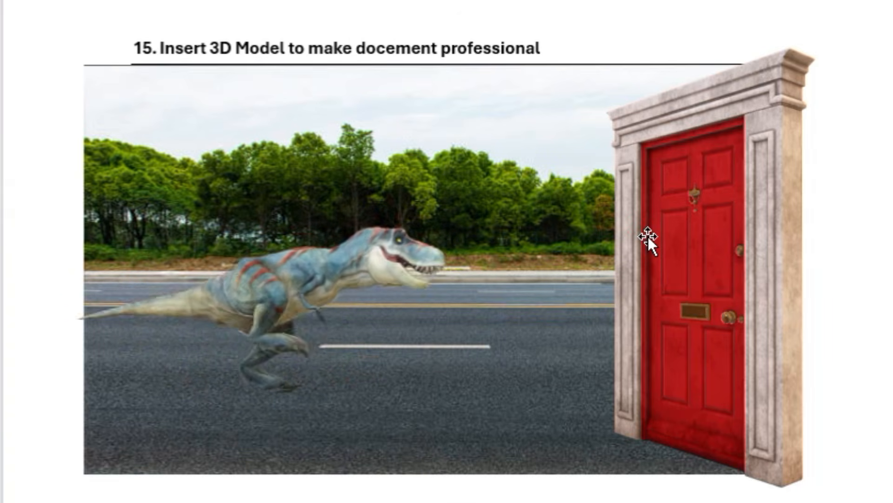
Rotate the dinosaur 3D model on the road picture so that it faces the viewer
left_click(314, 302)
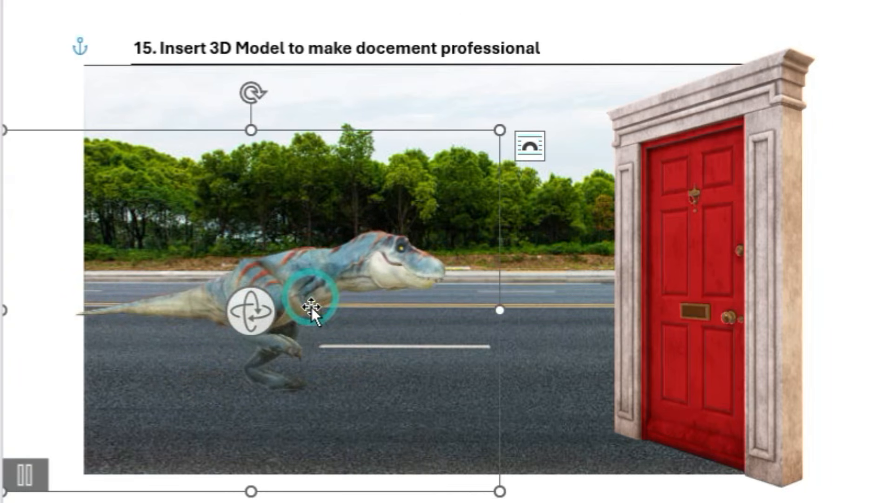
left_click_drag(258, 317, 105, 316)
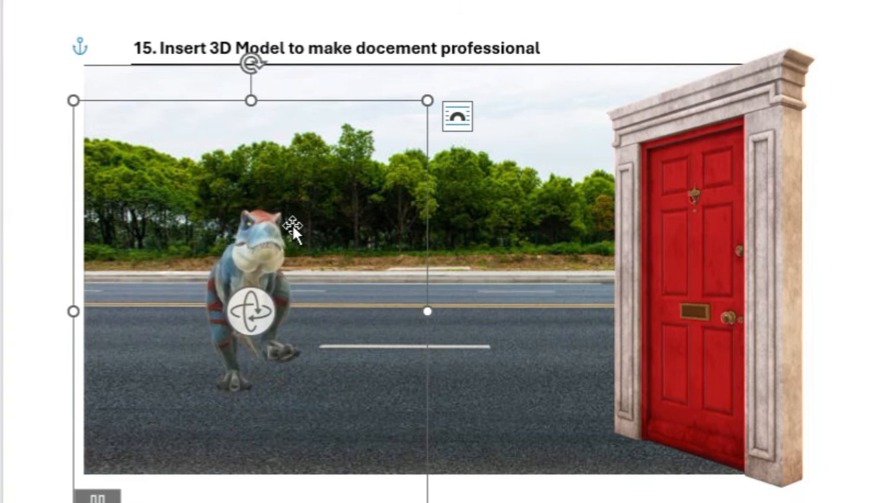
Rotate the red door 3D model slightly at the edge of the road picture
left_click(740, 273)
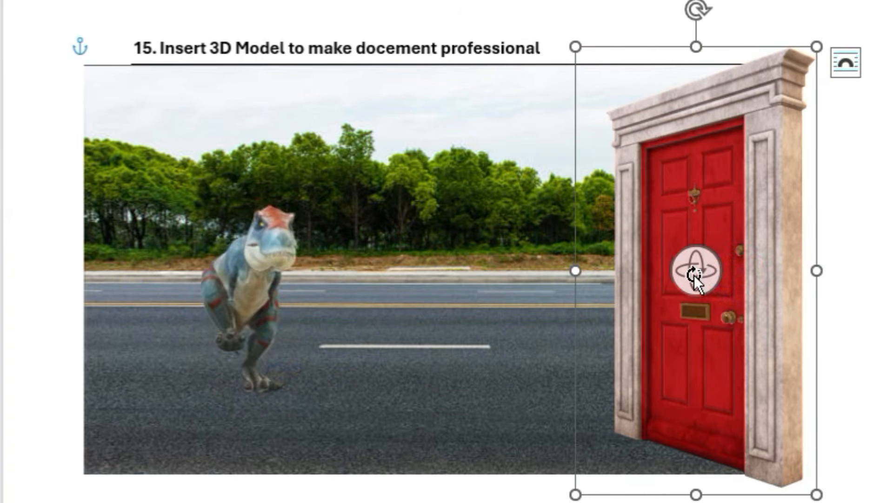
mouse_move(729, 272)
left_mouse_down()
mouse_move(626, 283)
mouse_move(735, 276)
left_mouse_up()
scroll(698, 400, "down", 4)
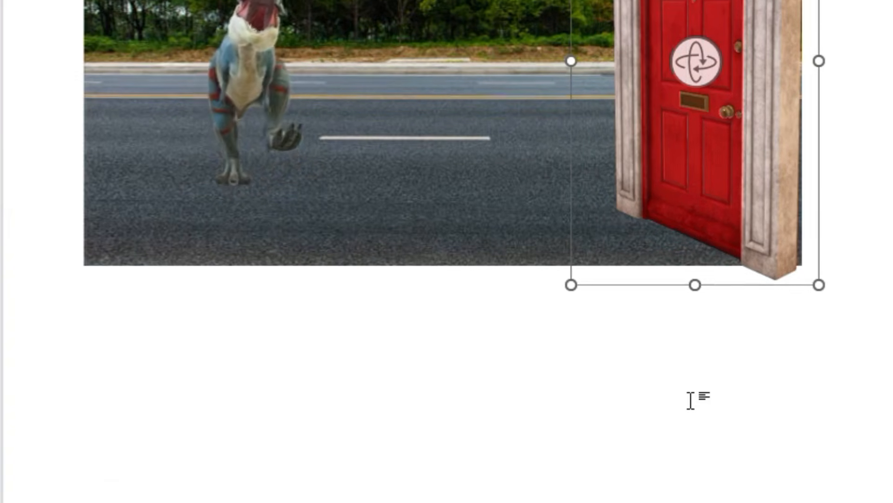
scroll(535, 419, "down", 3)
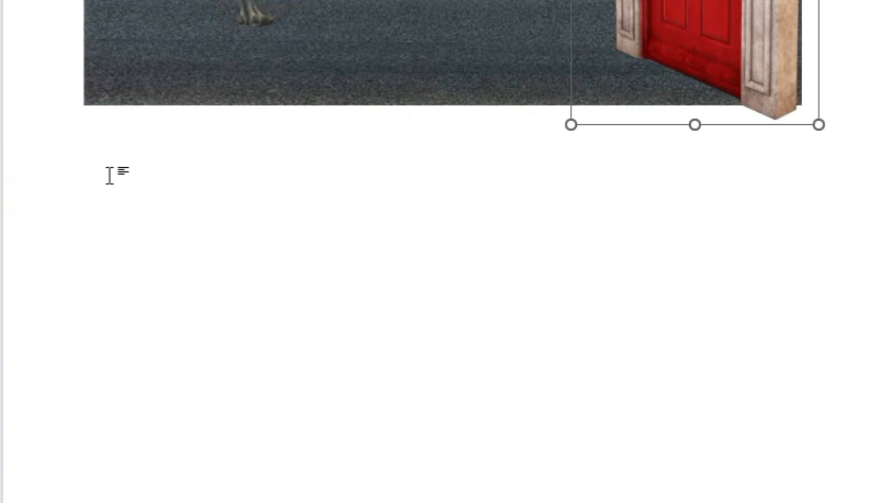
Deselect the door, open the online 3D models library and look through its categories down to Medical
left_click(110, 175)
scroll(126, 414, "down", 5)
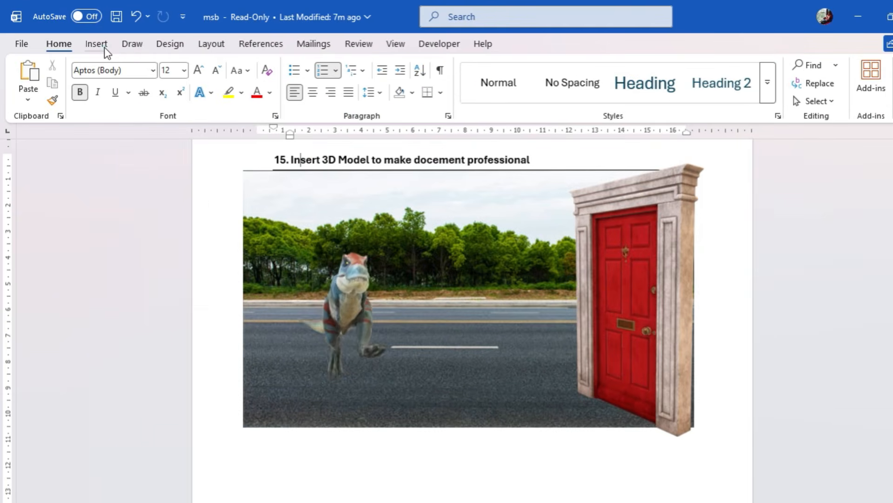
left_click(103, 45)
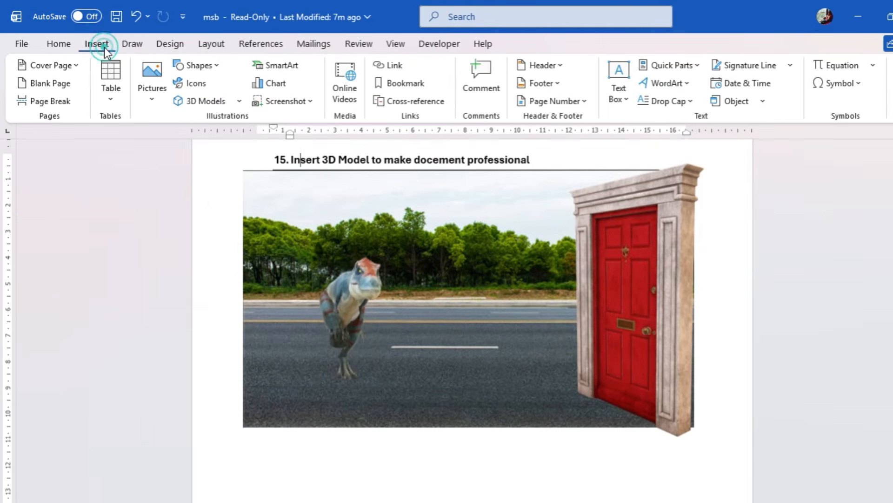
left_click(201, 101)
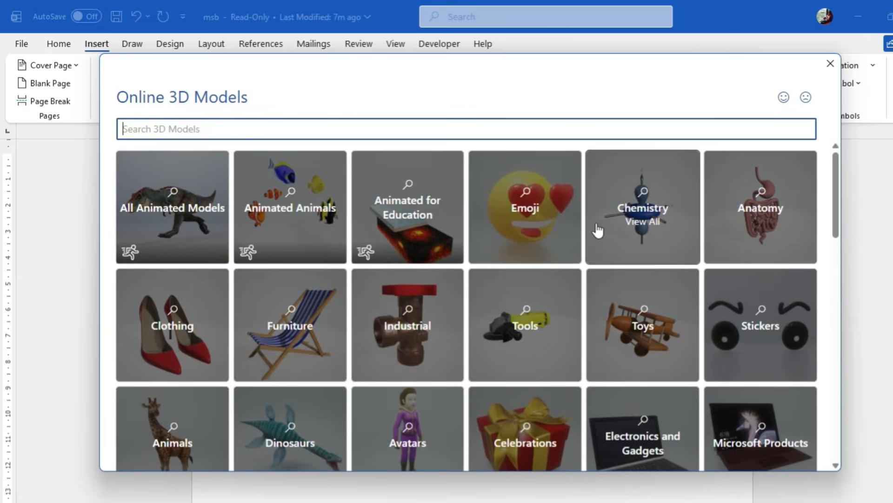
scroll(696, 244, "down", 5)
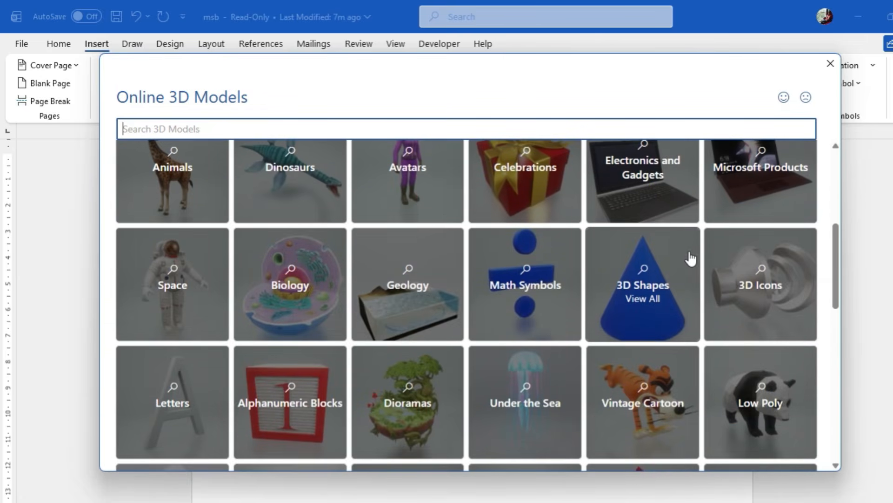
scroll(691, 258, "down", 8)
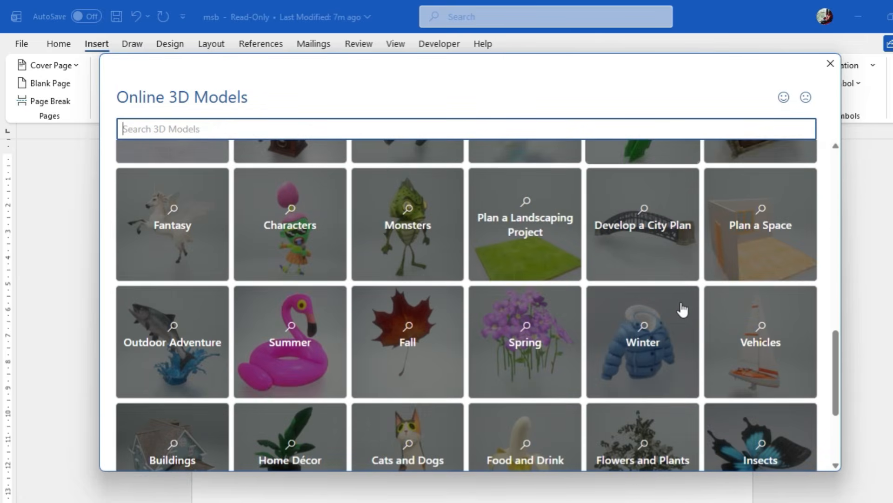
scroll(682, 309, "down", 3)
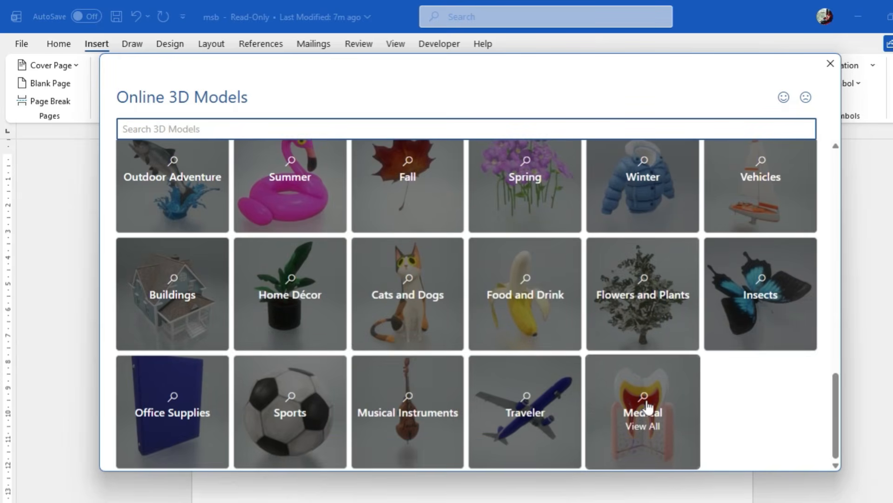
Insert the first animated Shiba dog from the Cats and Dogs category and place it on the road between dinosaur and door
left_click(403, 313)
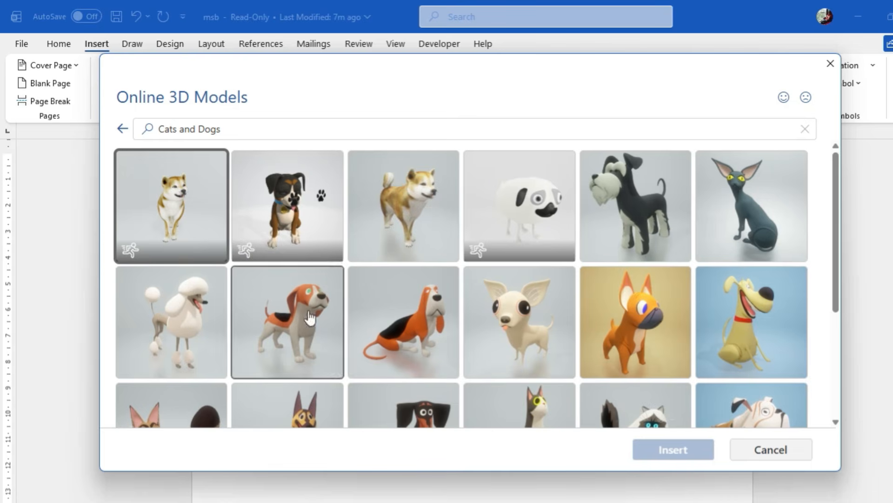
scroll(549, 330, "down", 4)
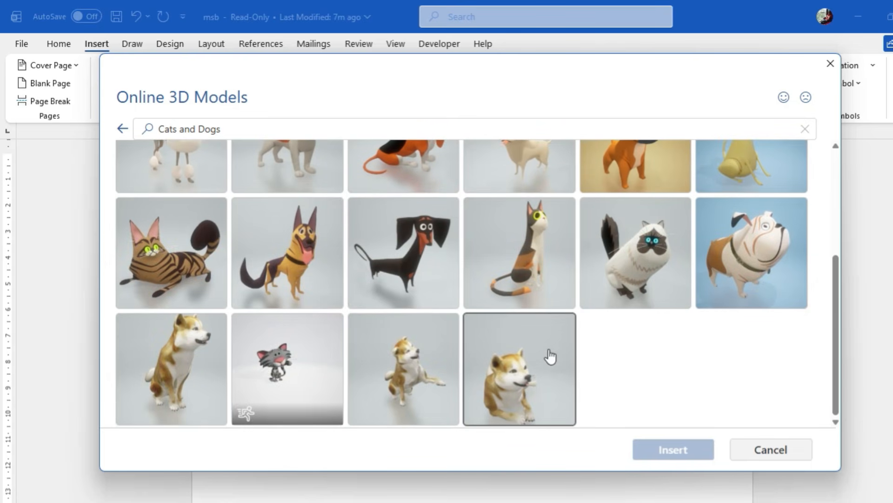
scroll(549, 360, "up", 3)
scroll(550, 365, "up", 1)
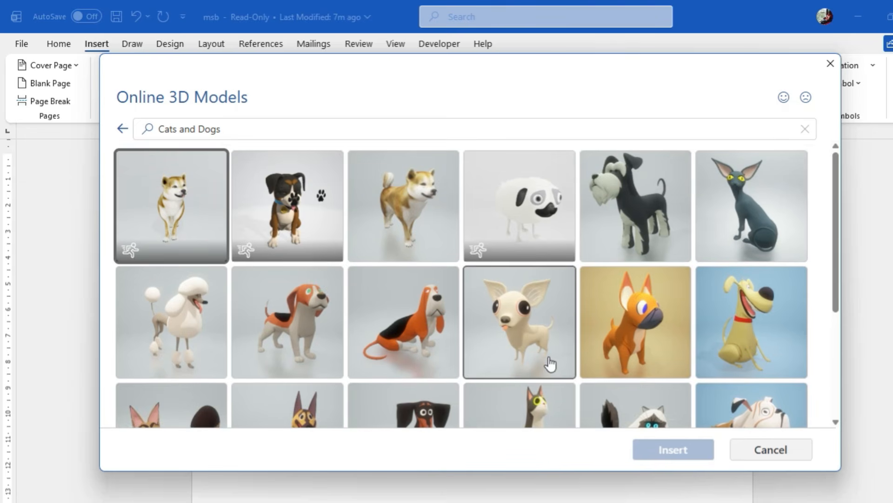
left_click(159, 233)
left_click(688, 449)
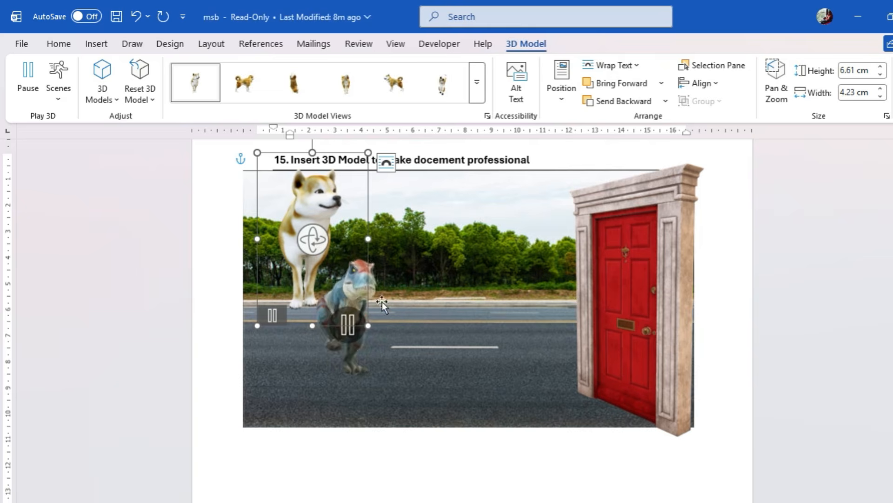
left_click_drag(325, 217, 549, 302)
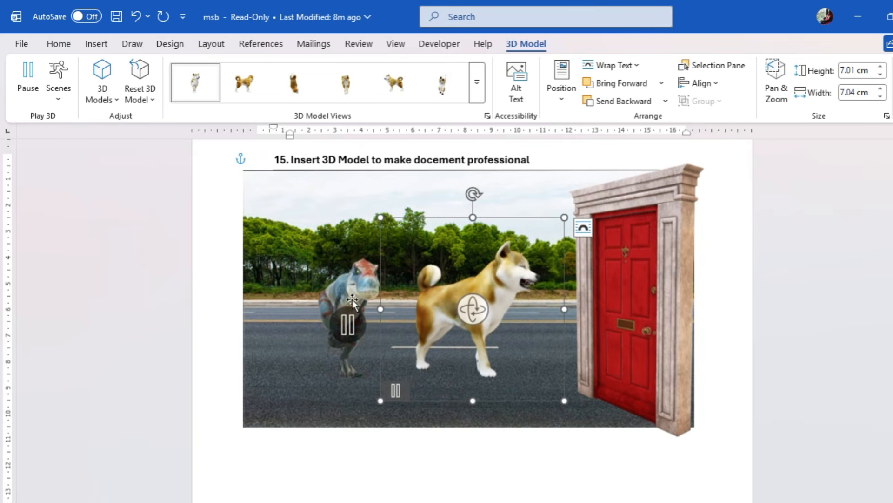
Try several preset 3D views on the dog model and finish with the first one, facing the front
left_click(295, 82)
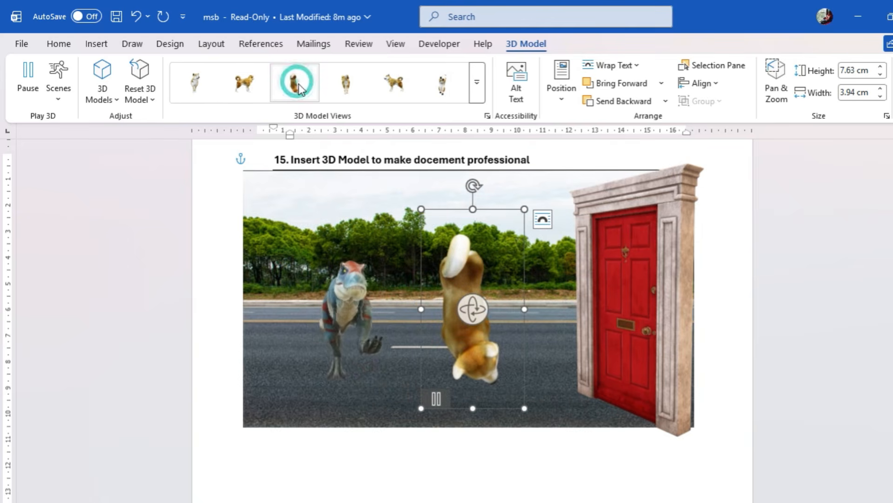
left_click(346, 93)
left_click(389, 90)
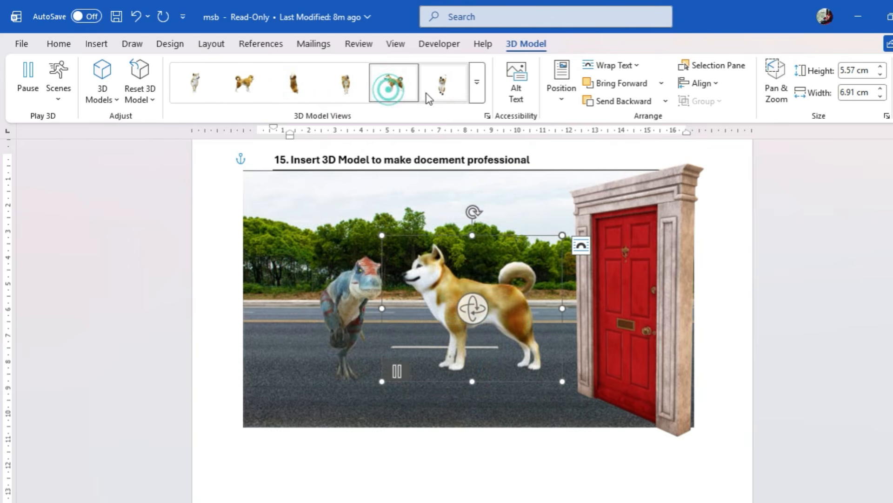
left_click(445, 86)
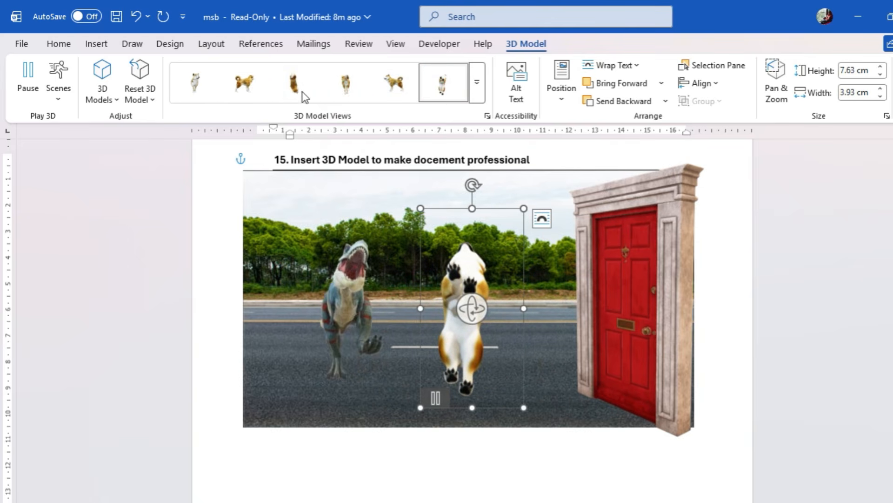
left_click(195, 84)
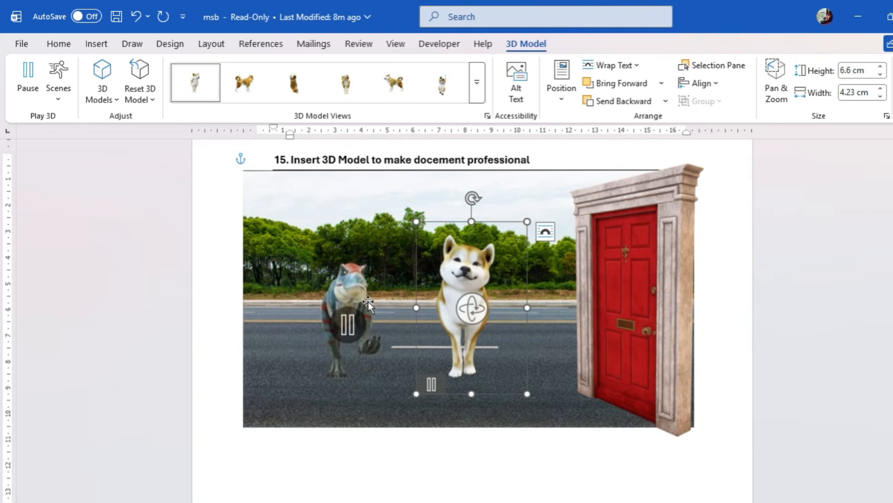
Rotate the dinosaur model sideways to face the dog, and move the dog closer to the red door
left_click(359, 322)
left_click_drag(361, 323, 424, 315)
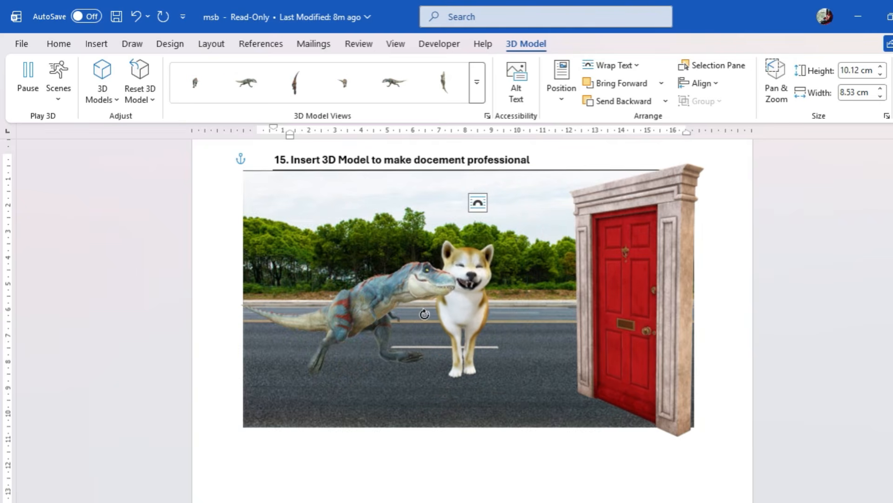
left_click_drag(410, 344, 475, 345)
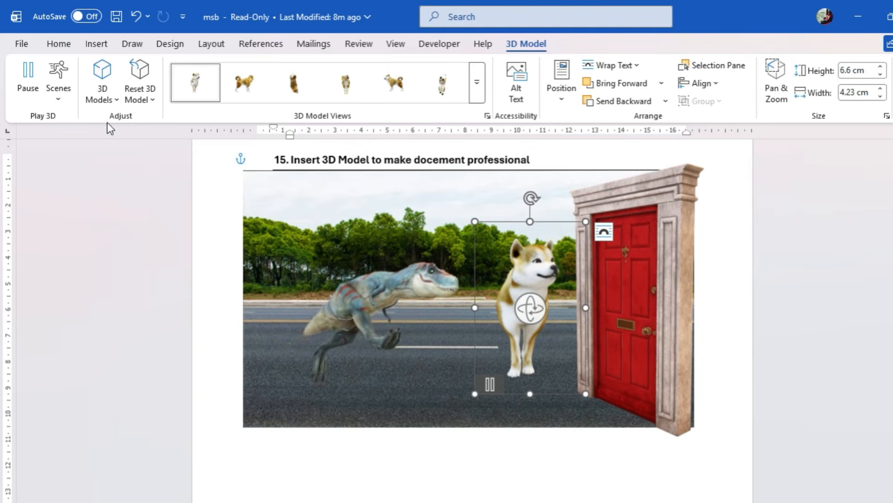
Try the lying-down animation scene on the dog, and set its animation to the scene sitting up with raised paws
left_click(58, 86)
left_click(91, 201)
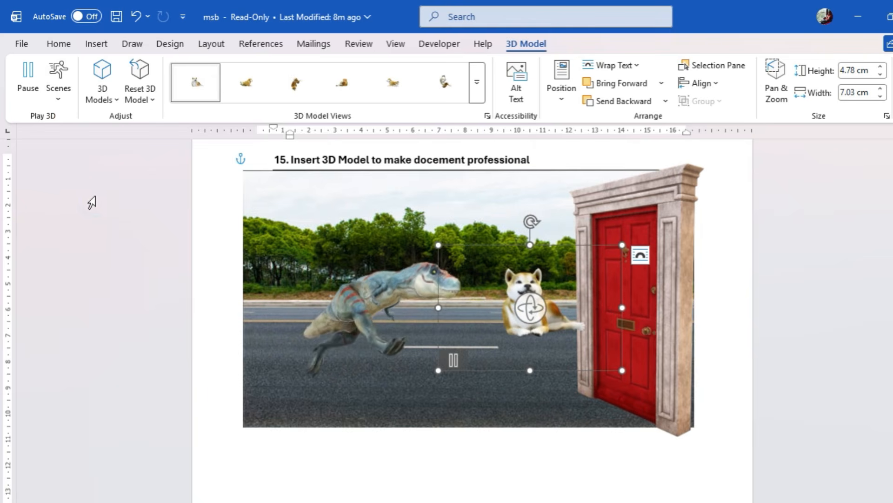
left_click(58, 86)
left_click(69, 196)
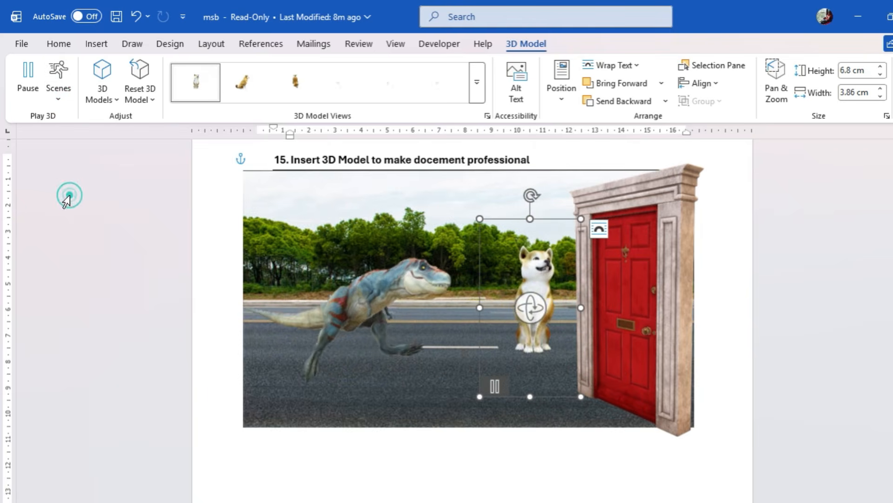
Set the dinosaur model's animation to Scene 4 and deselect it
mouse_move(255, 203)
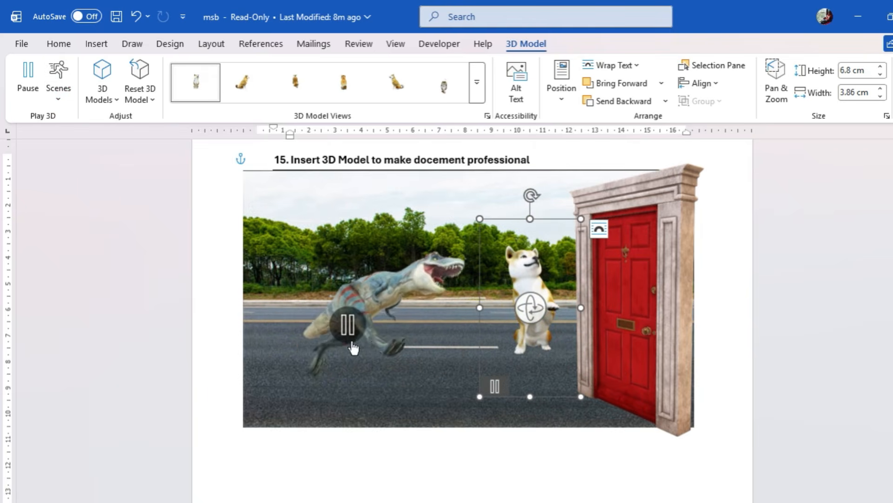
left_click(409, 293)
left_click(58, 88)
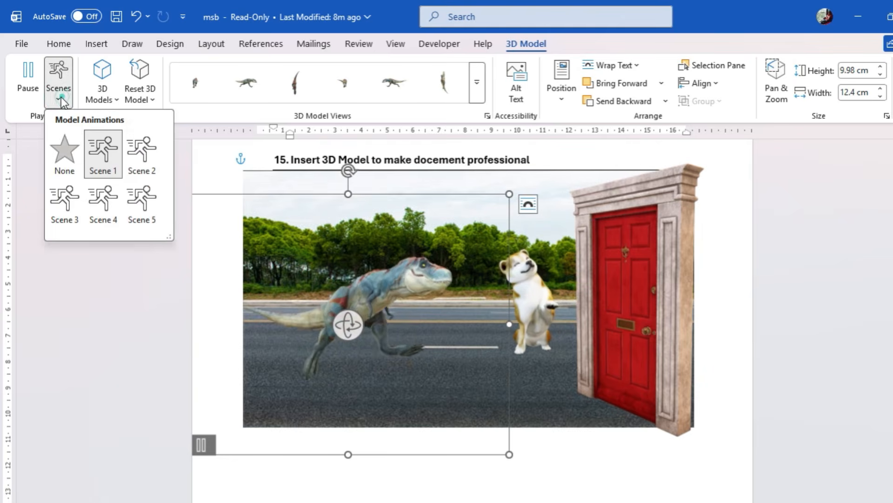
left_click(108, 199)
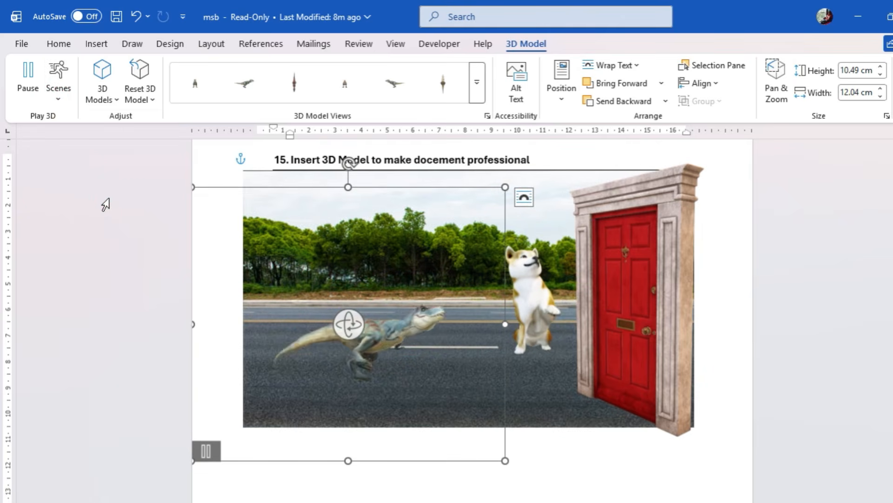
left_click(596, 487)
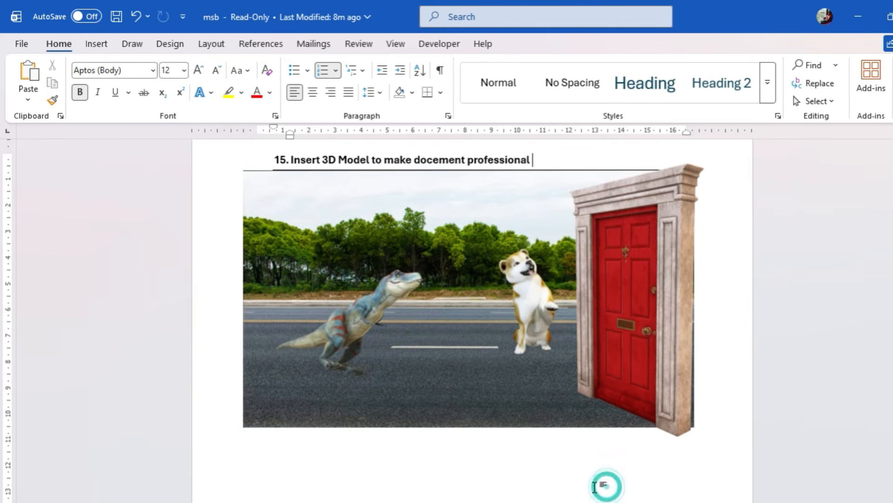